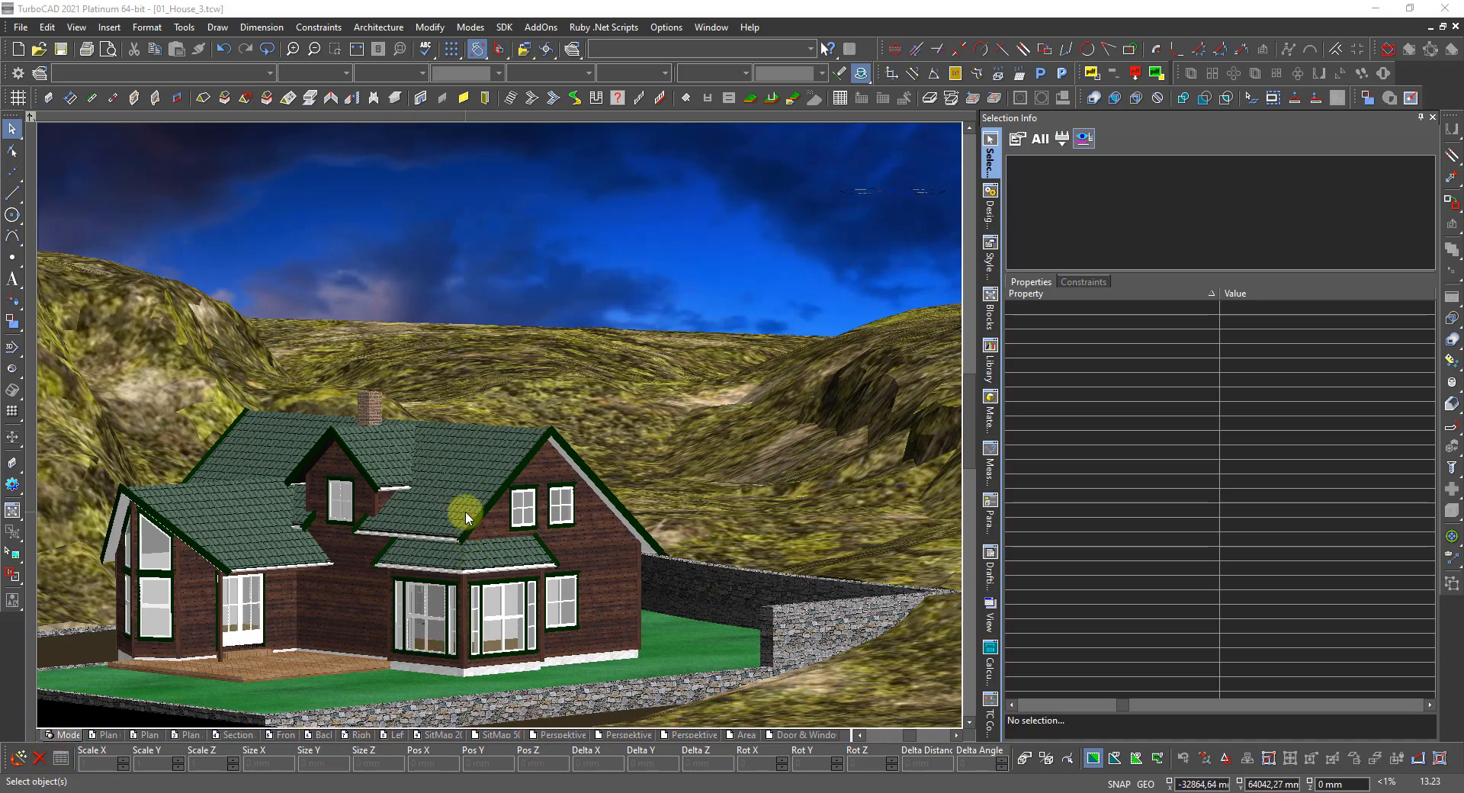
# Step: Switch the house model to wireframe rendering and view it from above in the world plan
pyautogui.click(492, 259)
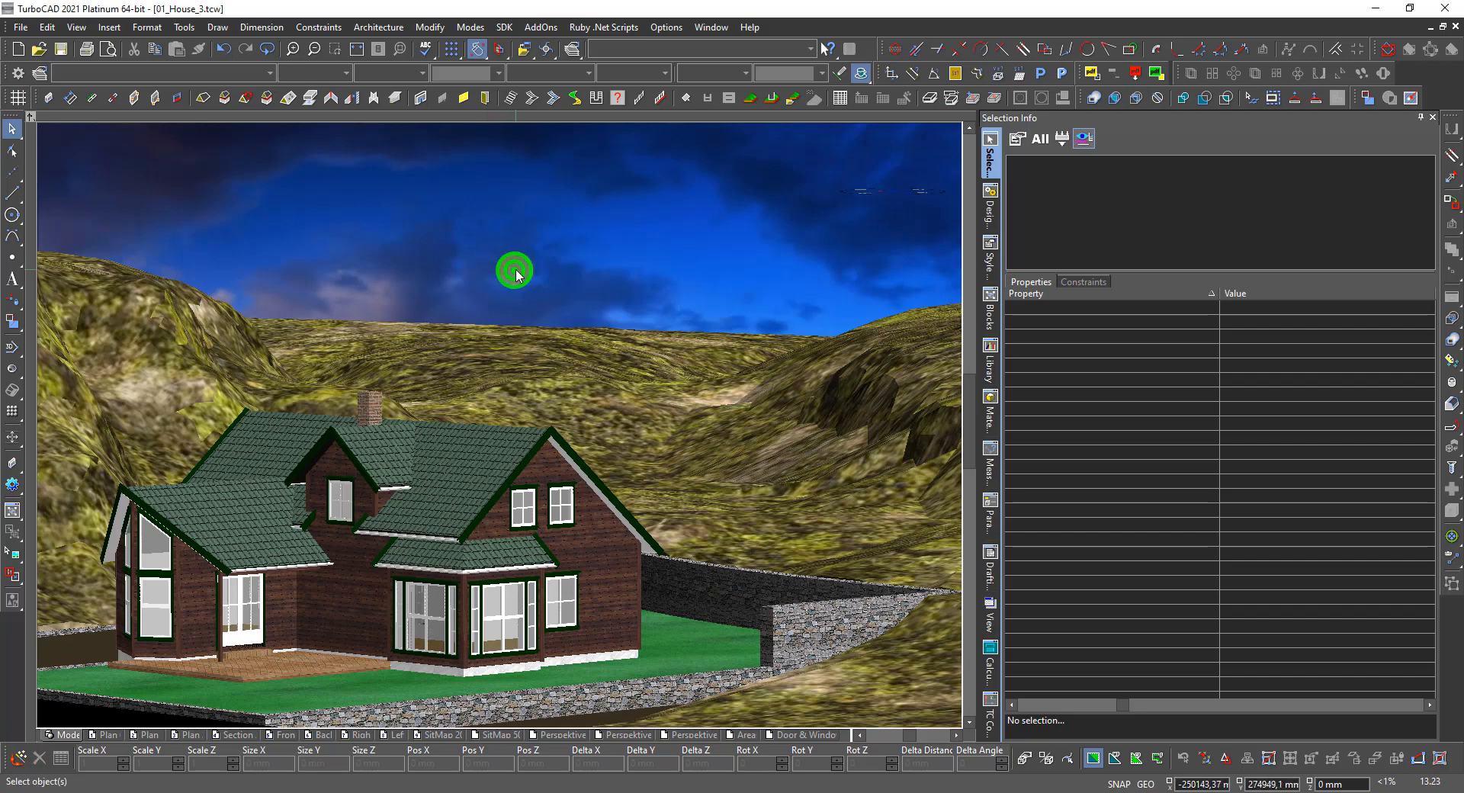
pyautogui.rightClick(515, 272)
pyautogui.click(577, 203)
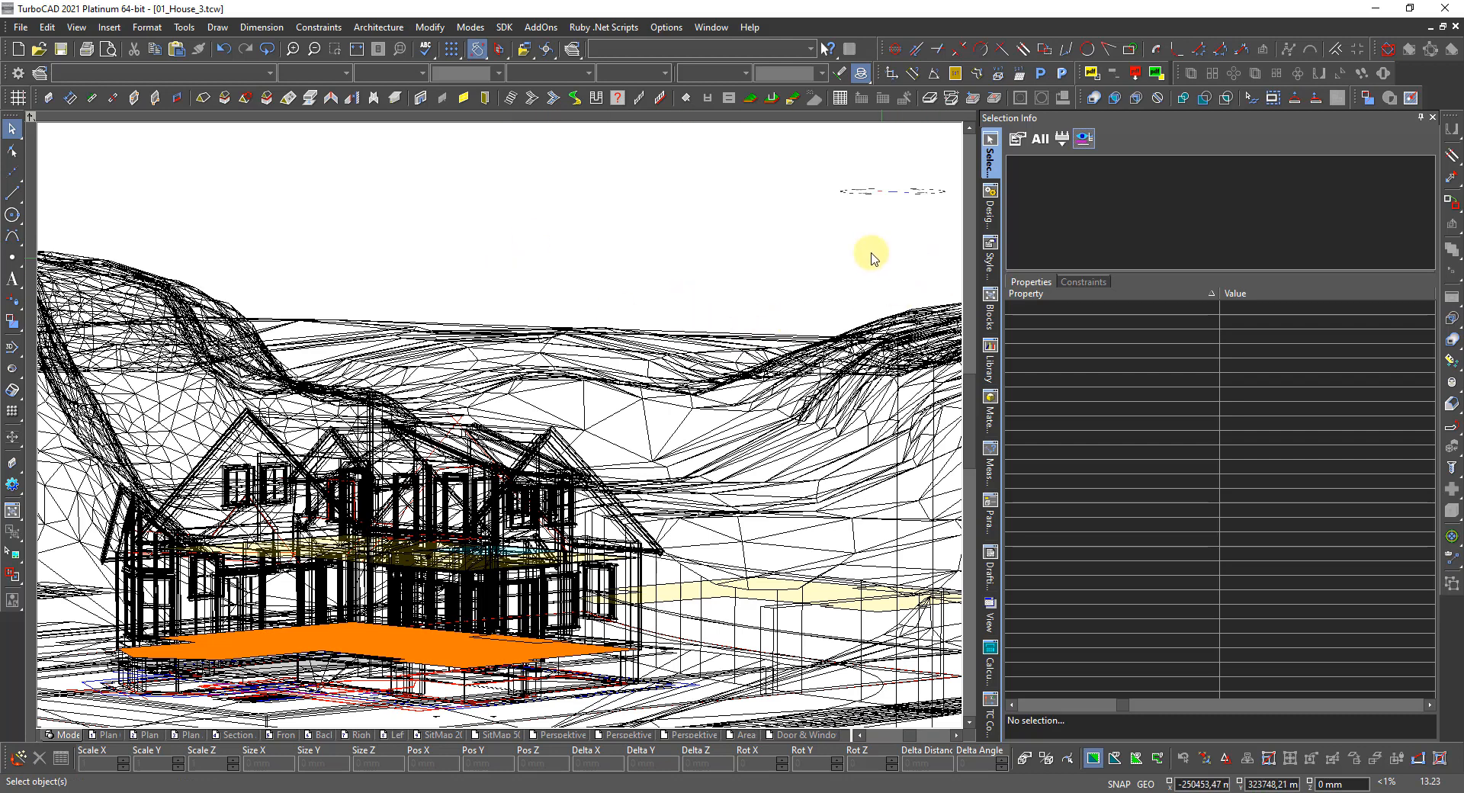
pyautogui.rightClick(790, 249)
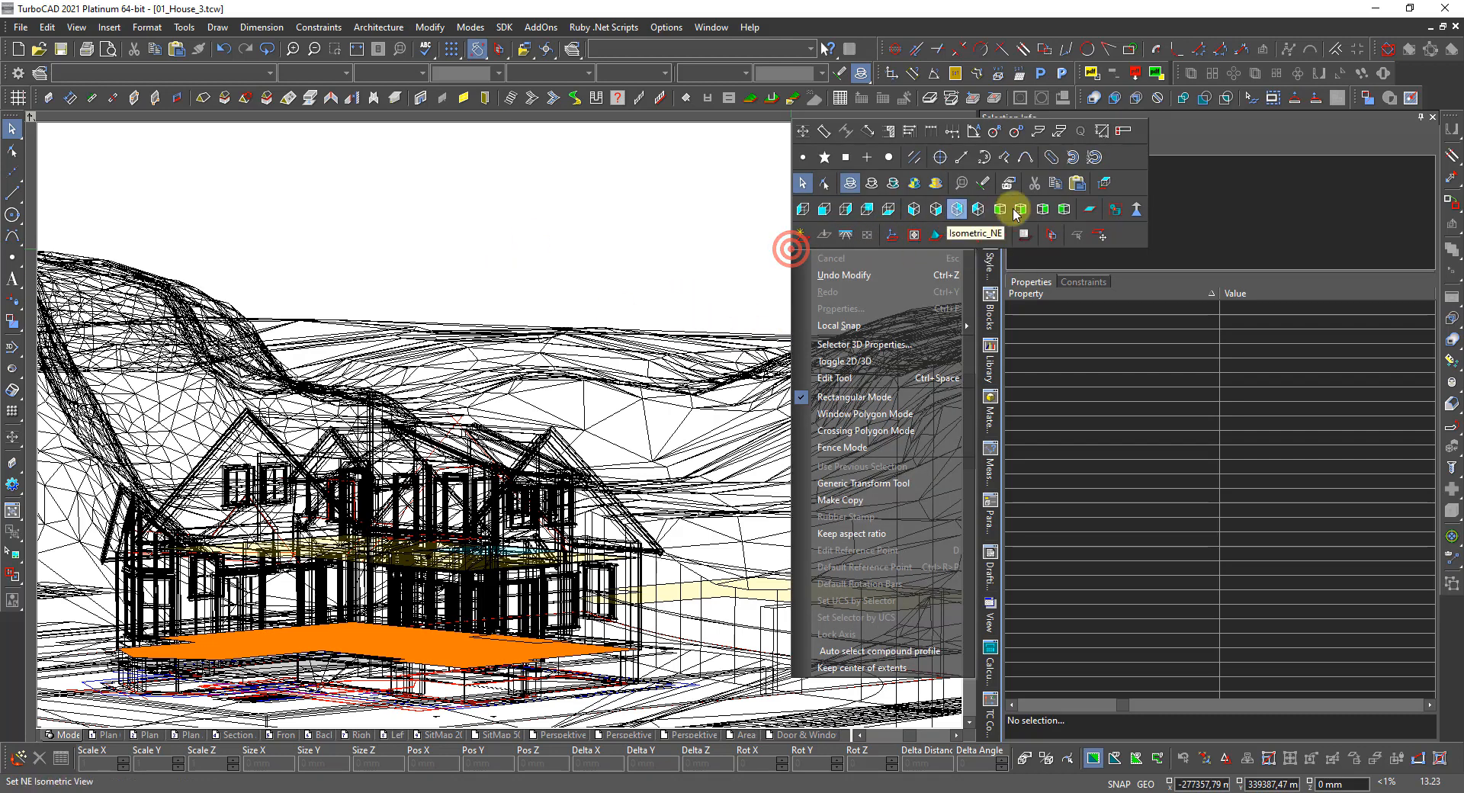
pyautogui.click(1106, 183)
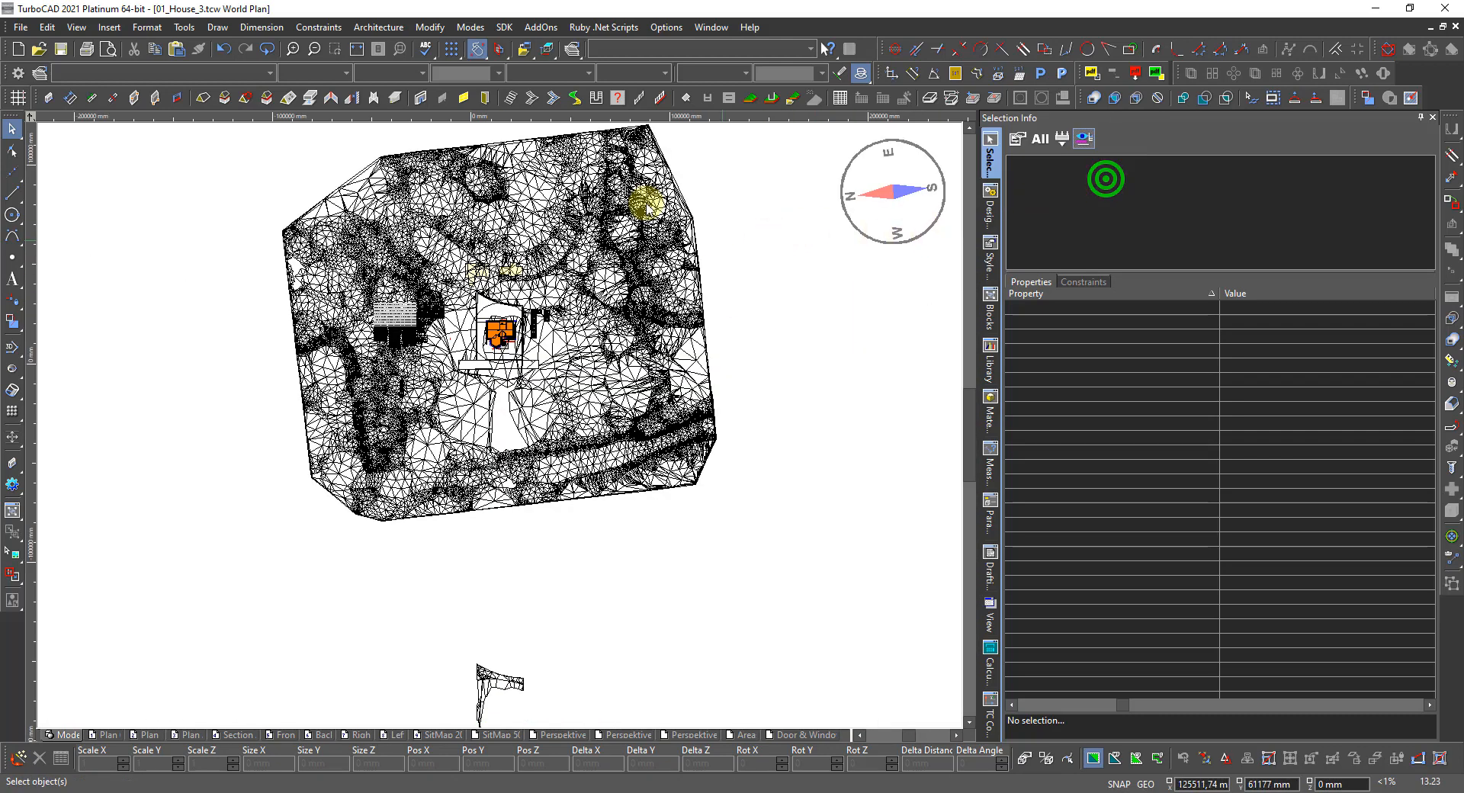
# Step: Turn off the perspective view in the camera properties
pyautogui.rightClick(543, 224)
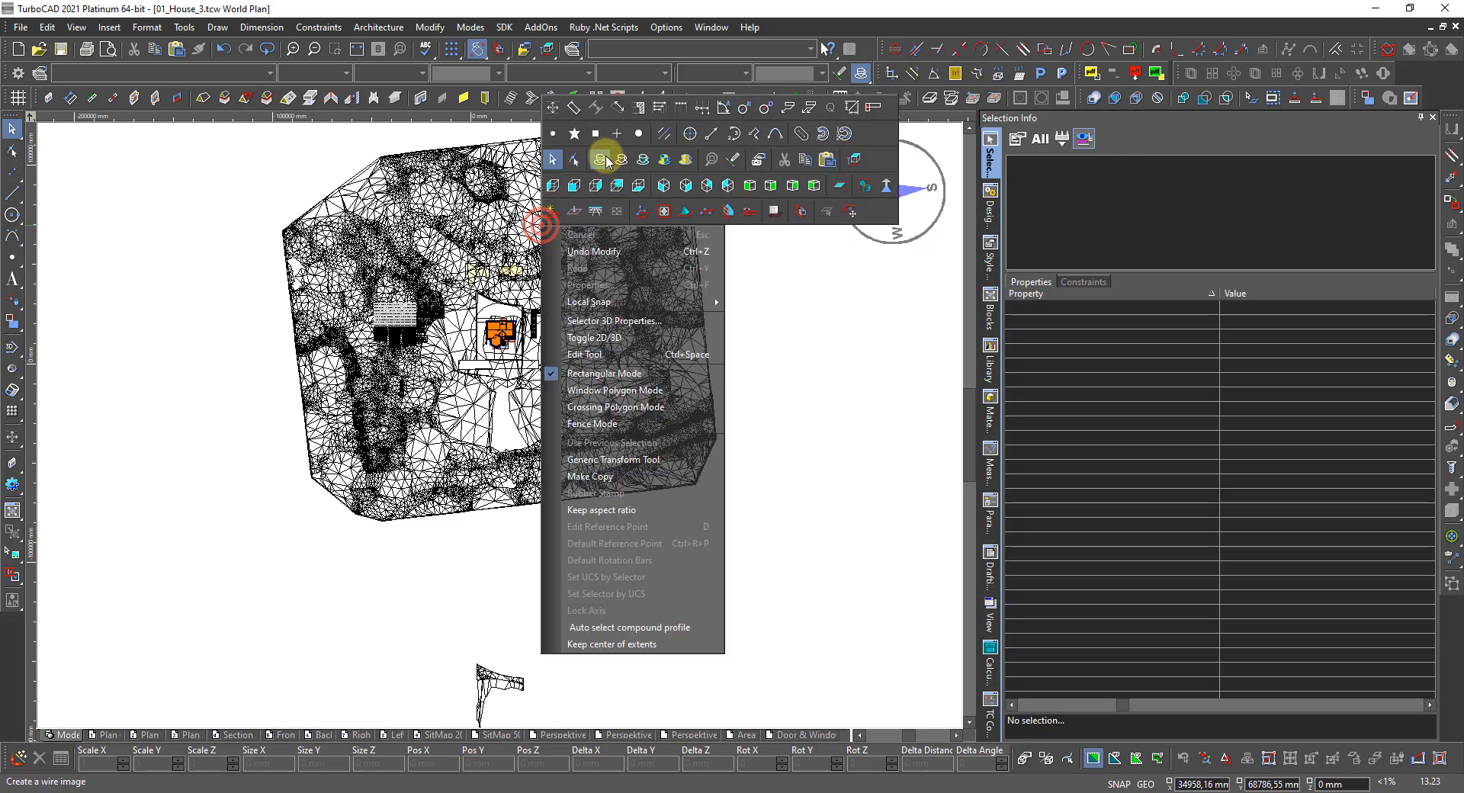
pyautogui.click(599, 161)
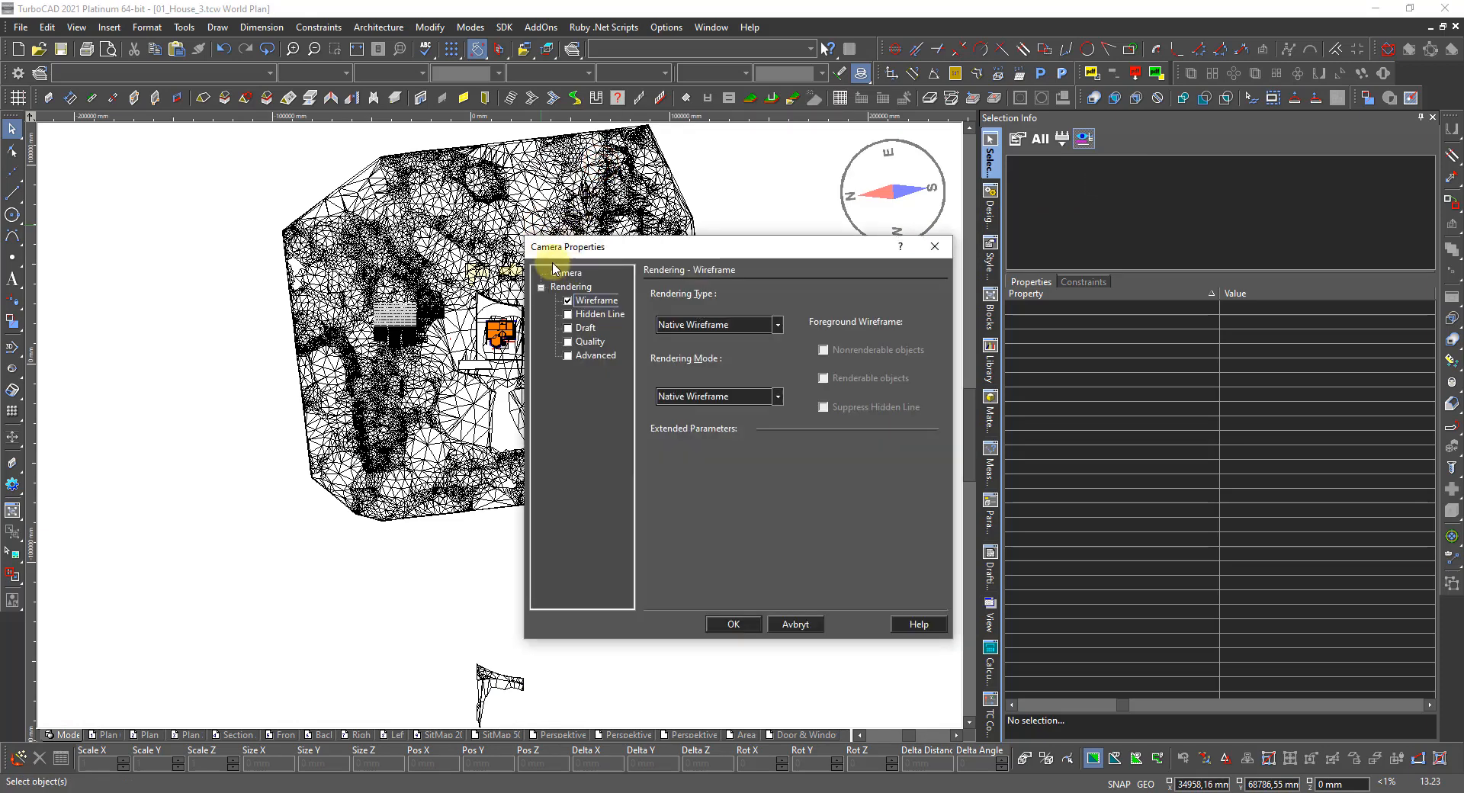
pyautogui.click(566, 272)
pyautogui.click(793, 296)
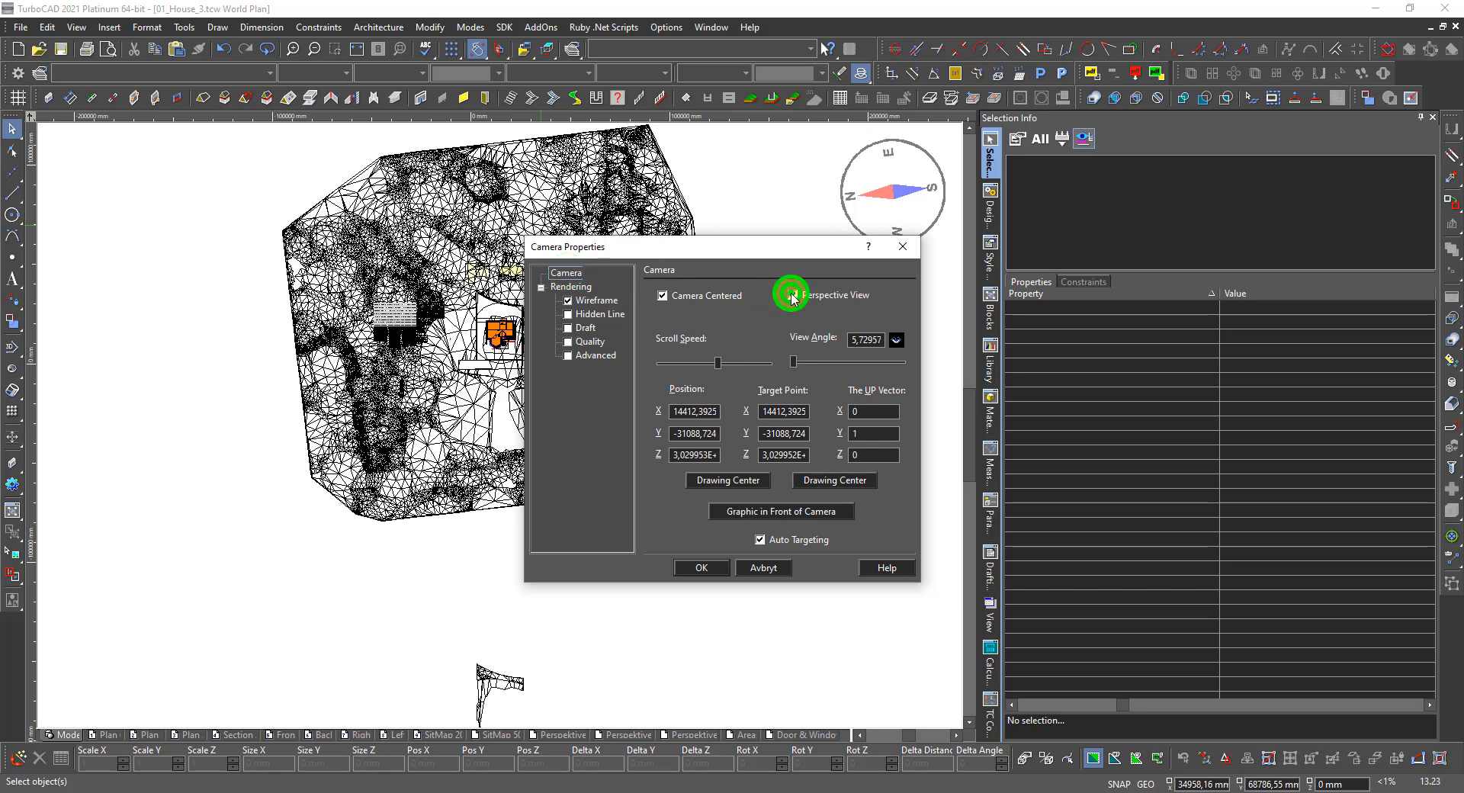
pyautogui.click(715, 574)
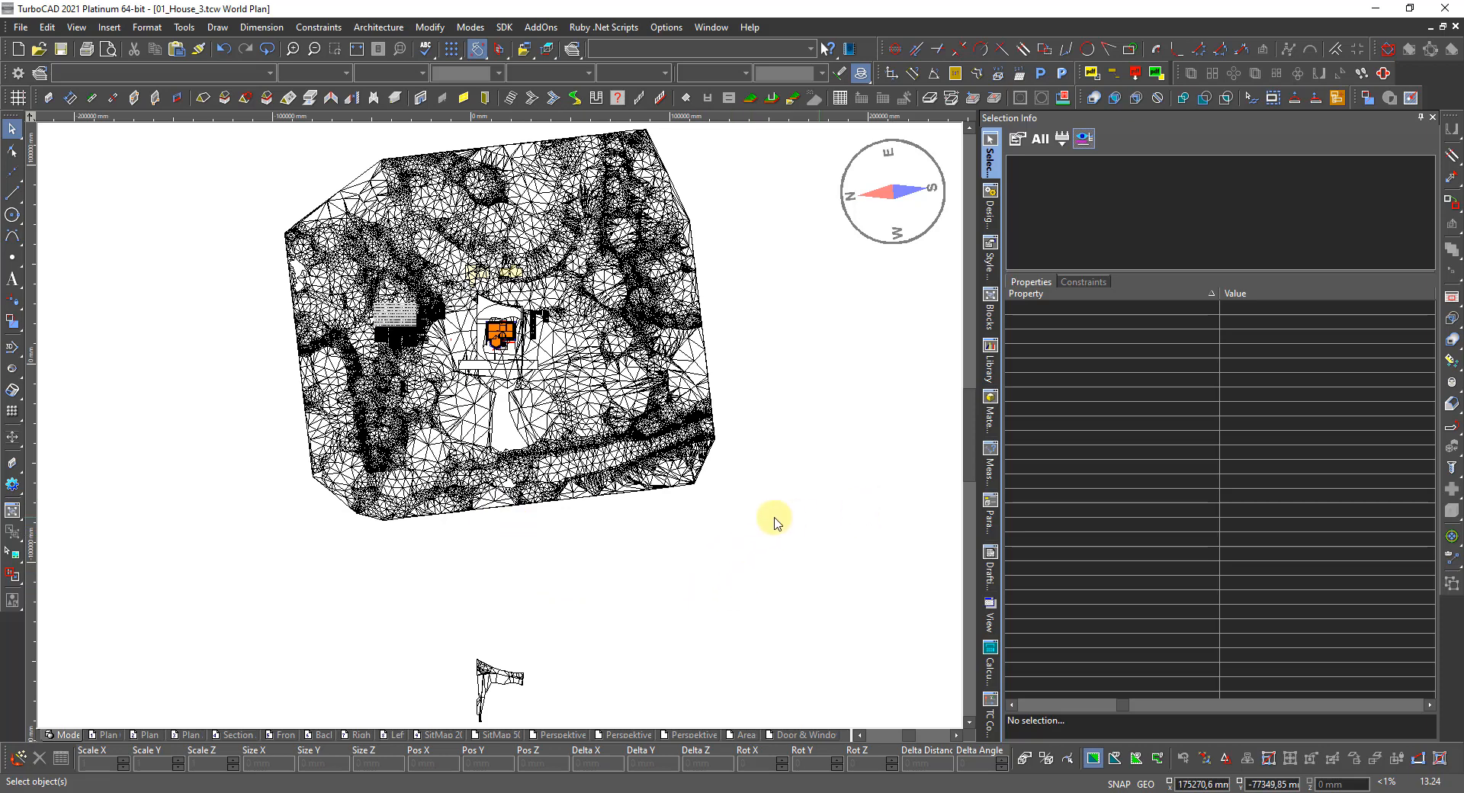
# Step: Select all layers from 0_Foundation through IUA_2 in the layer list
pyautogui.click(989, 205)
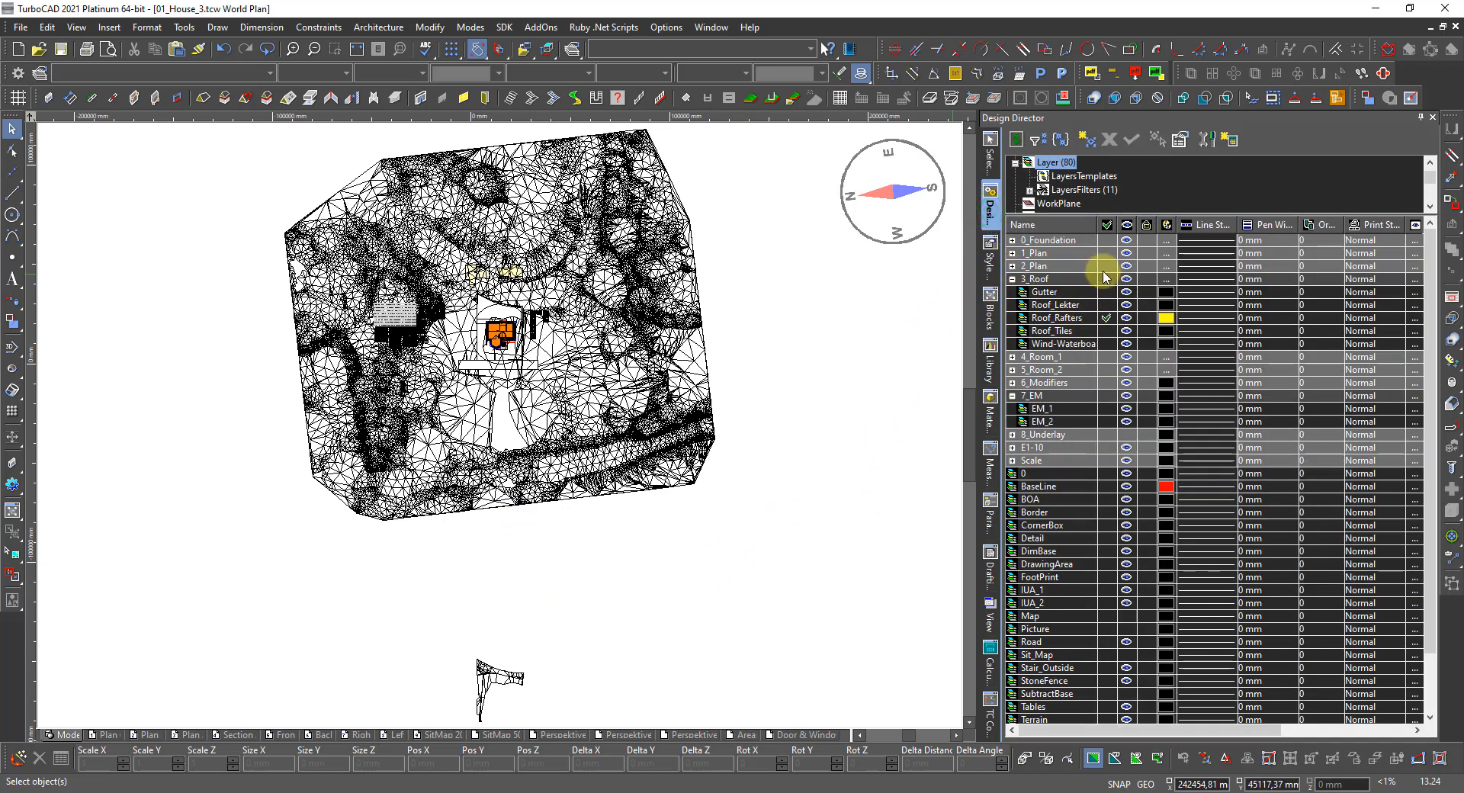
pyautogui.click(1080, 239)
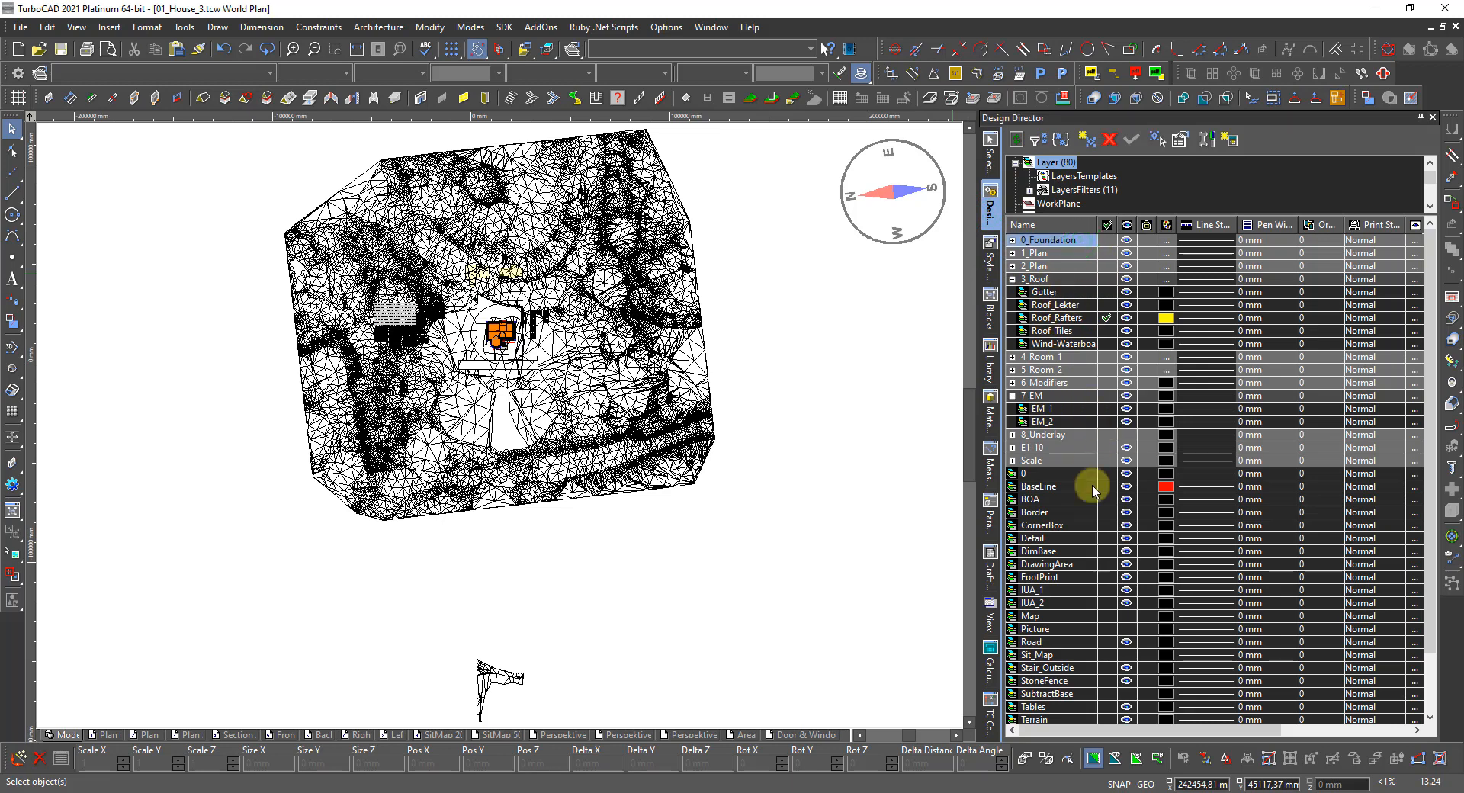
pyautogui.keyDown('shift'); pyautogui.click(1068, 601); pyautogui.keyUp('shift')
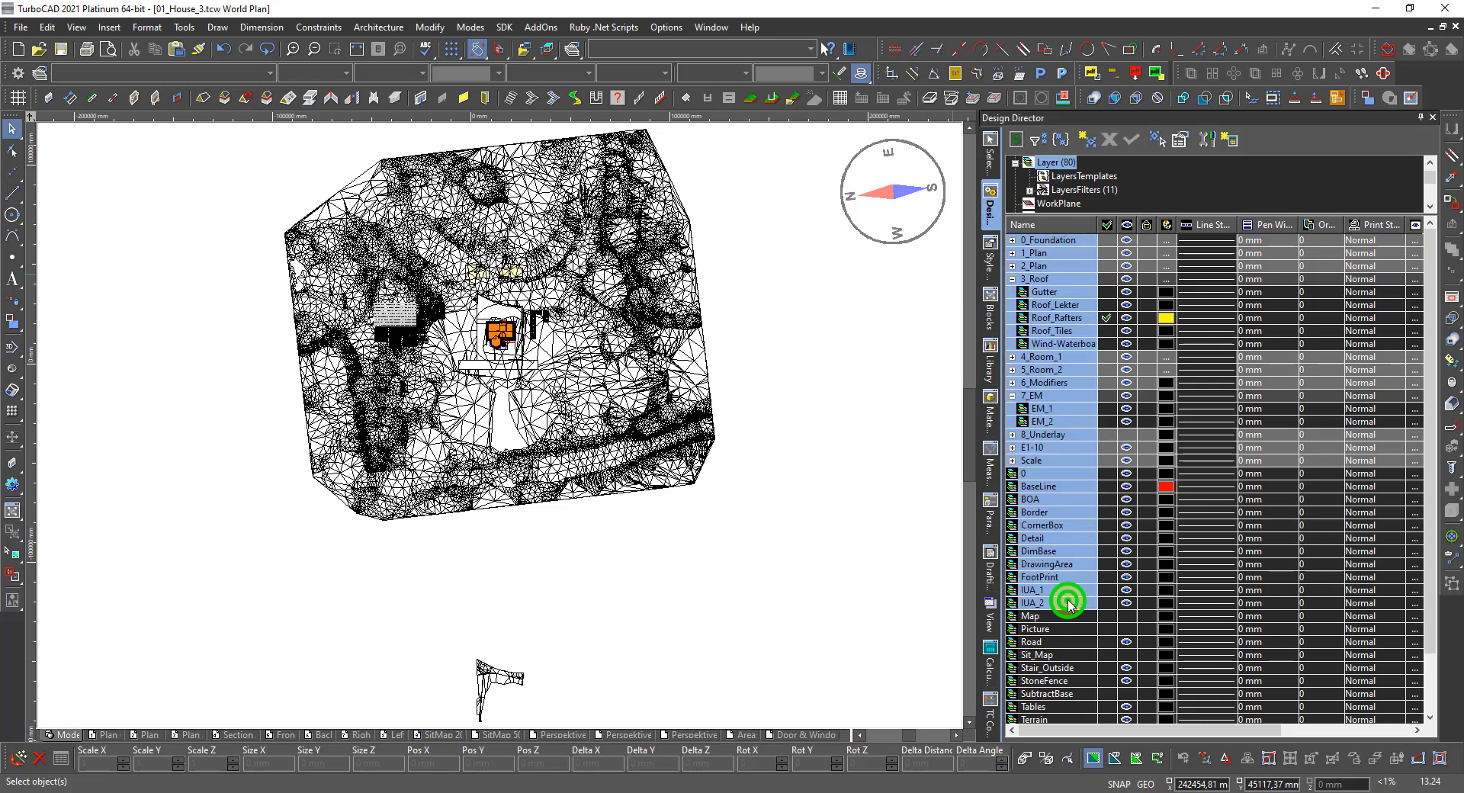
pyautogui.rightClick(1068, 603)
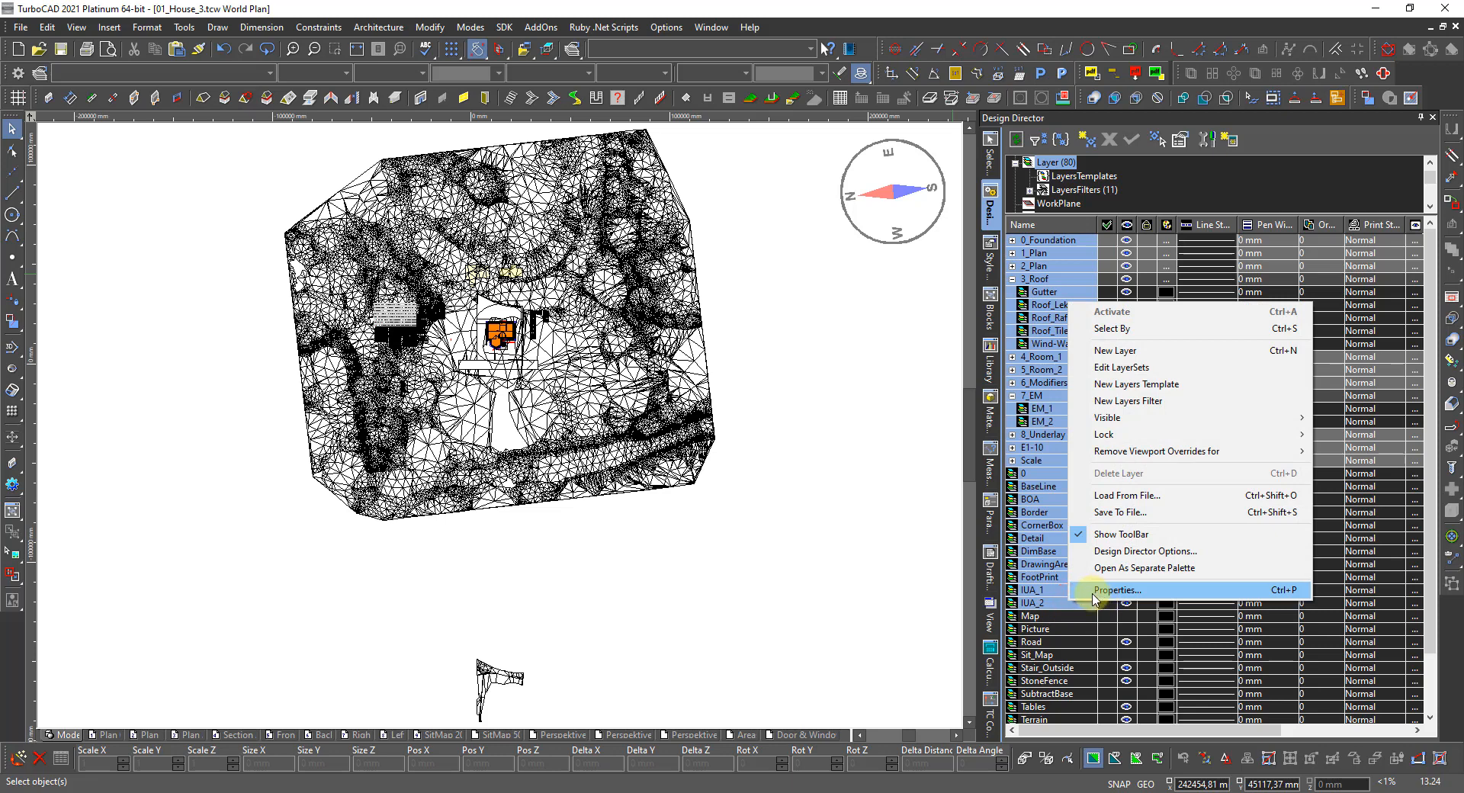
pyautogui.click(1048, 603)
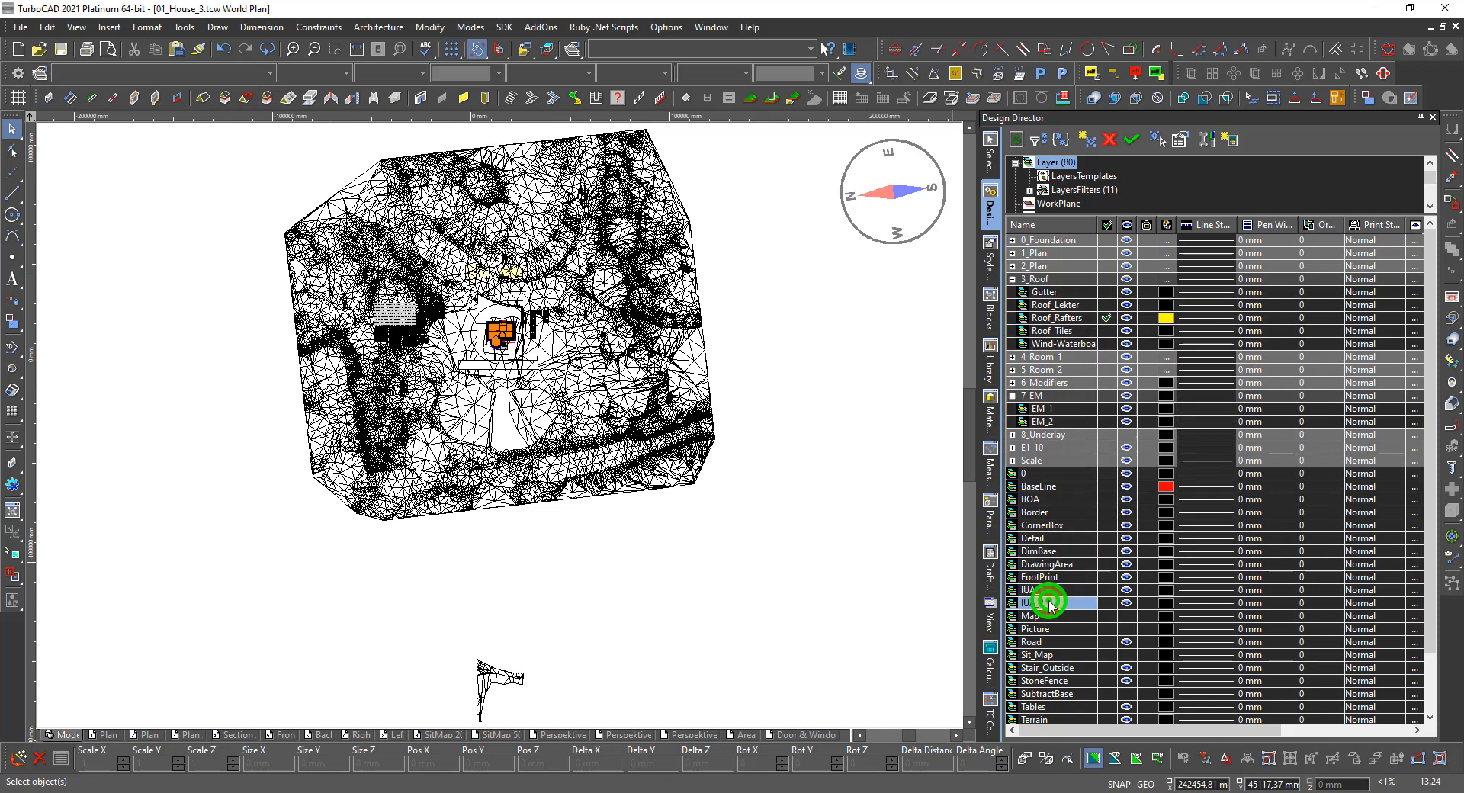
pyautogui.keyDown('shift'); pyautogui.click(1046, 239); pyautogui.keyUp('shift')
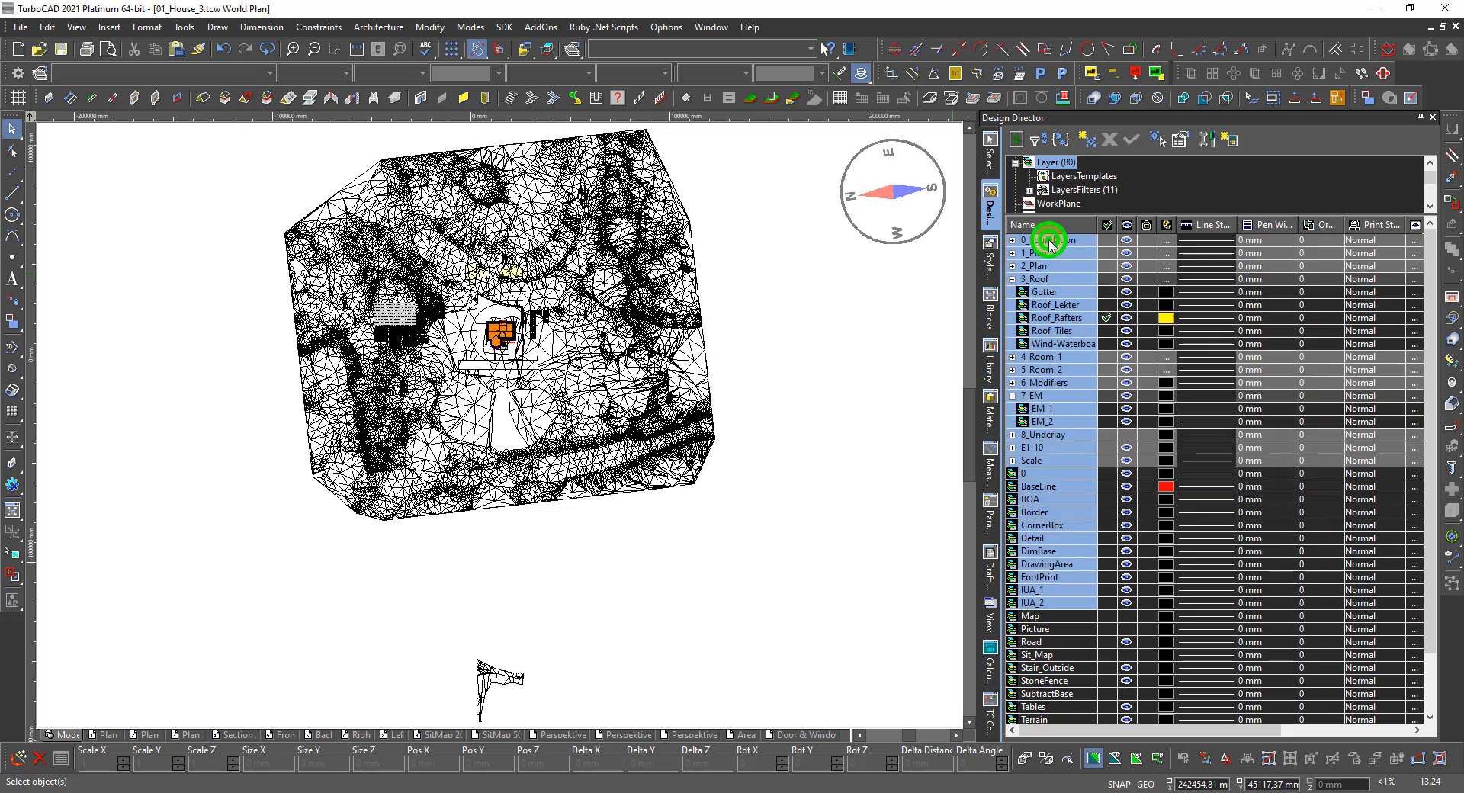
# Step: Make all layers in the drawing visible at once
pyautogui.click(1127, 242)
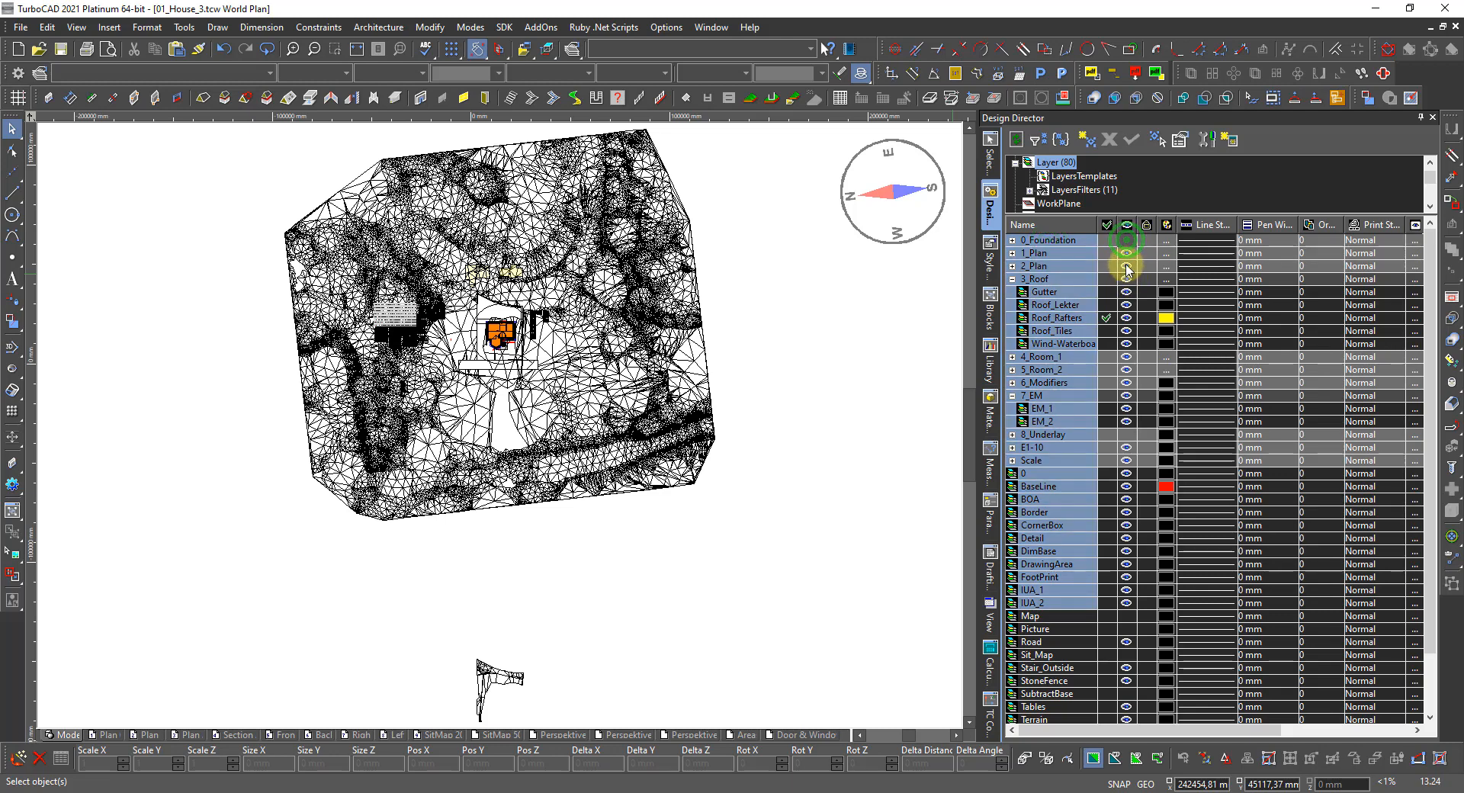
pyautogui.click(1127, 255)
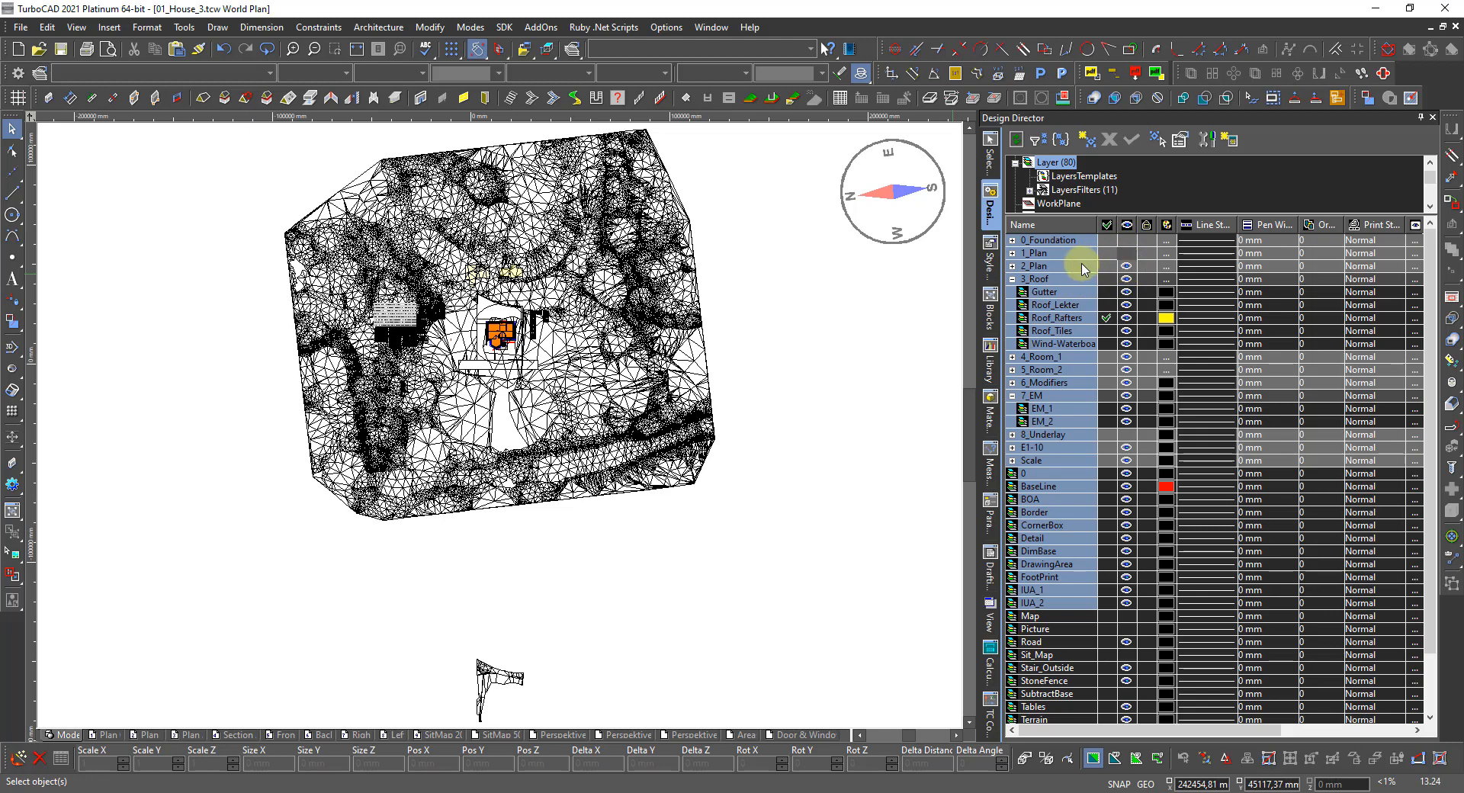
pyautogui.click(1067, 263)
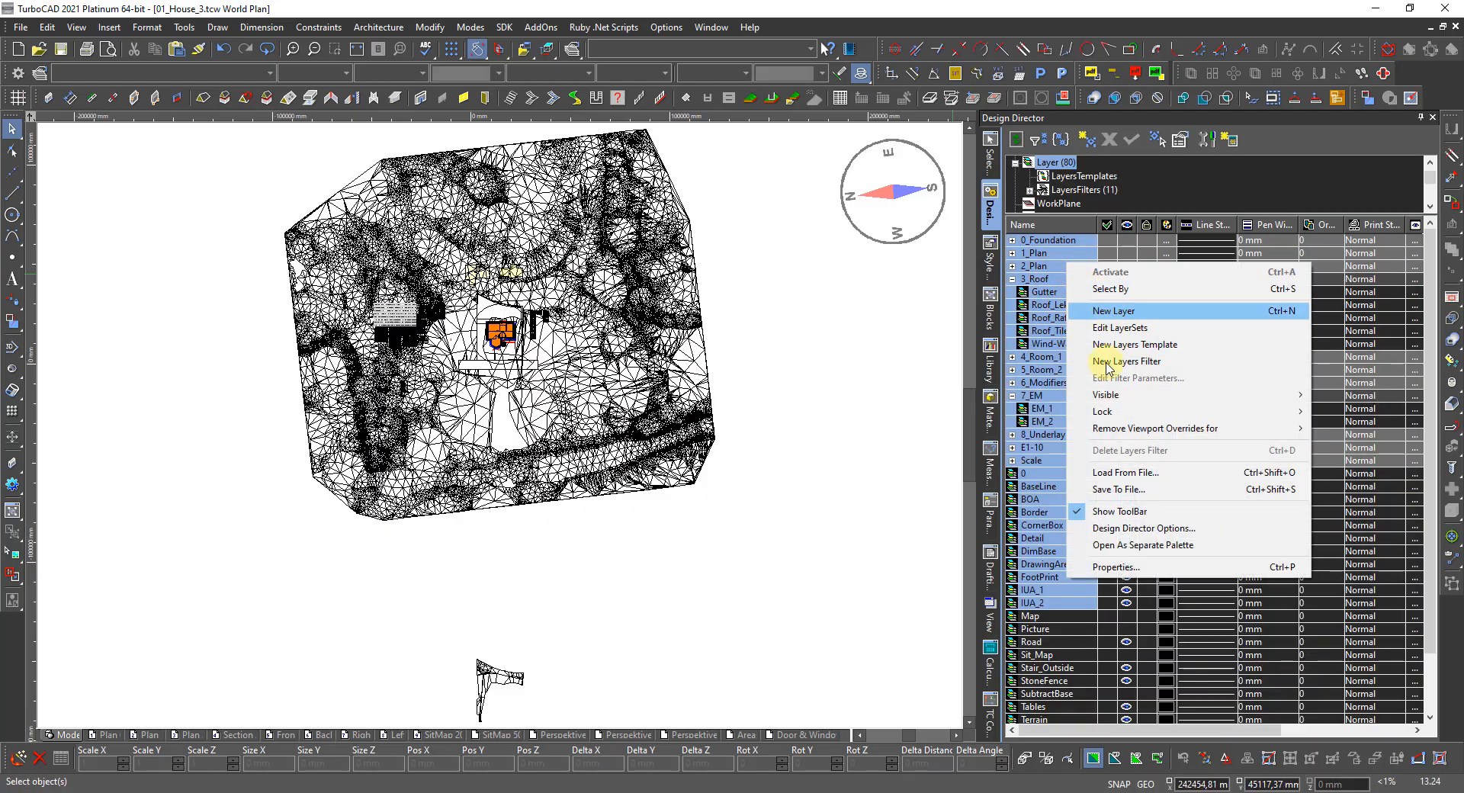
pyautogui.moveTo(1243, 399)
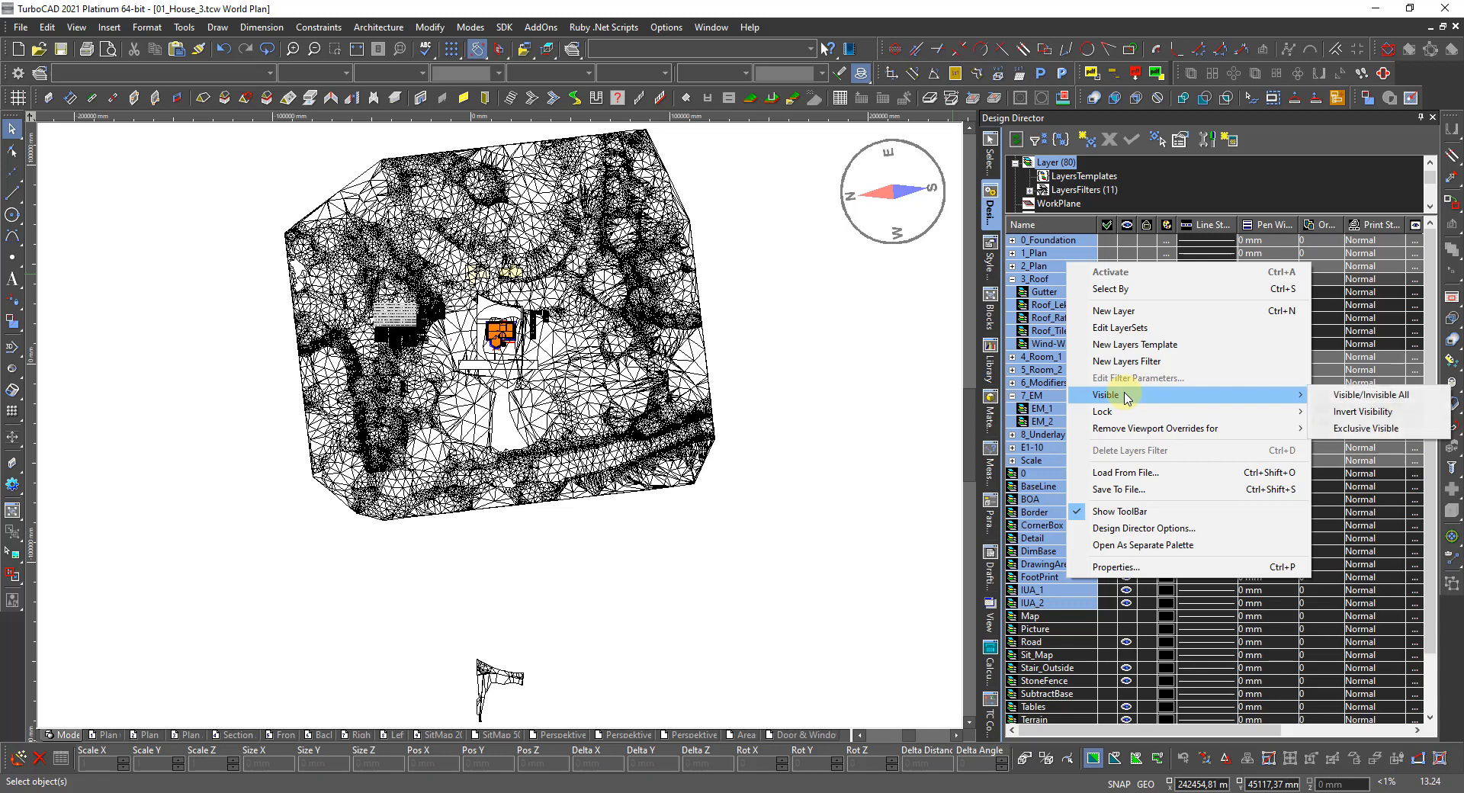
pyautogui.click(1361, 395)
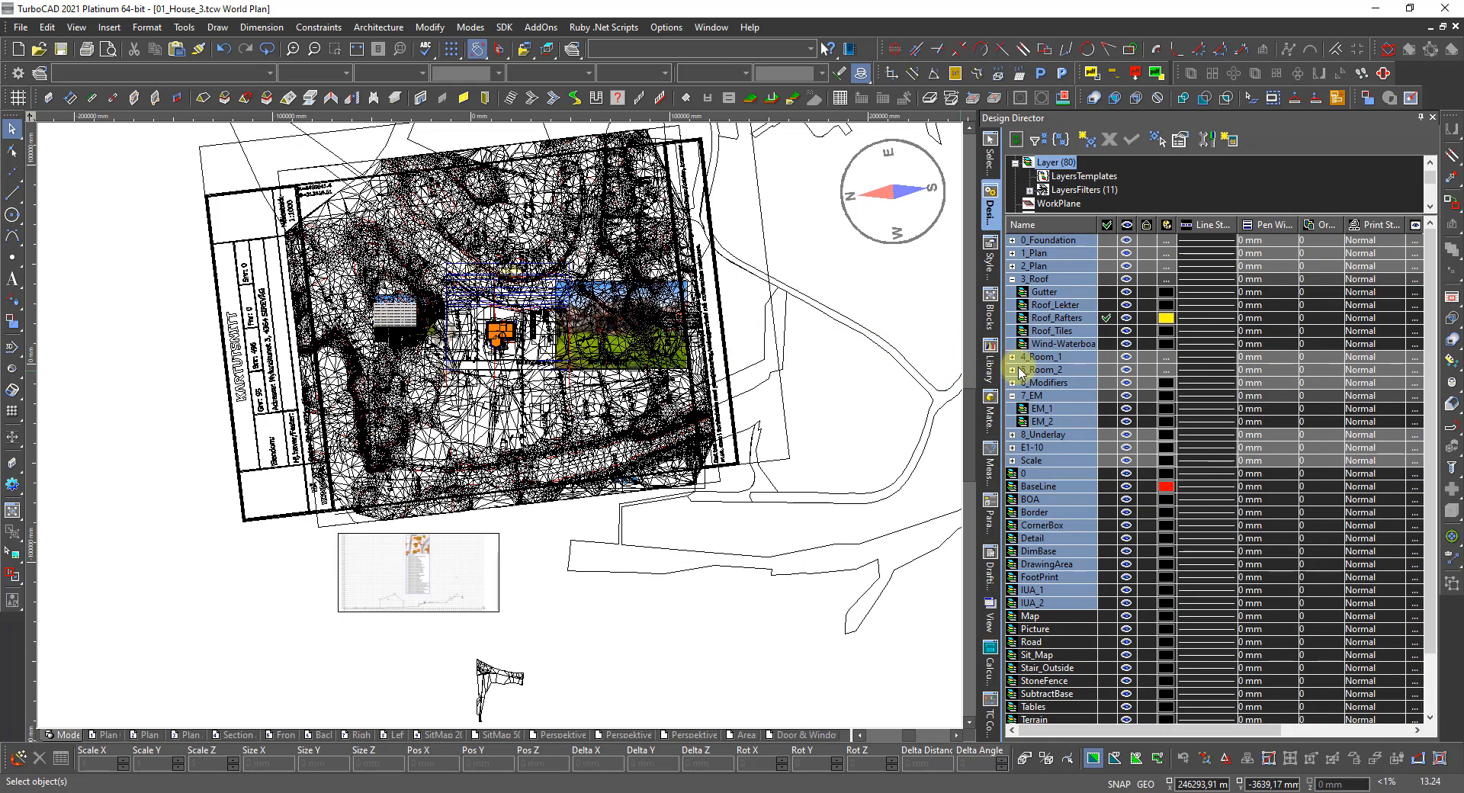
# Step: Isolate the 0_Foundation layer by hiding it and inverting the visibility of all layers
pyautogui.click(1126, 244)
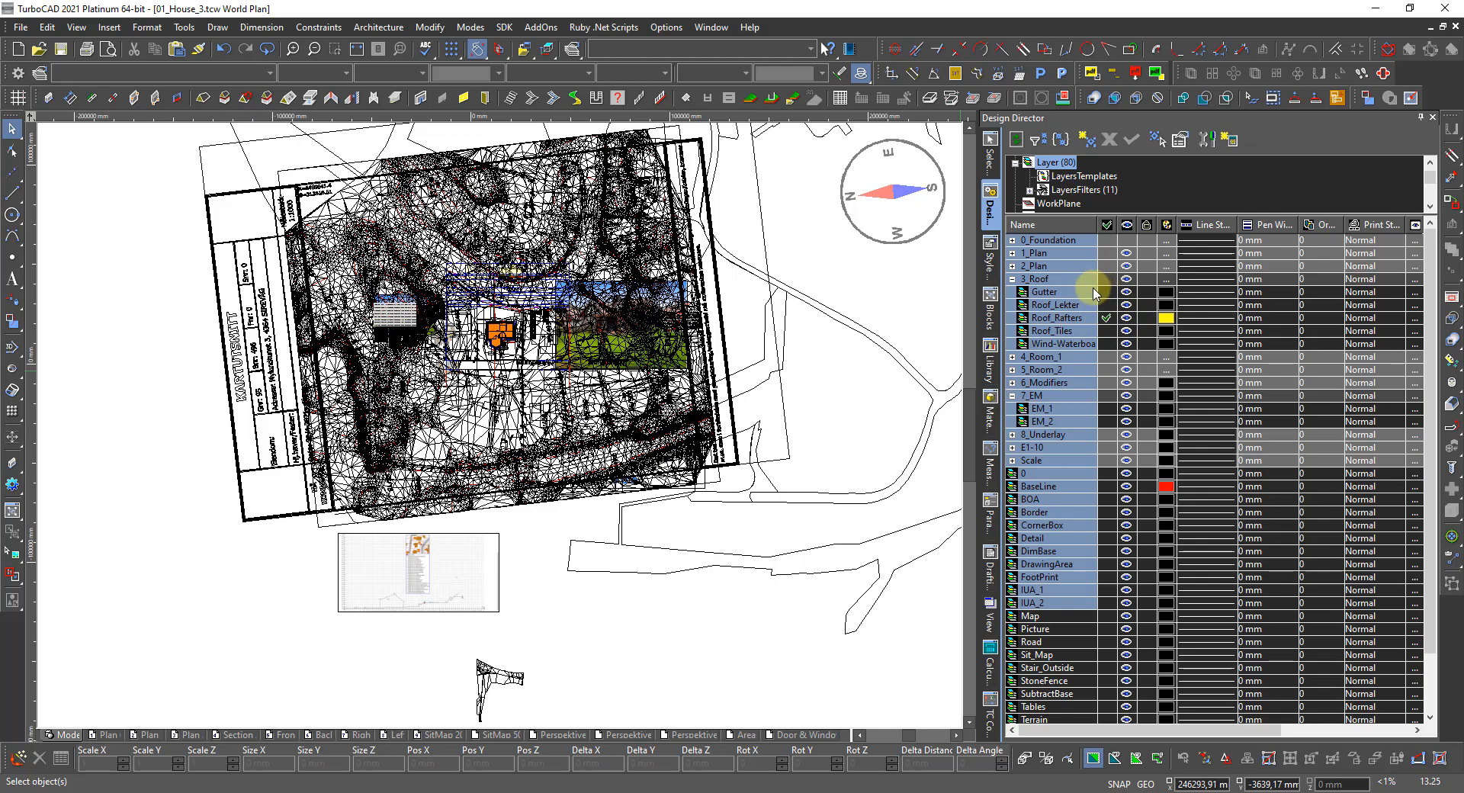
pyautogui.rightClick(1070, 344)
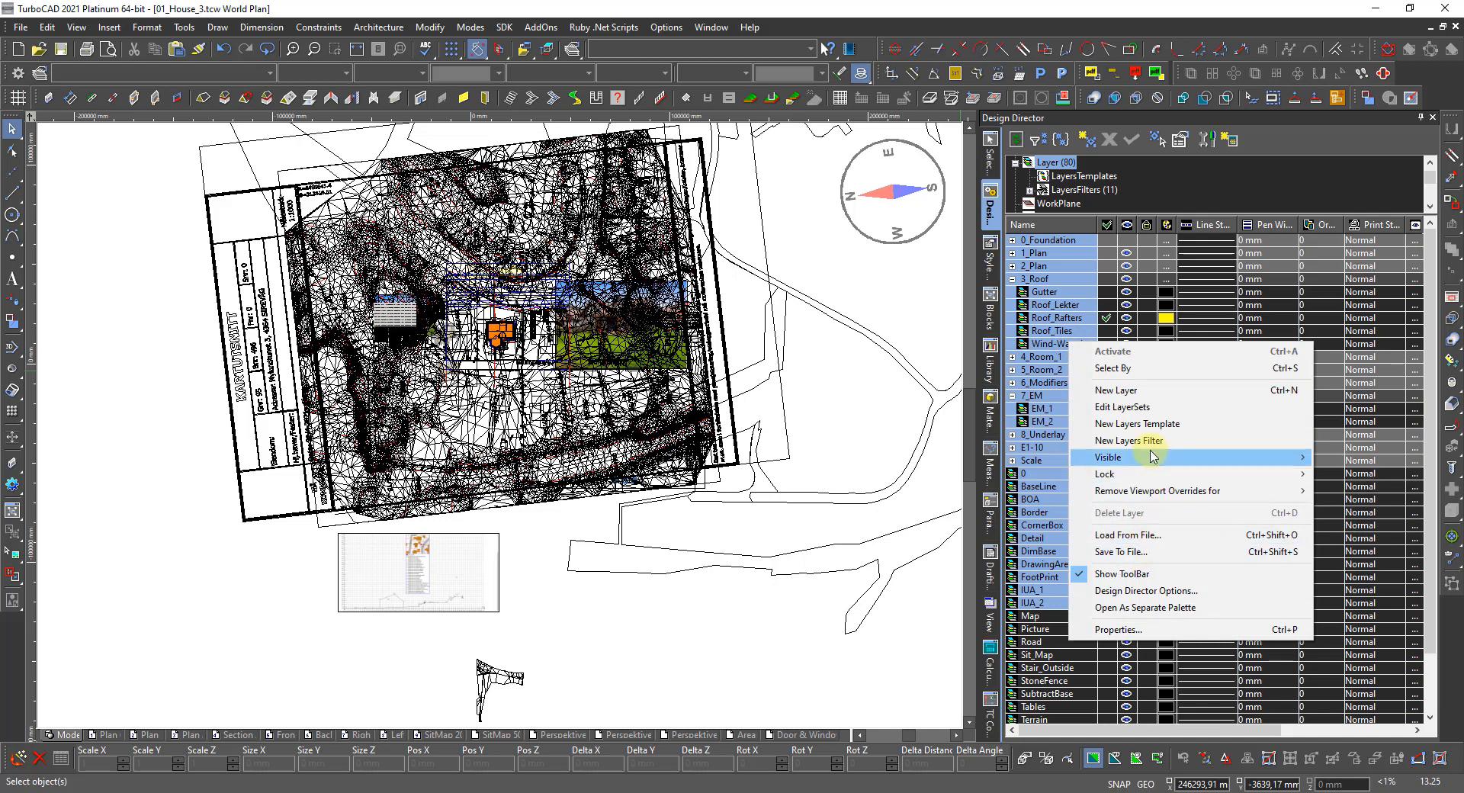
pyautogui.moveTo(1159, 457)
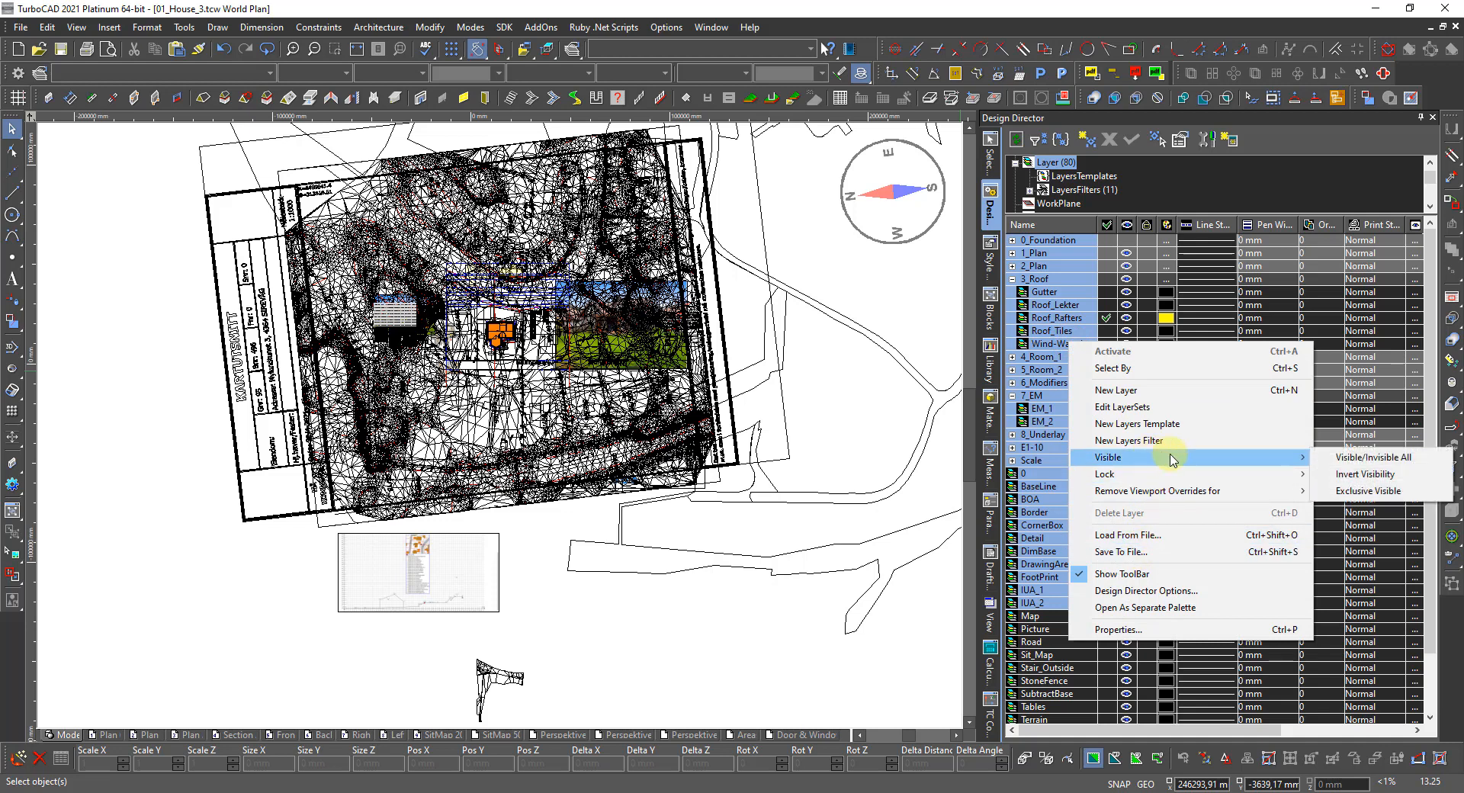
pyautogui.click(1366, 476)
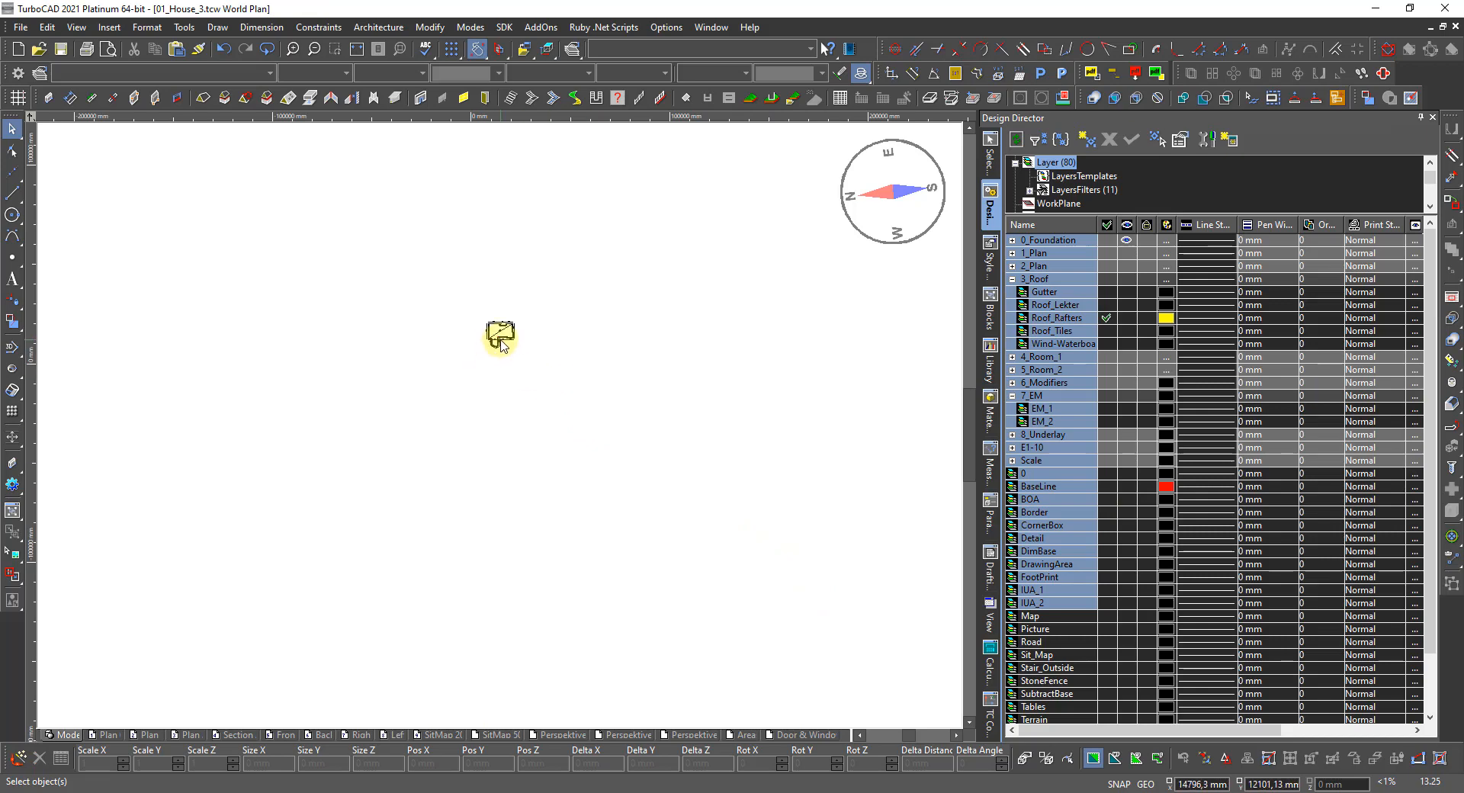
# Step: Examine the outline and dimensions of the foundation plan
pyautogui.scroll(2, 500, 328)
pyautogui.scroll(2, 497, 444)
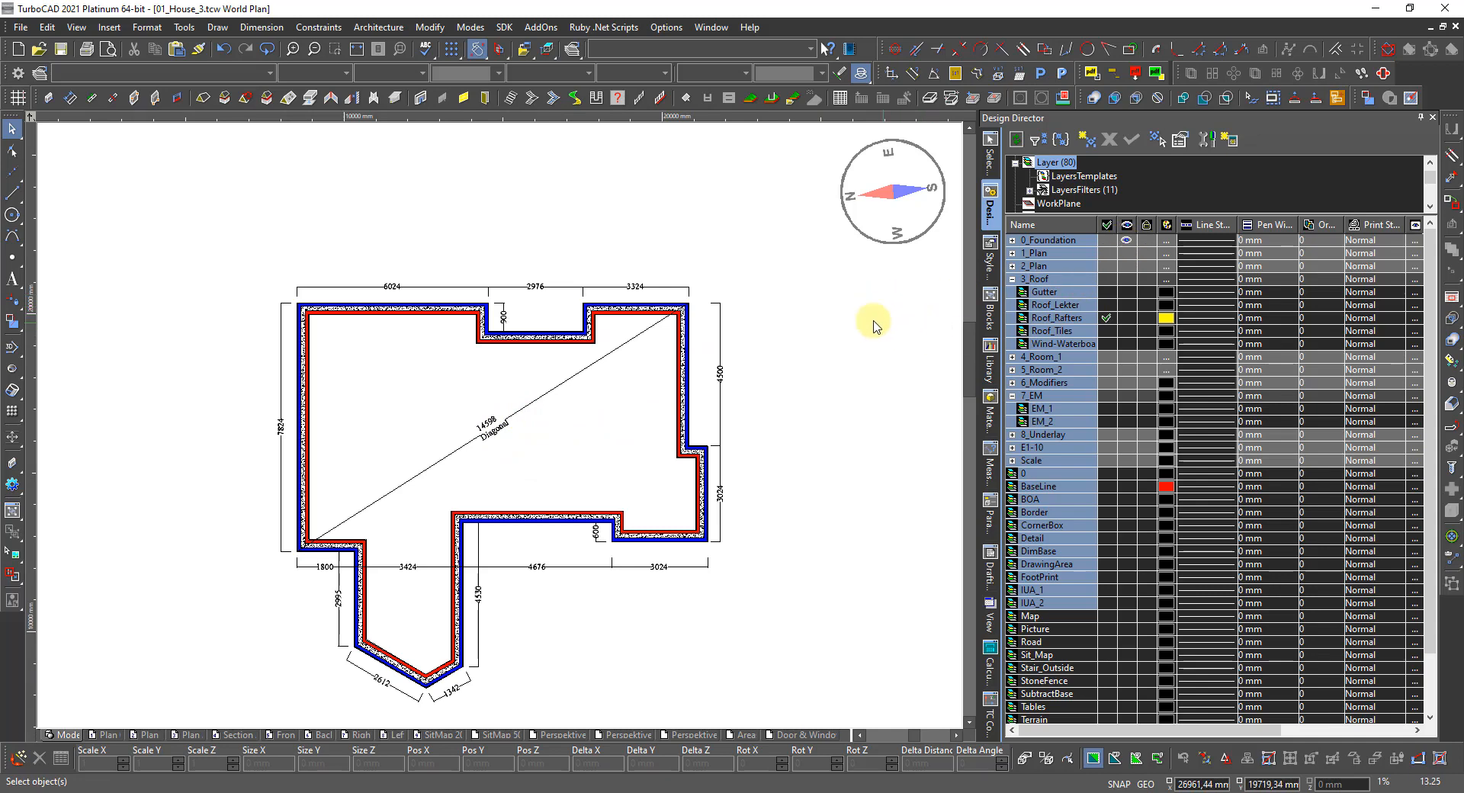
pyautogui.click(813, 352)
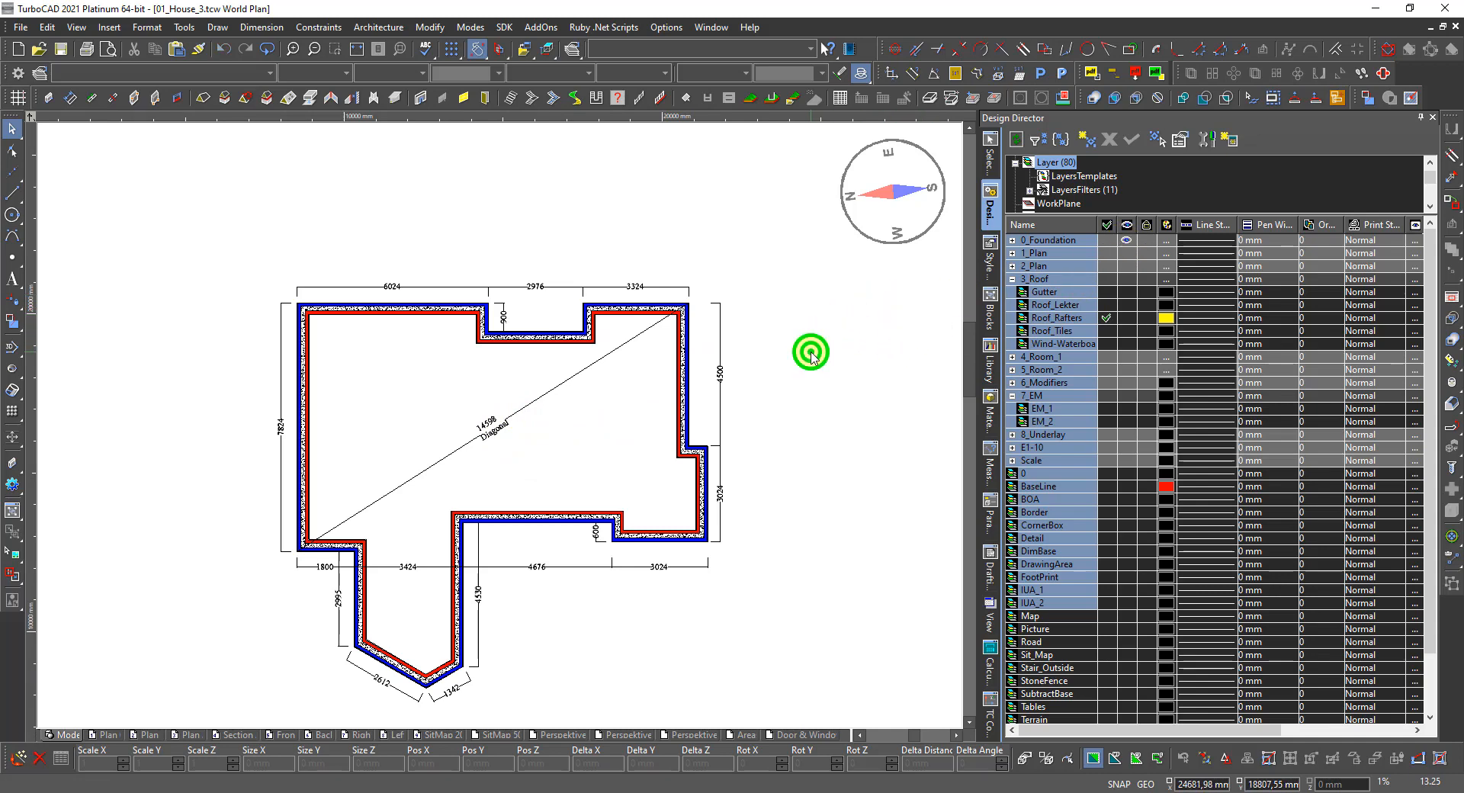
pyautogui.scroll(-1, 765, 352)
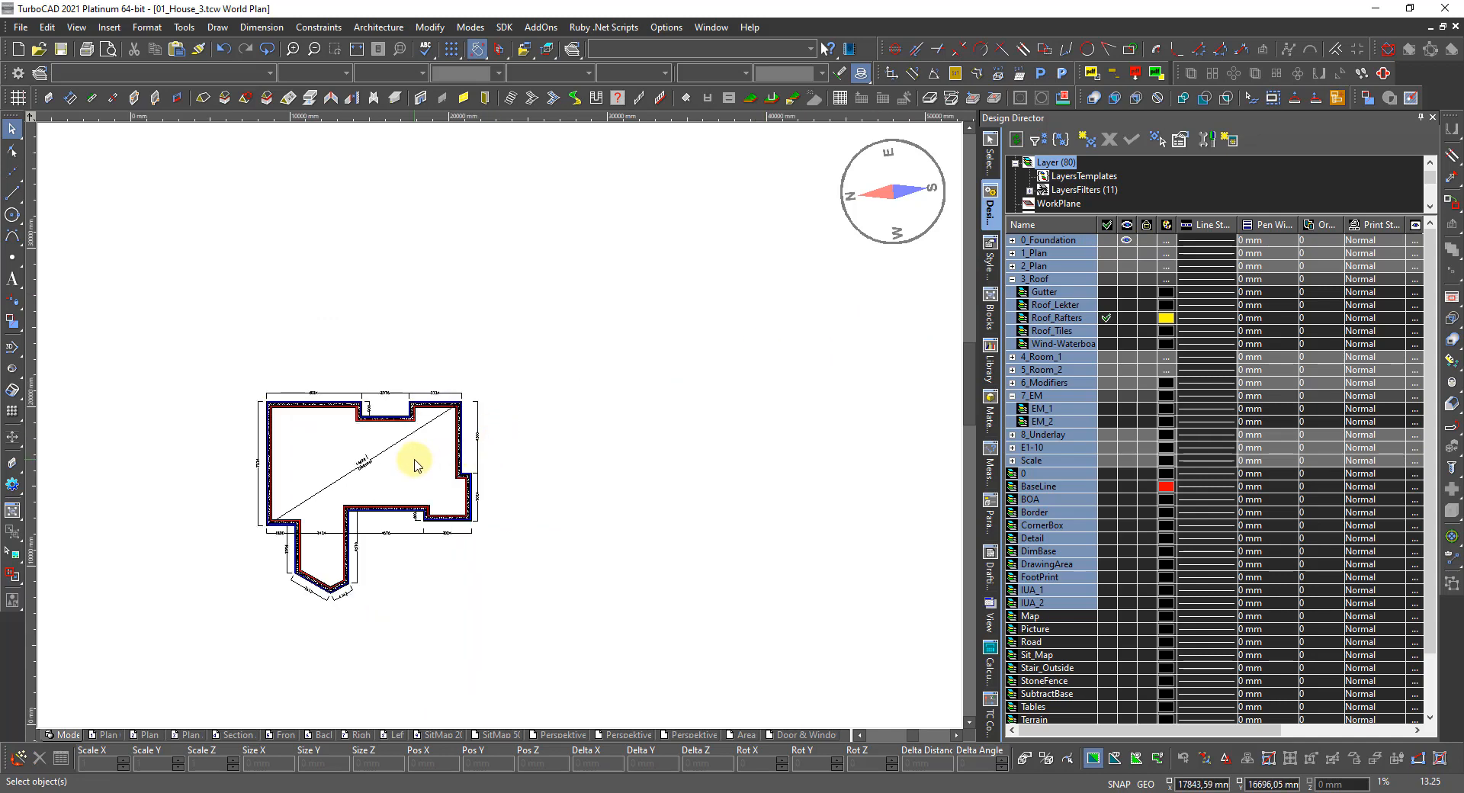
pyautogui.scroll(1, 416, 460)
pyautogui.scroll(-1, 488, 434)
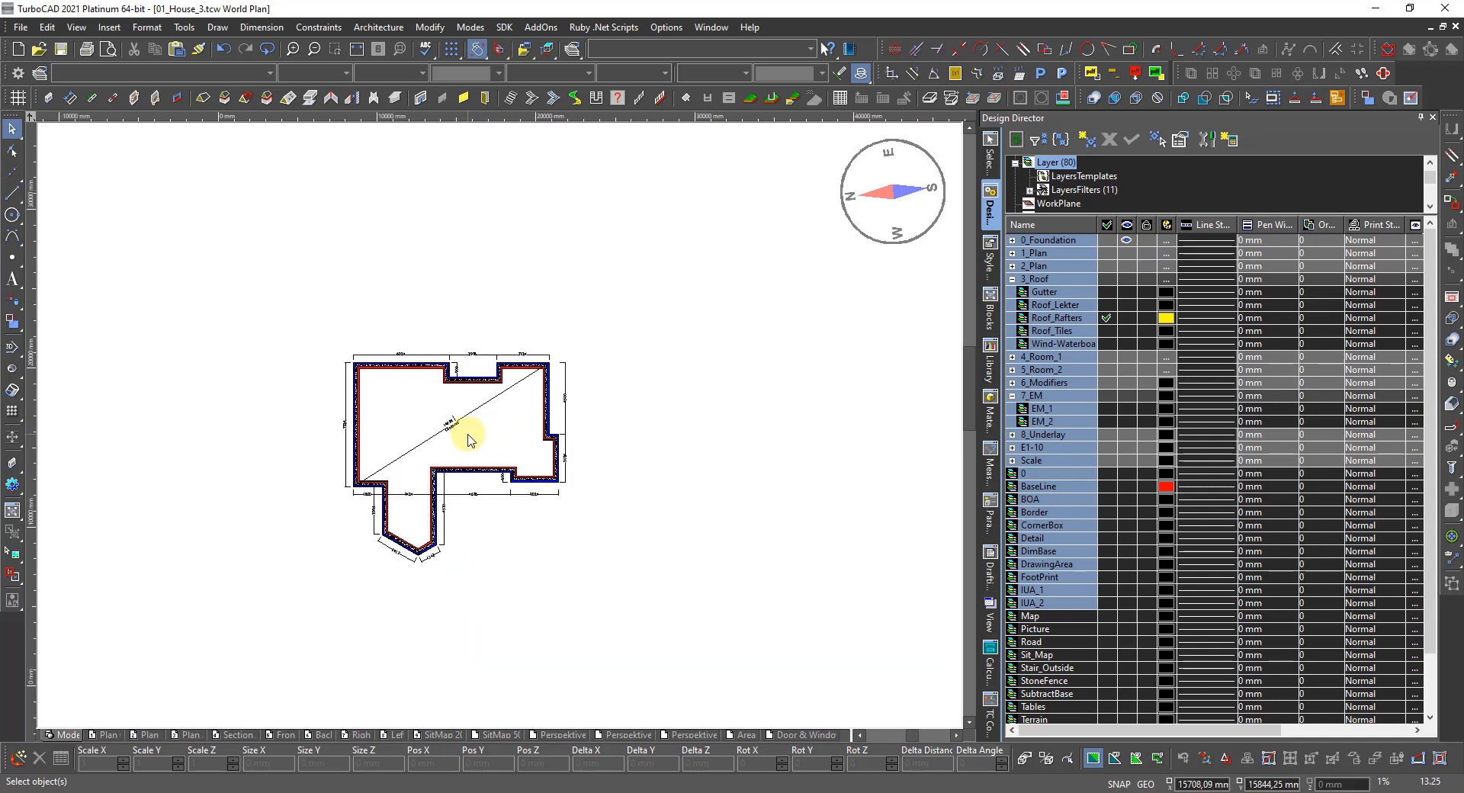
pyautogui.scroll(2, 471, 427)
pyautogui.scroll(-1, 488, 421)
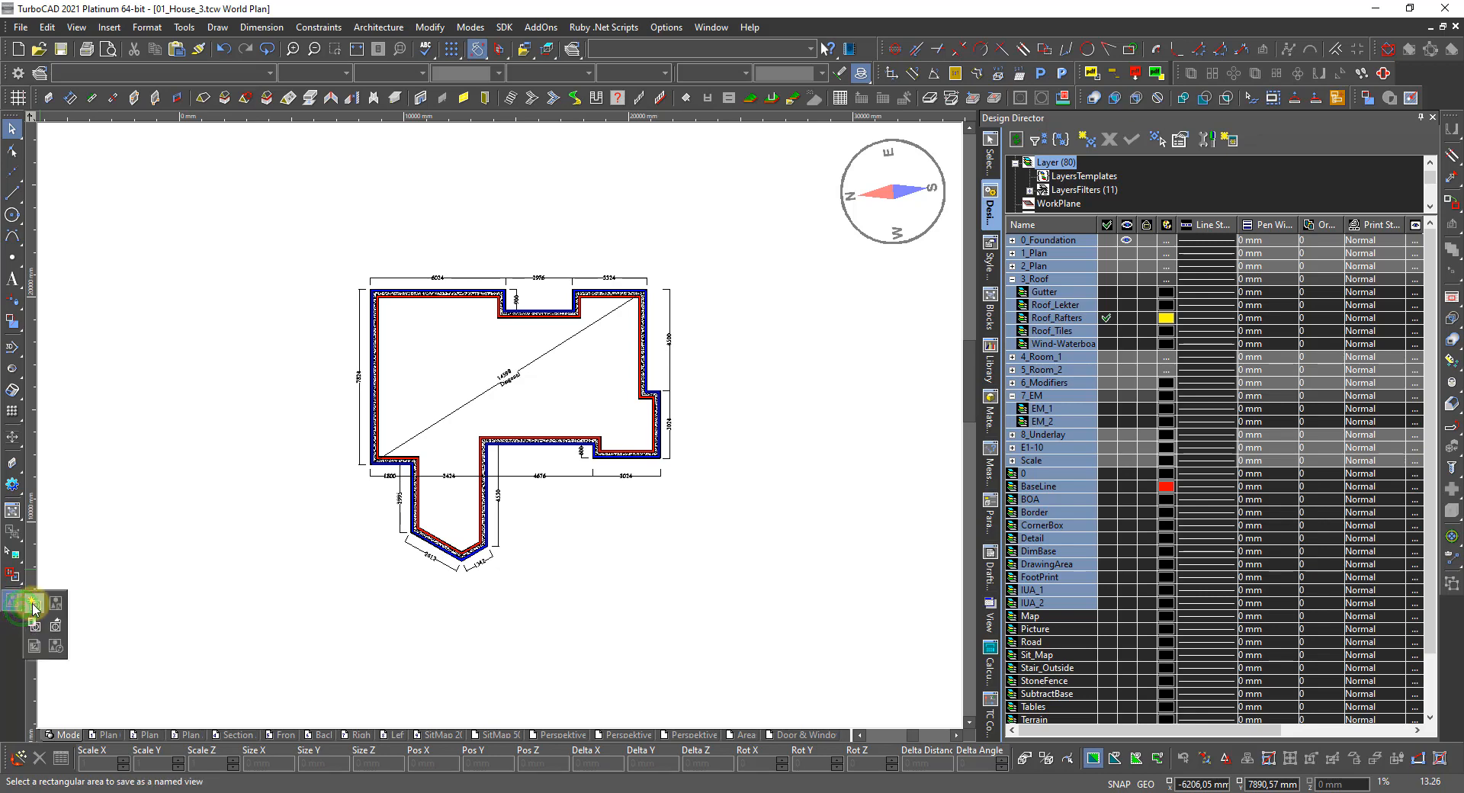
# Step: Create a named view "T0" from a rectangular area around the foundation plan
pyautogui.click(23, 607)
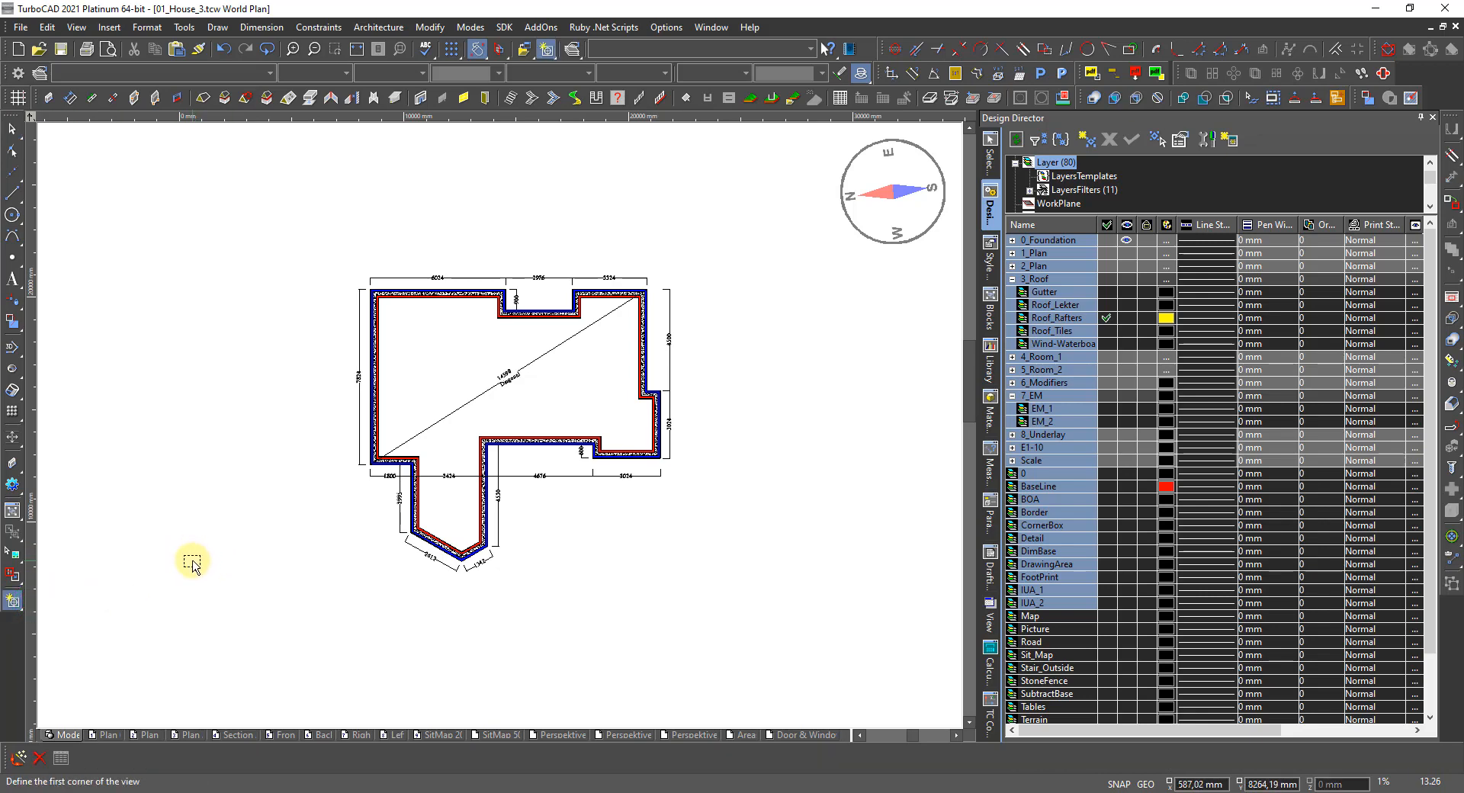
pyautogui.click(772, 577)
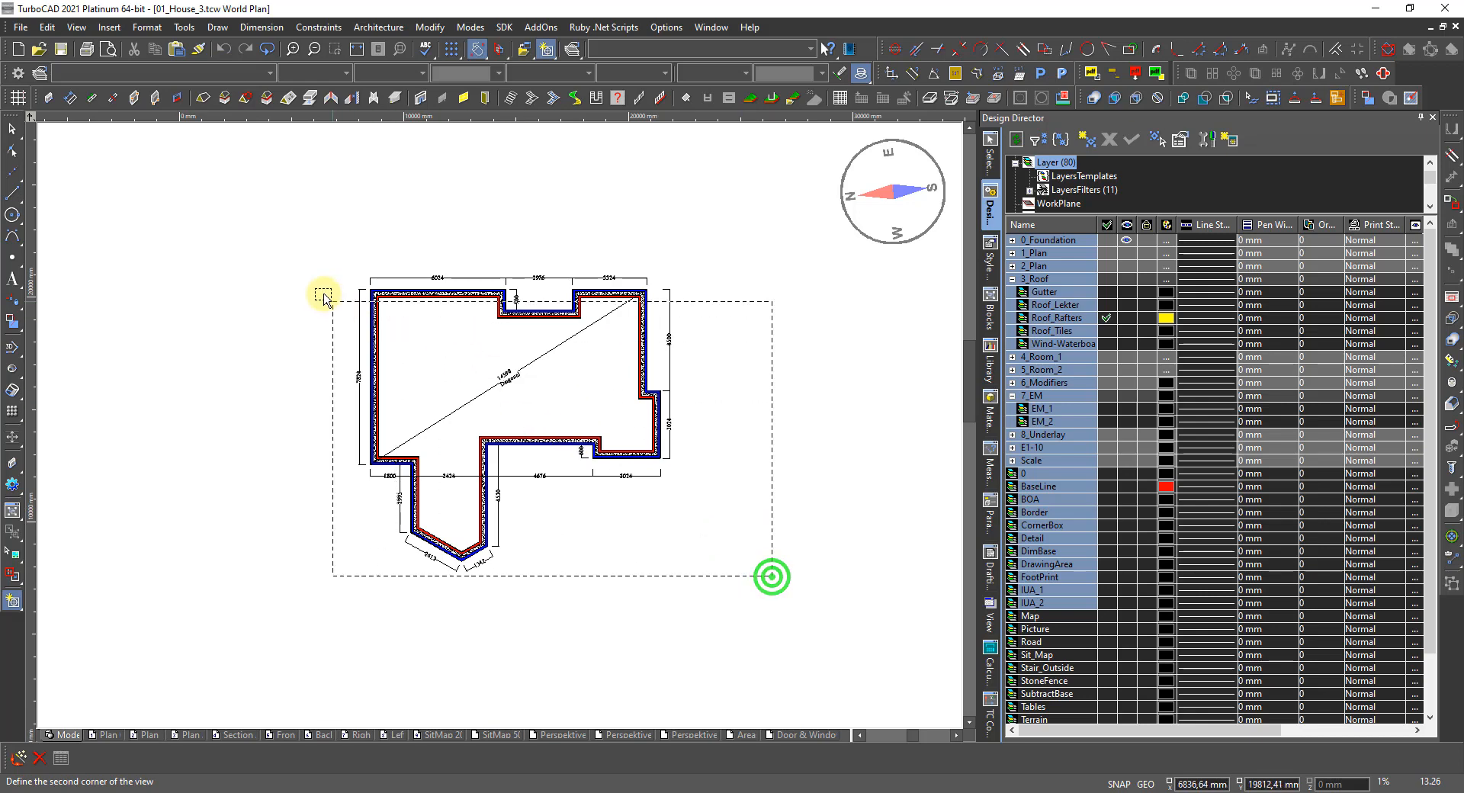
pyautogui.click(267, 256)
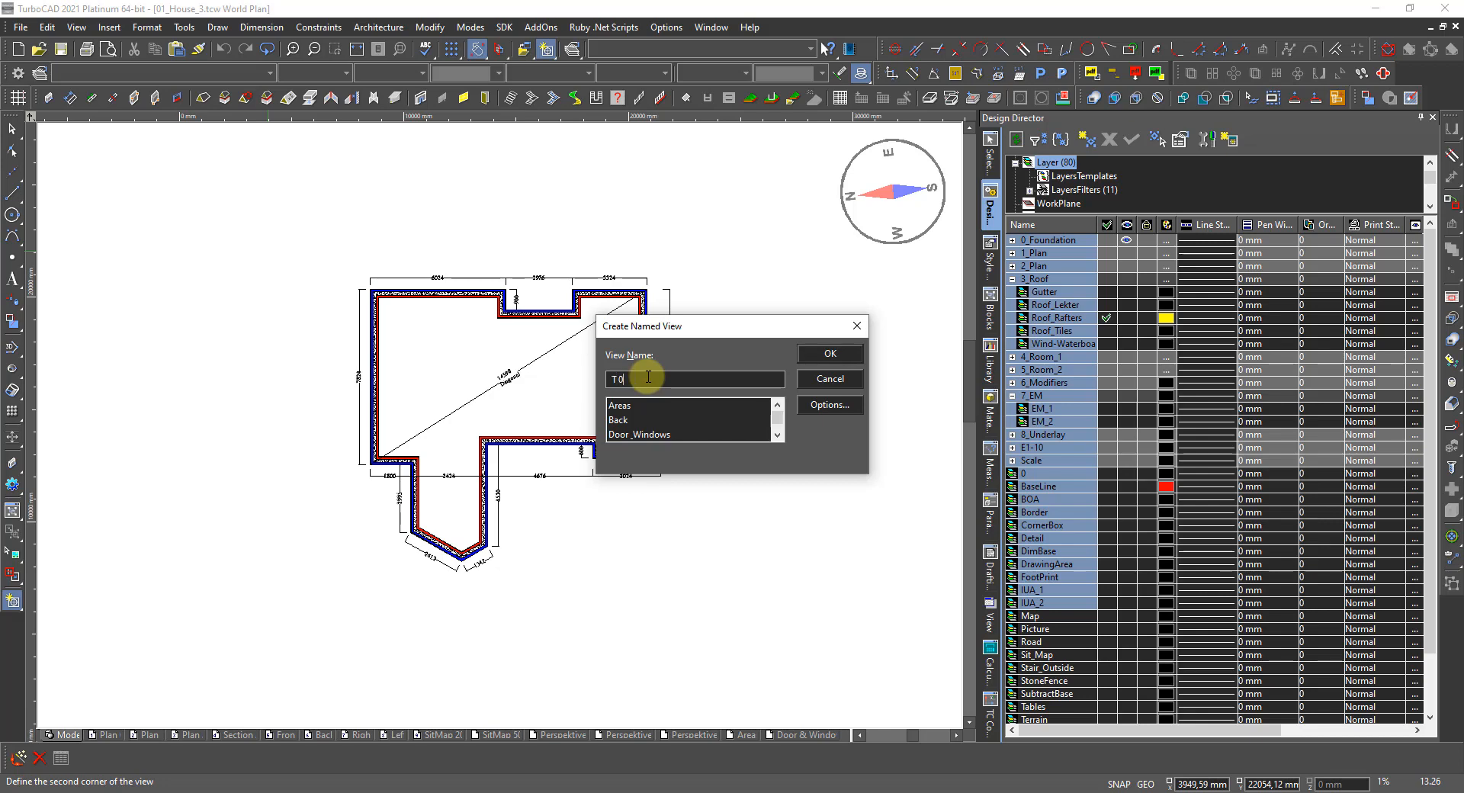
pyautogui.click(825, 354)
pyautogui.click(699, 528)
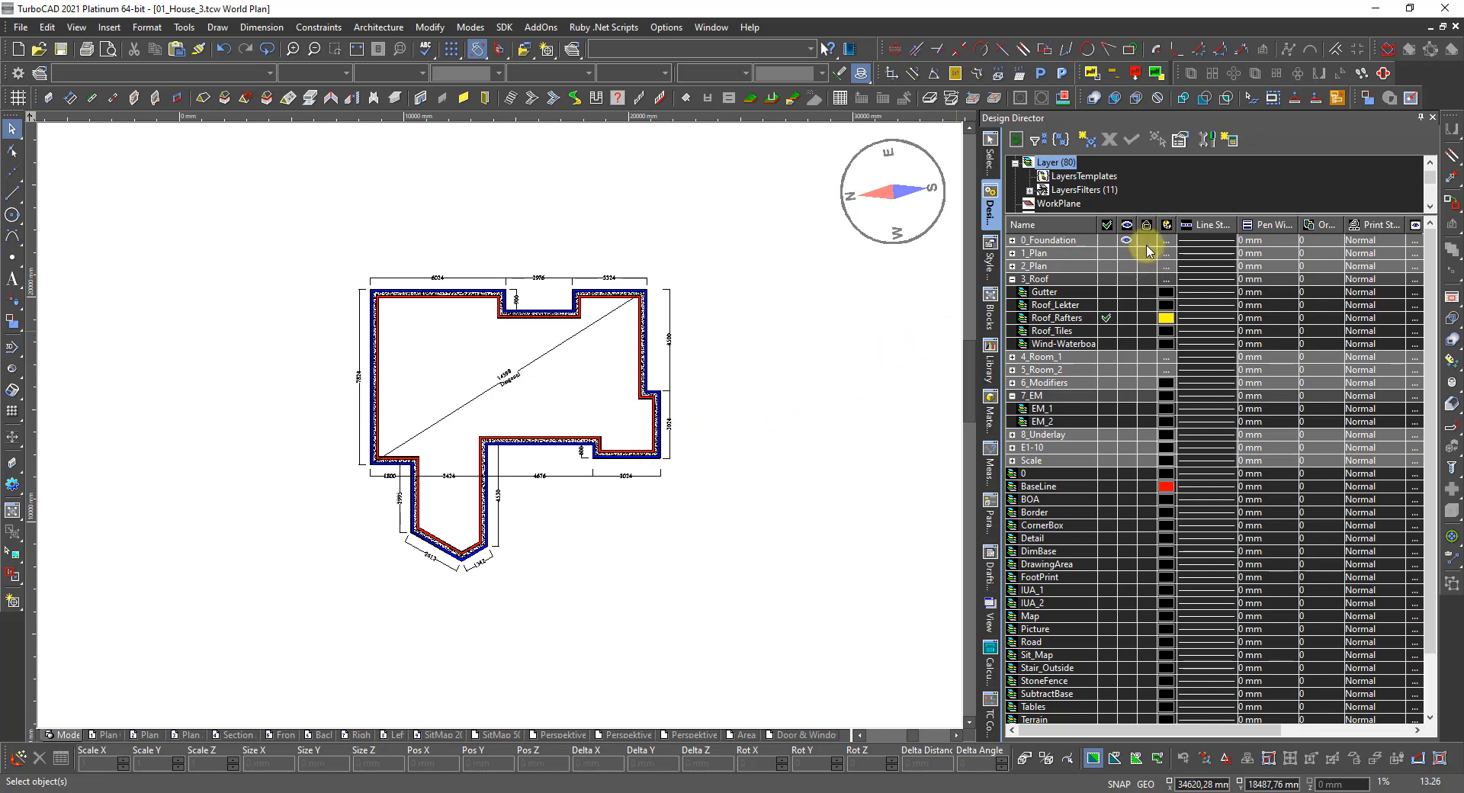
# Step: Hide the 0_Foundation layer and show the 1_Plan layer
pyautogui.click(1127, 241)
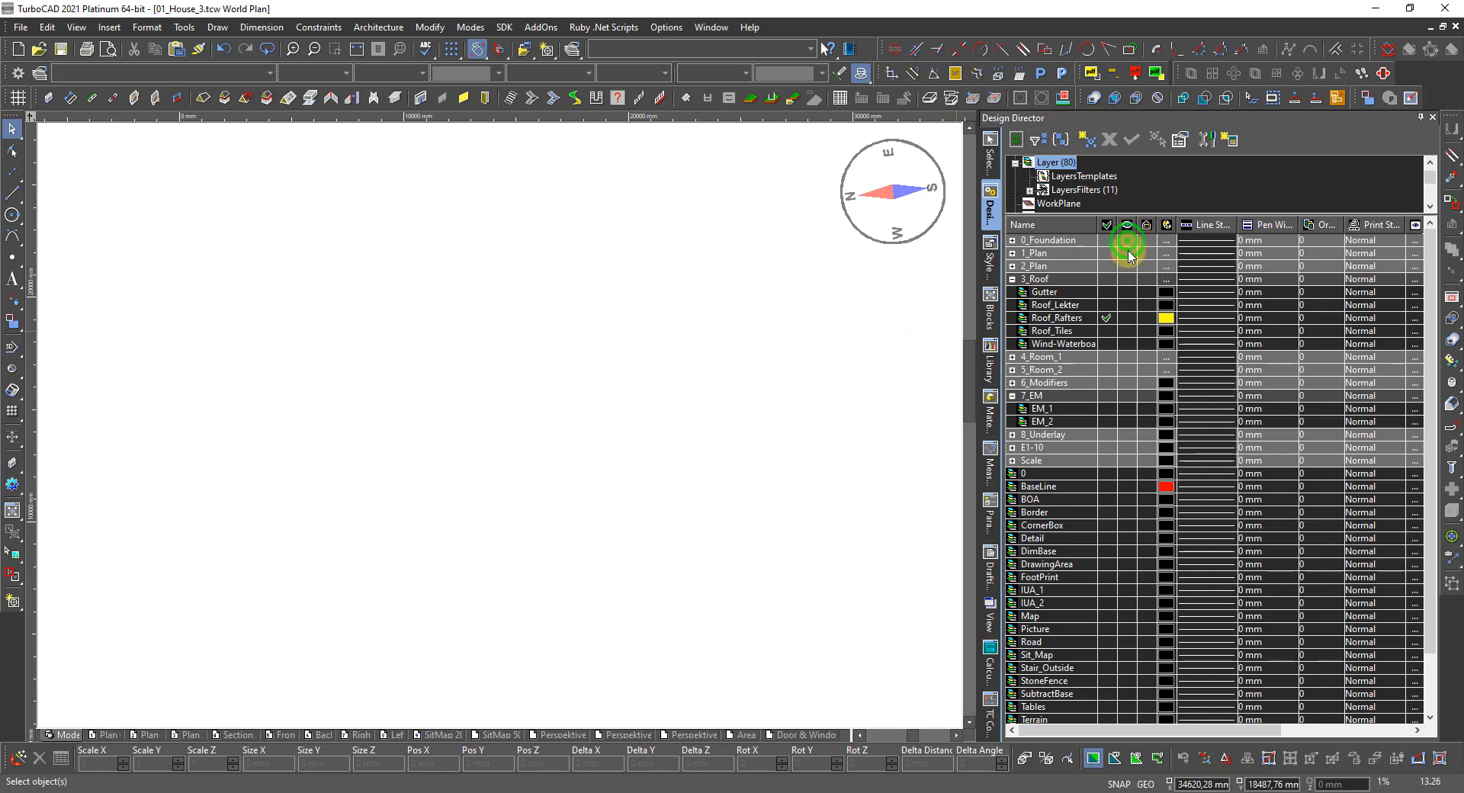
pyautogui.click(1127, 253)
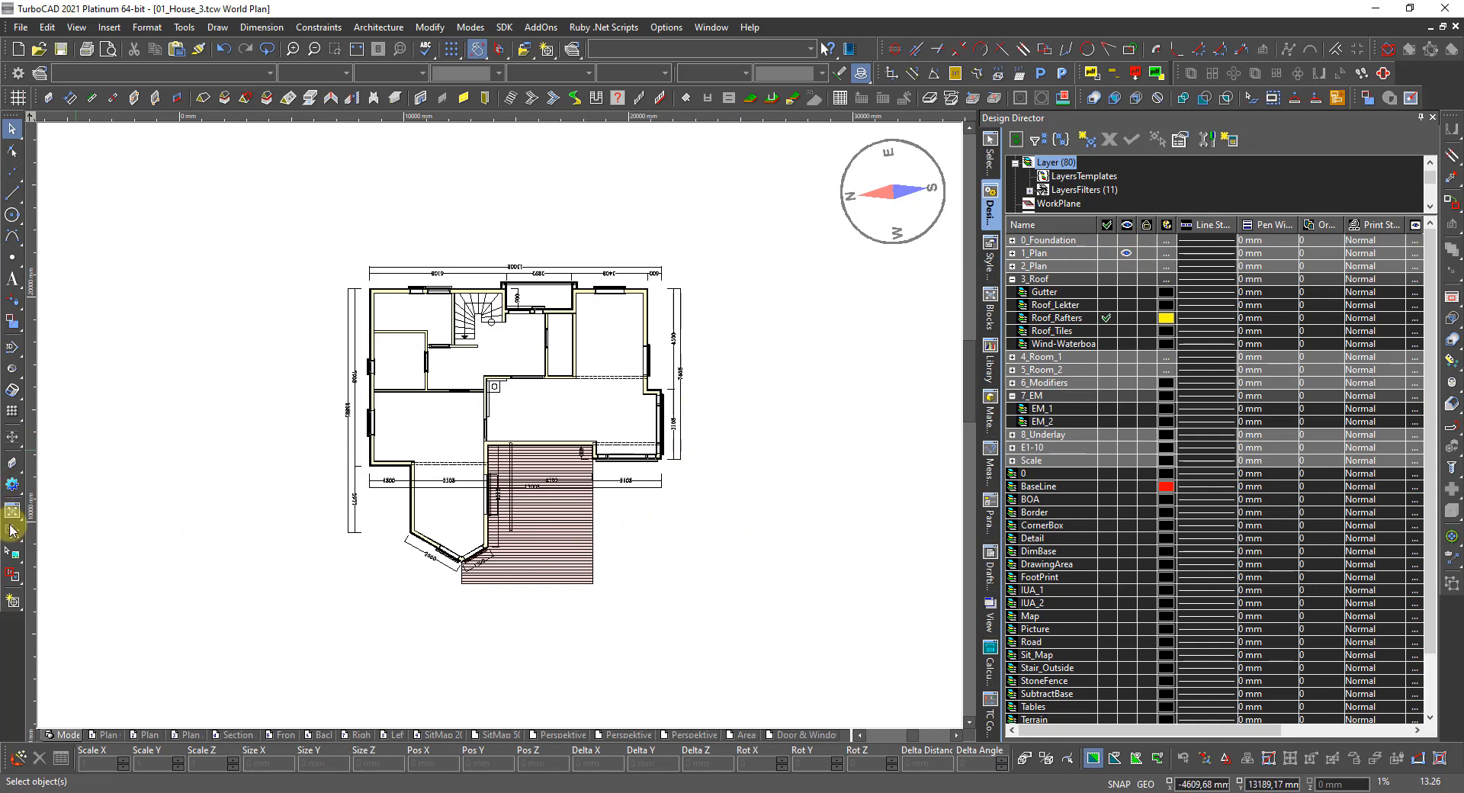
# Step: Create a named view "T 1" from a rectangular area around the 1_Plan floor plan and its dimensions
pyautogui.click(14, 604)
pyautogui.click(827, 621)
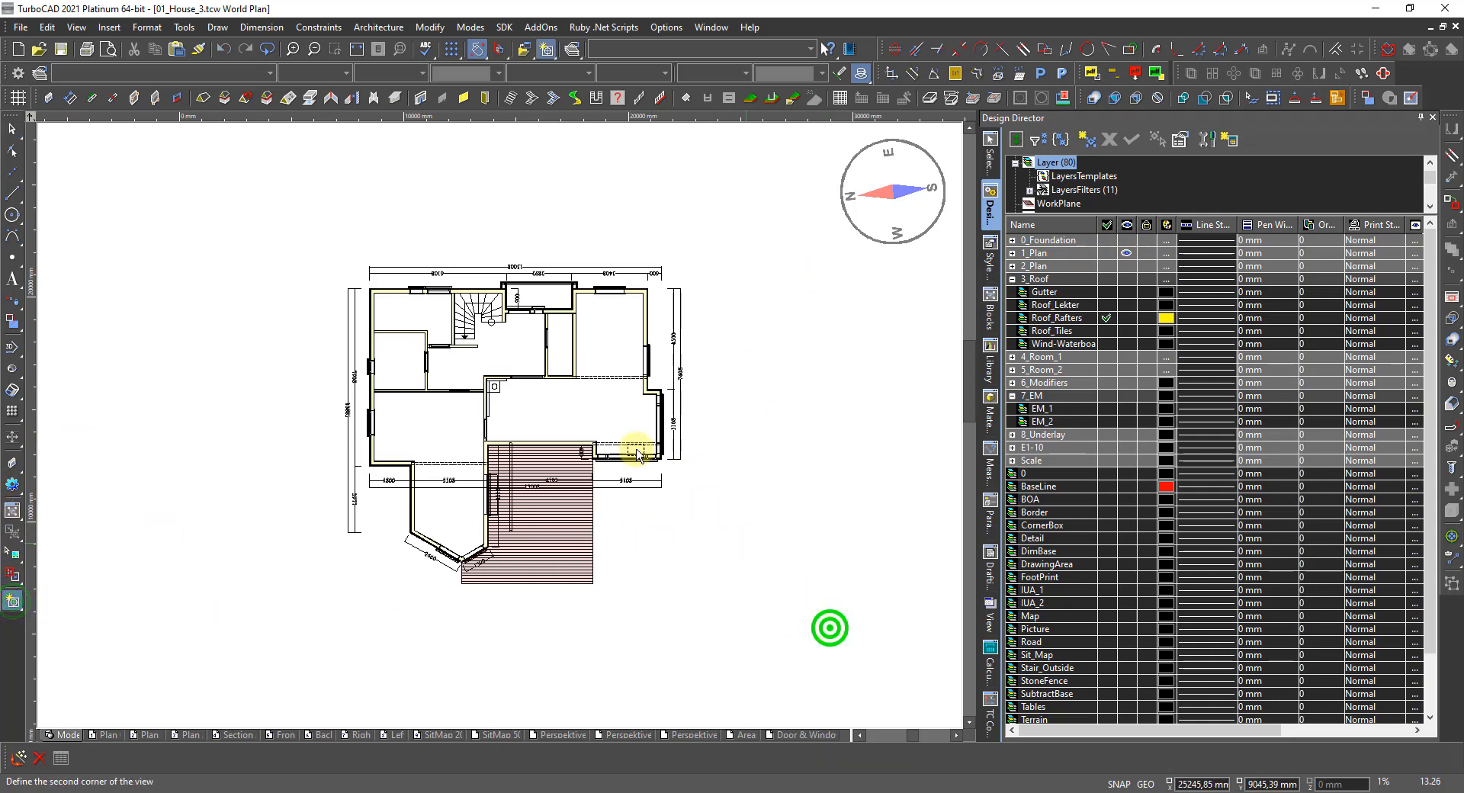
pyautogui.click(196, 196)
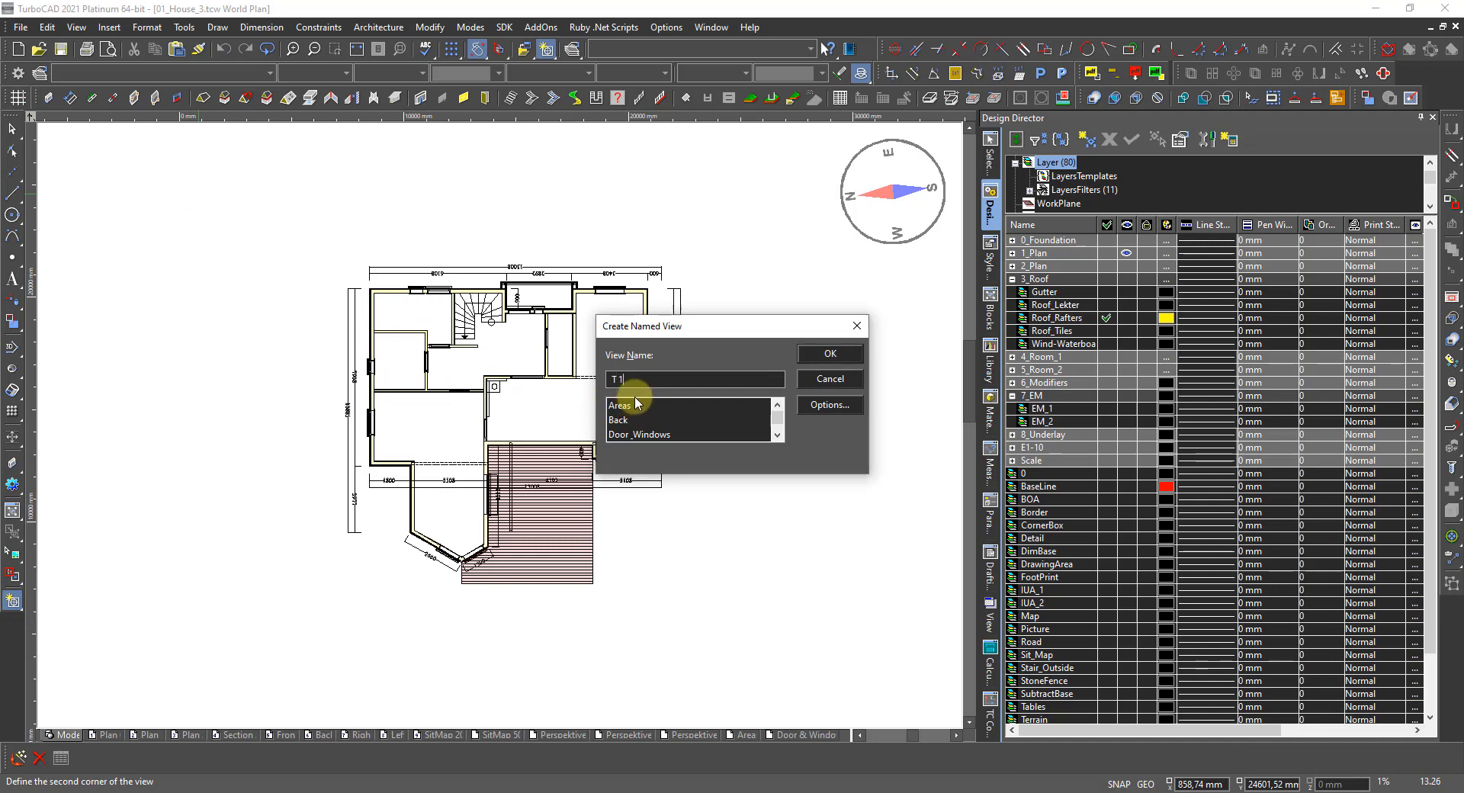
pyautogui.press('Return')
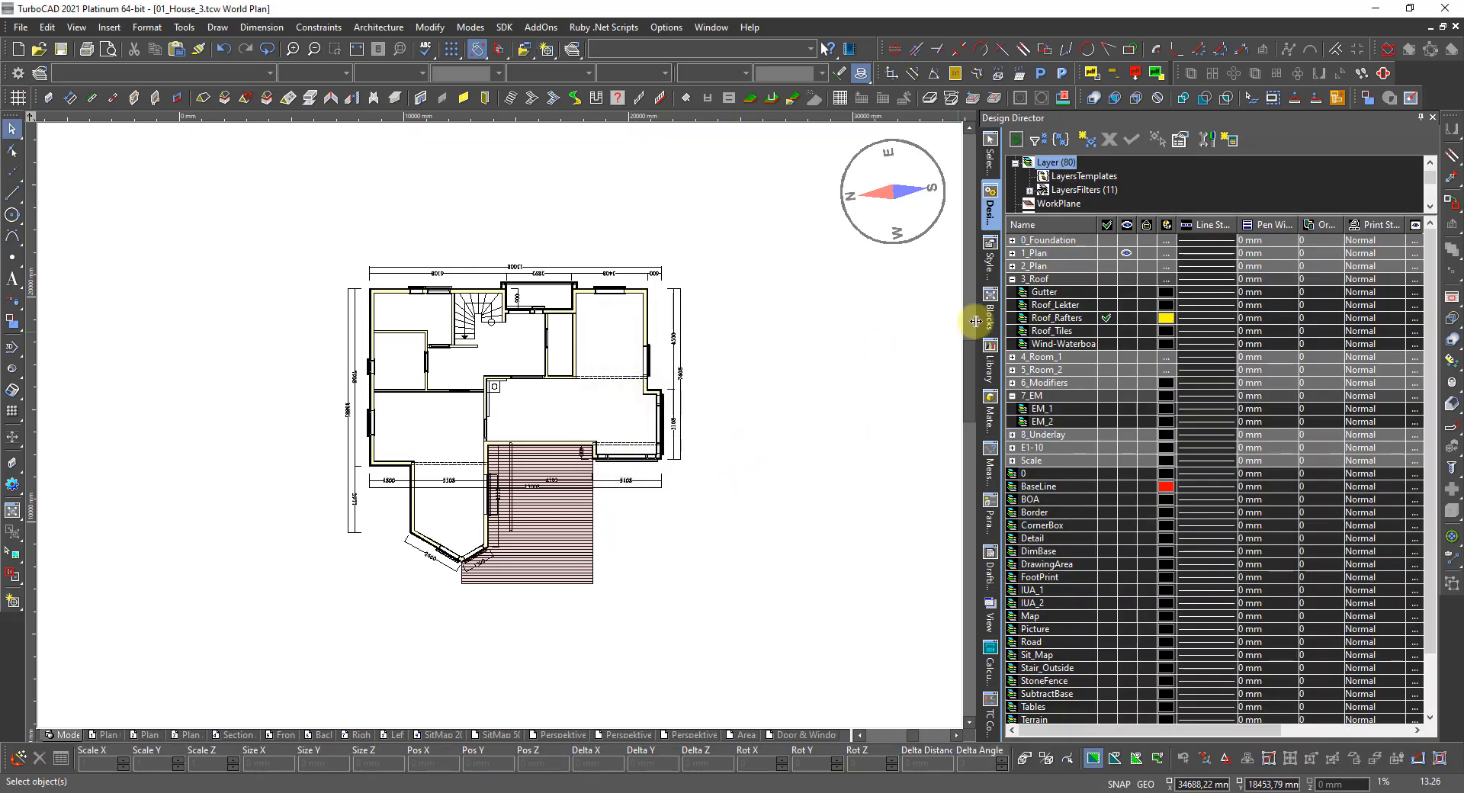
# Step: Switch the visible layer from 1_Plan to 2_Plan and create a named view "T 2" from a rectangular area around the plan
pyautogui.click(1128, 254)
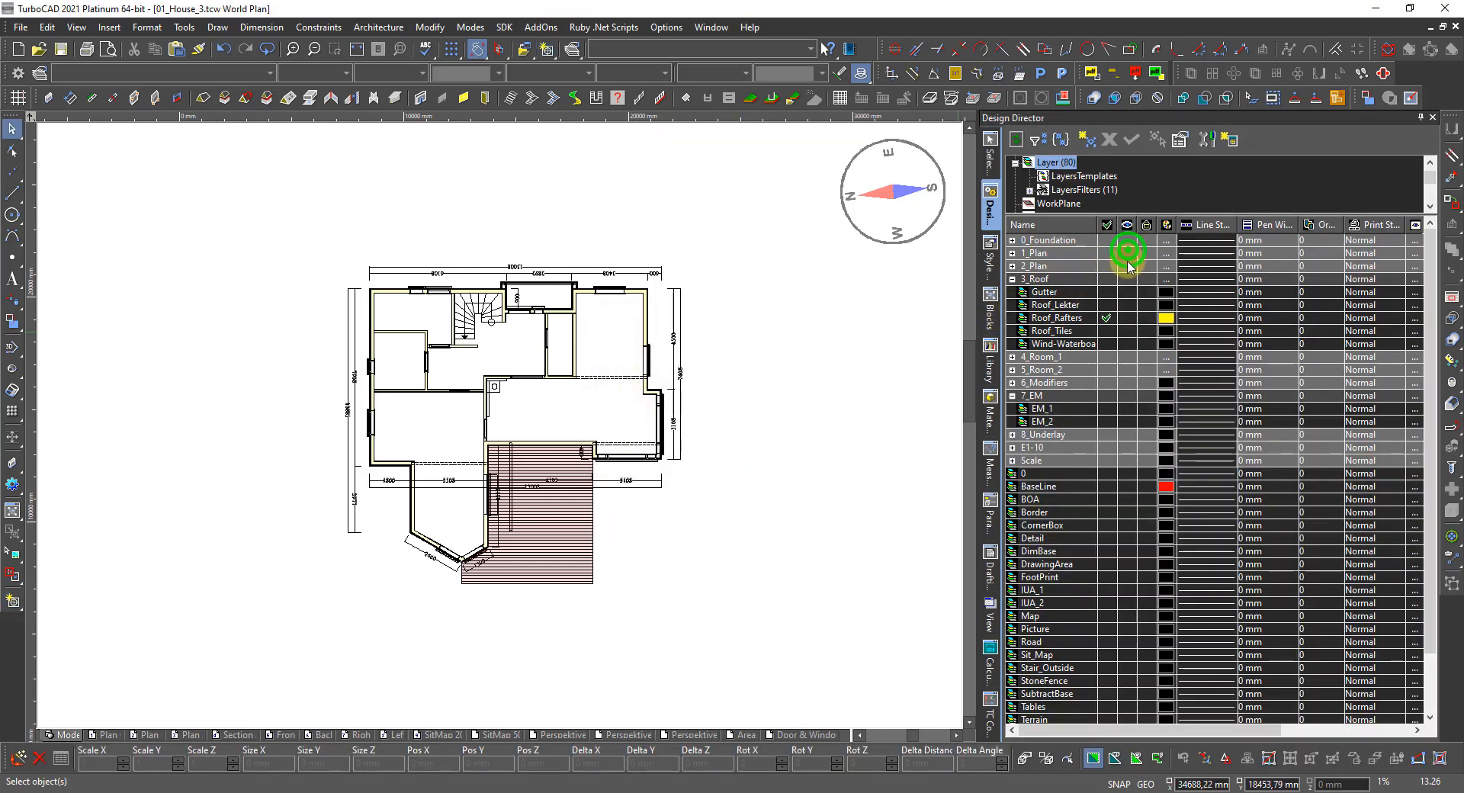
pyautogui.click(1126, 266)
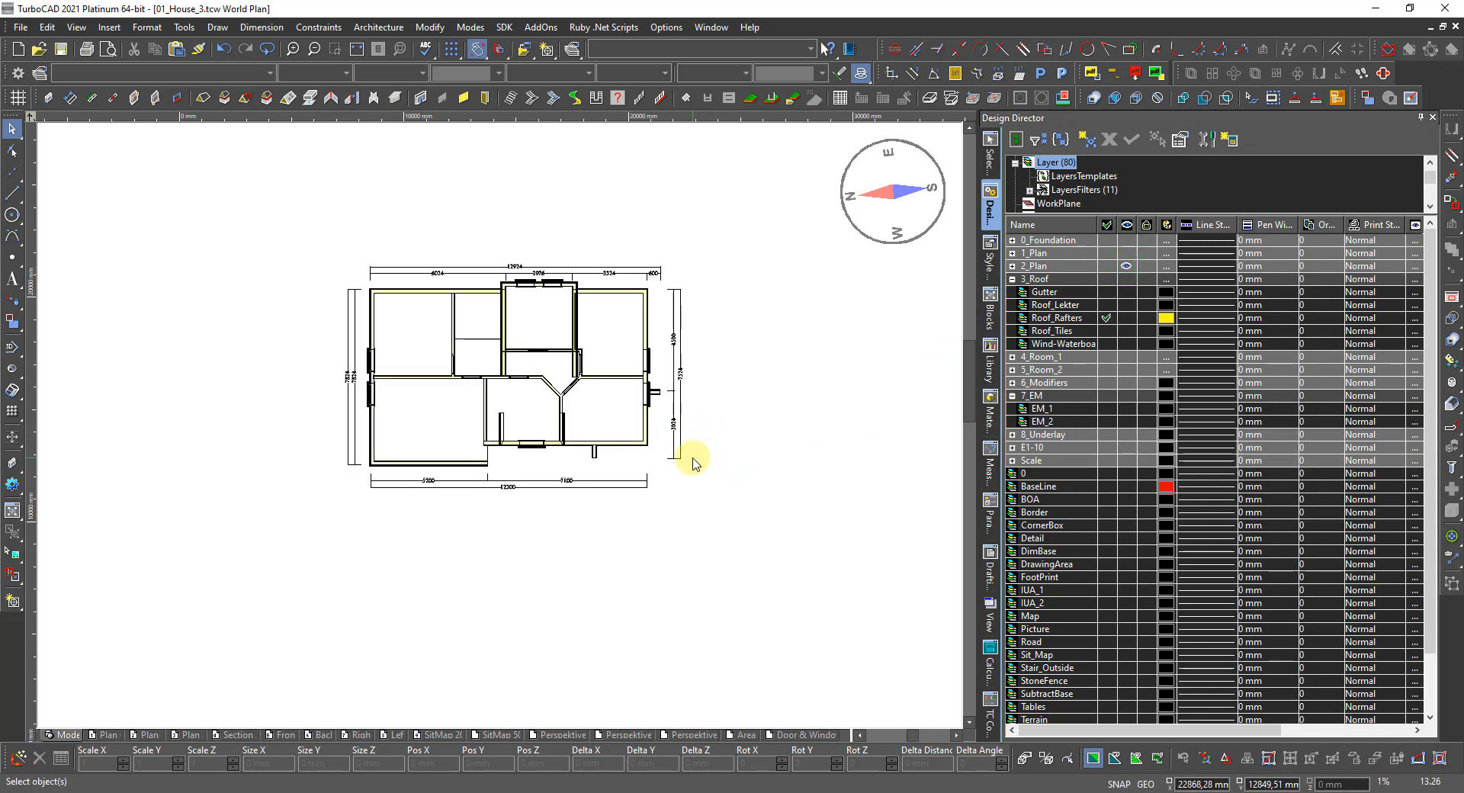
pyautogui.click(12, 602)
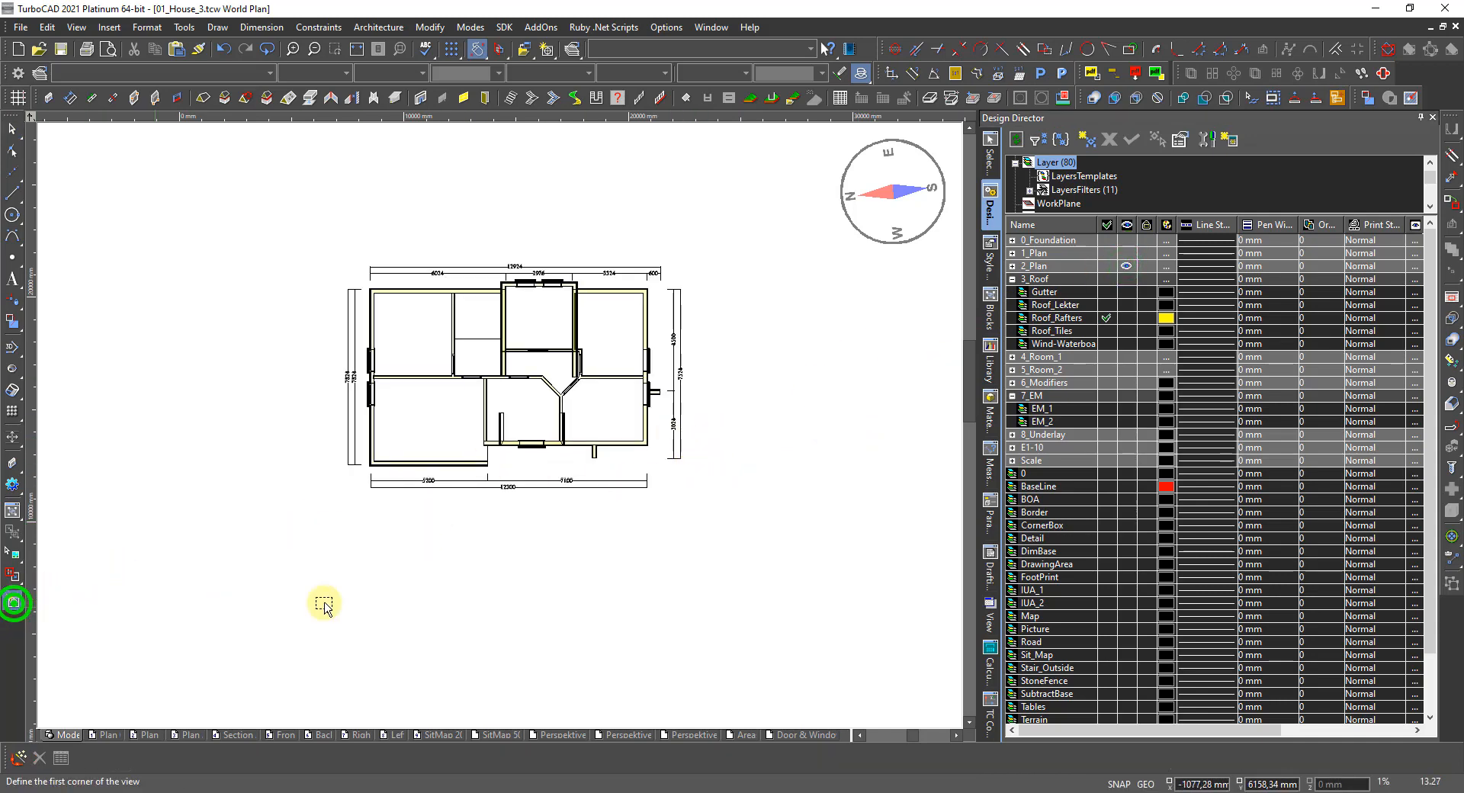
pyautogui.click(728, 507)
pyautogui.click(281, 244)
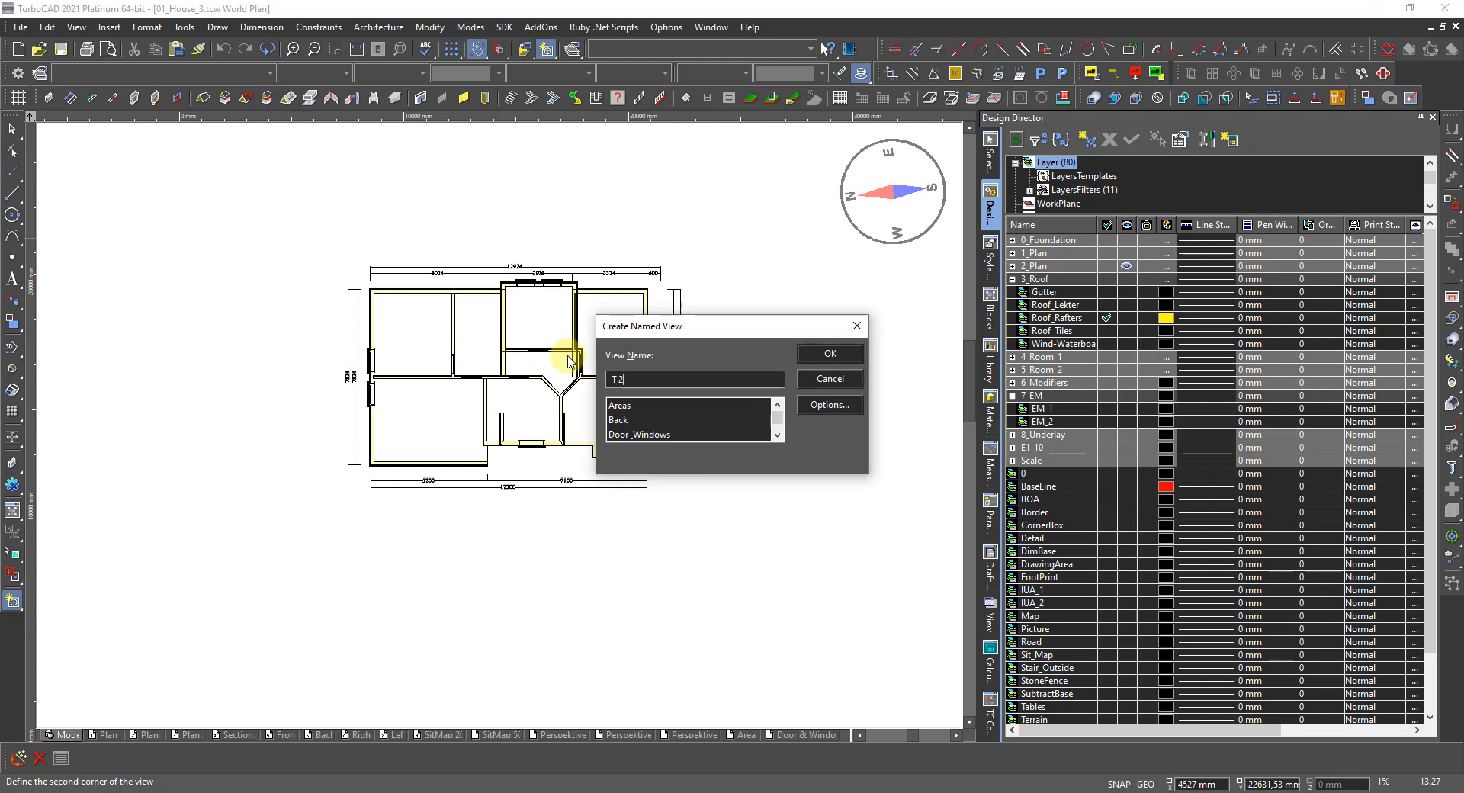
pyautogui.press('Return')
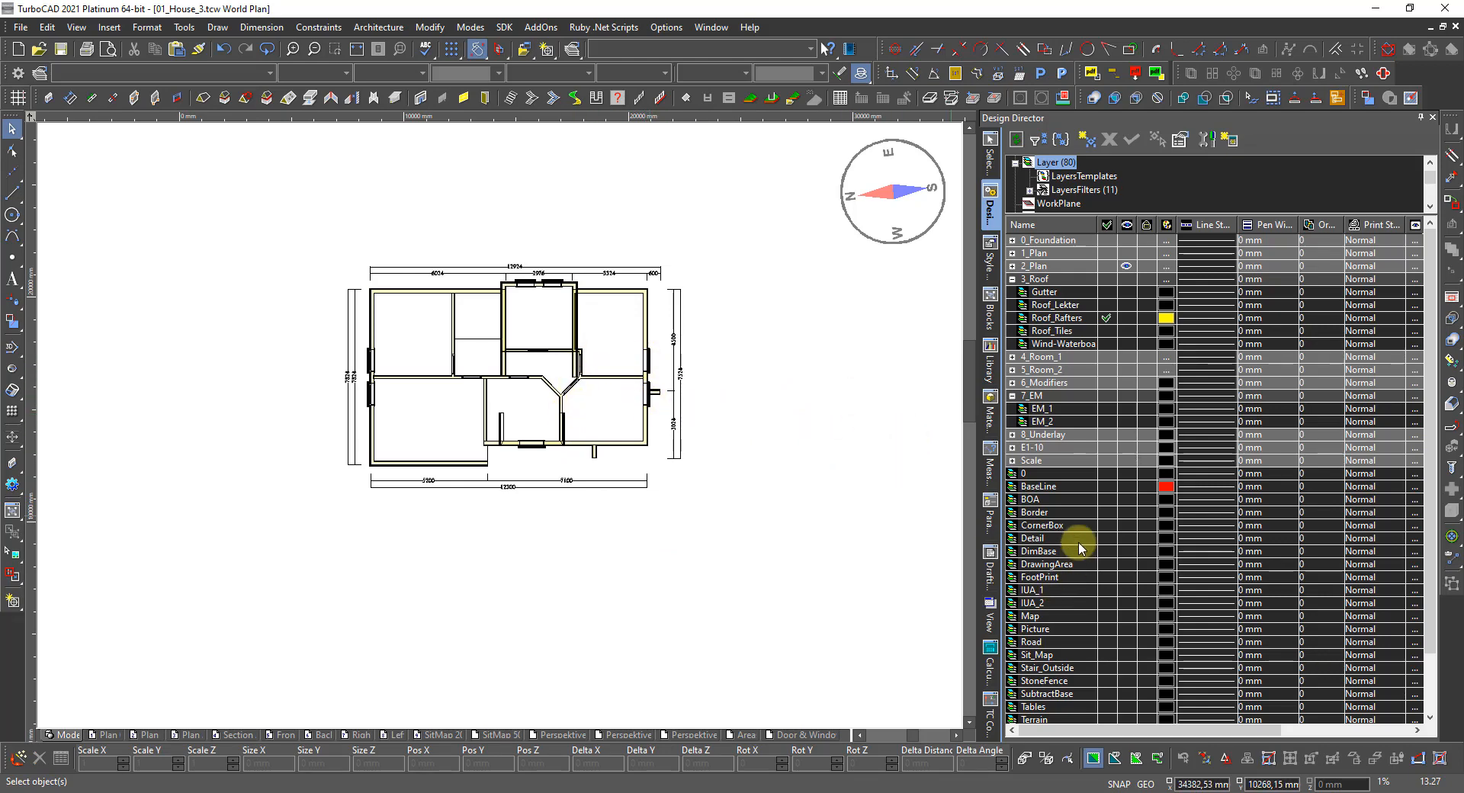
# Step: Isolate layer 0 by making it visible and hiding the 2_Plan layer
pyautogui.scroll(-2, 1080, 548)
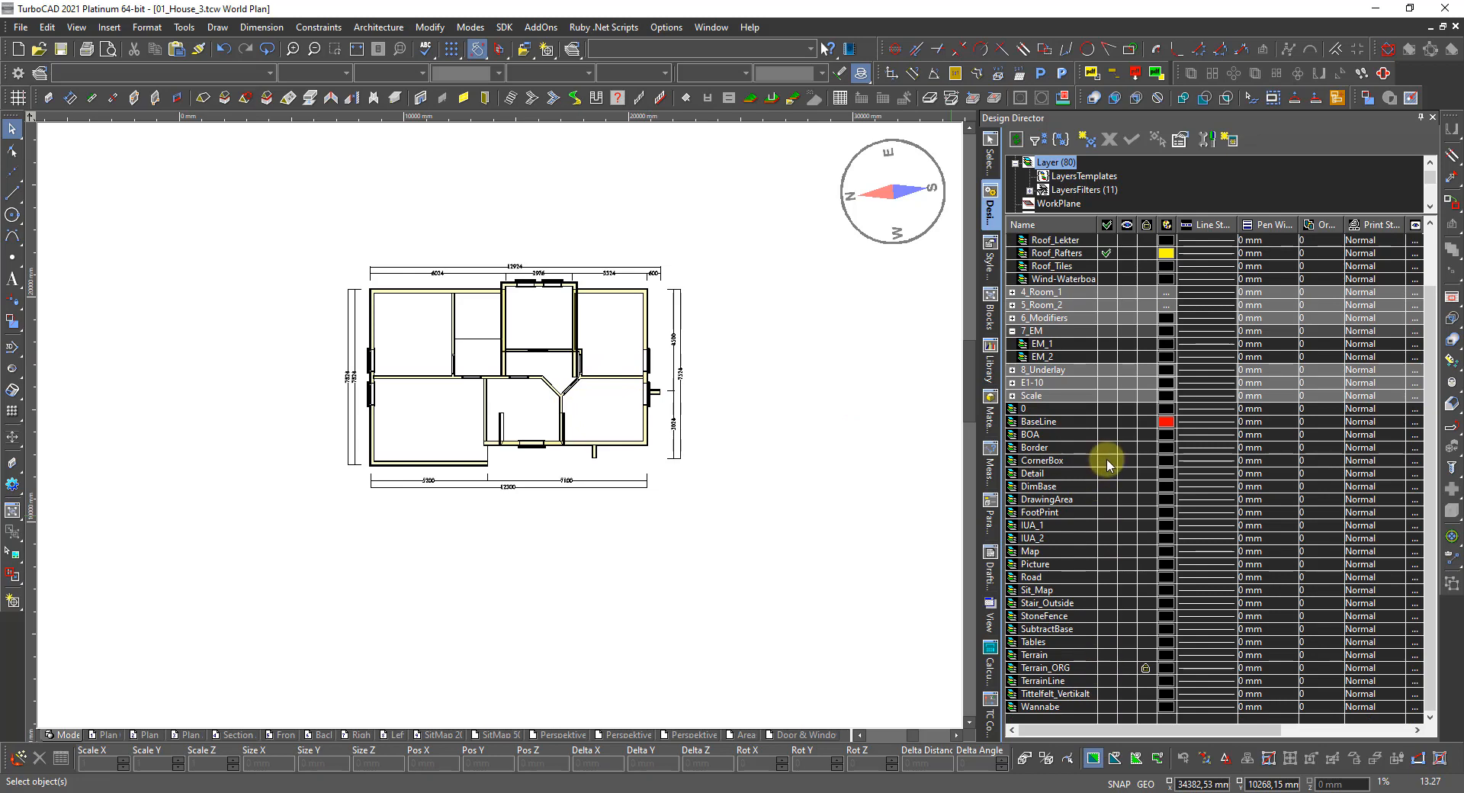
pyautogui.scroll(1, 1108, 462)
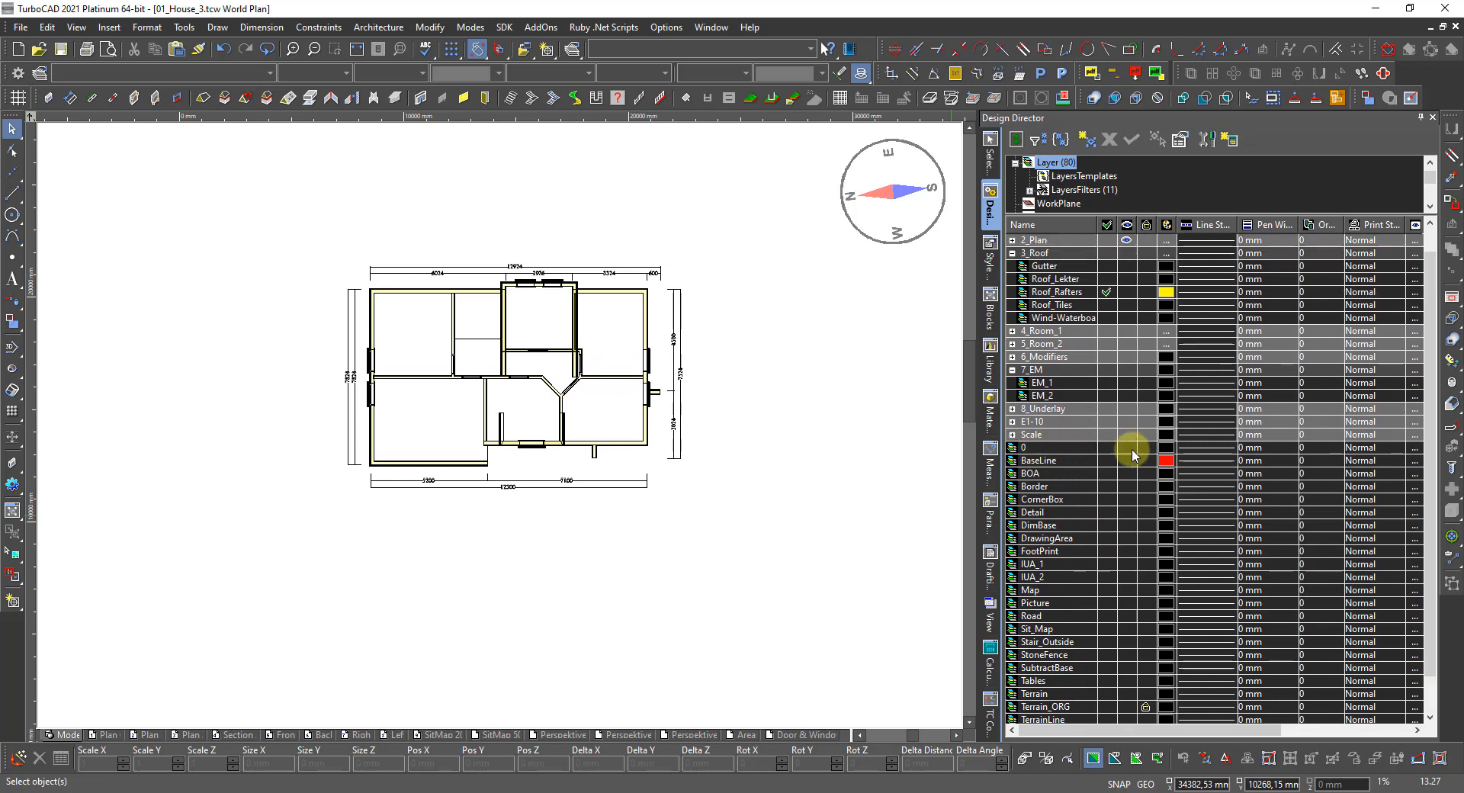
pyautogui.click(1127, 447)
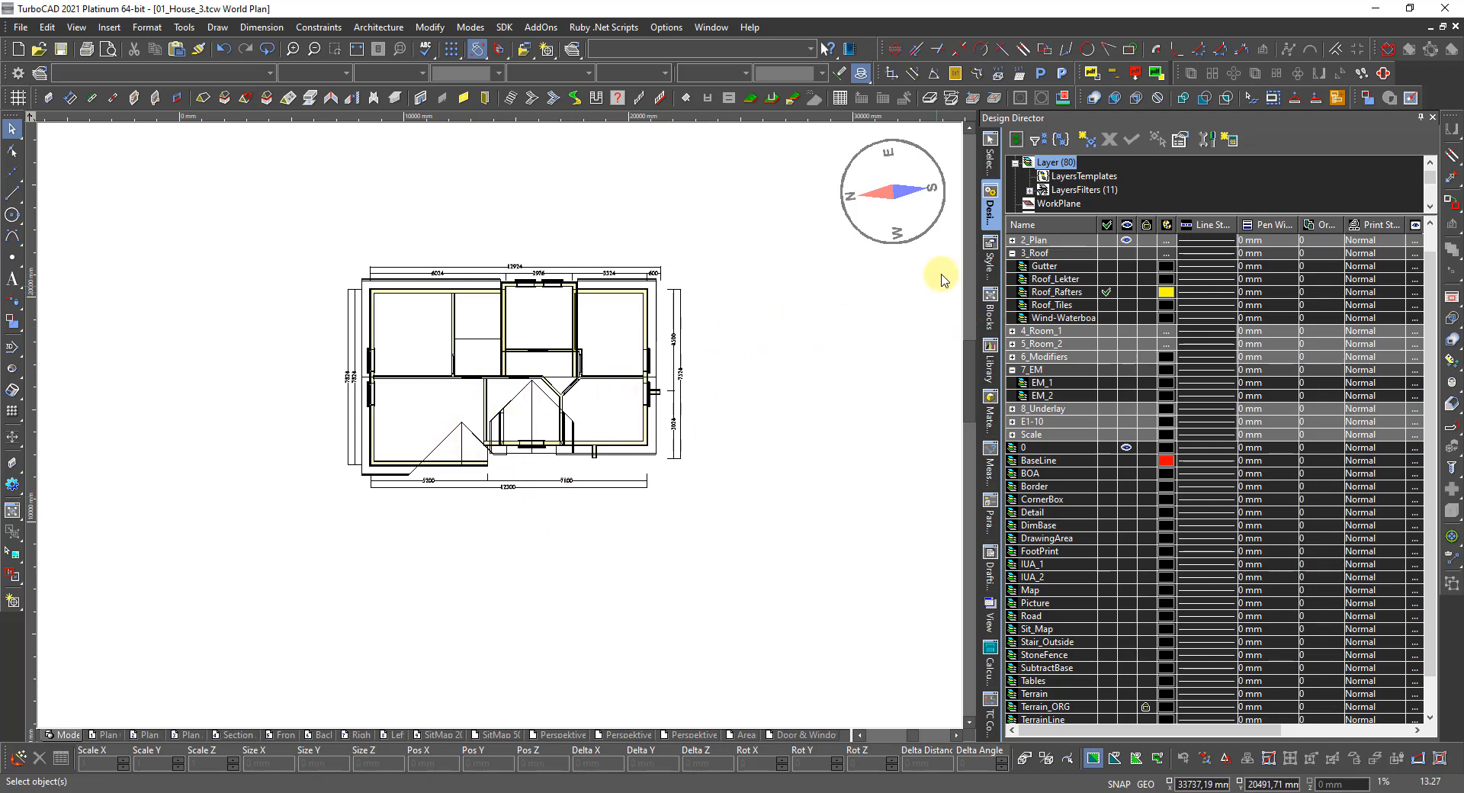
pyautogui.click(1125, 240)
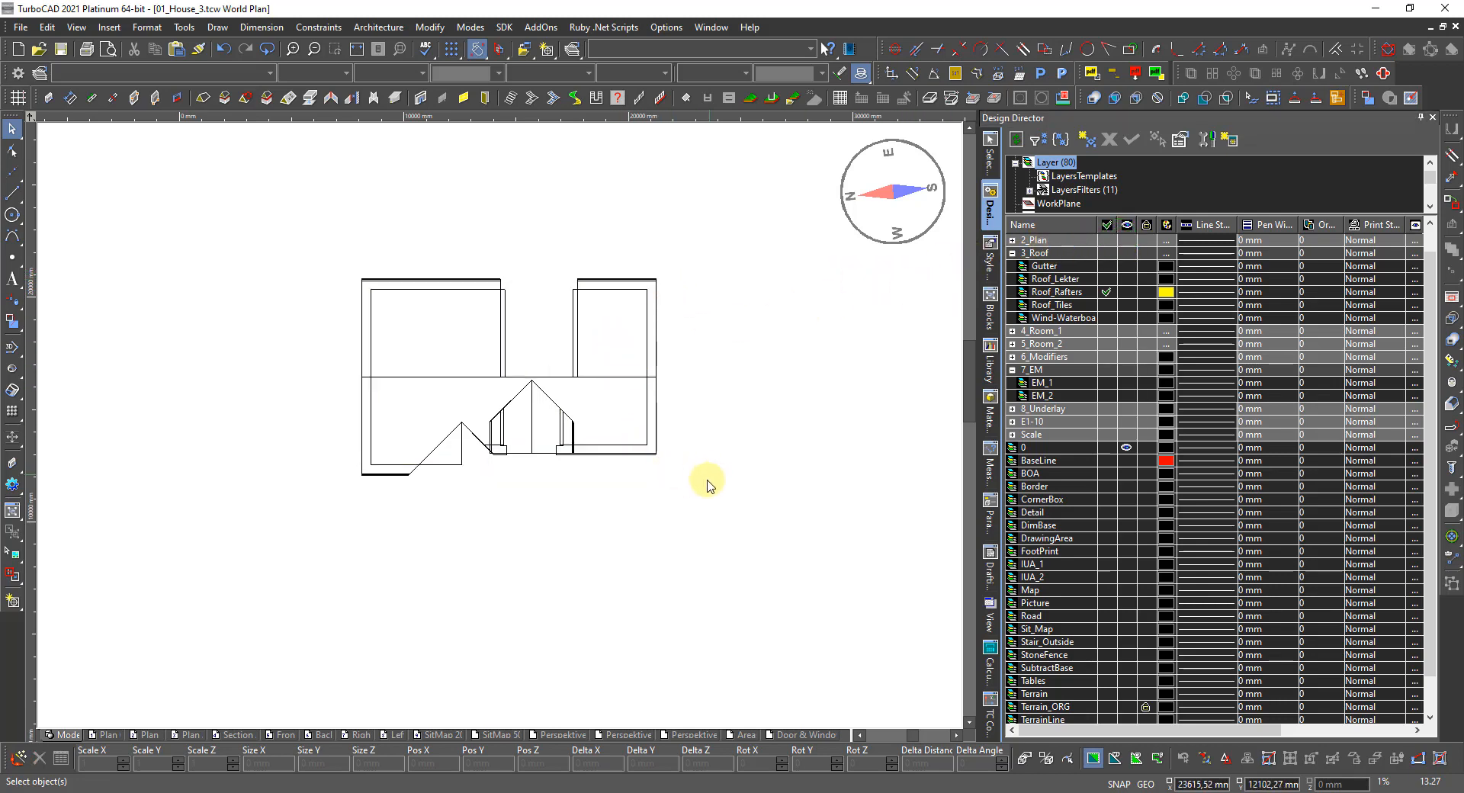
# Step: Select all the roof geometry on layer 0, assign it to a new graphics category "Hide", and turn off that category's visibility
pyautogui.click(713, 497)
pyautogui.moveTo(623, 416); pyautogui.dragTo(255, 229)
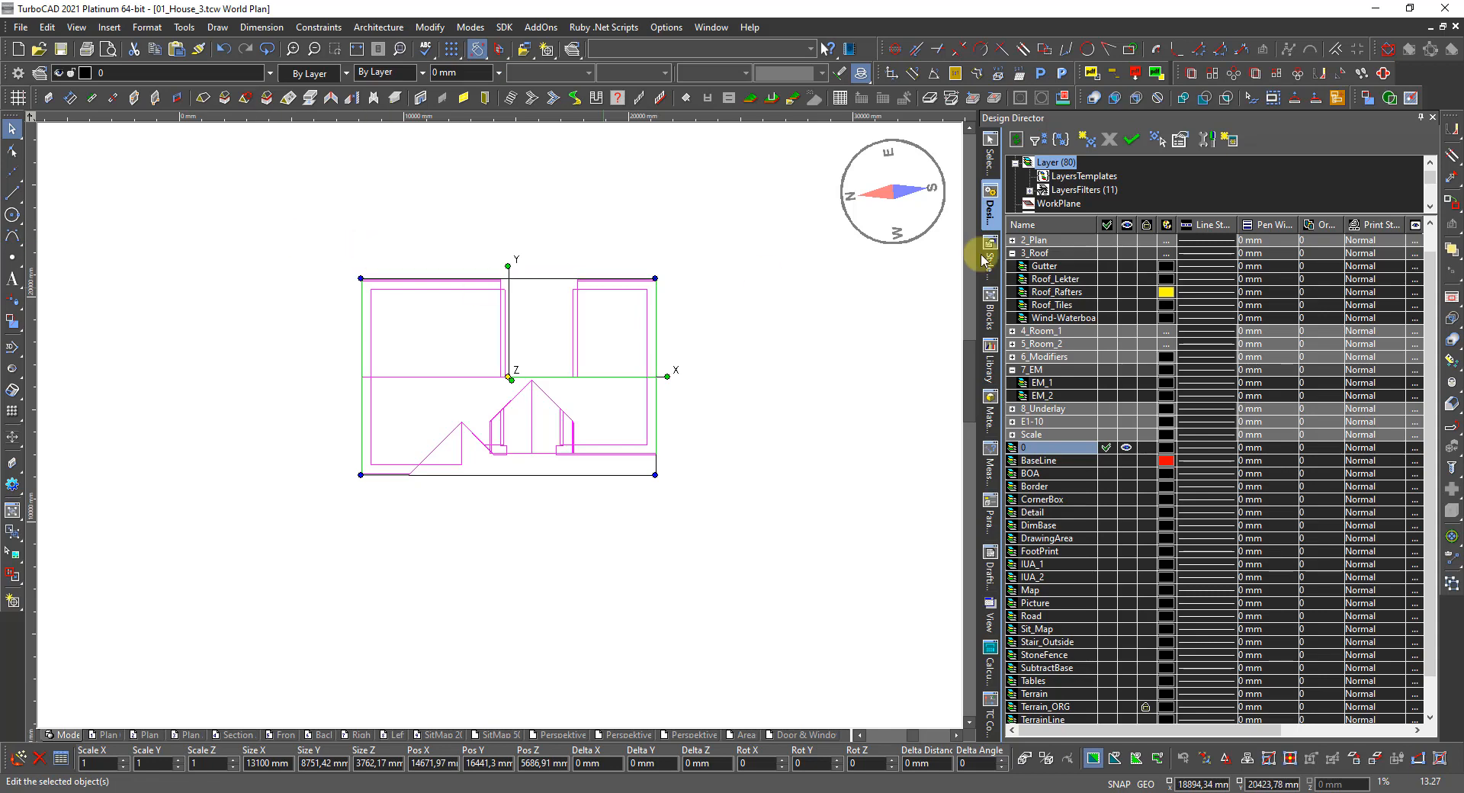
pyautogui.scroll(-2, 1068, 205)
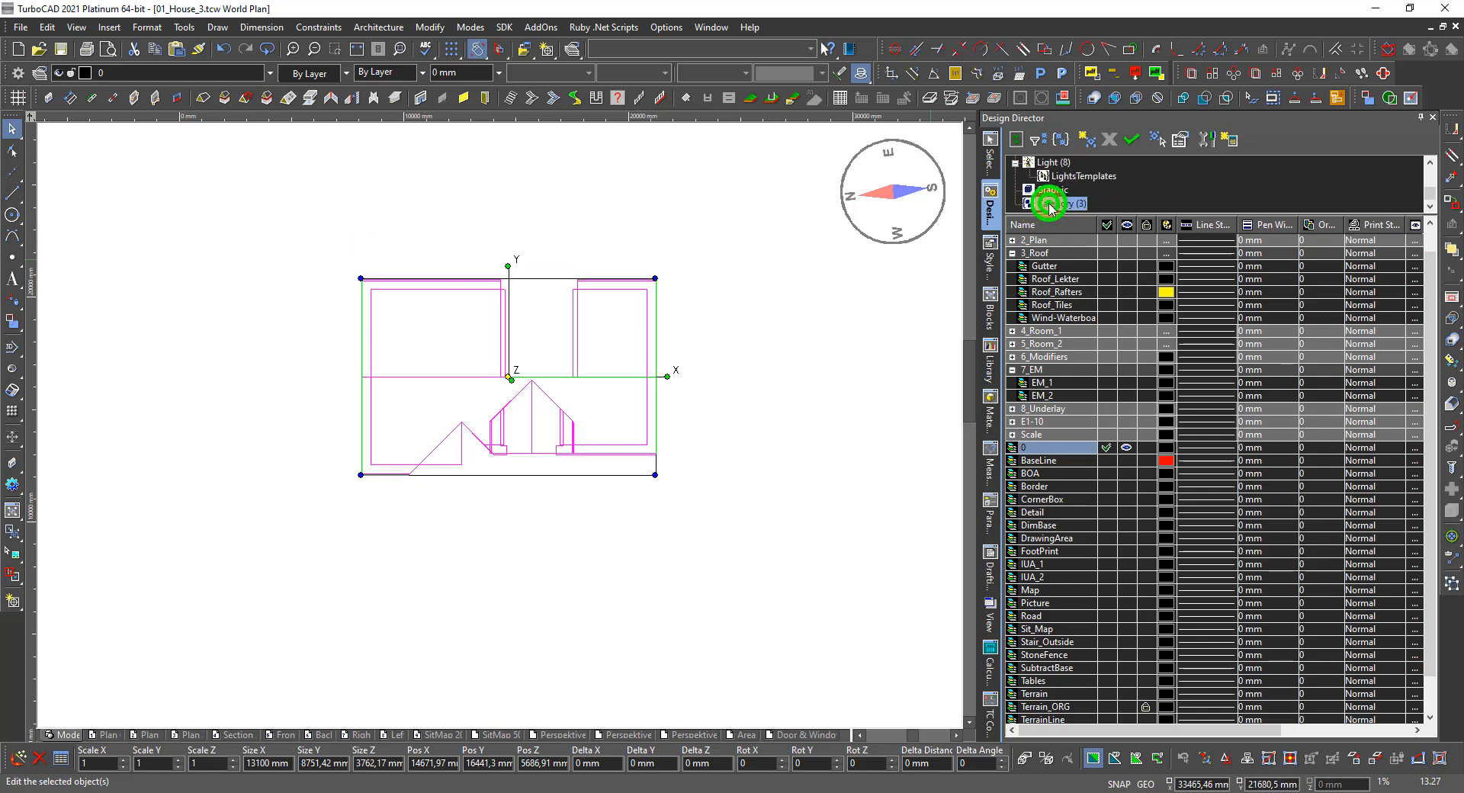
pyautogui.click(1050, 205)
pyautogui.click(1083, 136)
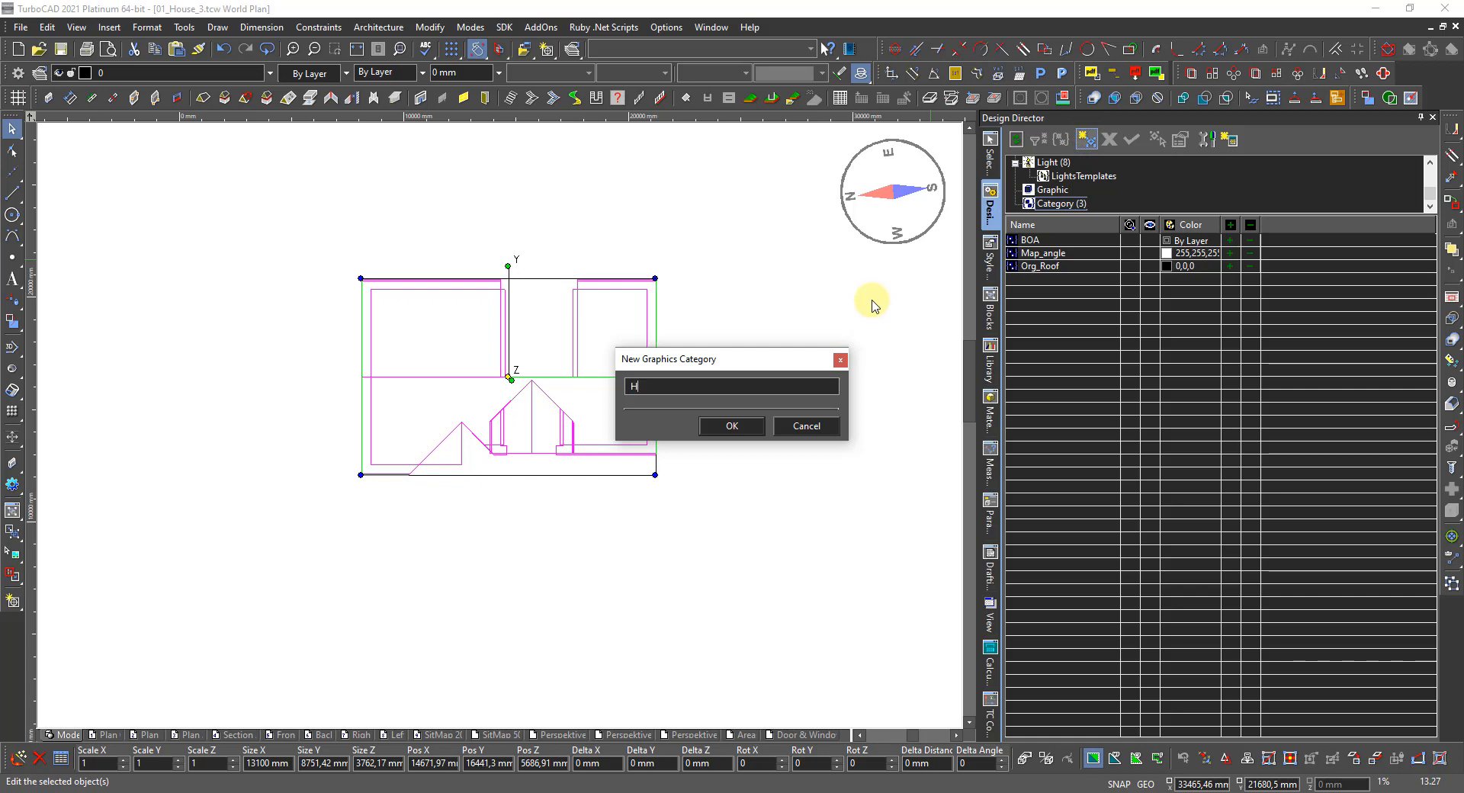
pyautogui.write('Hide')
pyautogui.press('Return')
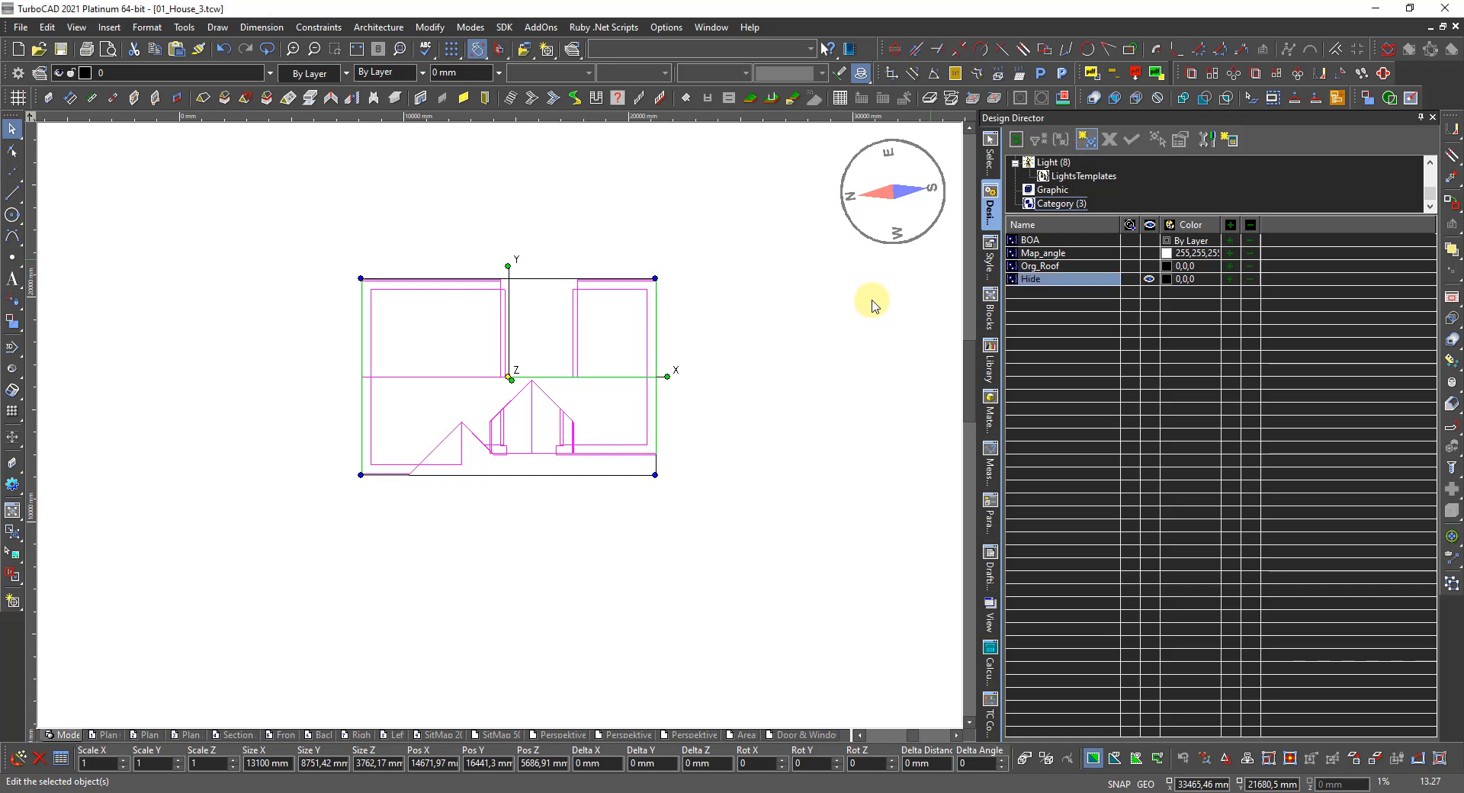
pyautogui.click(1150, 279)
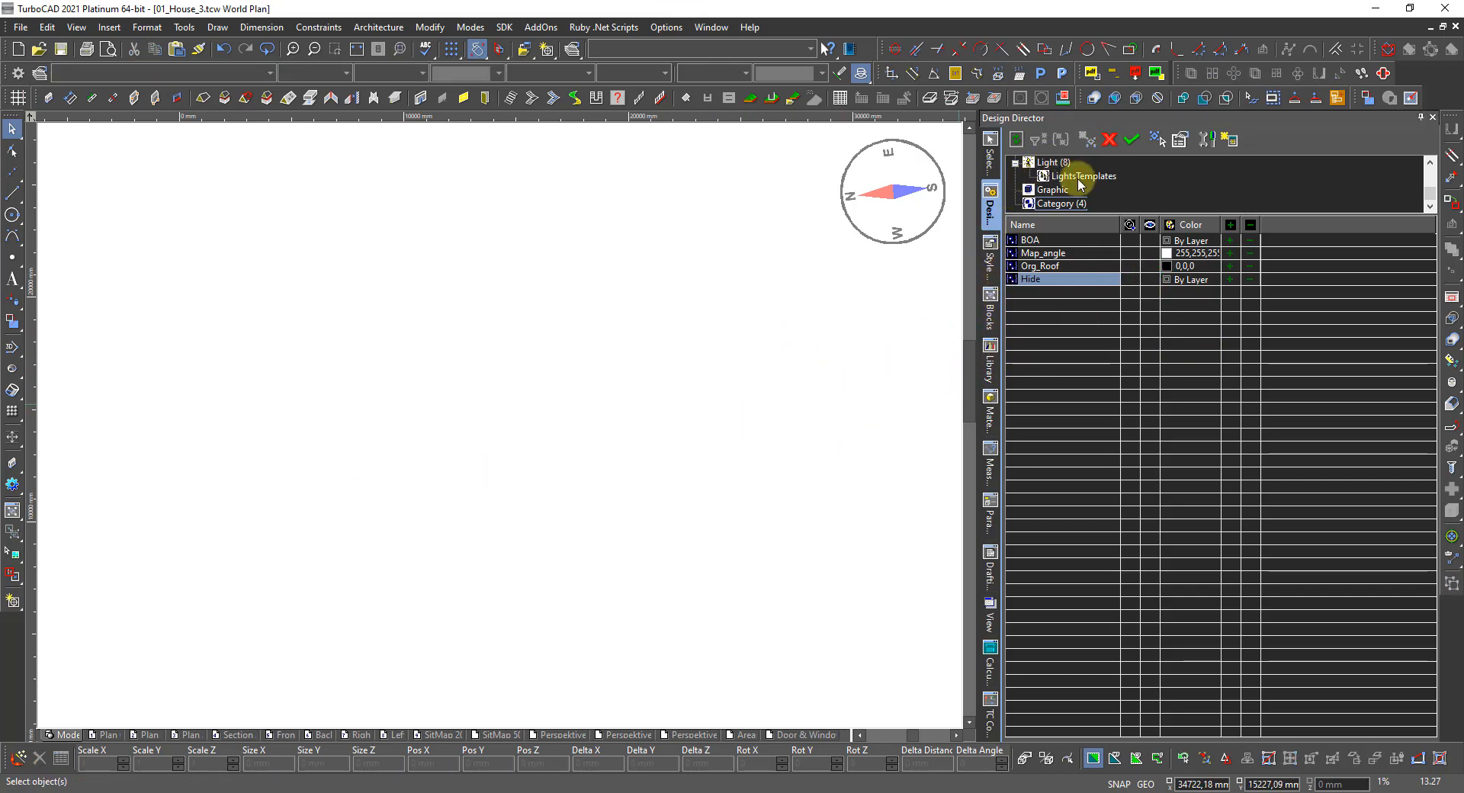
# Step: Return to the layer list and make the 0_Foundation layer visible
pyautogui.scroll(2, 1079, 185)
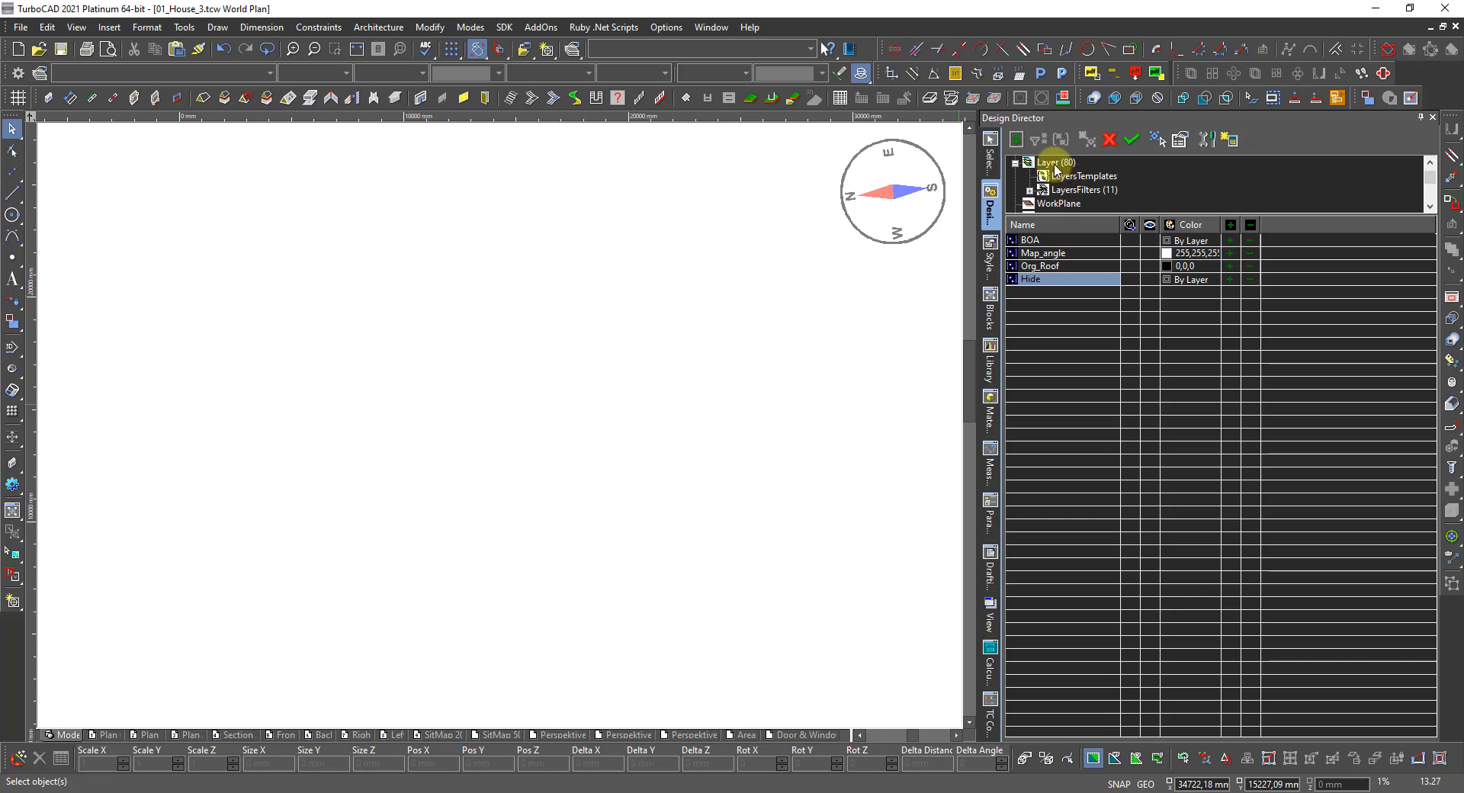
pyautogui.click(1054, 162)
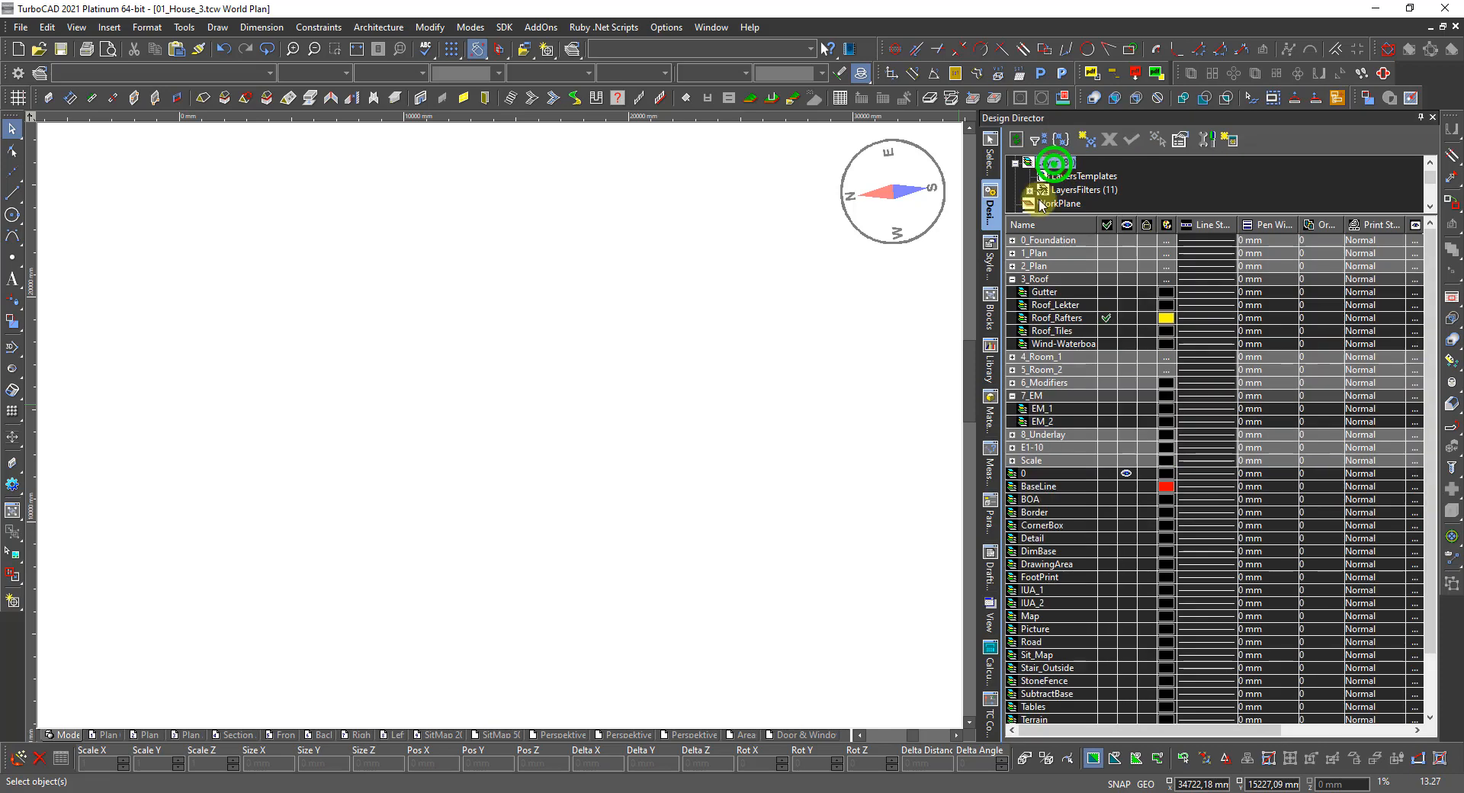
pyautogui.click(1127, 240)
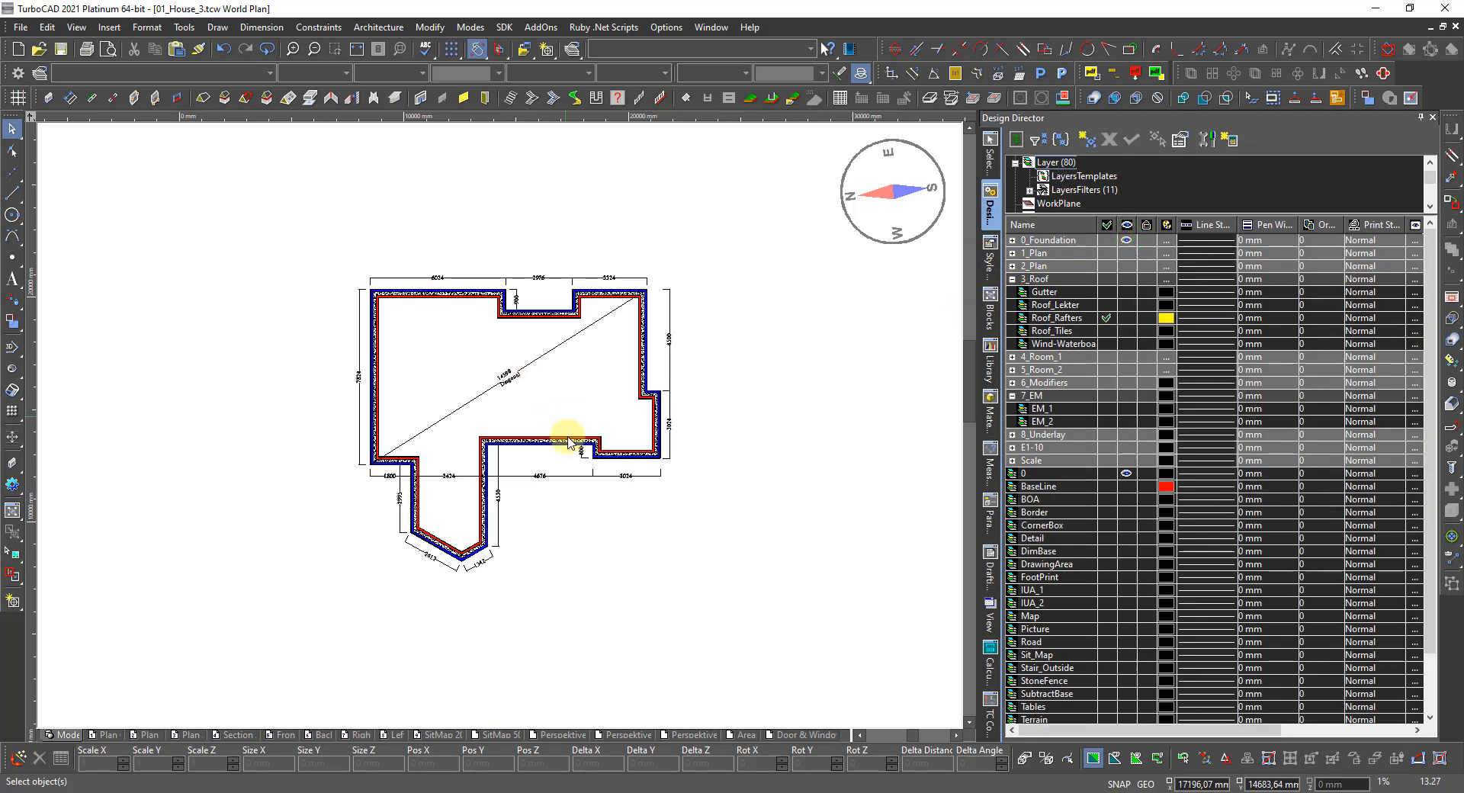
# Step: Duplicate the Plan 0 paper space and rename the copy "T 0"
pyautogui.click(103, 736)
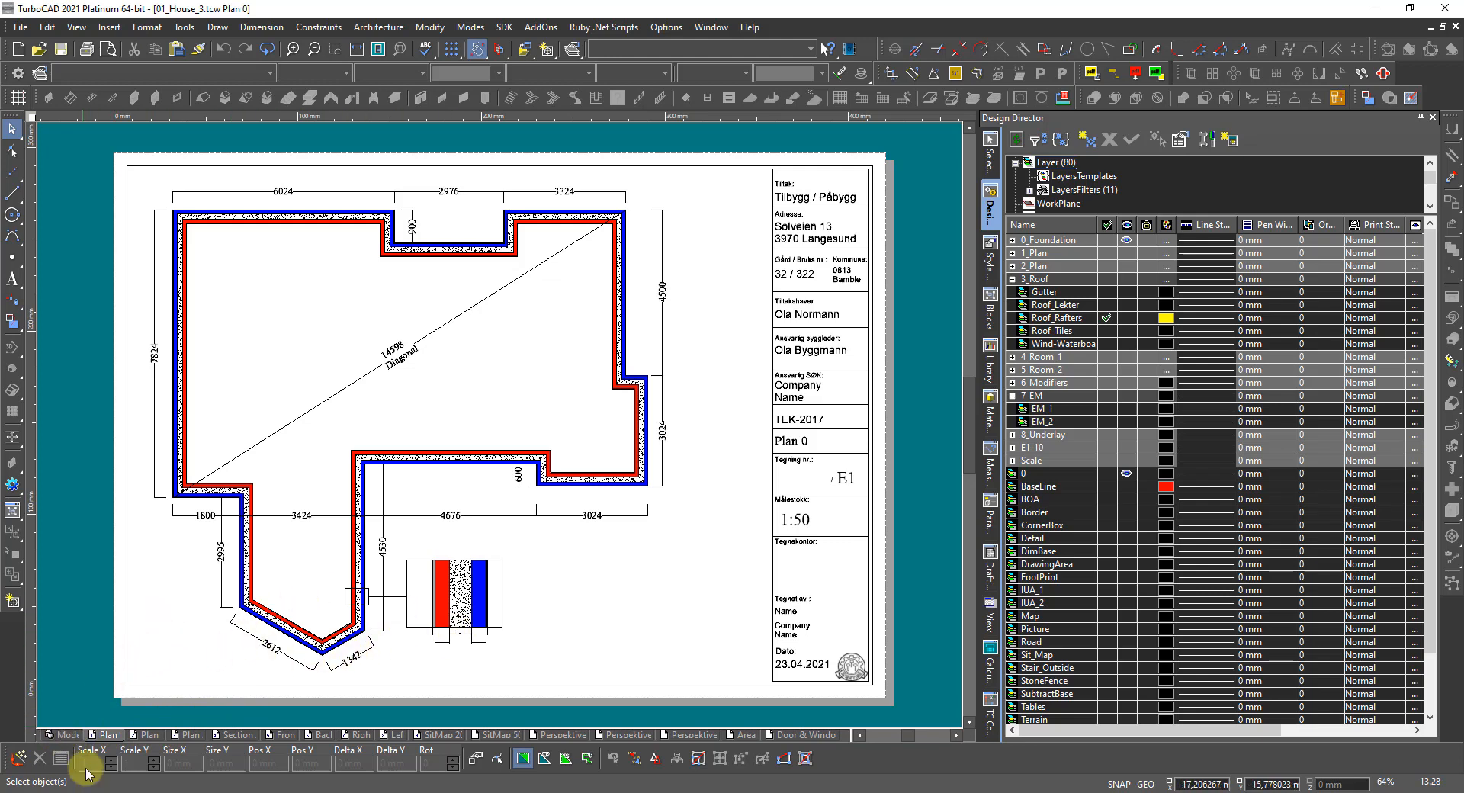
pyautogui.rightClick(102, 737)
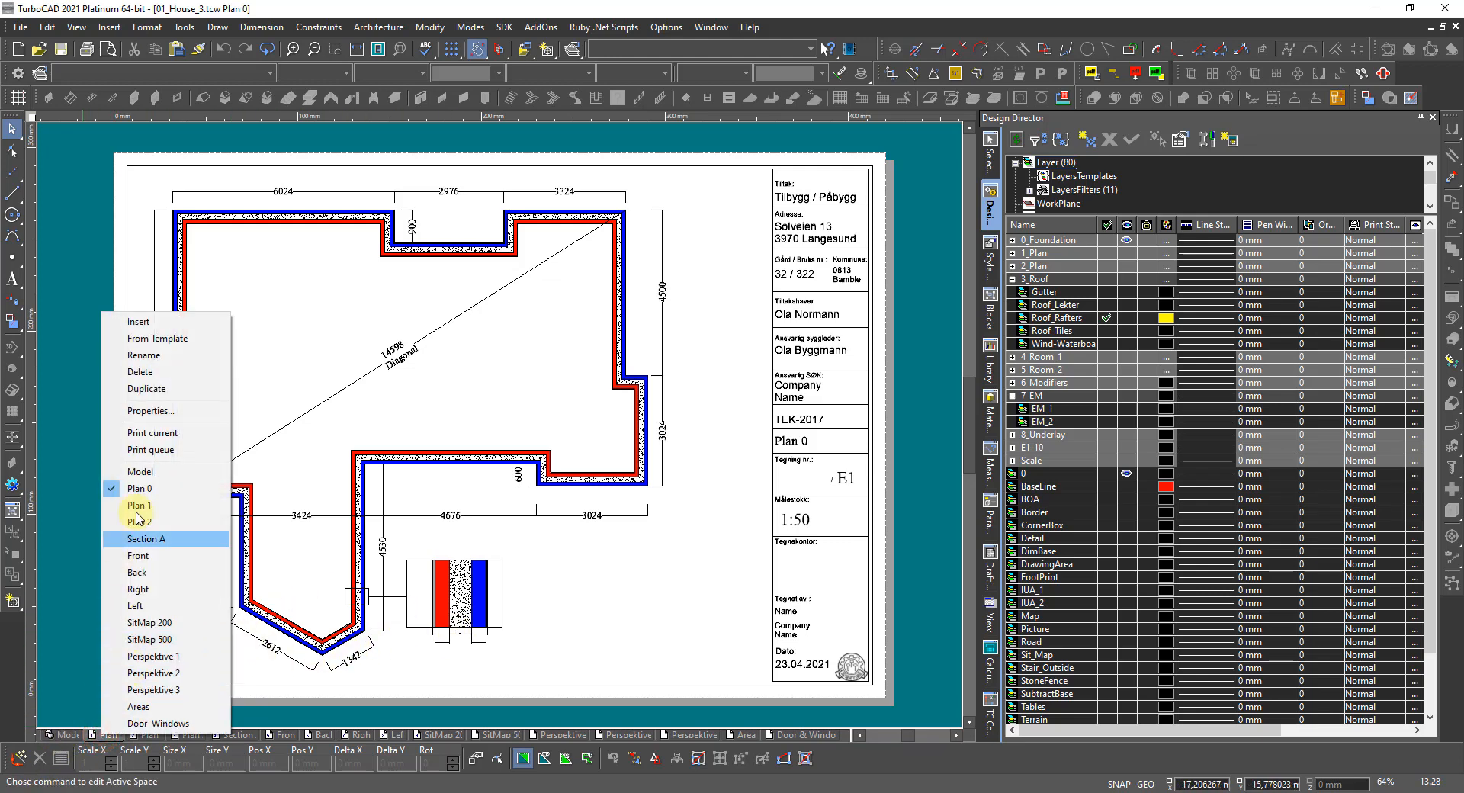
pyautogui.click(147, 387)
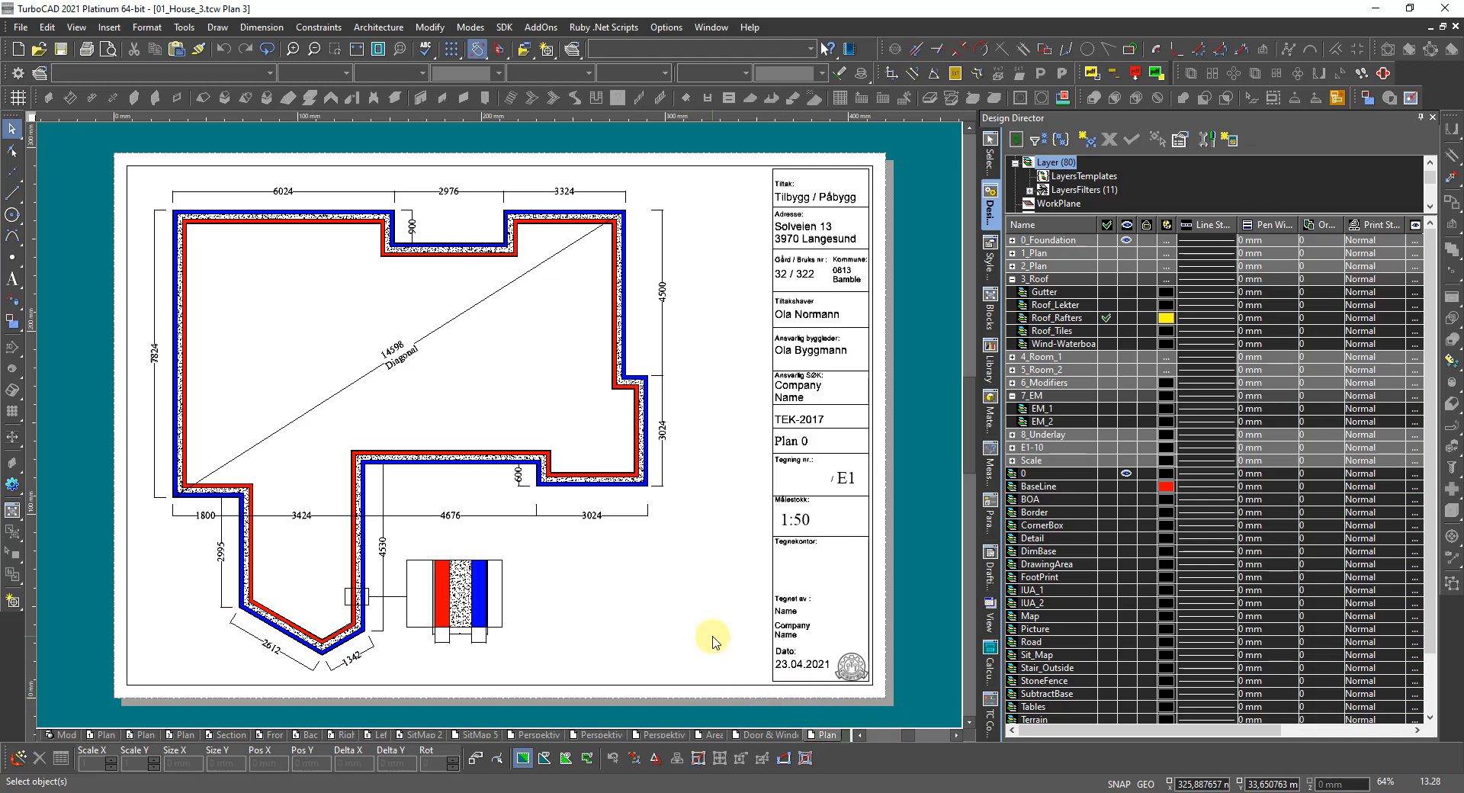
pyautogui.rightClick(823, 737)
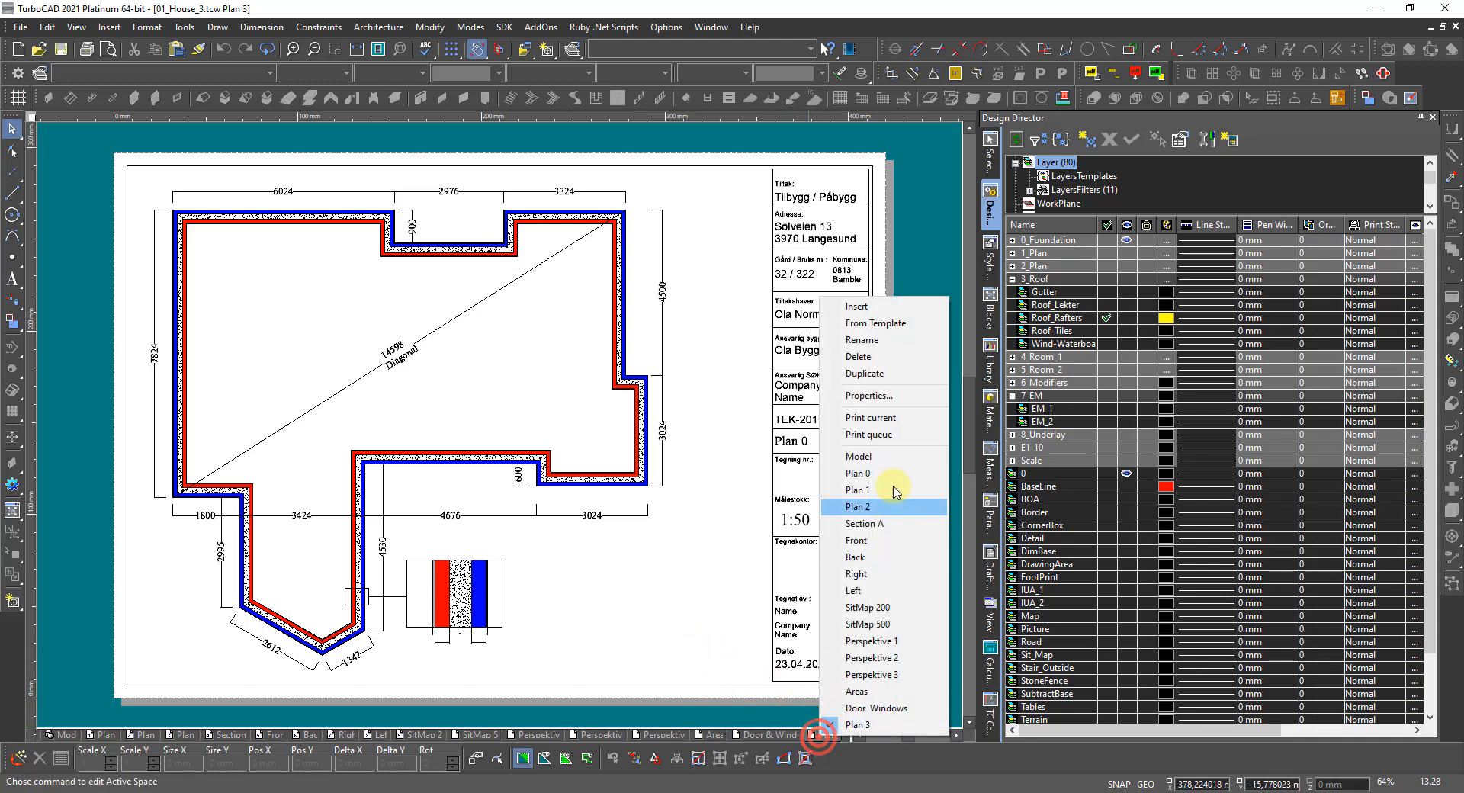
pyautogui.click(880, 345)
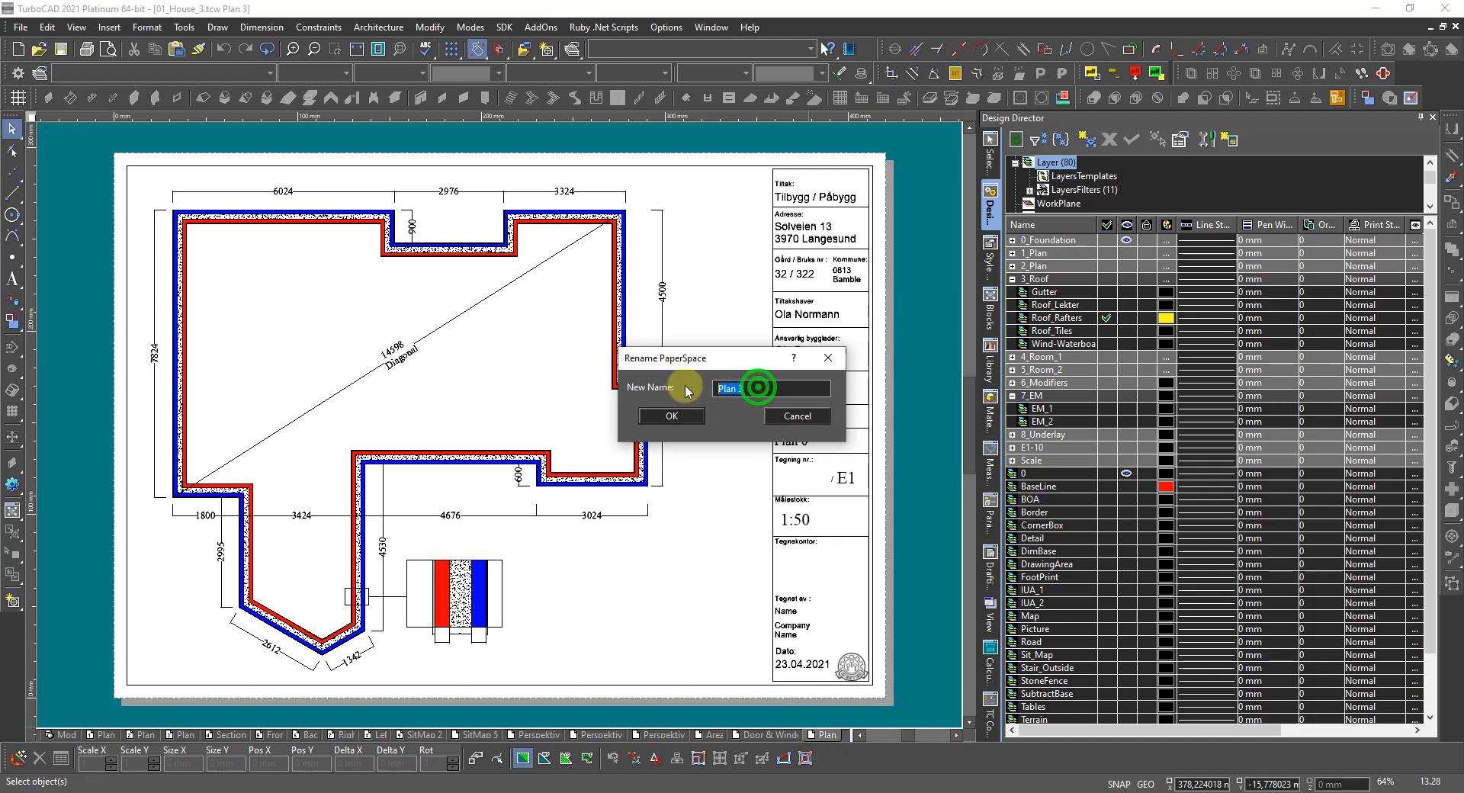
pyautogui.write('T0')
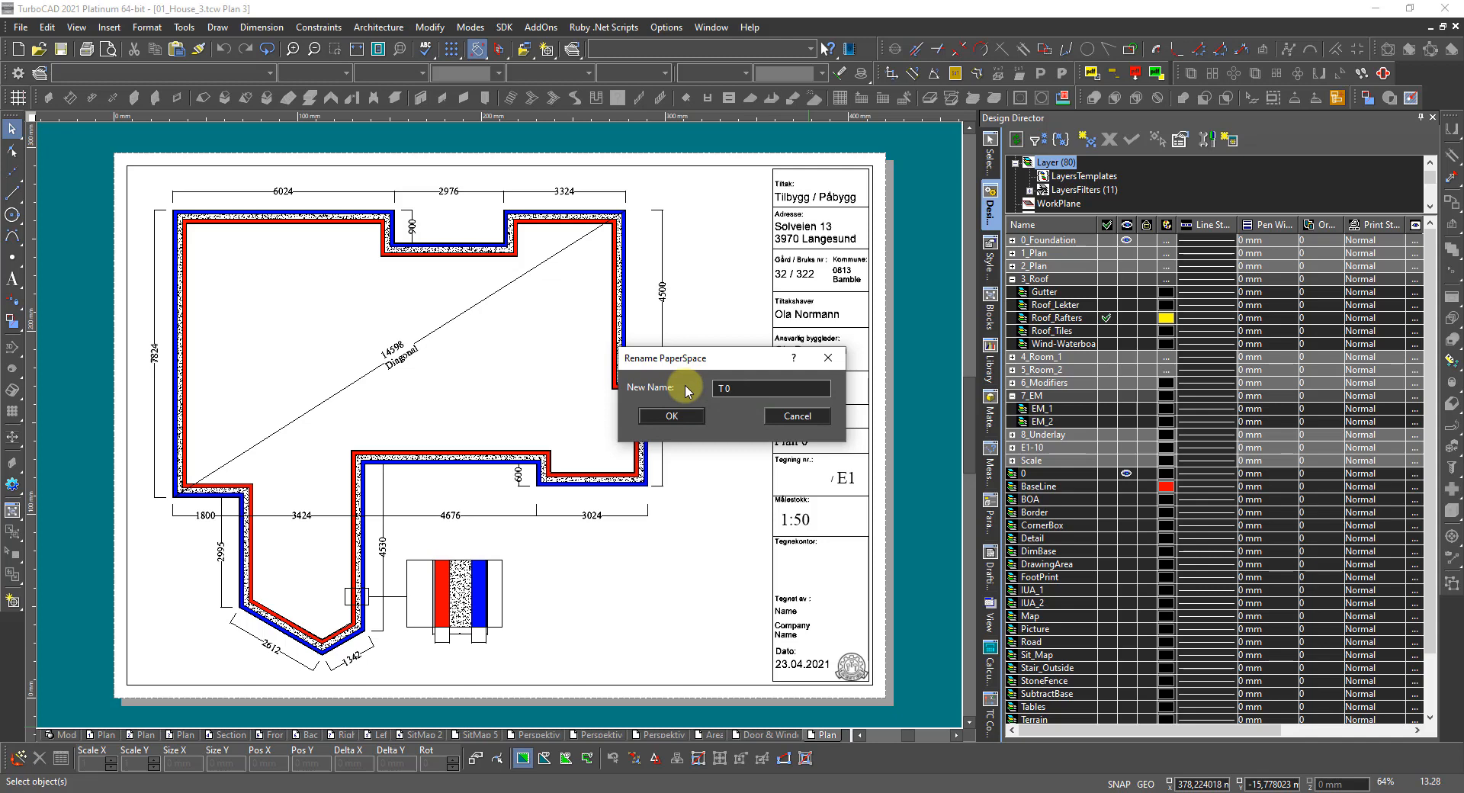
pyautogui.press('Return')
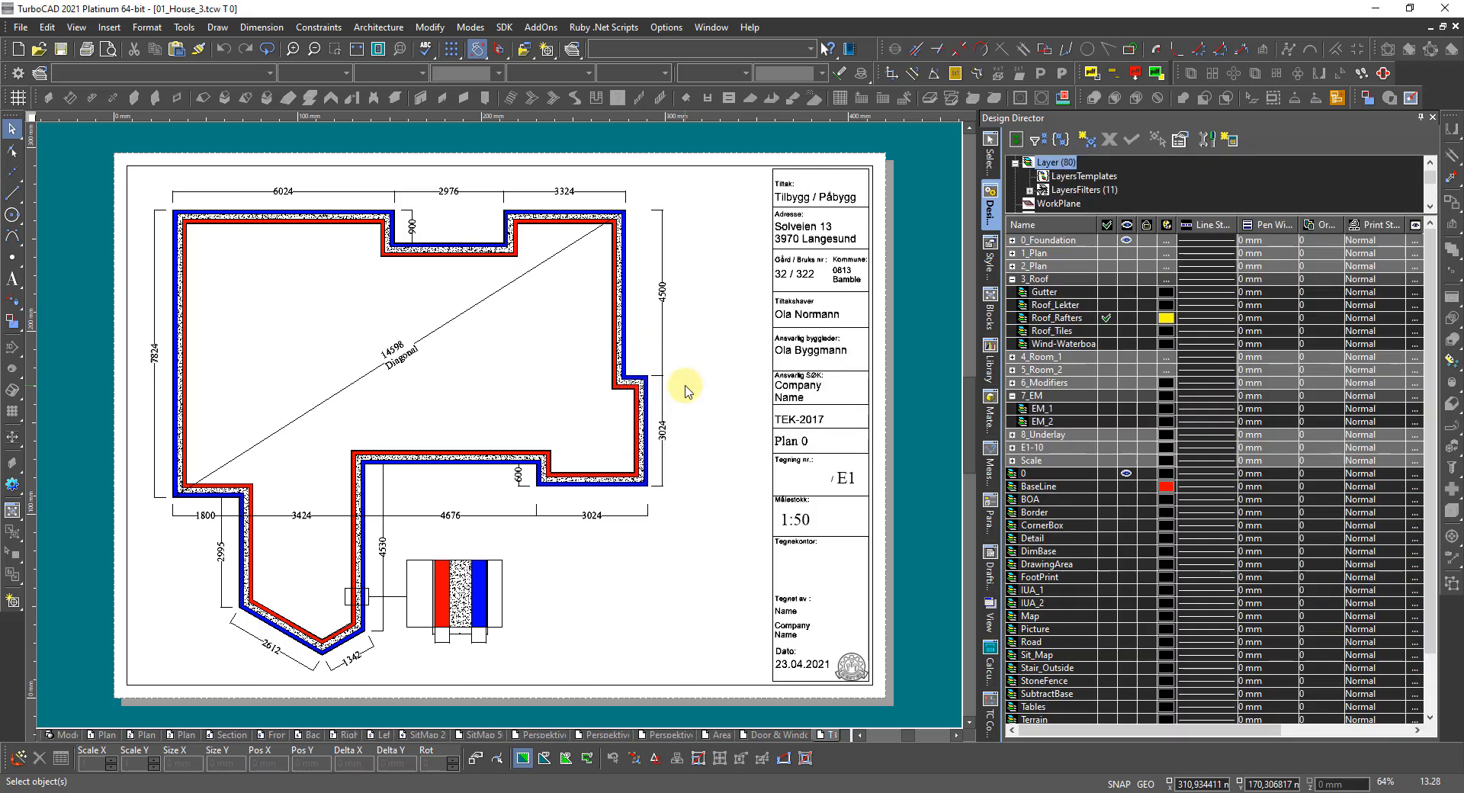
# Step: Delete the foundation plan and its wall detail from the T 0 sheet, and check the title block by selecting it
pyautogui.click(601, 489)
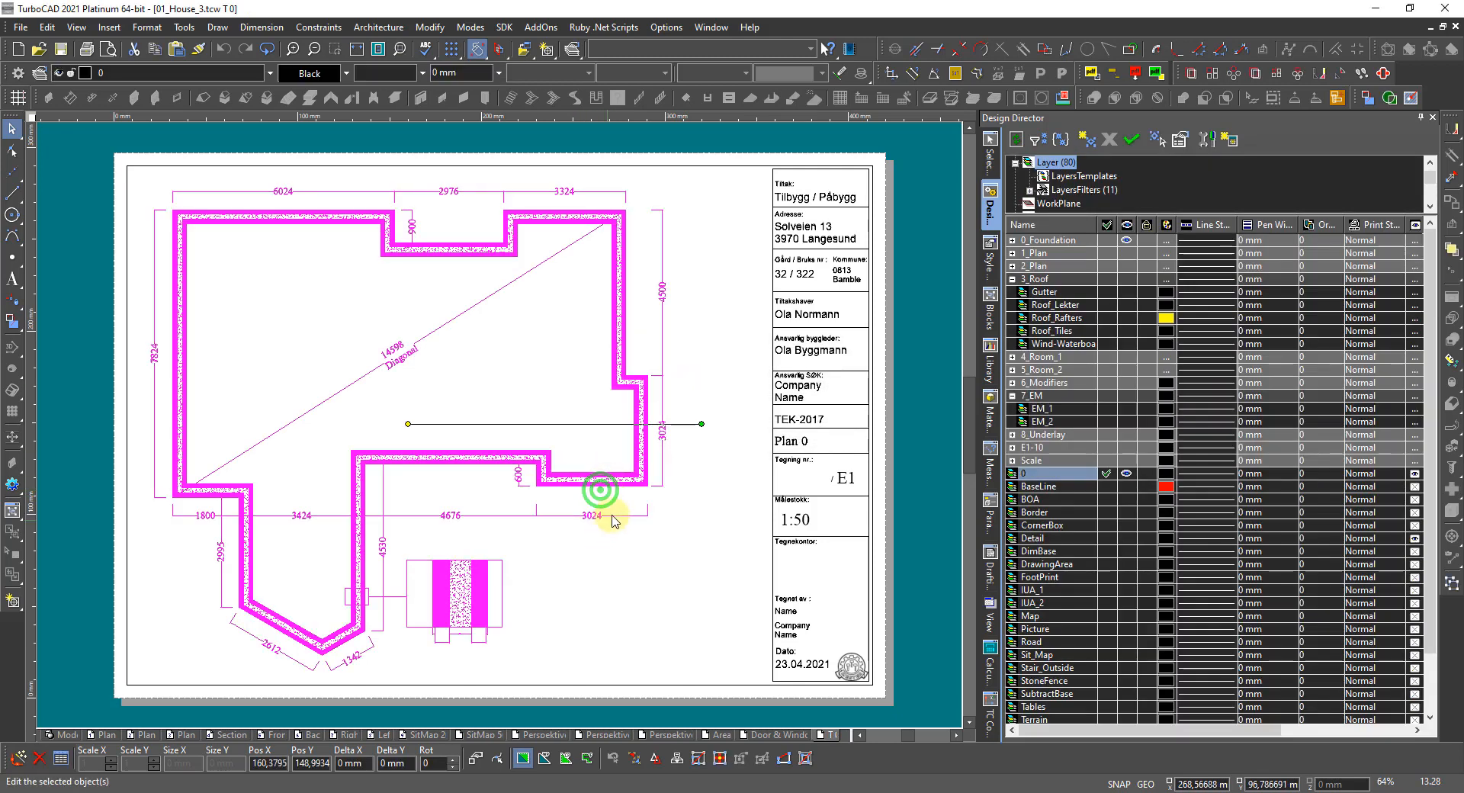
pyautogui.press('Delete')
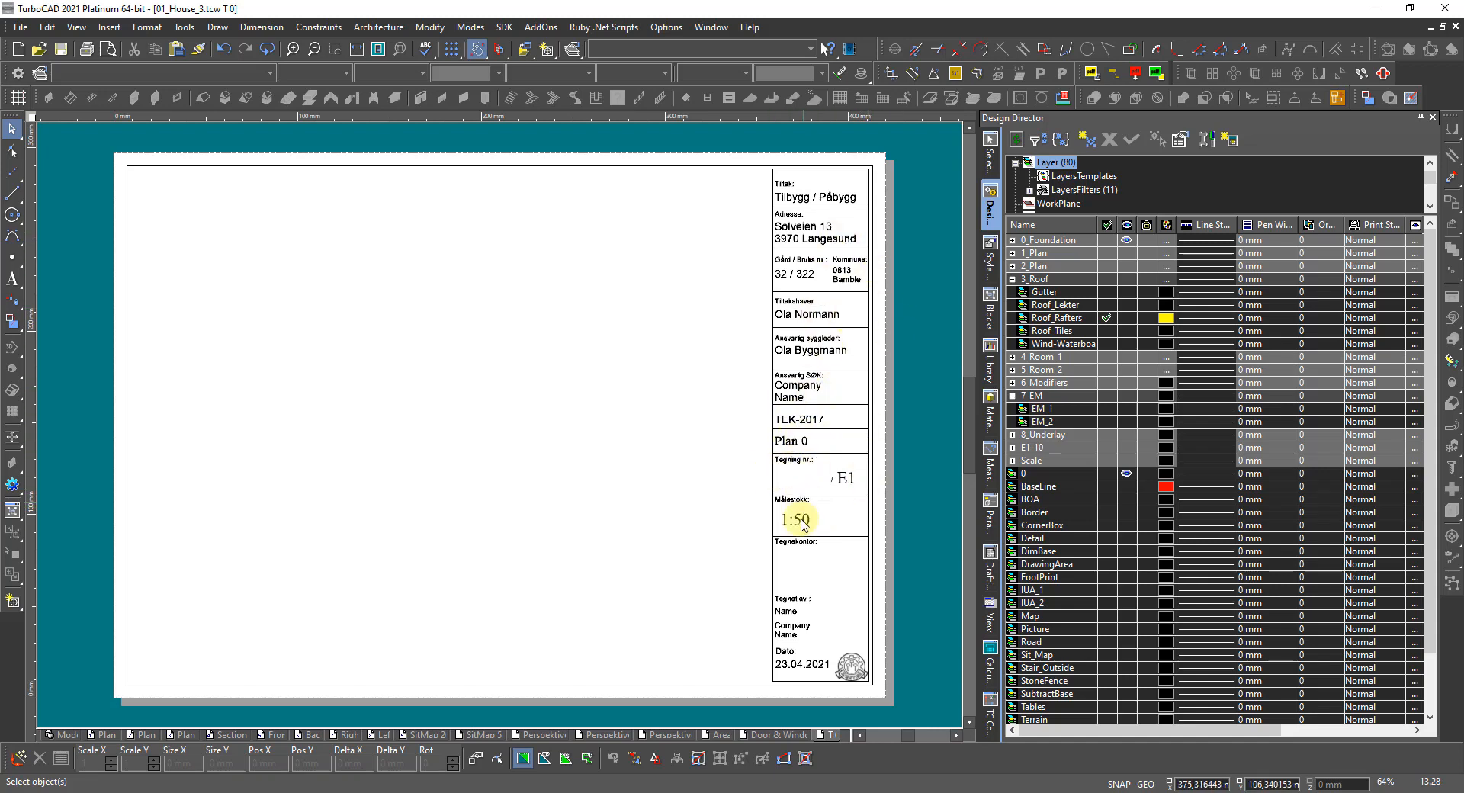
pyautogui.click(814, 503)
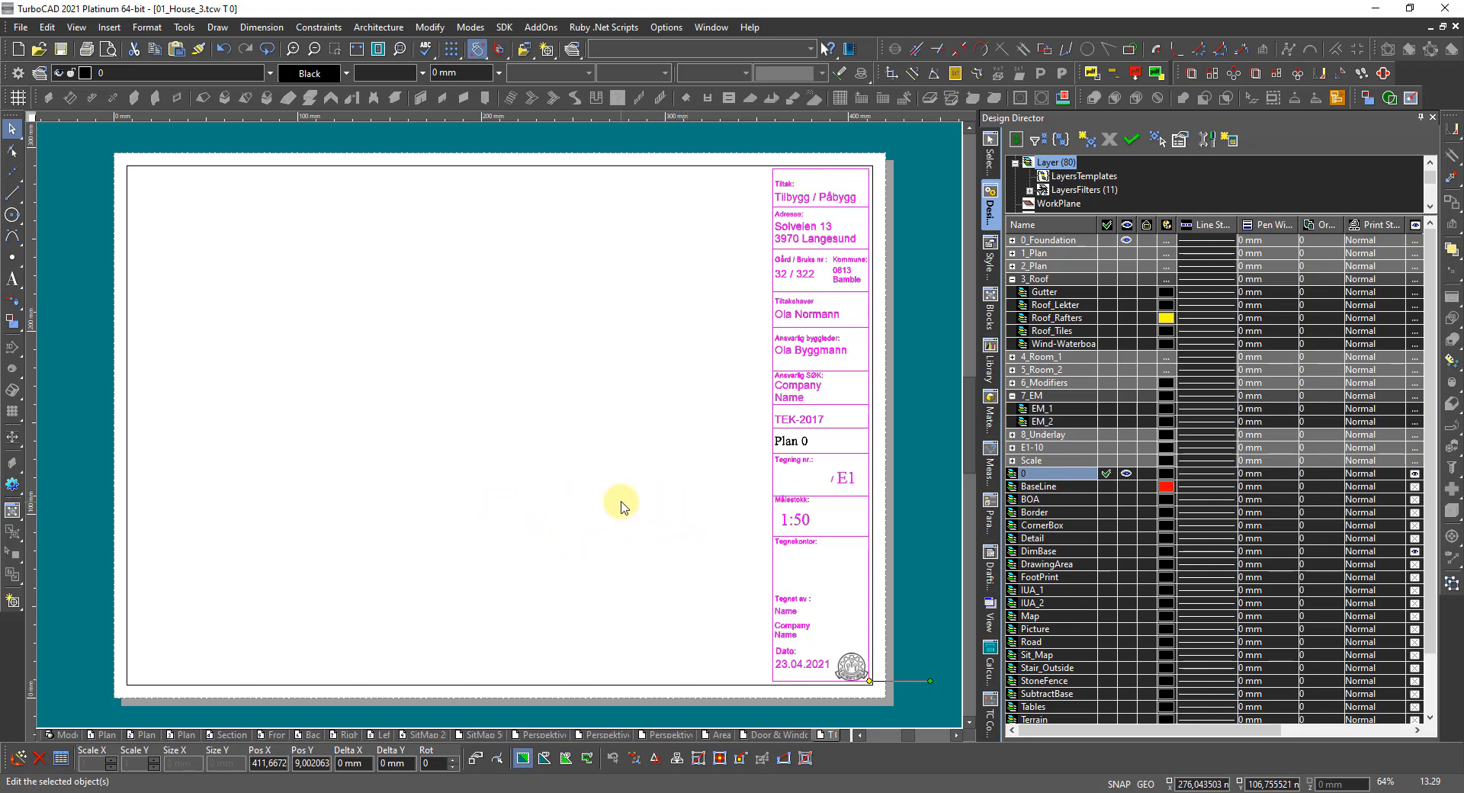
pyautogui.click(579, 469)
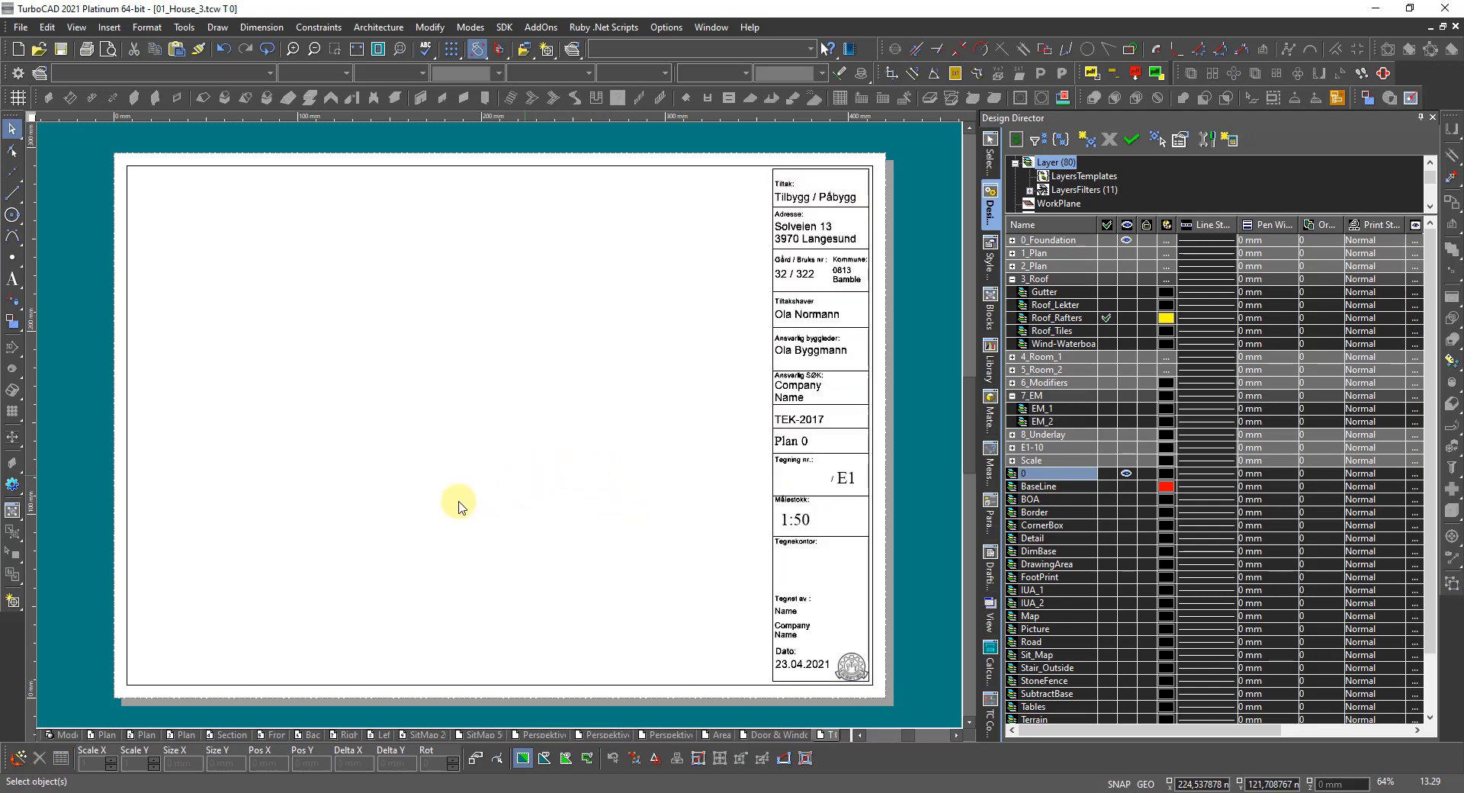
# Step: Return to model space and make the Tittelfelt_Vertikalt layer visible
pyautogui.click(61, 736)
pyautogui.scroll(-3, 580, 488)
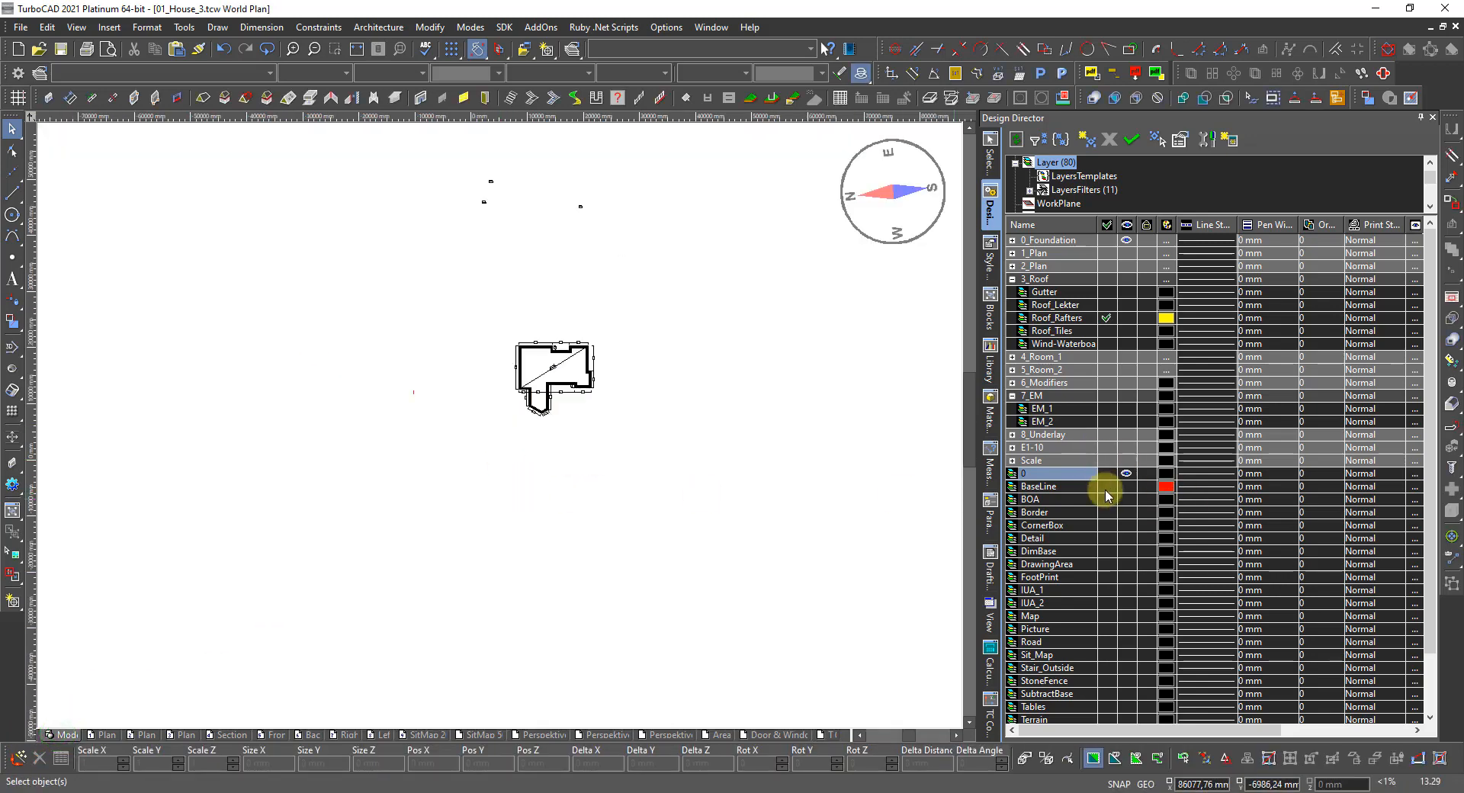
pyautogui.scroll(-1, 1148, 637)
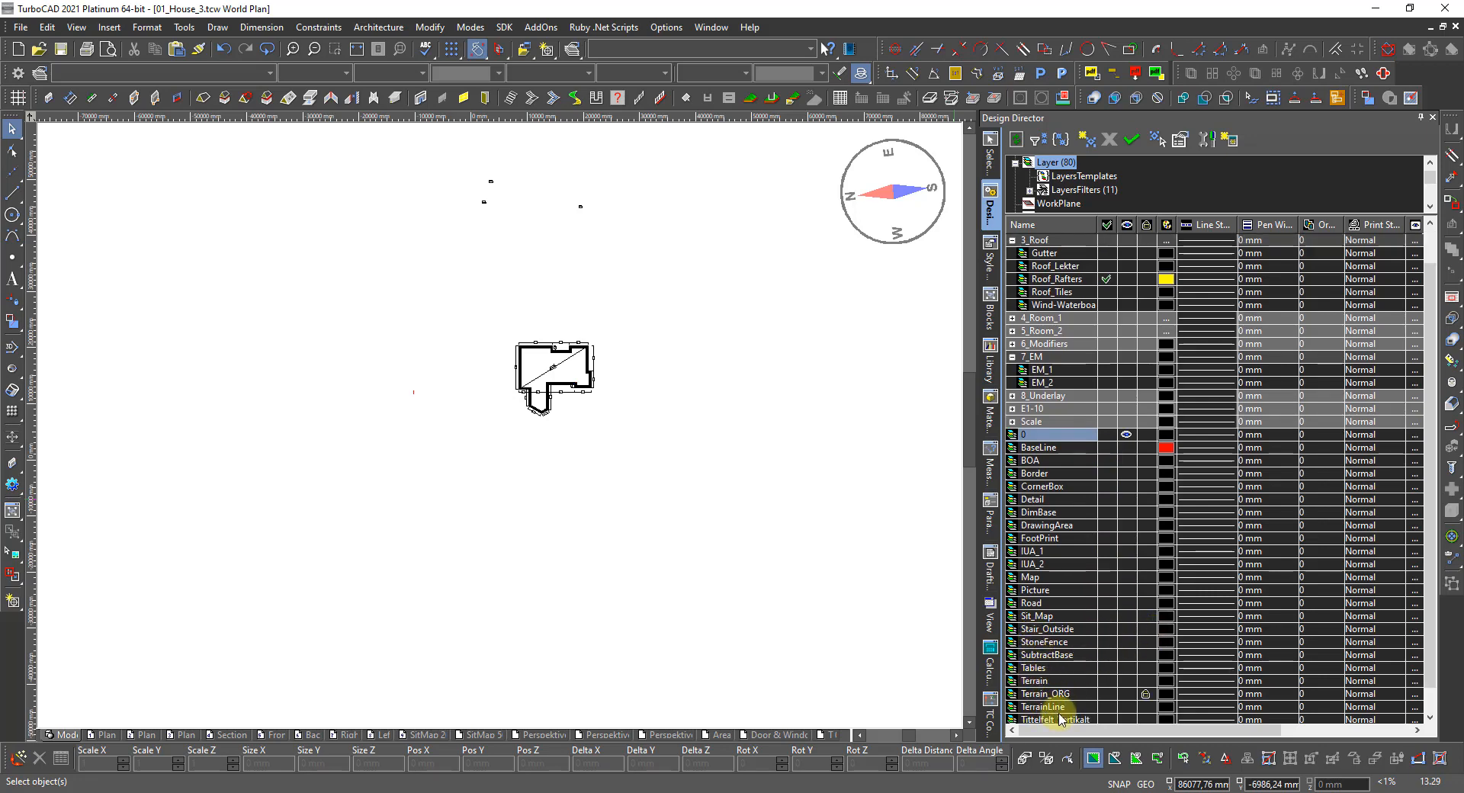
pyautogui.scroll(-1, 1066, 709)
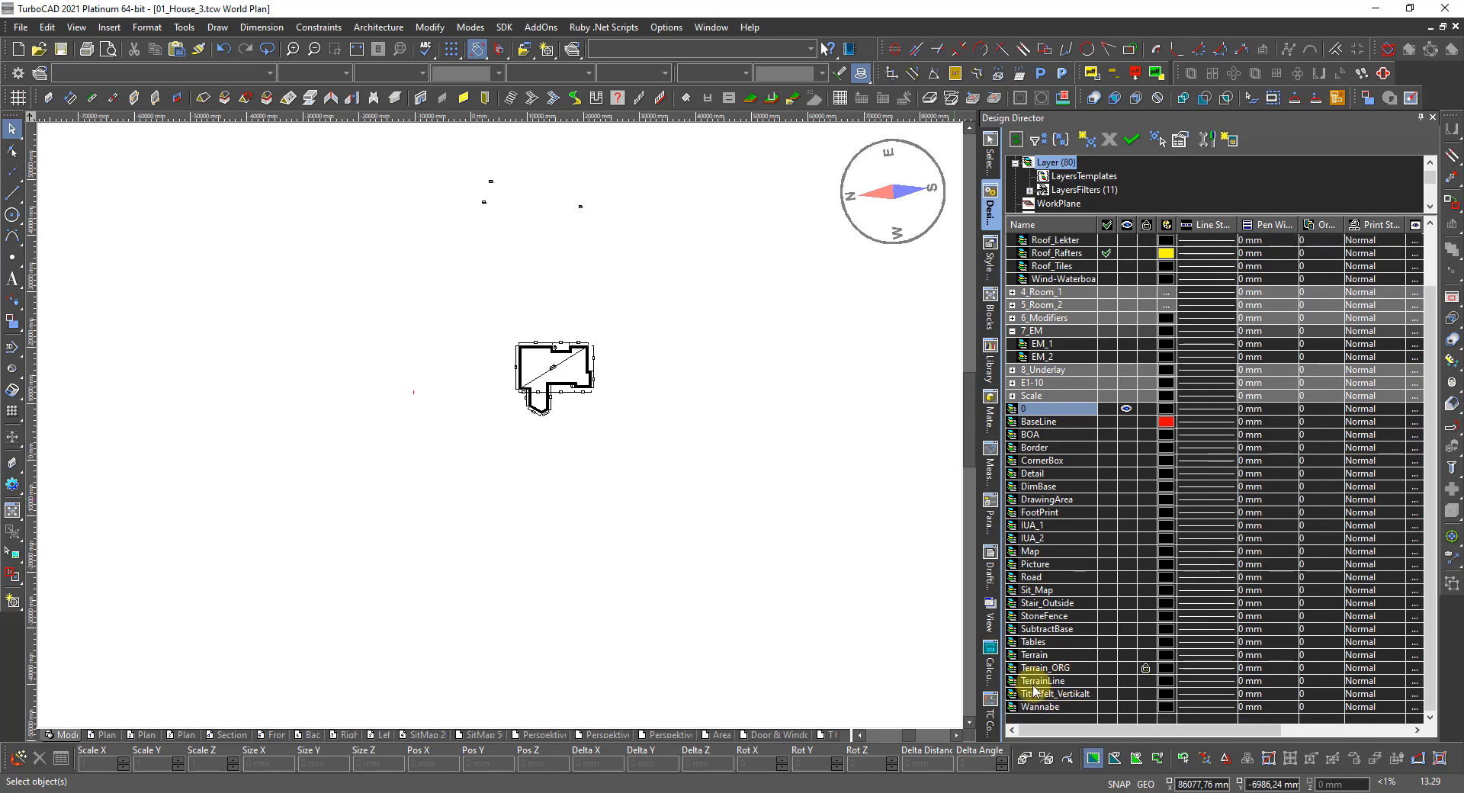
pyautogui.click(1126, 694)
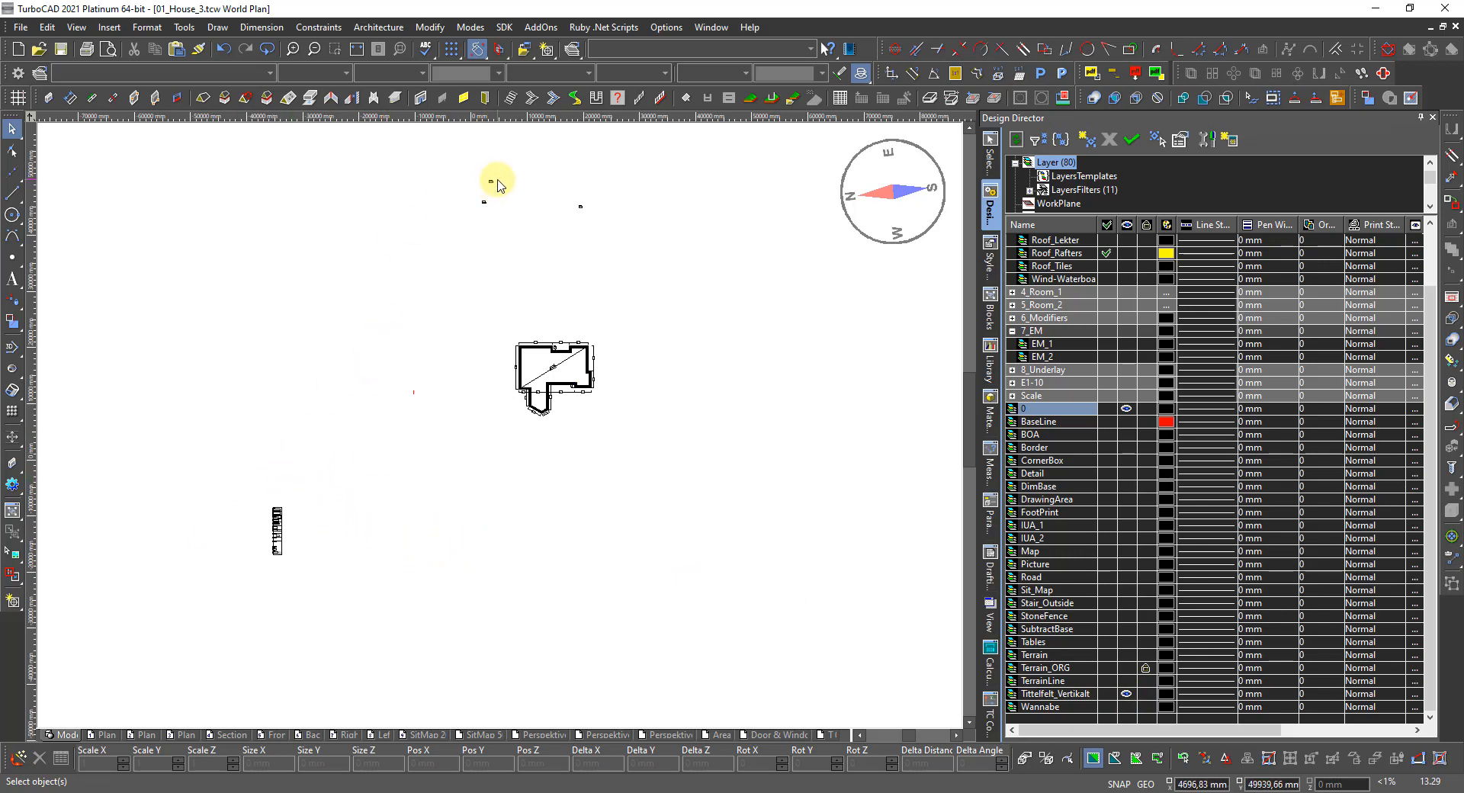
# Step: Move the two IUA_1 area labels located beyond the foundation plan to the IUA_1 layer
pyautogui.scroll(1, 496, 183)
pyautogui.scroll(1, 496, 428)
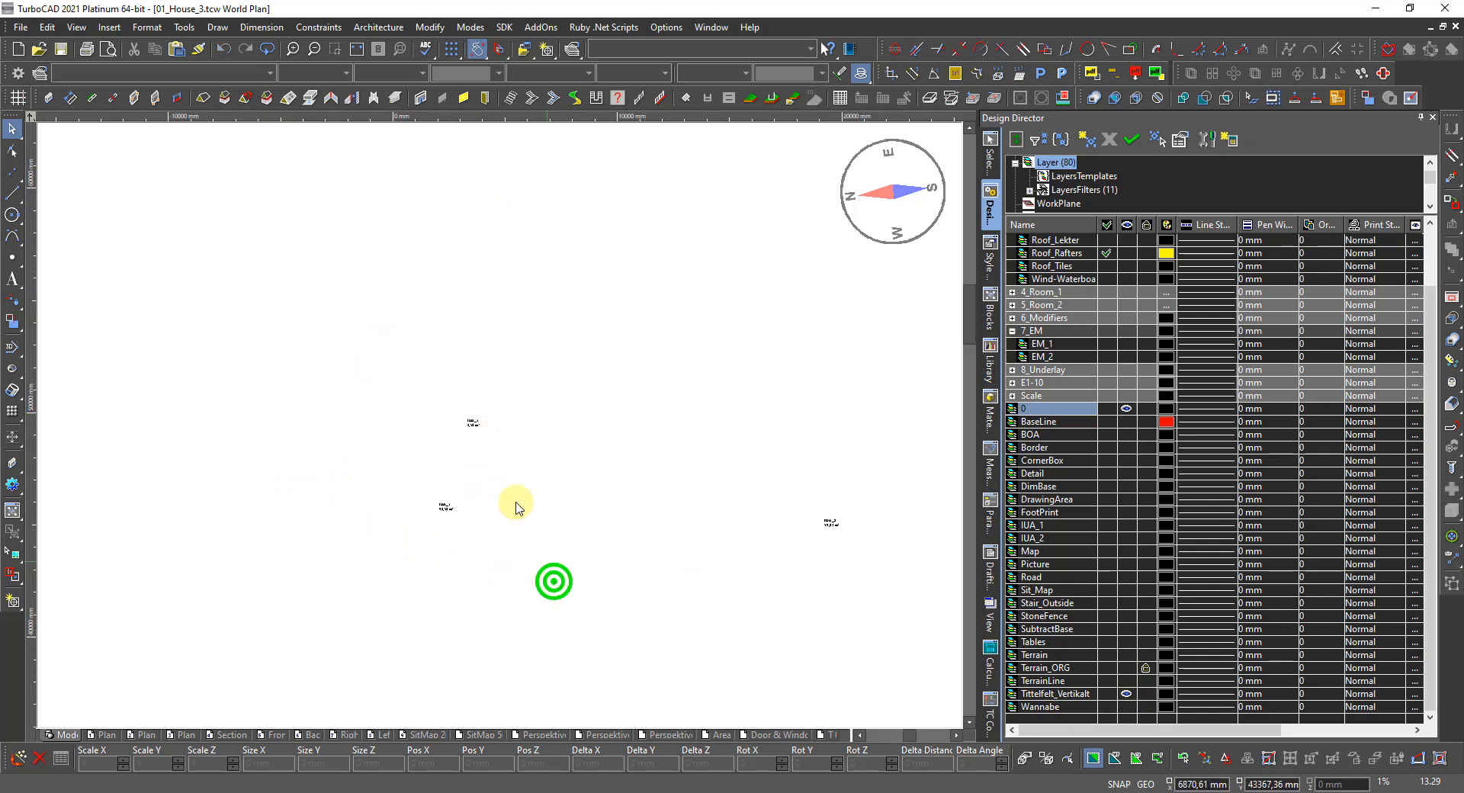
pyautogui.moveTo(515, 508); pyautogui.dragTo(383, 371)
pyautogui.scroll(3, 473, 428)
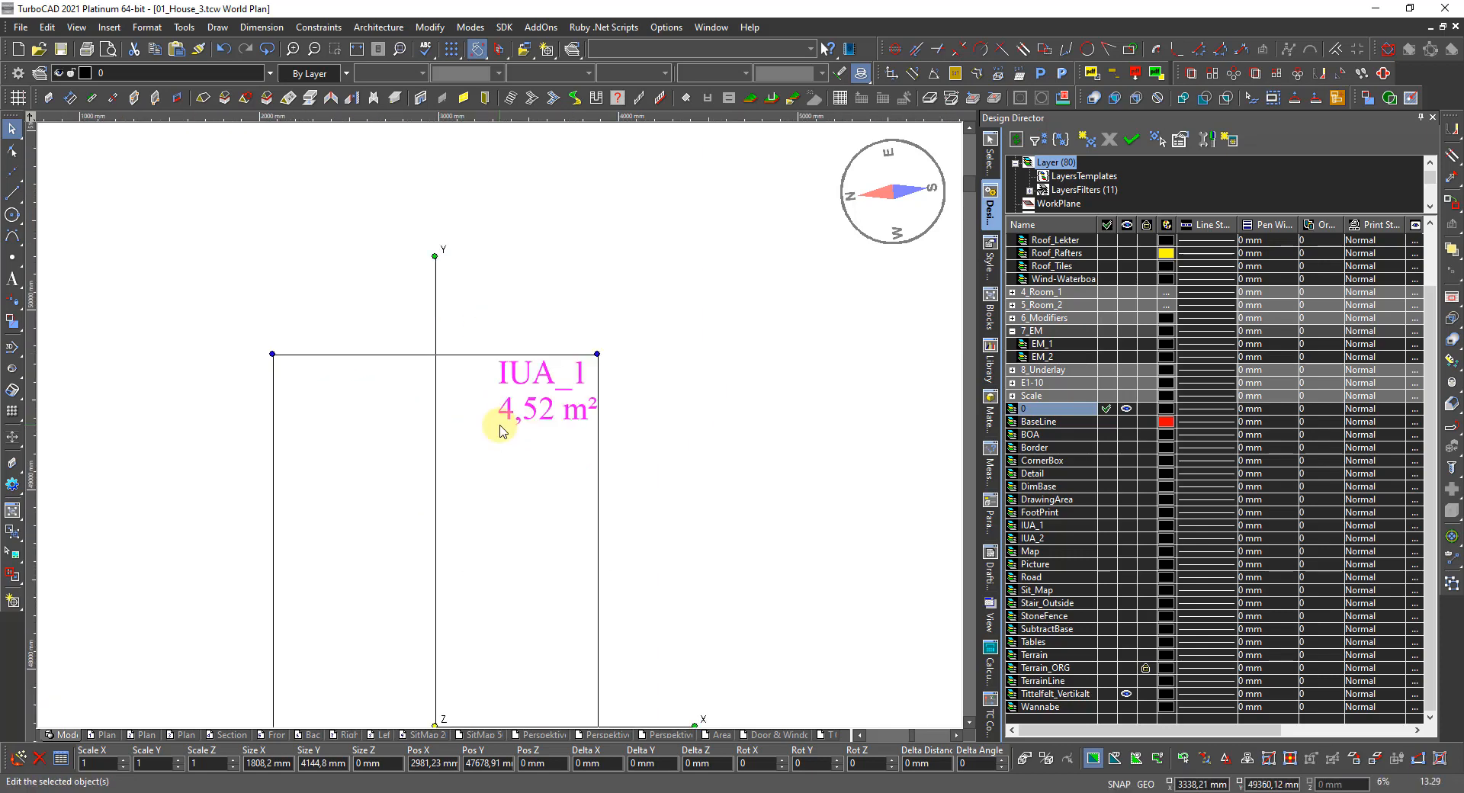
pyautogui.scroll(-2, 499, 431)
pyautogui.scroll(2, 468, 588)
pyautogui.scroll(-1, 503, 431)
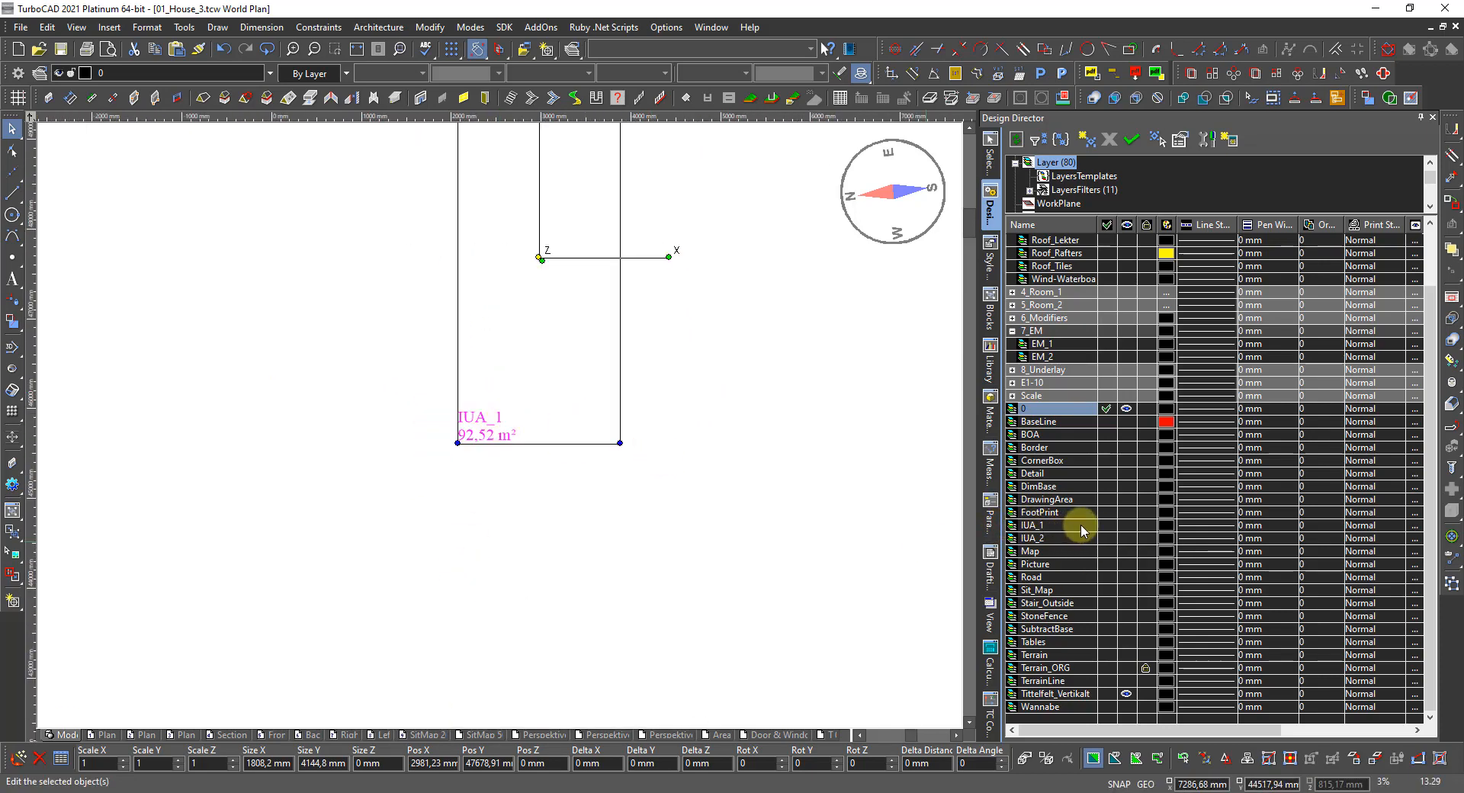
pyautogui.click(1102, 525)
# Step: Move the IUA_2 area label to the IUA_2 layer and hide the Tittelfelt_Vertikalt layer
pyautogui.scroll(-1, 875, 459)
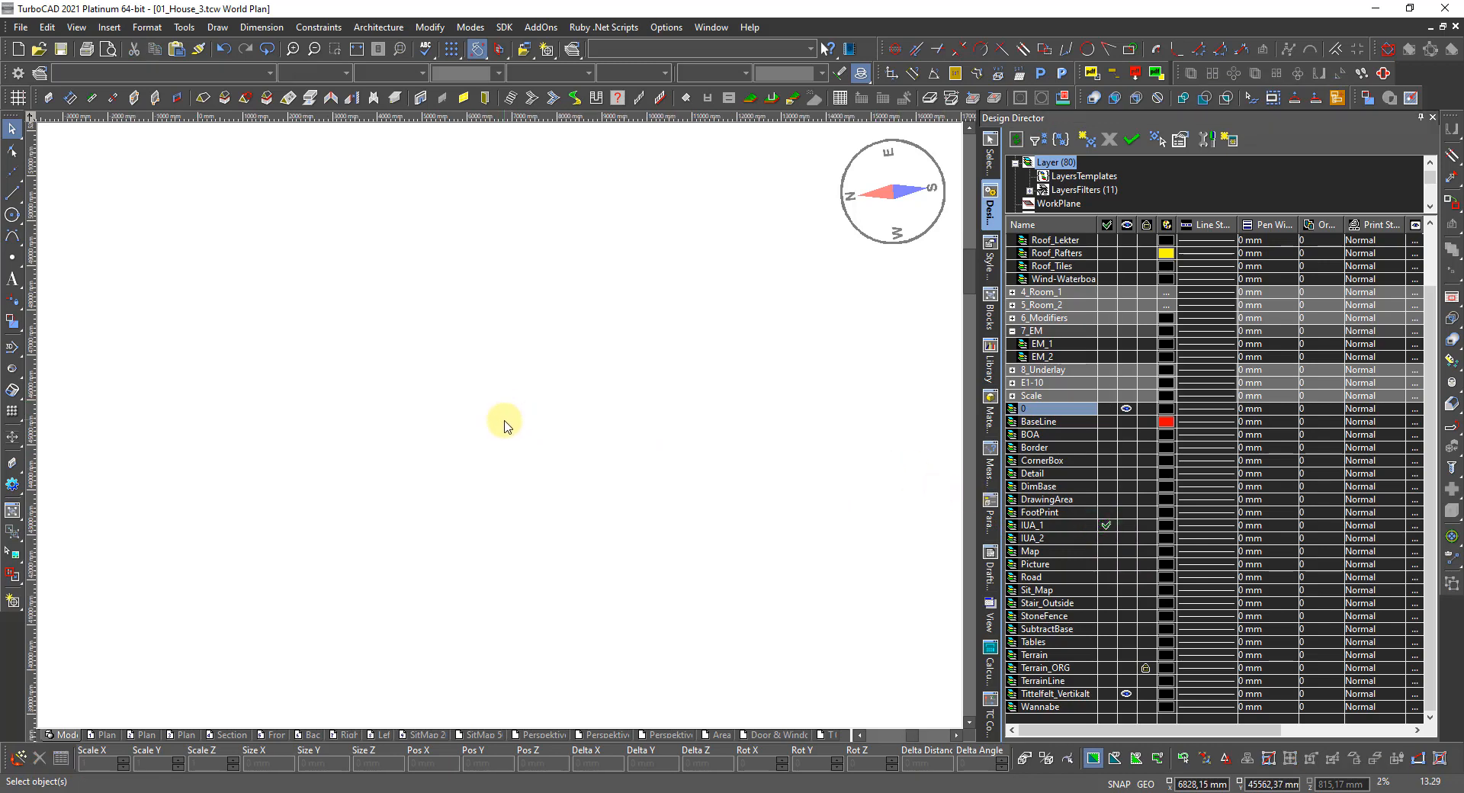
pyautogui.scroll(-1, 615, 466)
pyautogui.moveTo(784, 458); pyautogui.dragTo(621, 315)
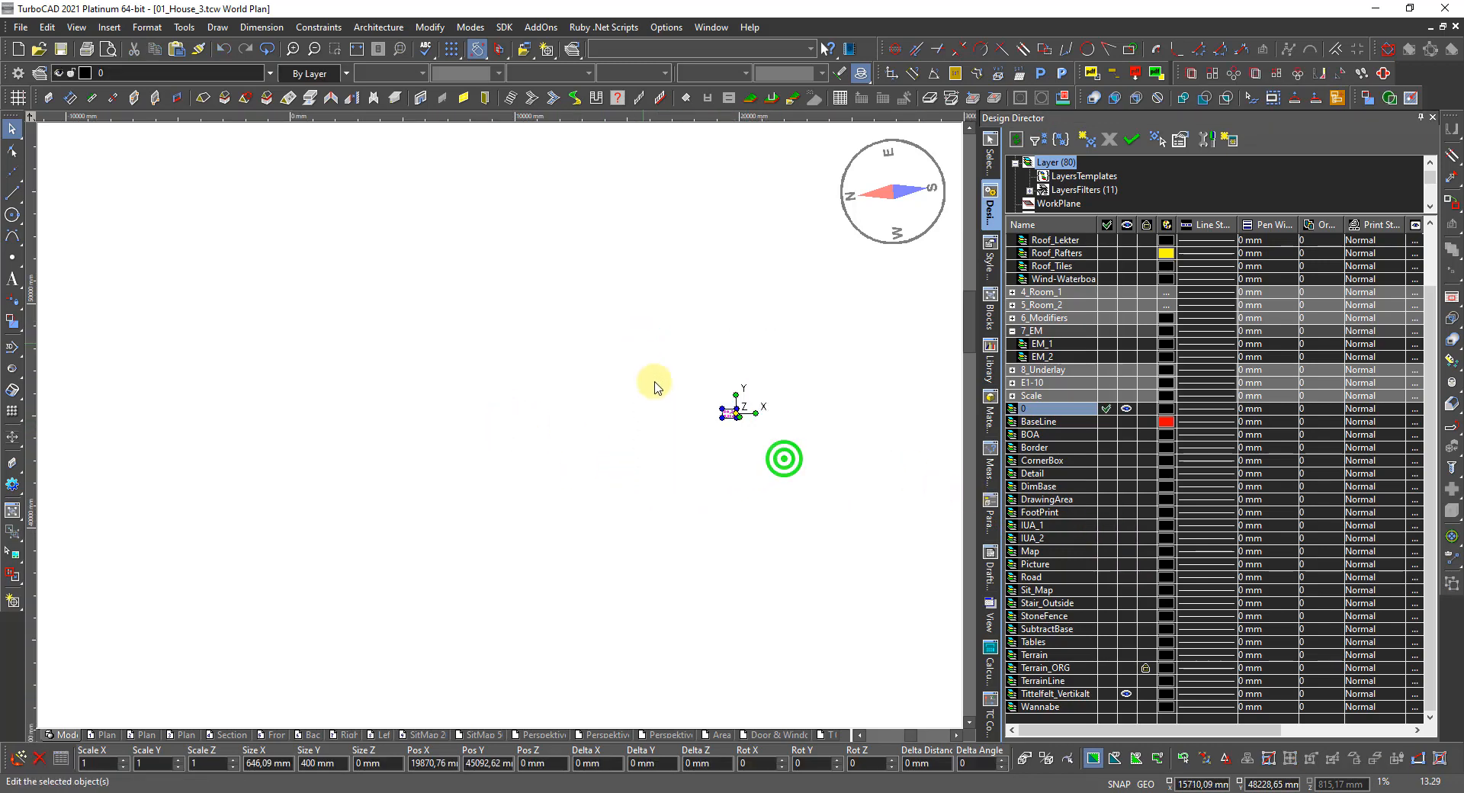
pyautogui.scroll(3, 728, 420)
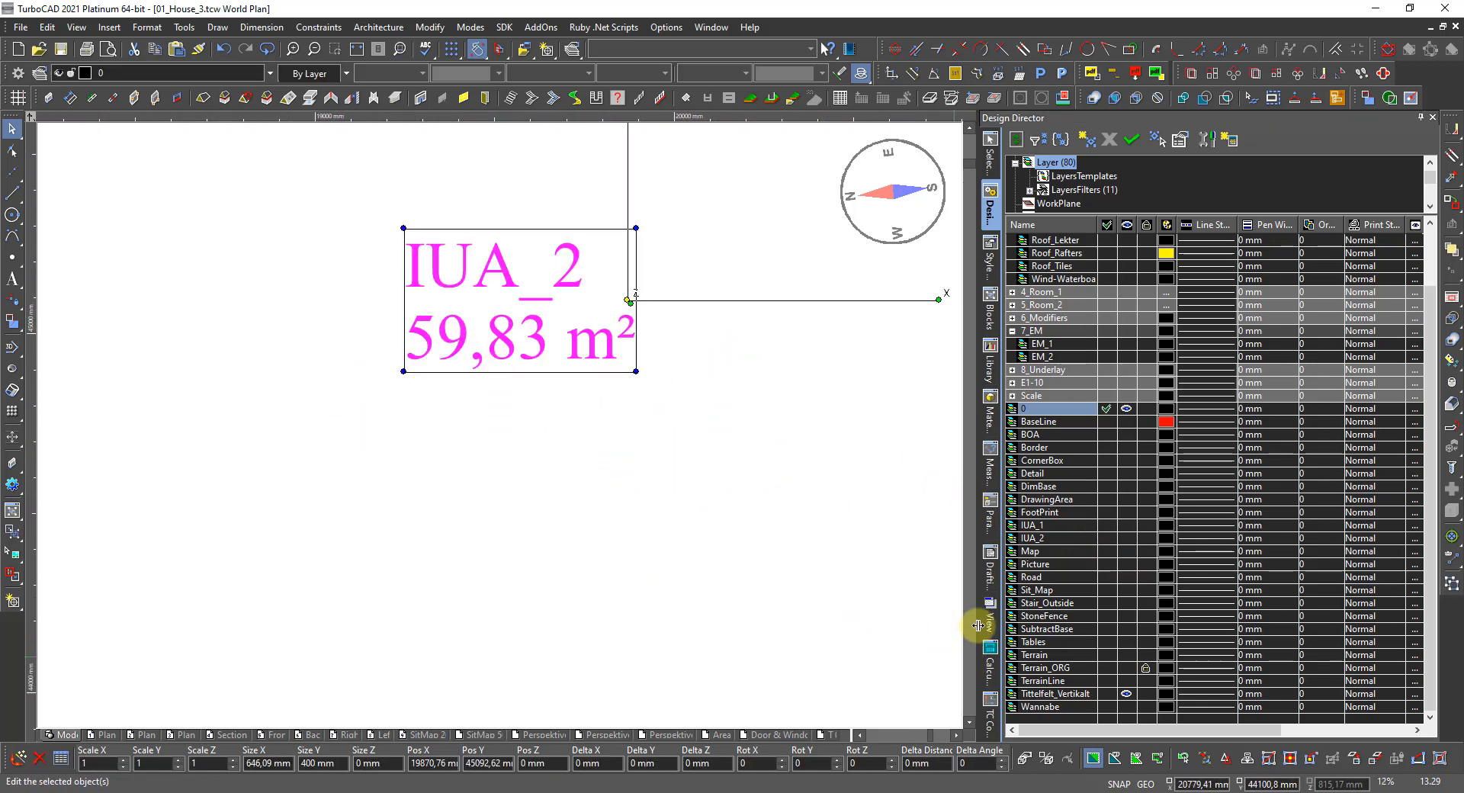
pyautogui.click(1107, 539)
pyautogui.scroll(-3, 457, 472)
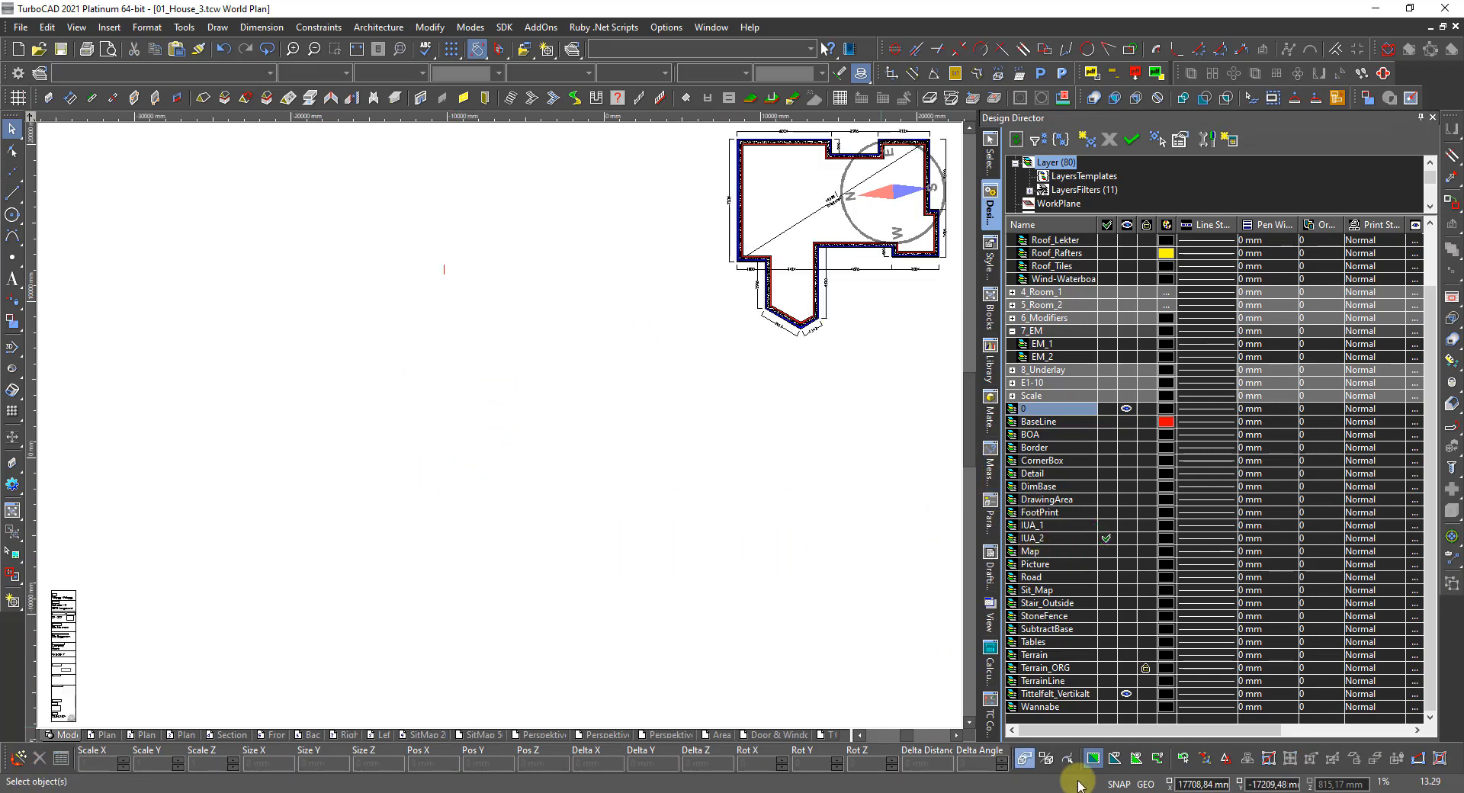
pyautogui.click(1127, 694)
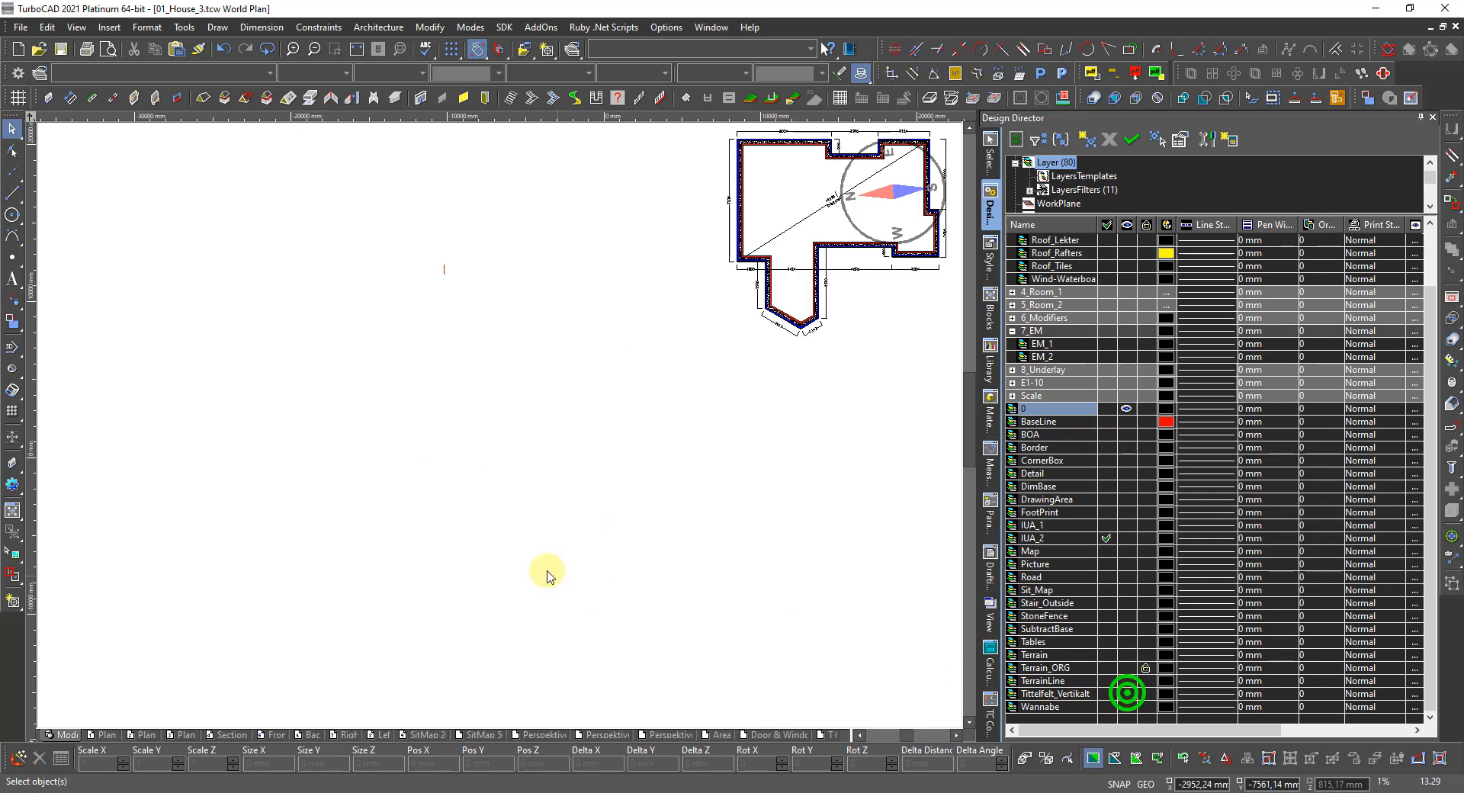
# Step: Select the stray short red line far beside the foundation plan and inspect its object properties, then deselect it
pyautogui.middleClick(428, 478)
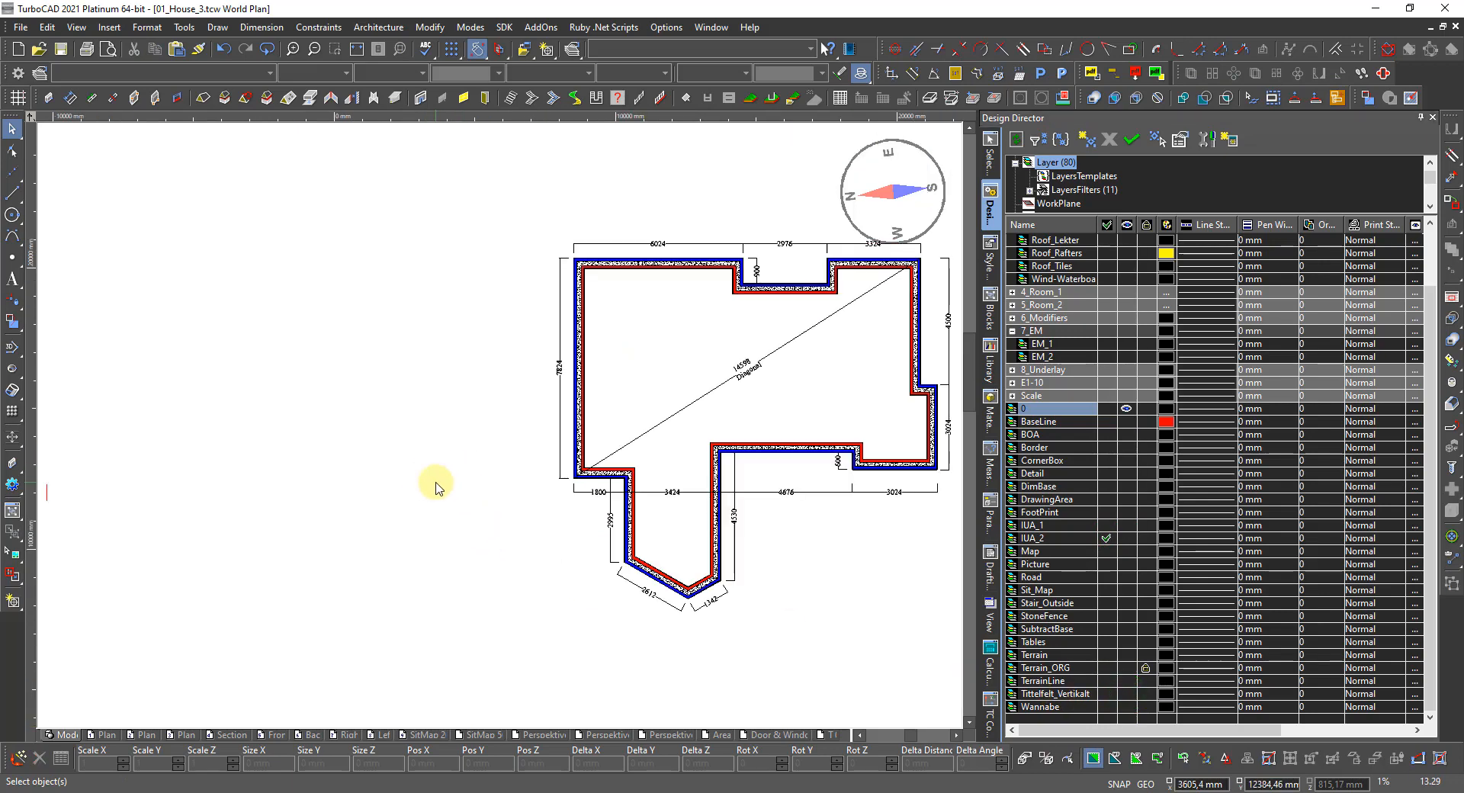
pyautogui.click(146, 526)
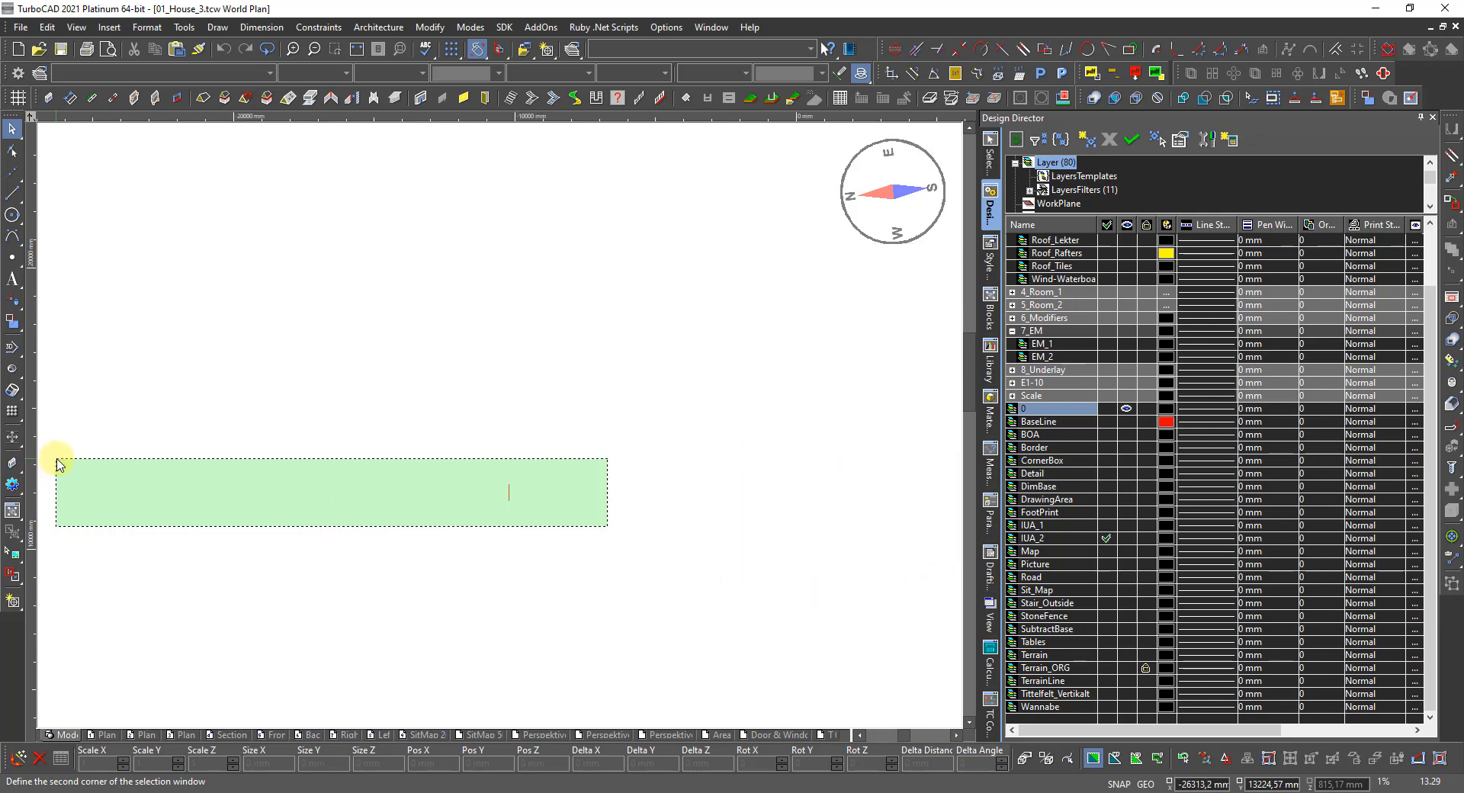
pyautogui.click(46, 462)
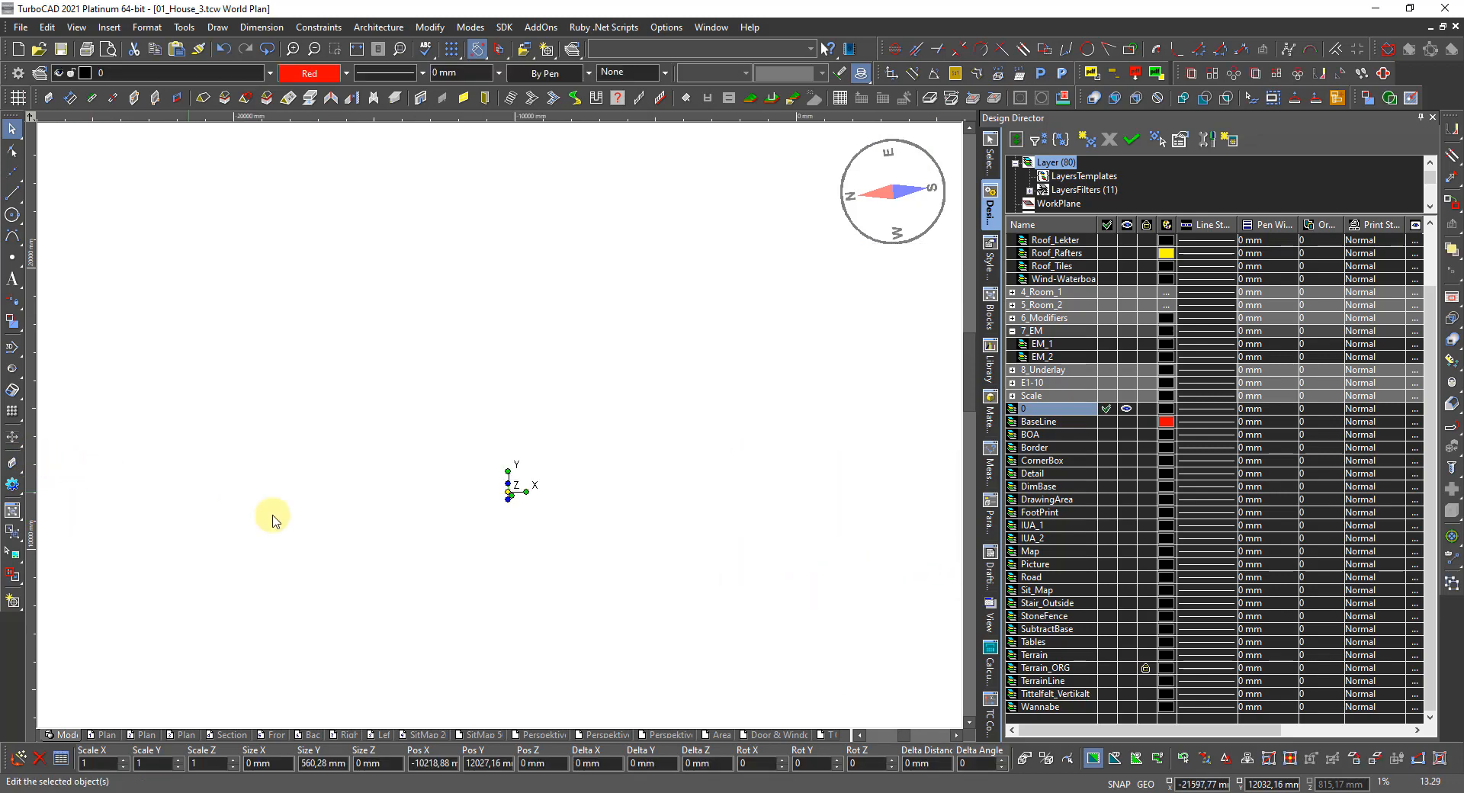
pyautogui.click(990, 156)
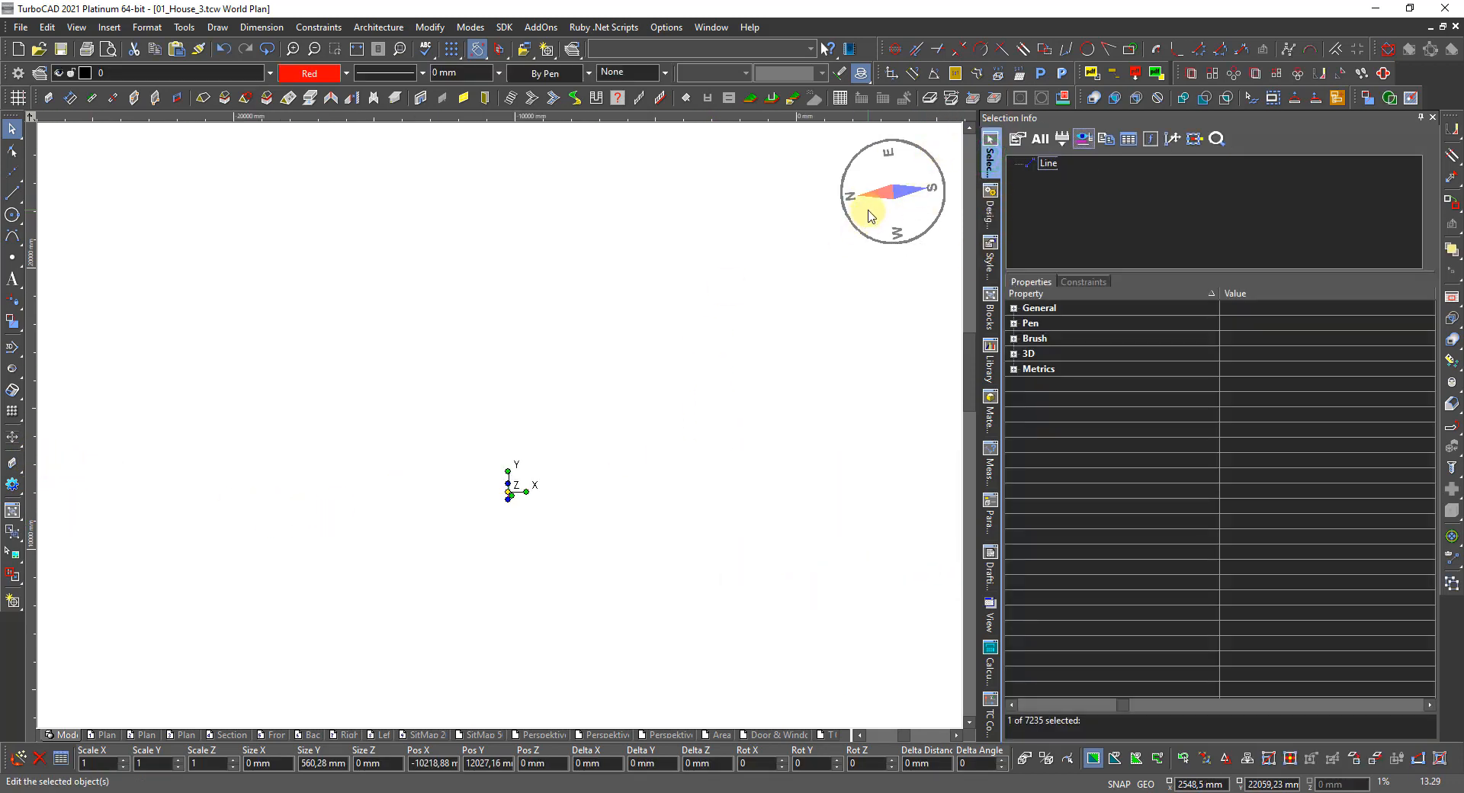
pyautogui.press('Escape')
pyautogui.middleClick(727, 249)
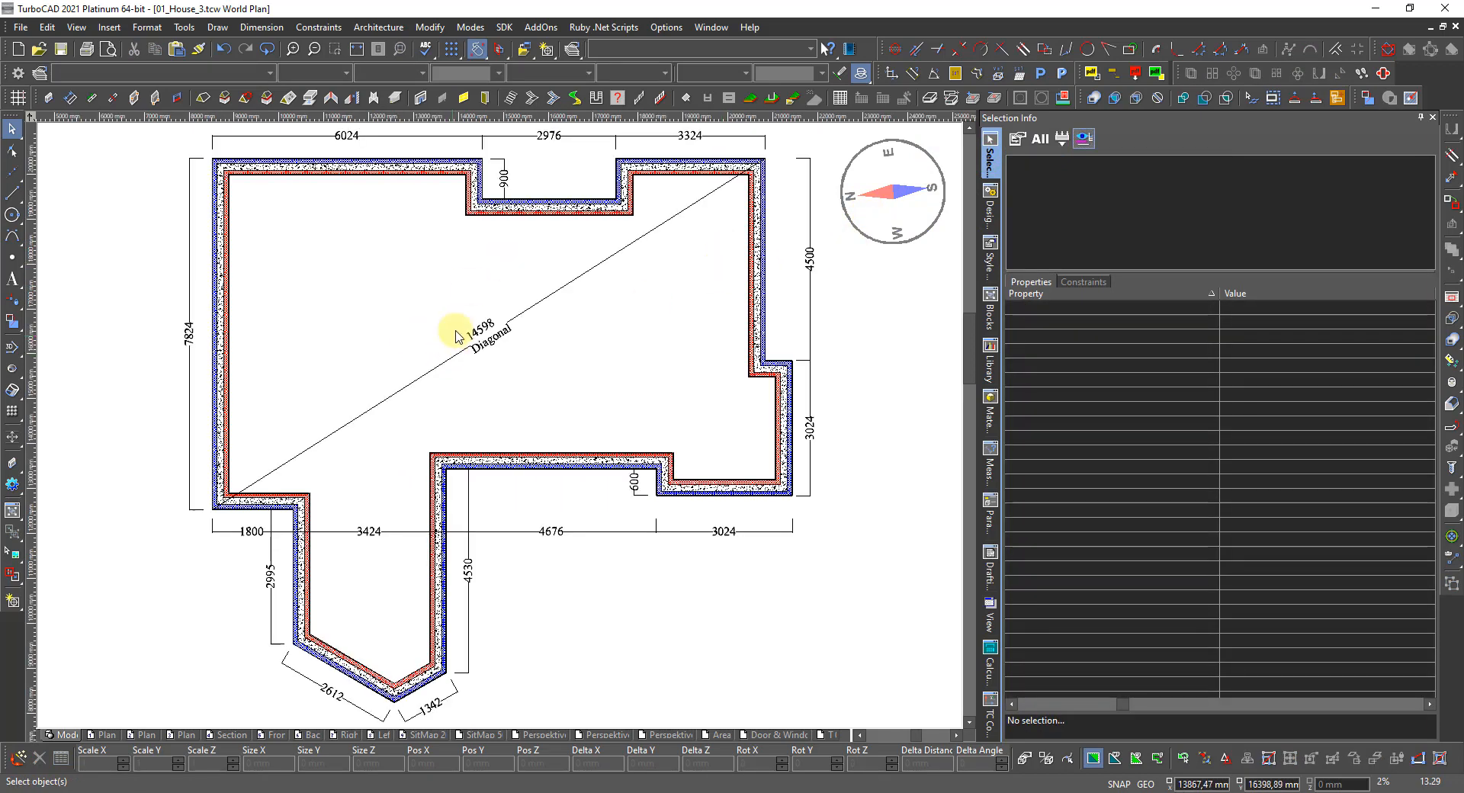
pyautogui.scroll(-1, 457, 331)
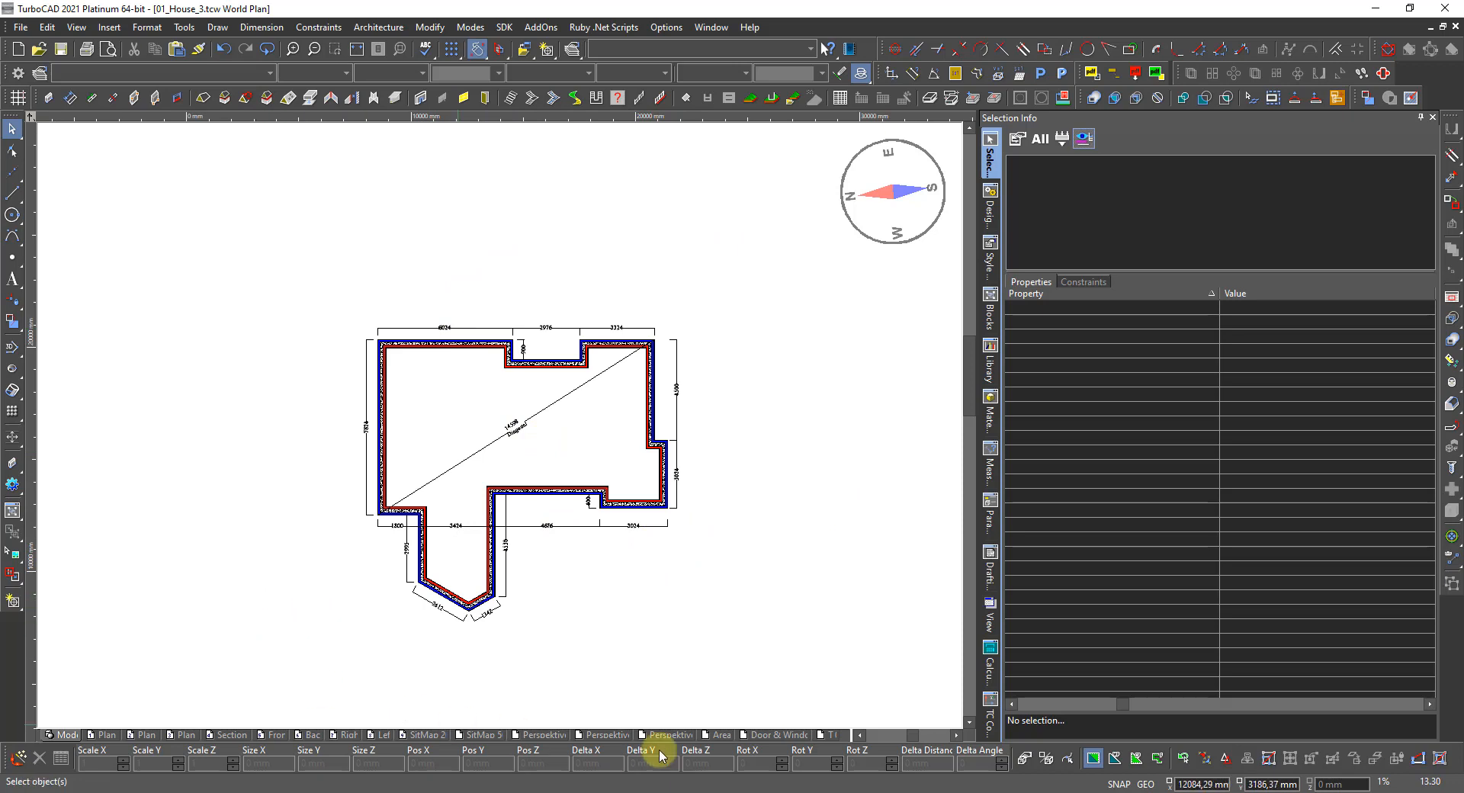
# Step: Duplicate the T 0 paper space twice, name the copies T 1 and T 2, and check the new sheets
pyautogui.click(824, 737)
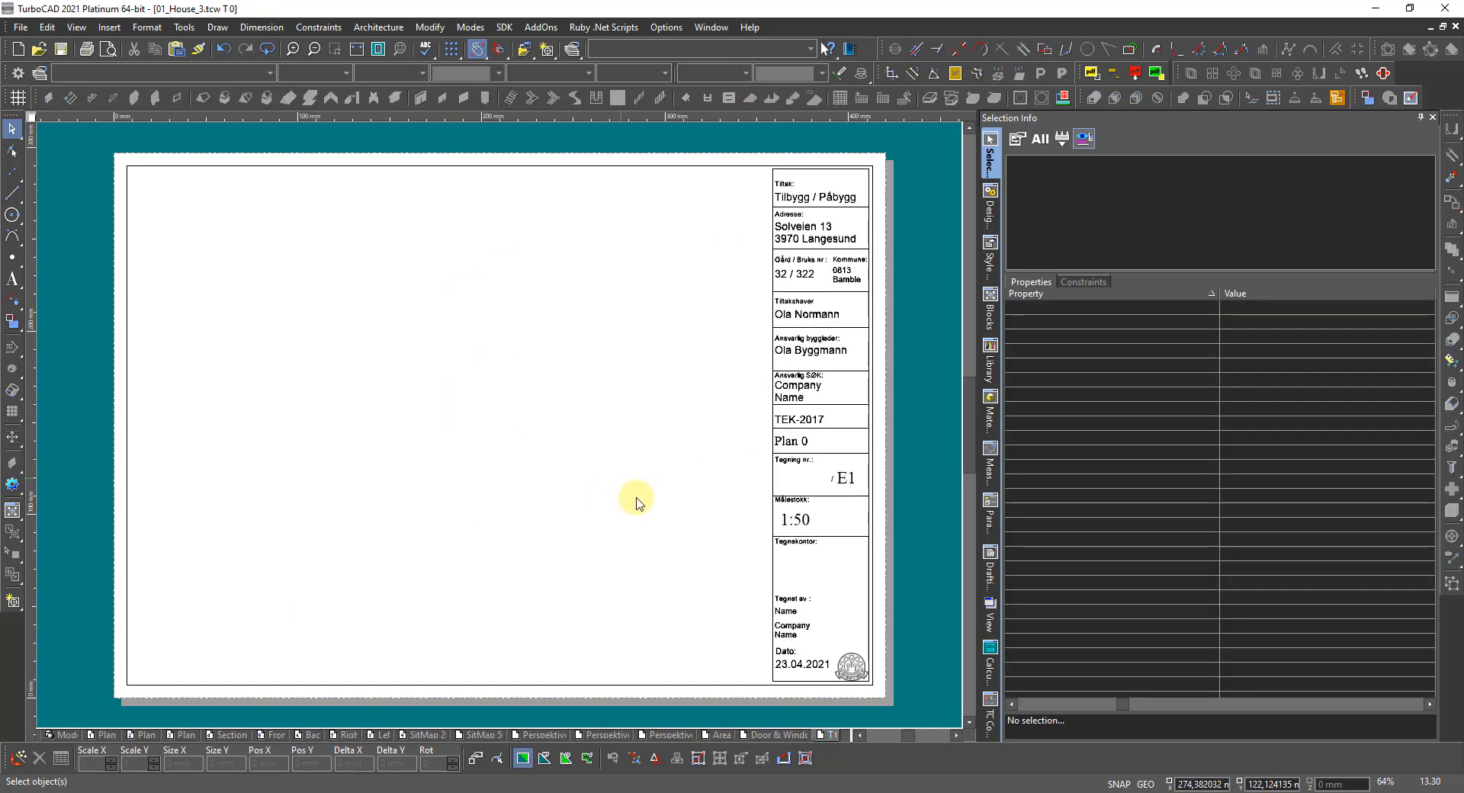
pyautogui.rightClick(825, 737)
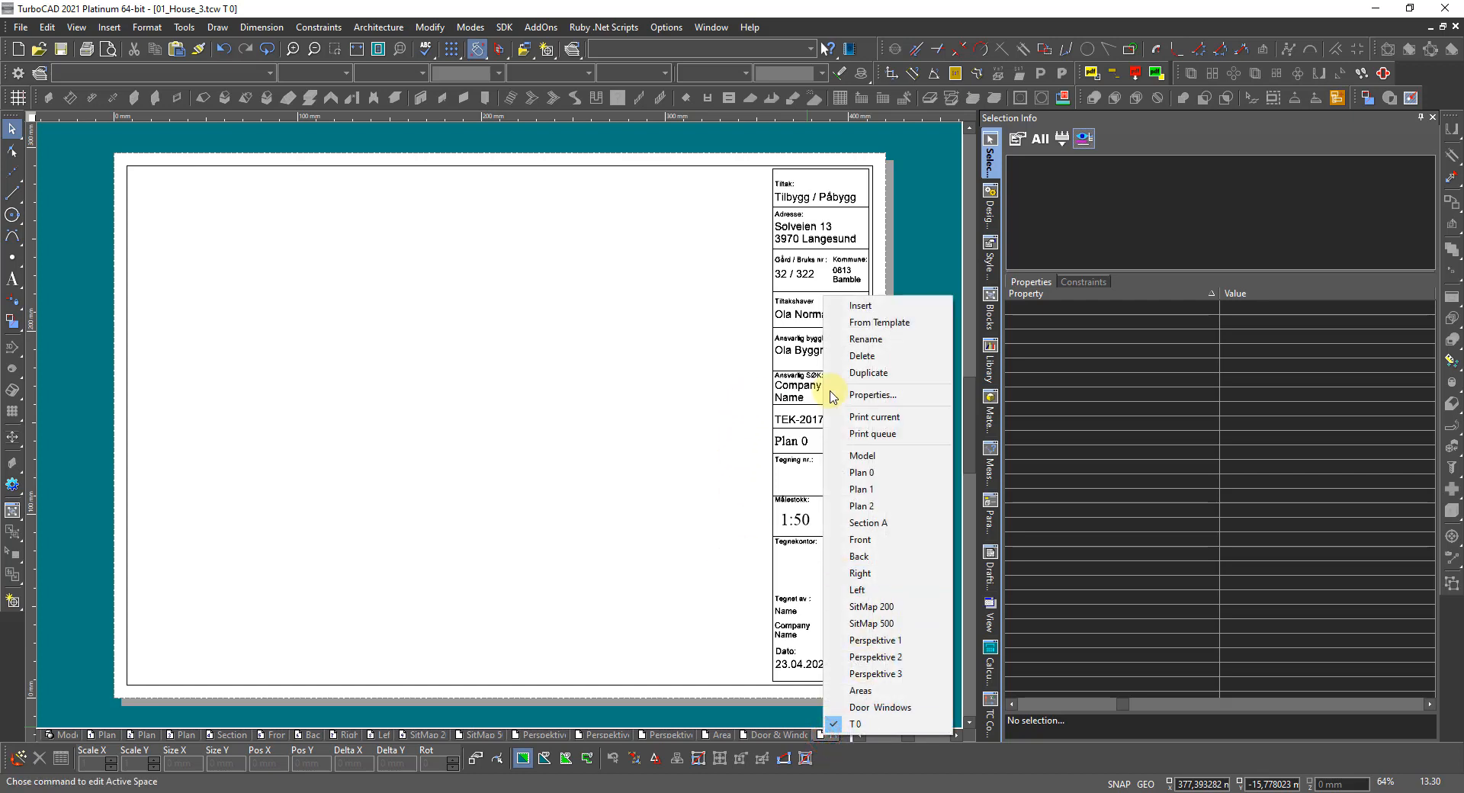
pyautogui.click(860, 373)
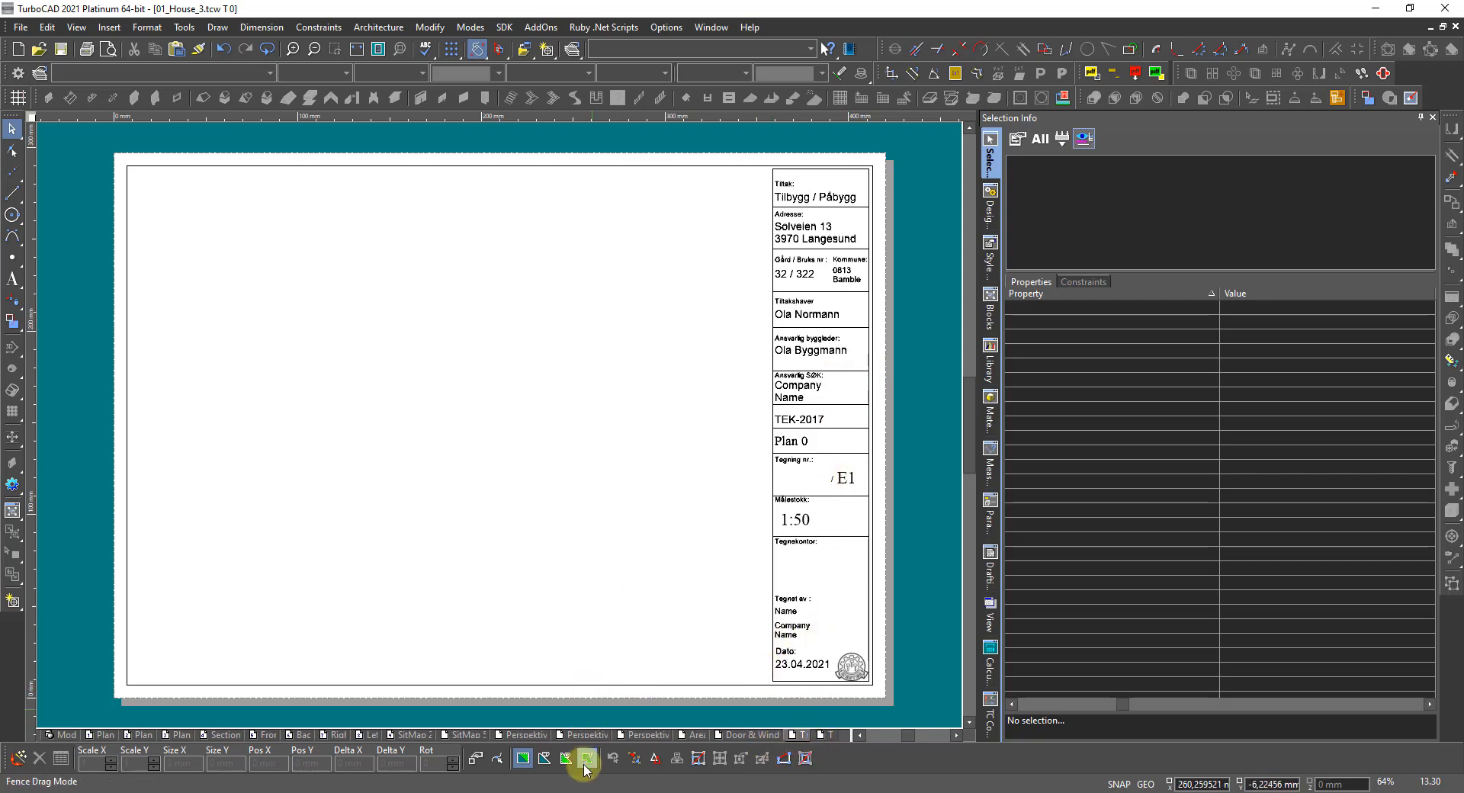
pyautogui.rightClick(800, 737)
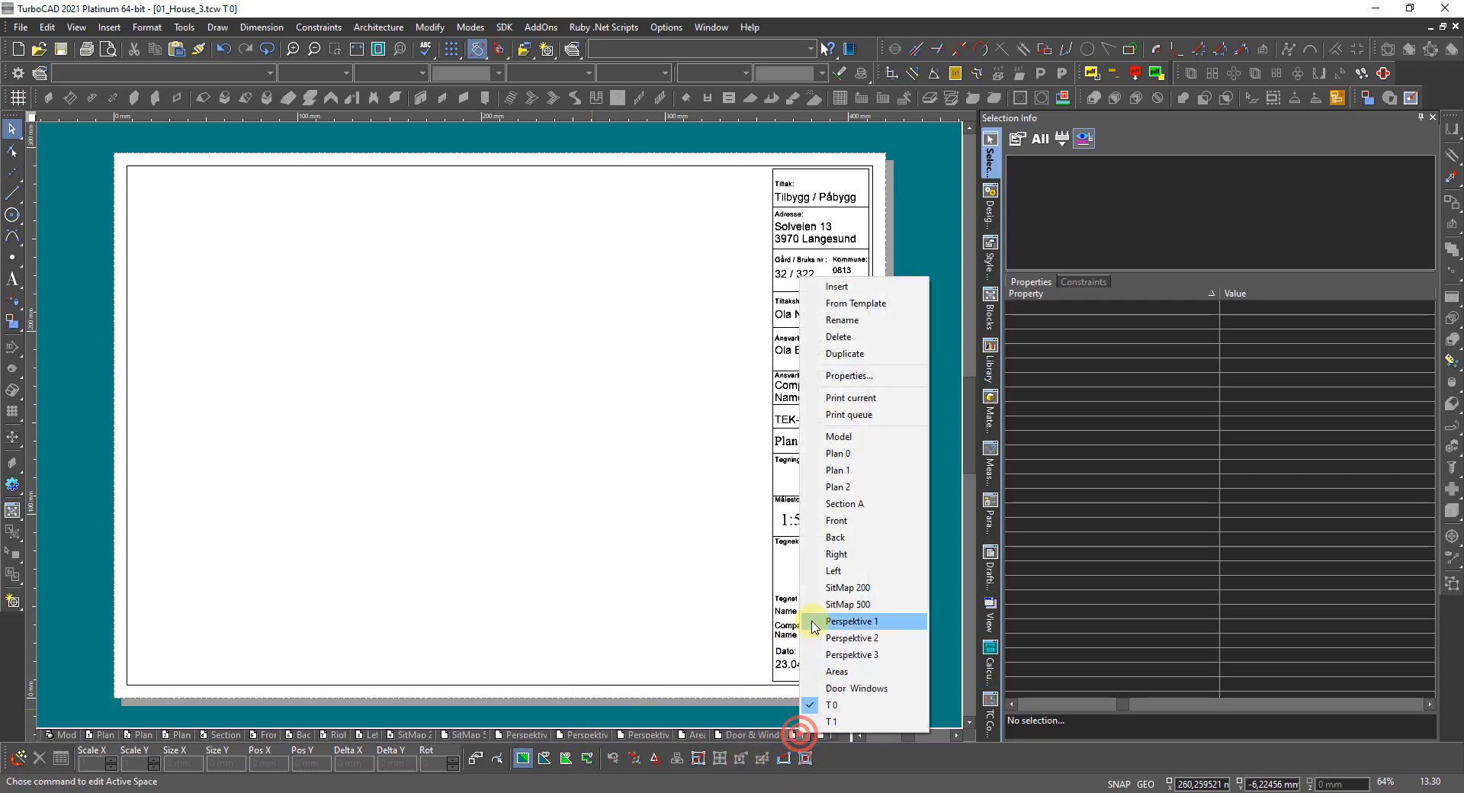
pyautogui.click(845, 354)
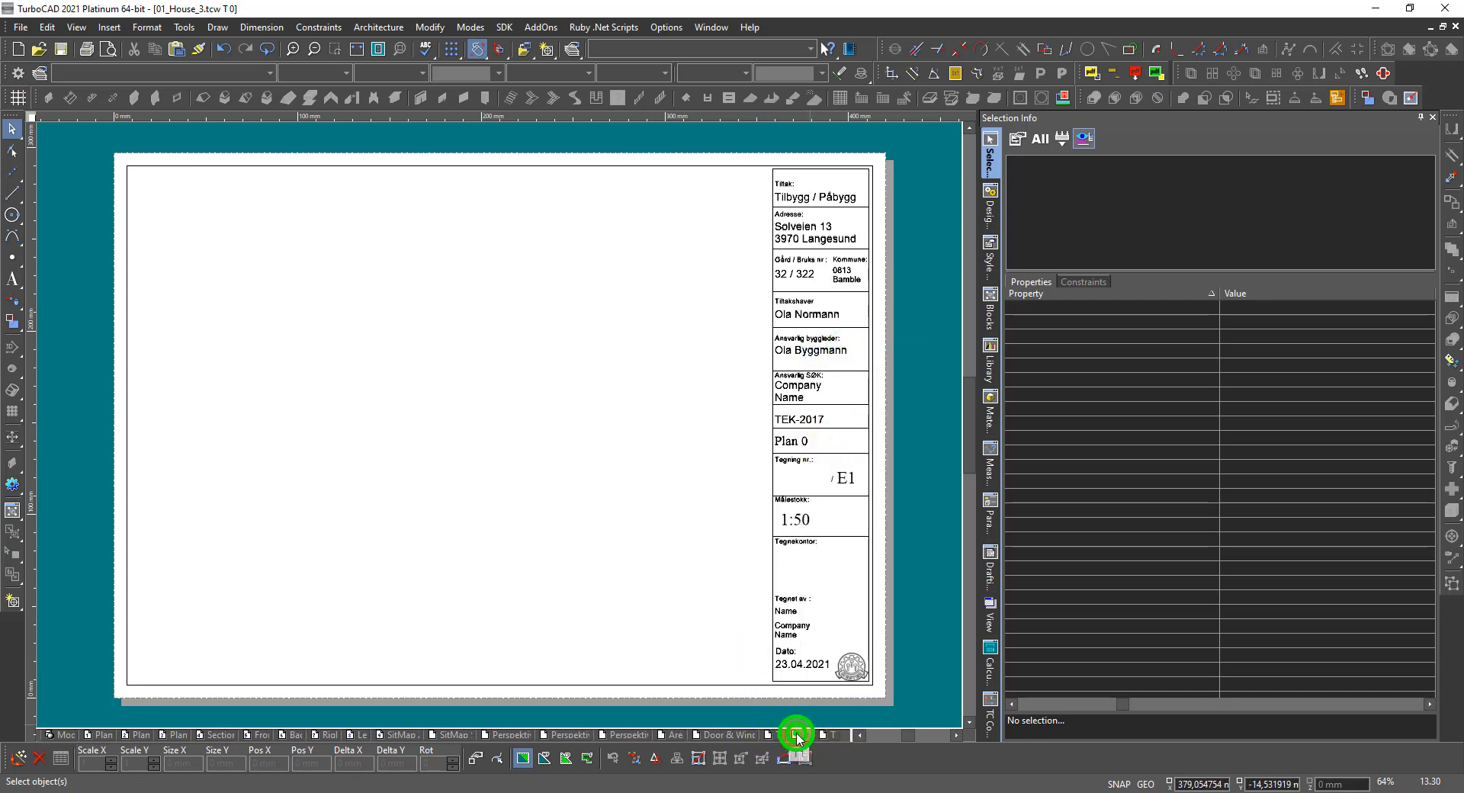
pyautogui.click(829, 737)
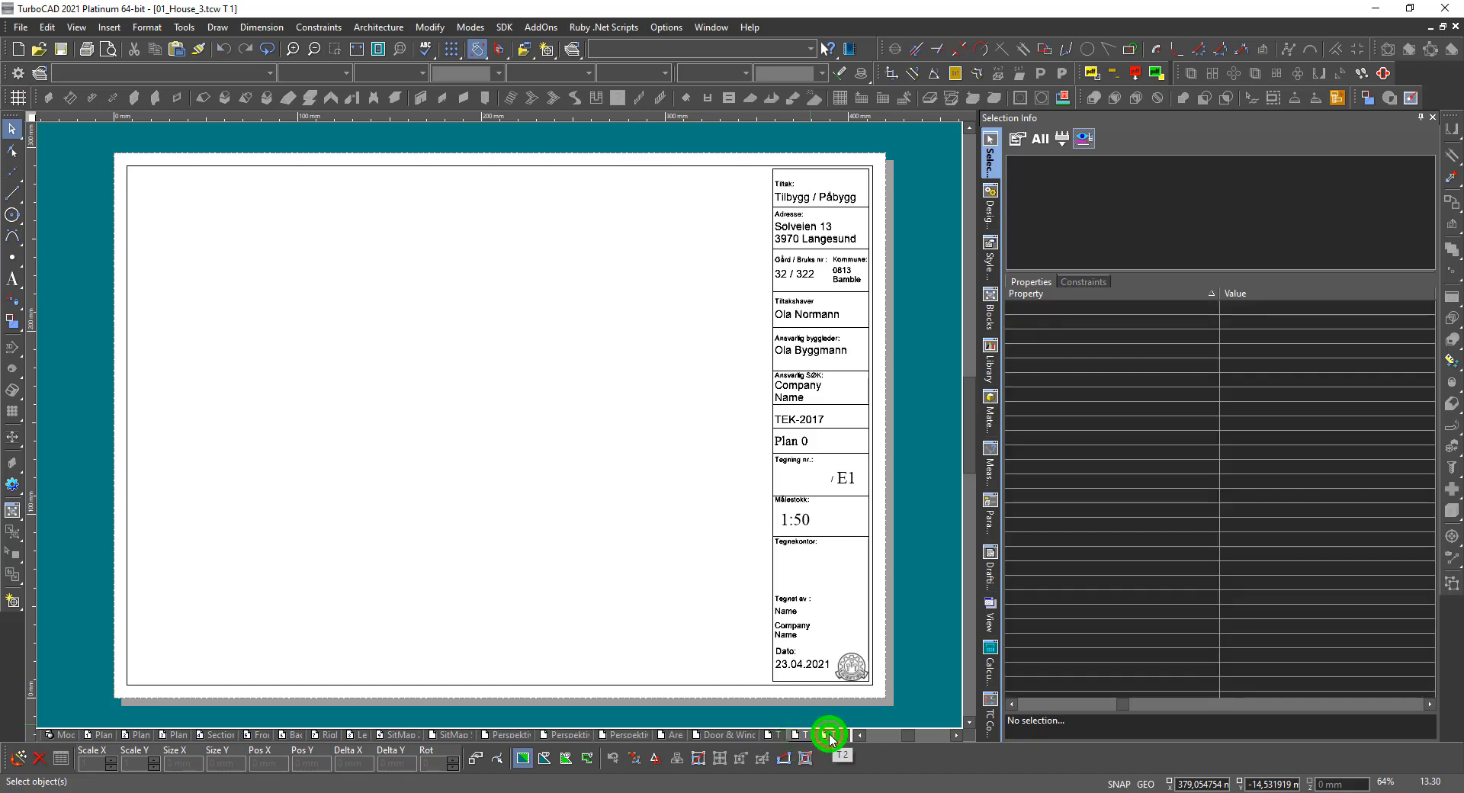
pyautogui.click(831, 737)
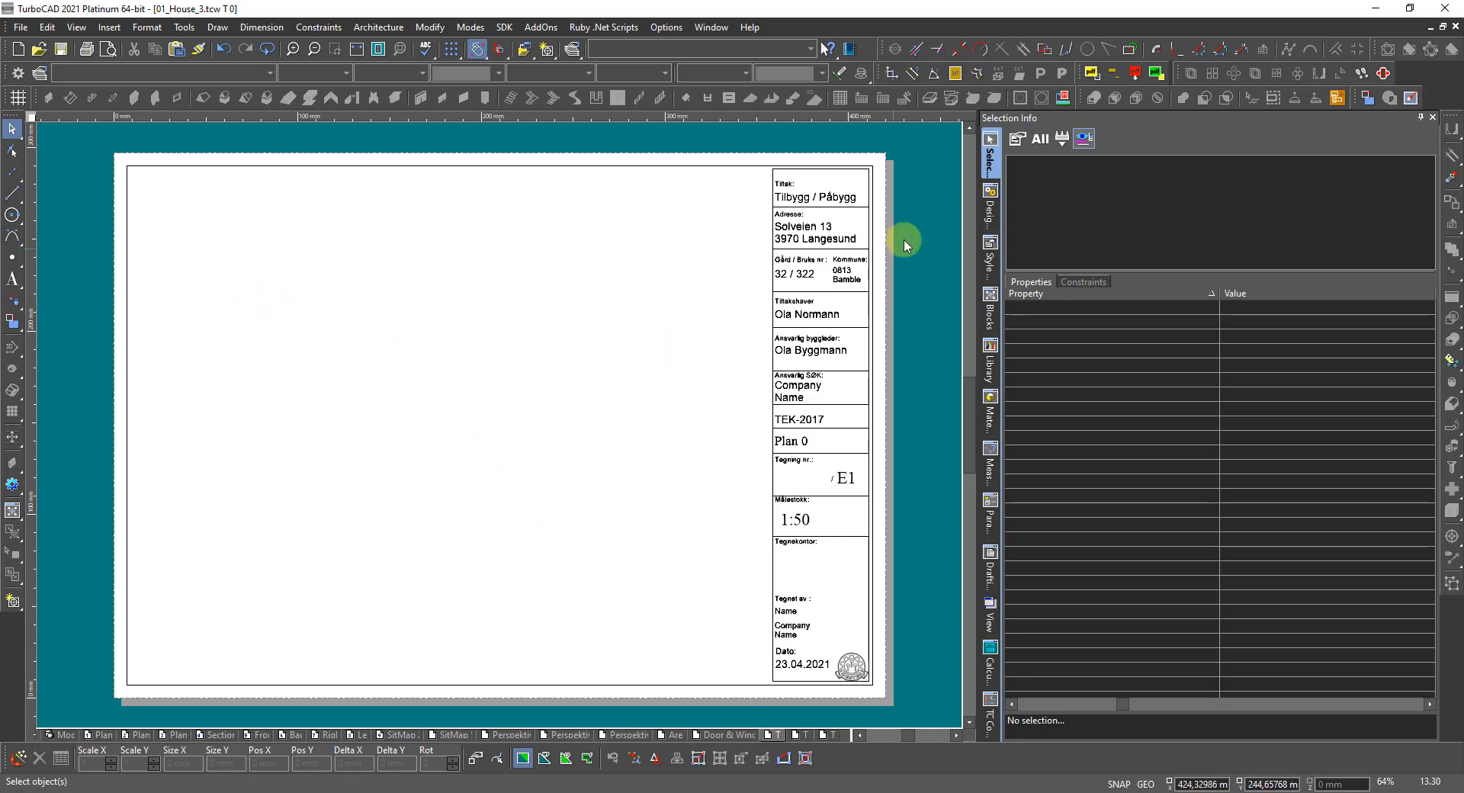
# Step: Draw a viewport of about 333 x 259 mm on layer 0 in the empty area beside the T 0 title block
pyautogui.click(996, 195)
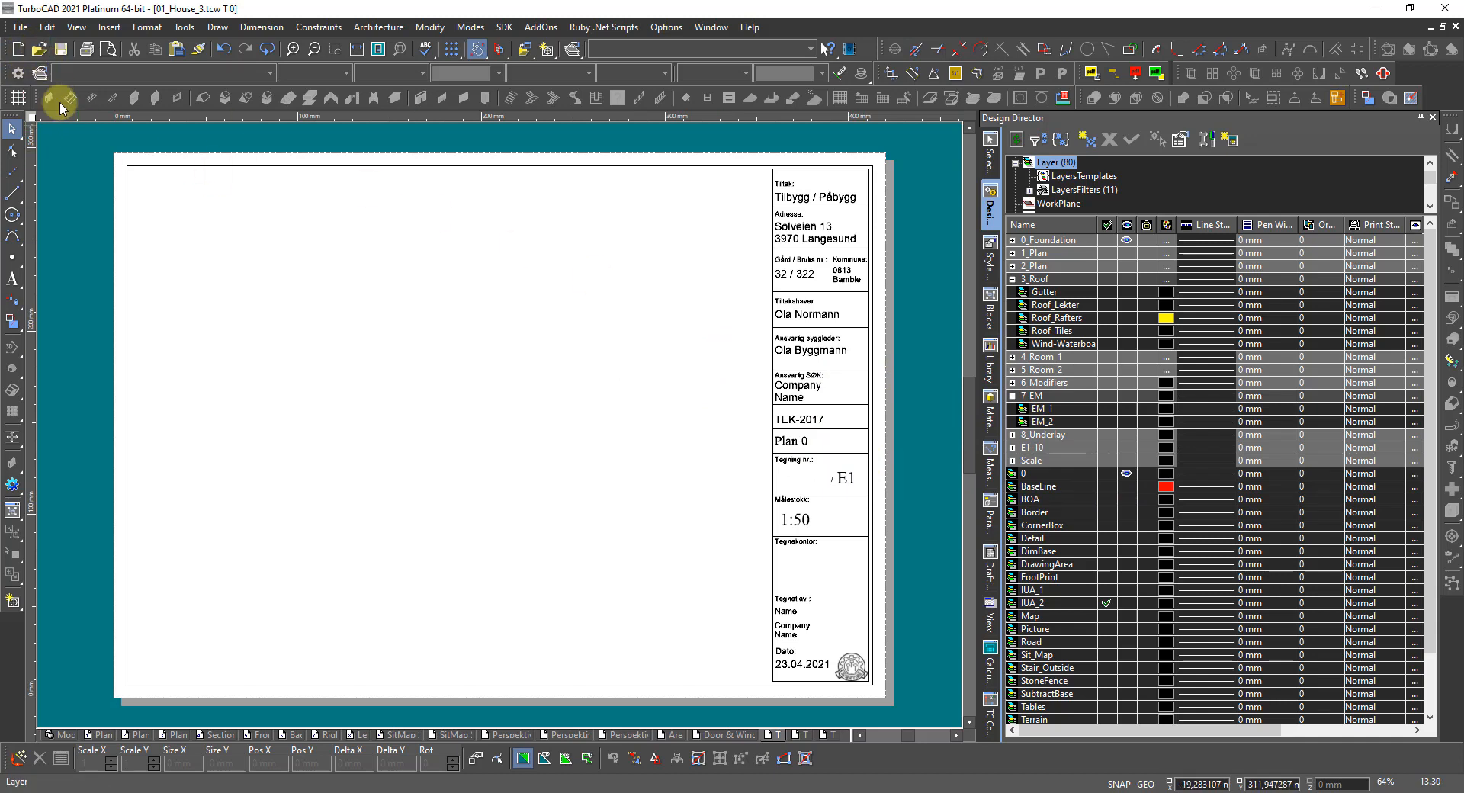
pyautogui.click(15, 600)
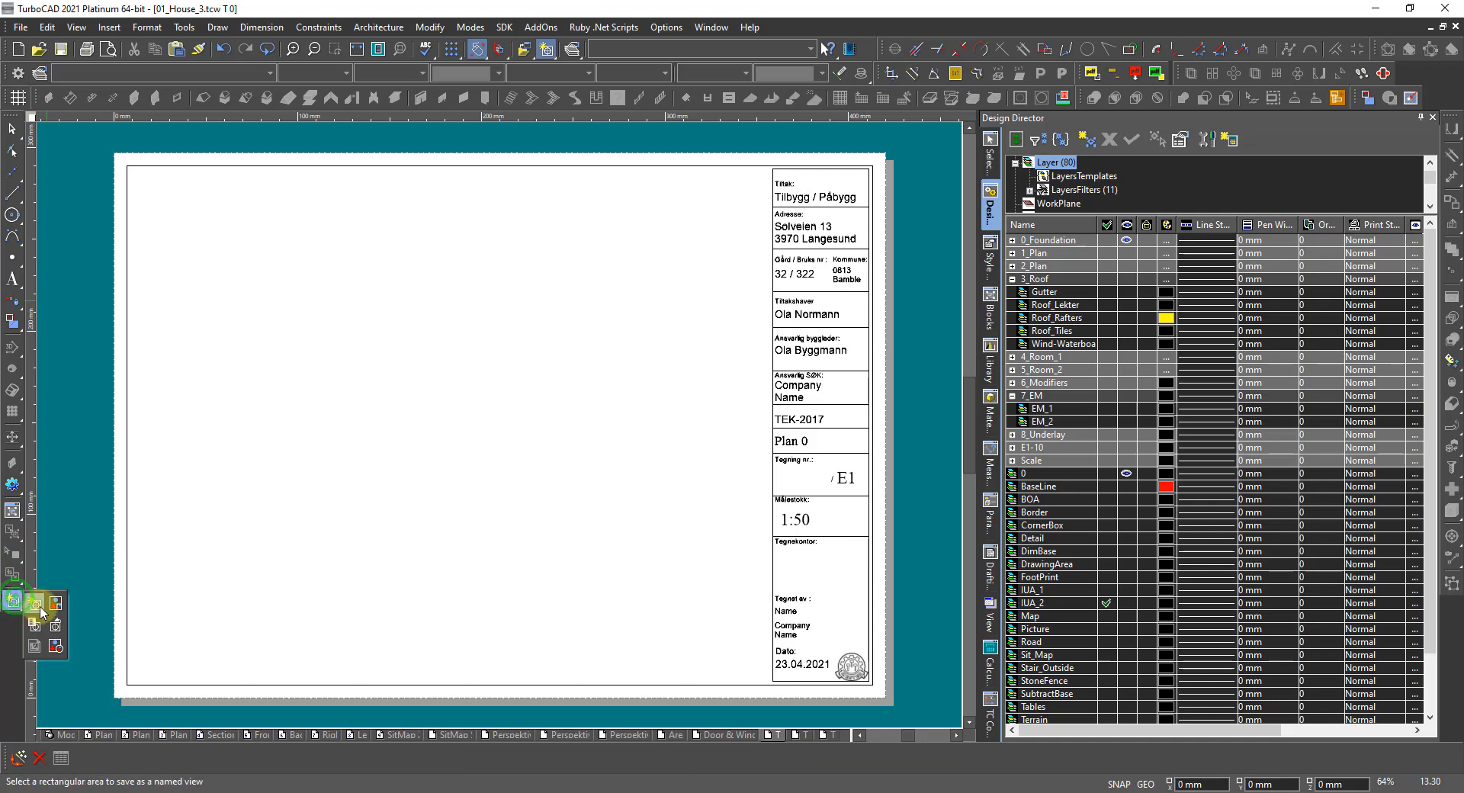
pyautogui.click(53, 602)
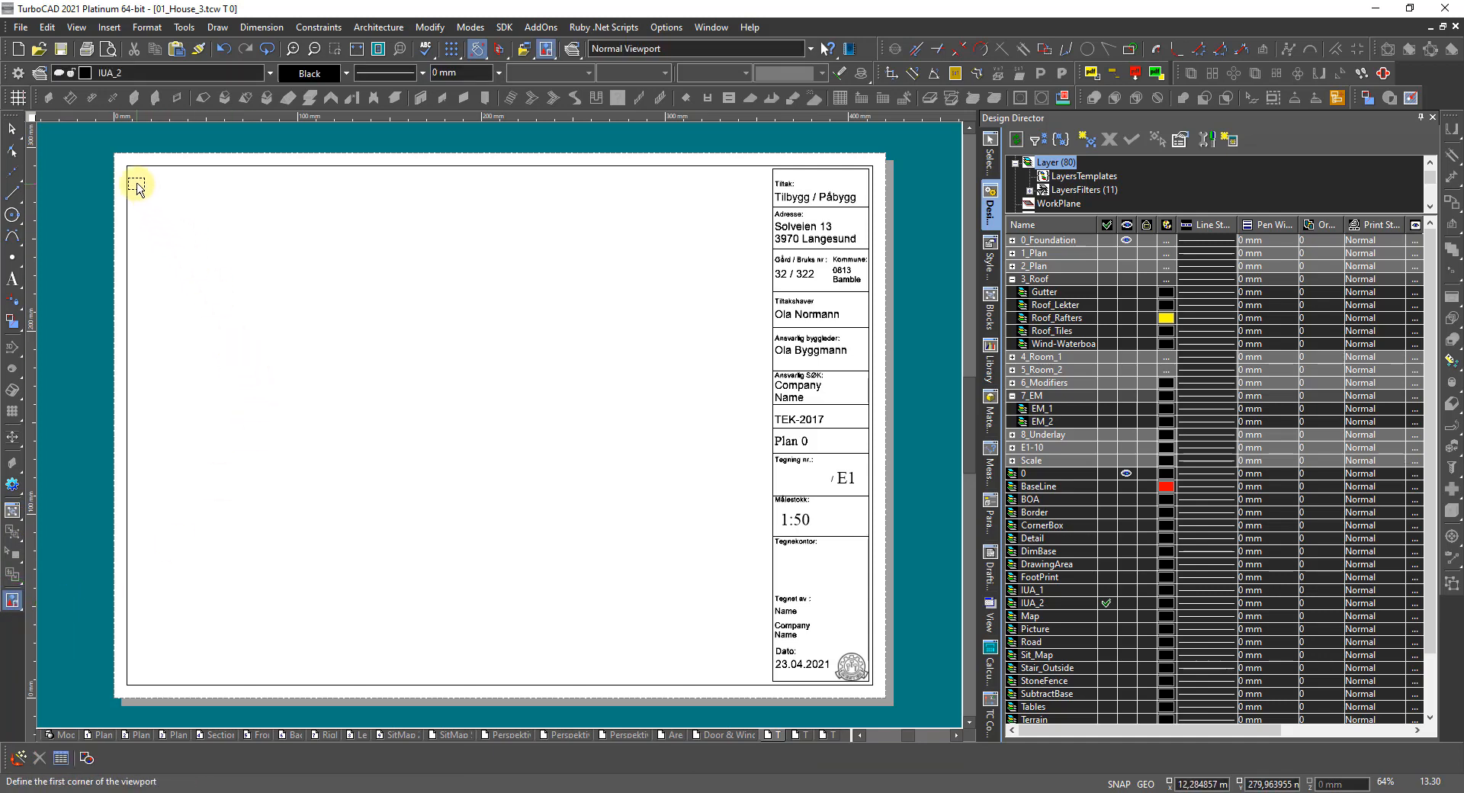
pyautogui.click(145, 185)
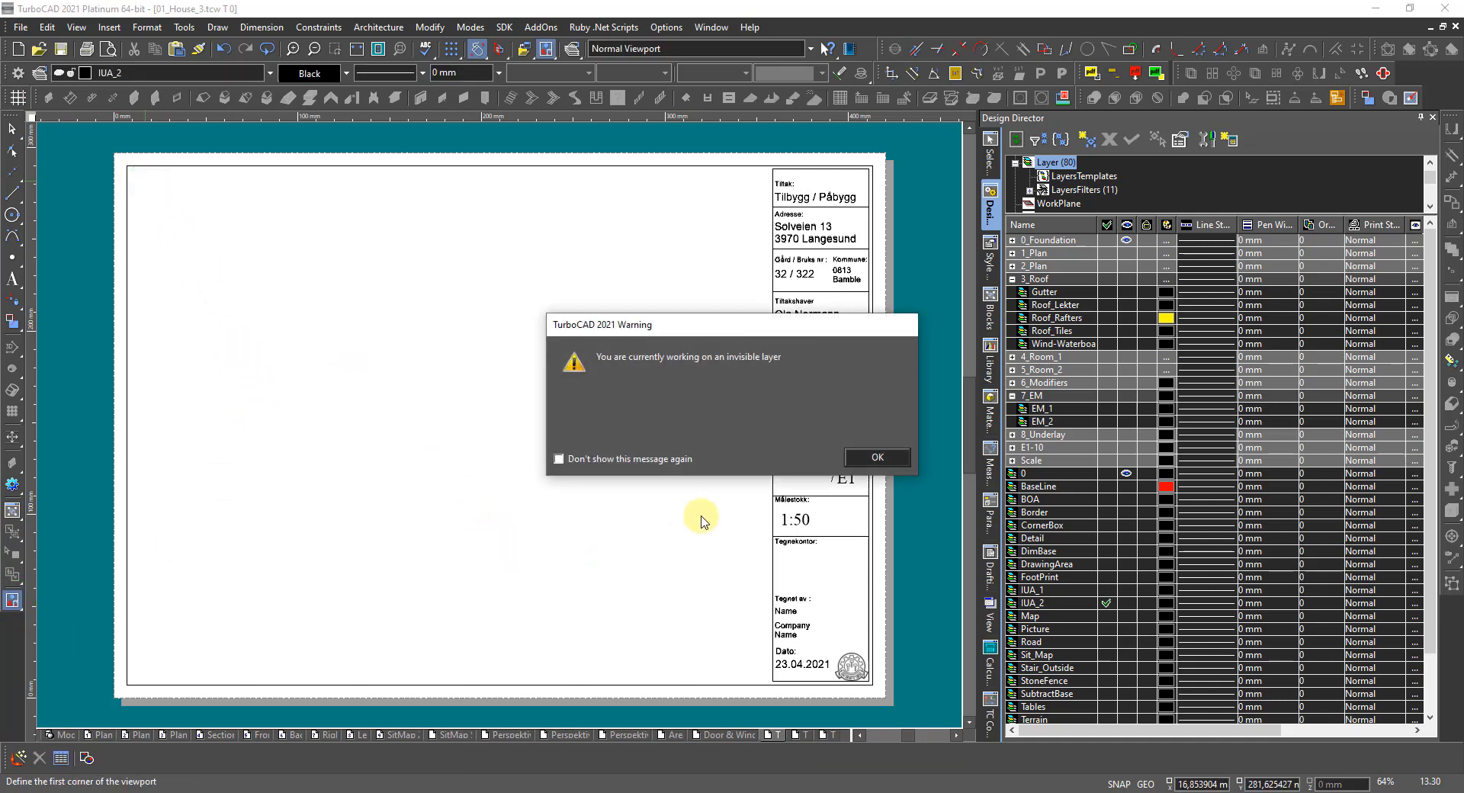
pyautogui.click(875, 458)
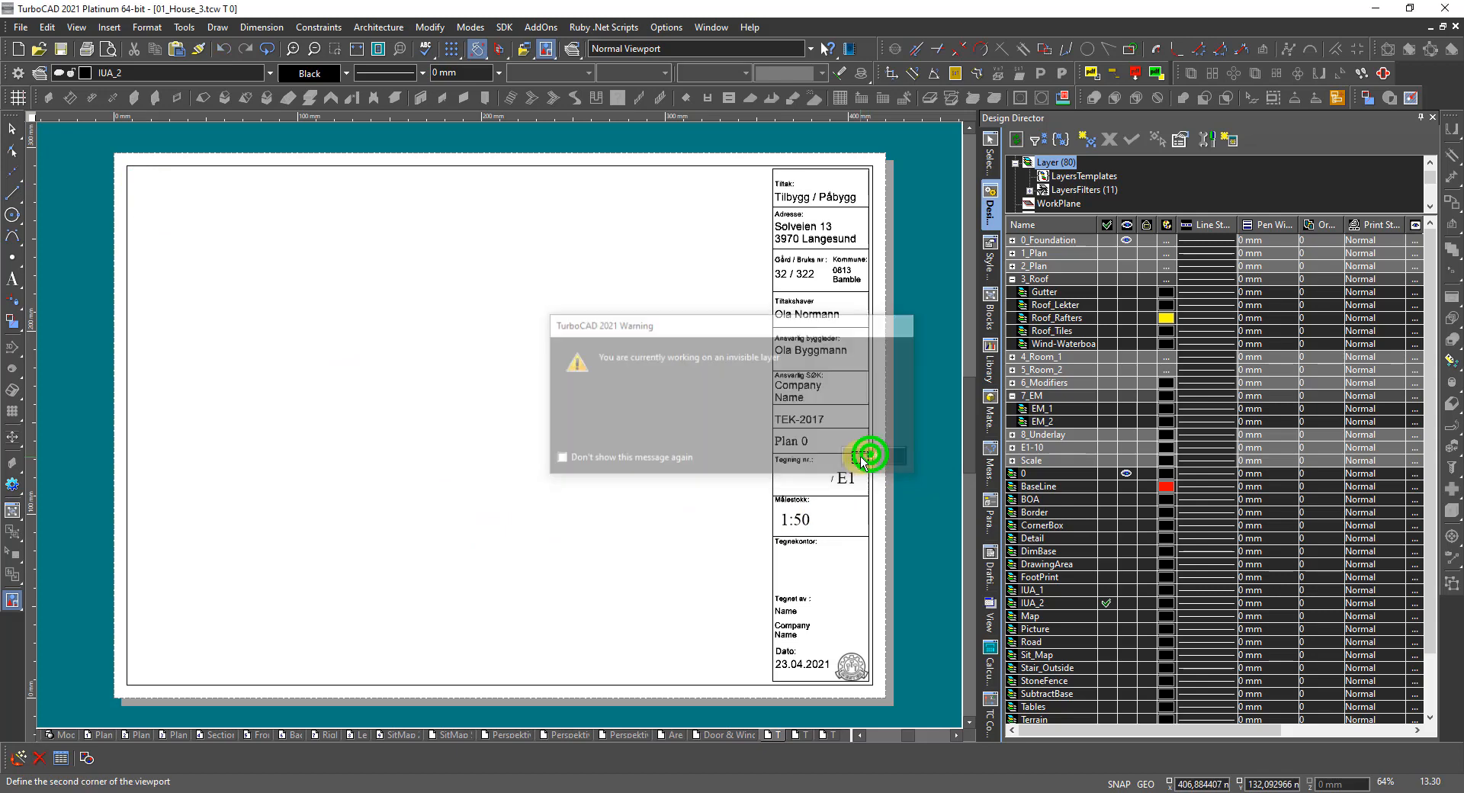
pyautogui.click(1106, 473)
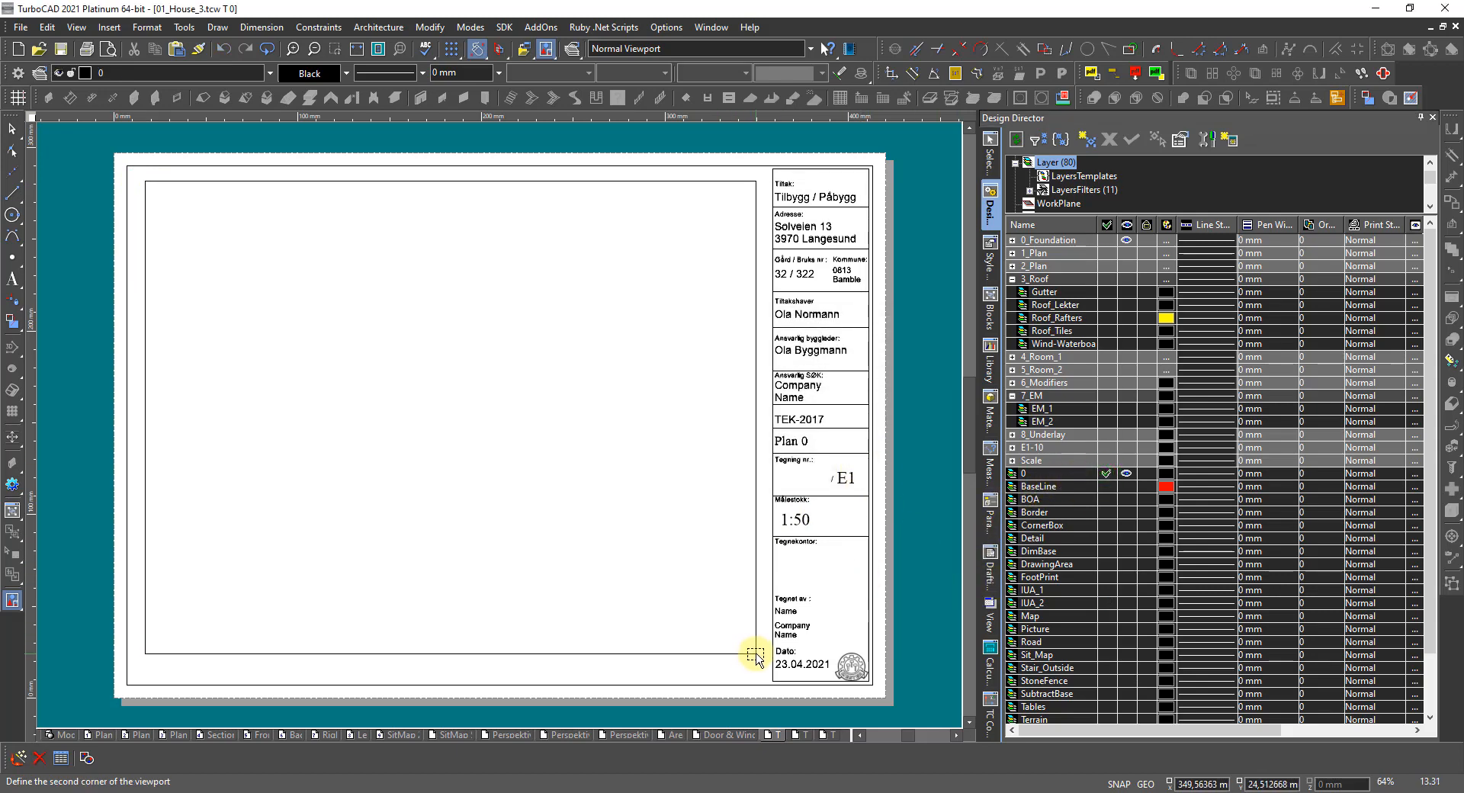
pyautogui.click(755, 655)
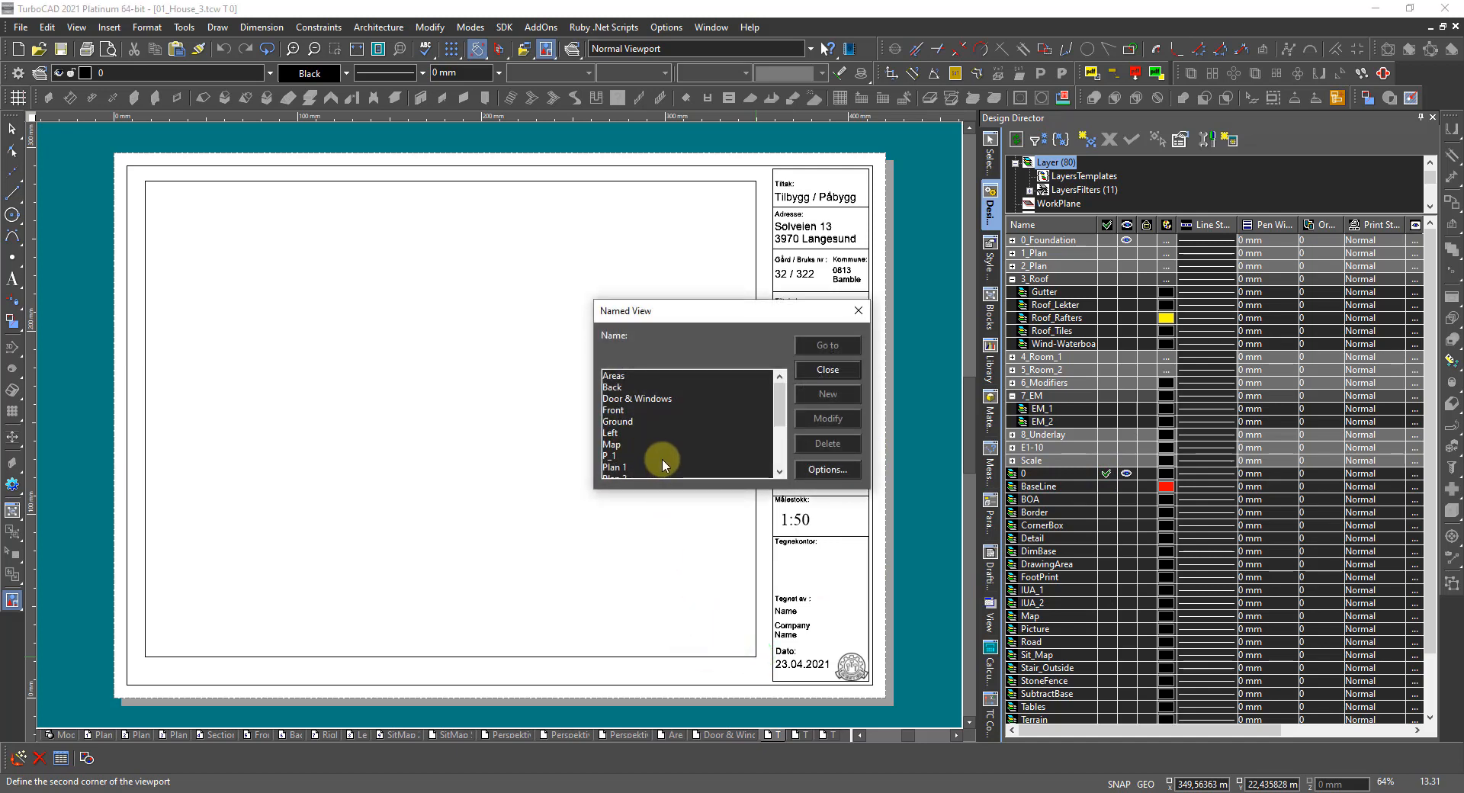
# Step: Assign the T 0 named view to the new viewport
pyautogui.scroll(-1, 662, 459)
pyautogui.click(604, 467)
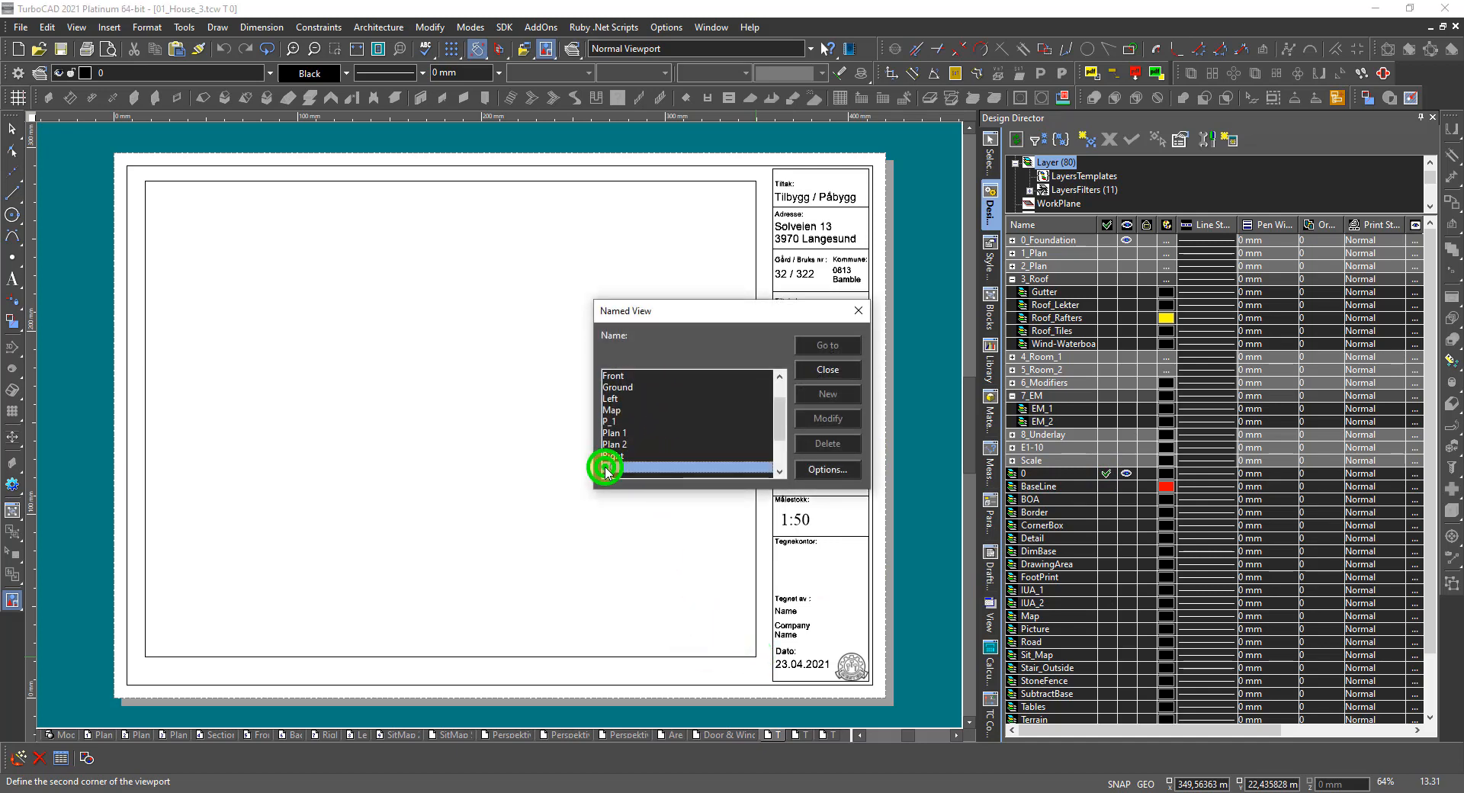
pyautogui.click(828, 345)
pyautogui.click(826, 372)
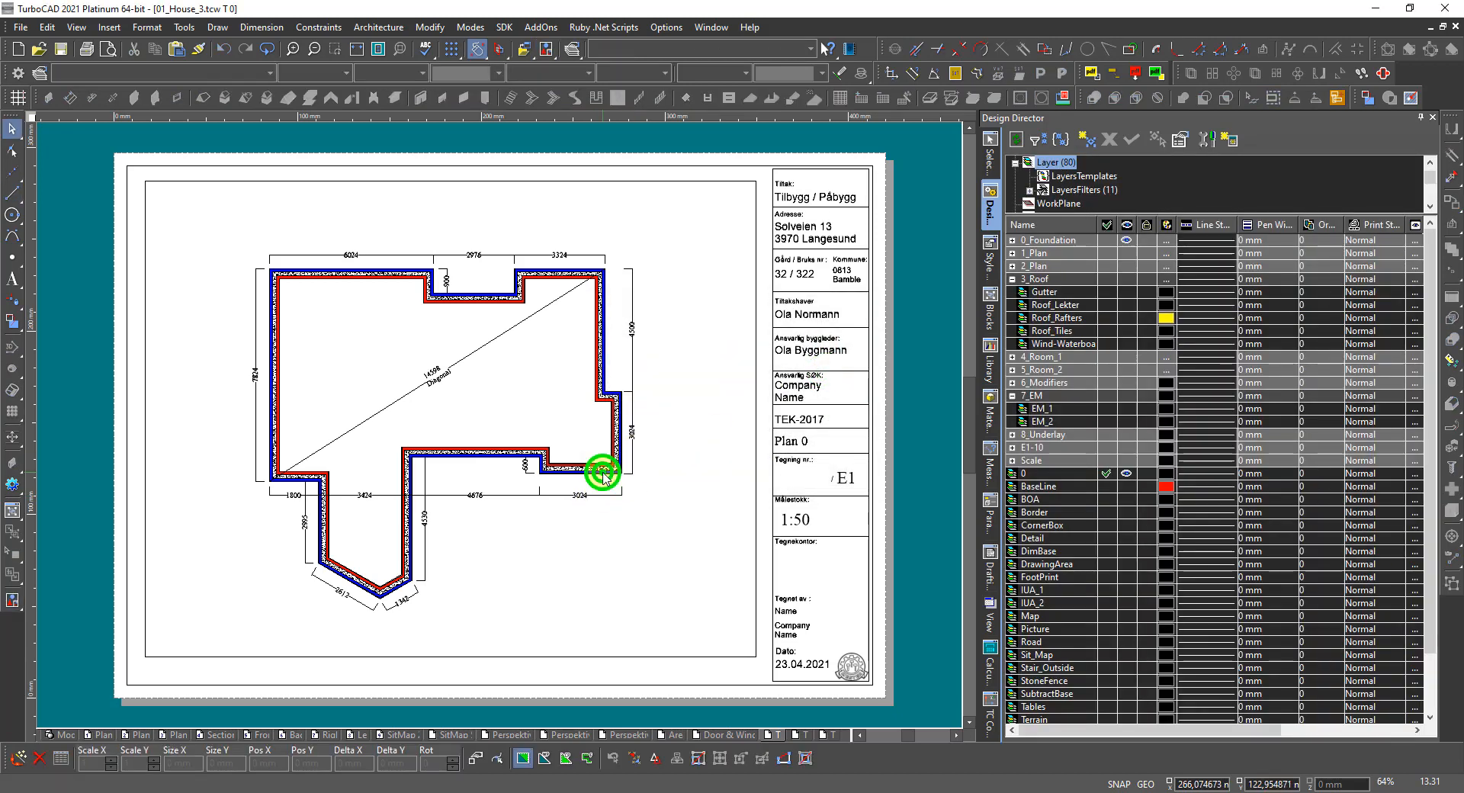
# Step: Give the T 0 viewport a fixed scale of 1:50 and turn off its visible box
pyautogui.click(603, 474)
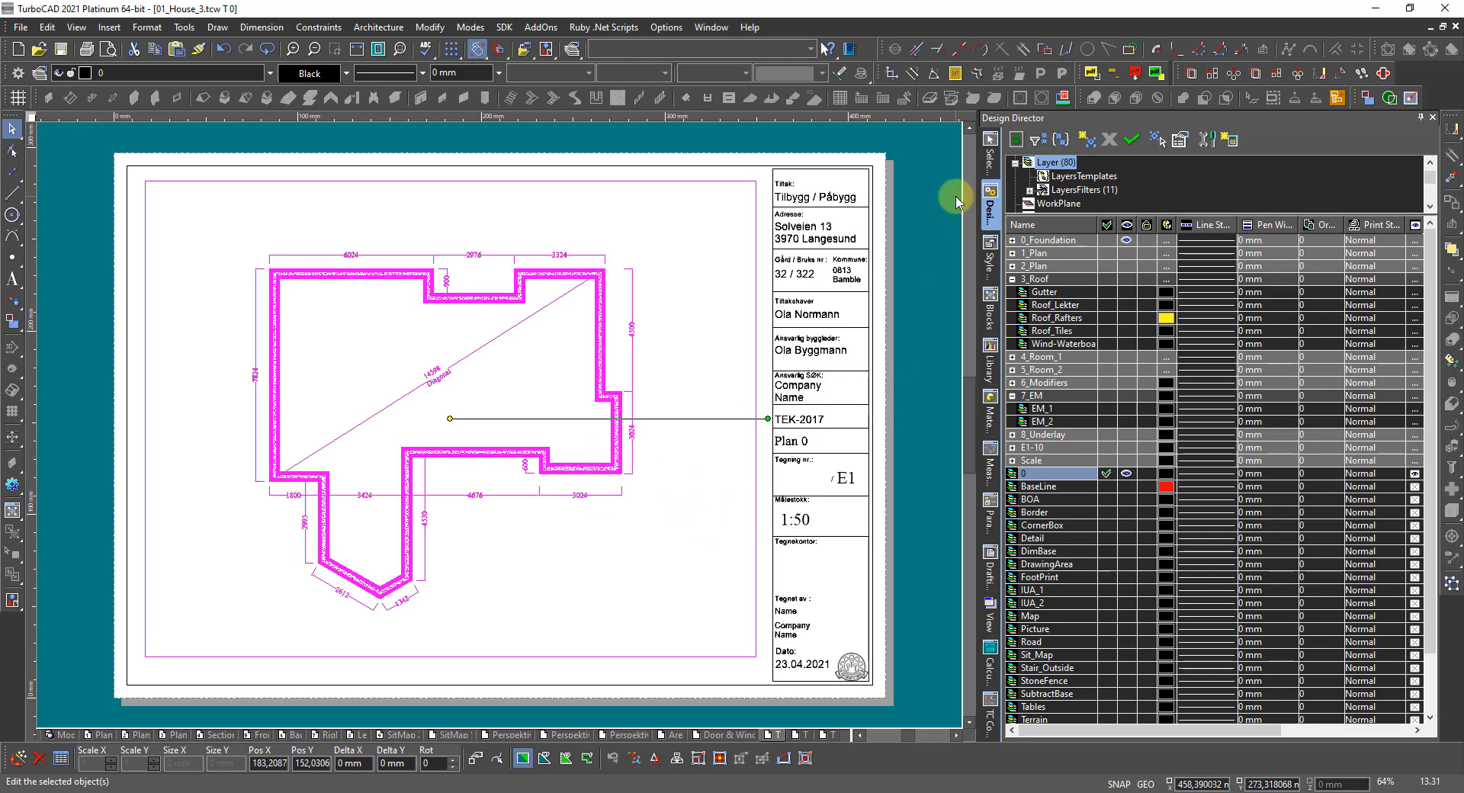
pyautogui.click(990, 158)
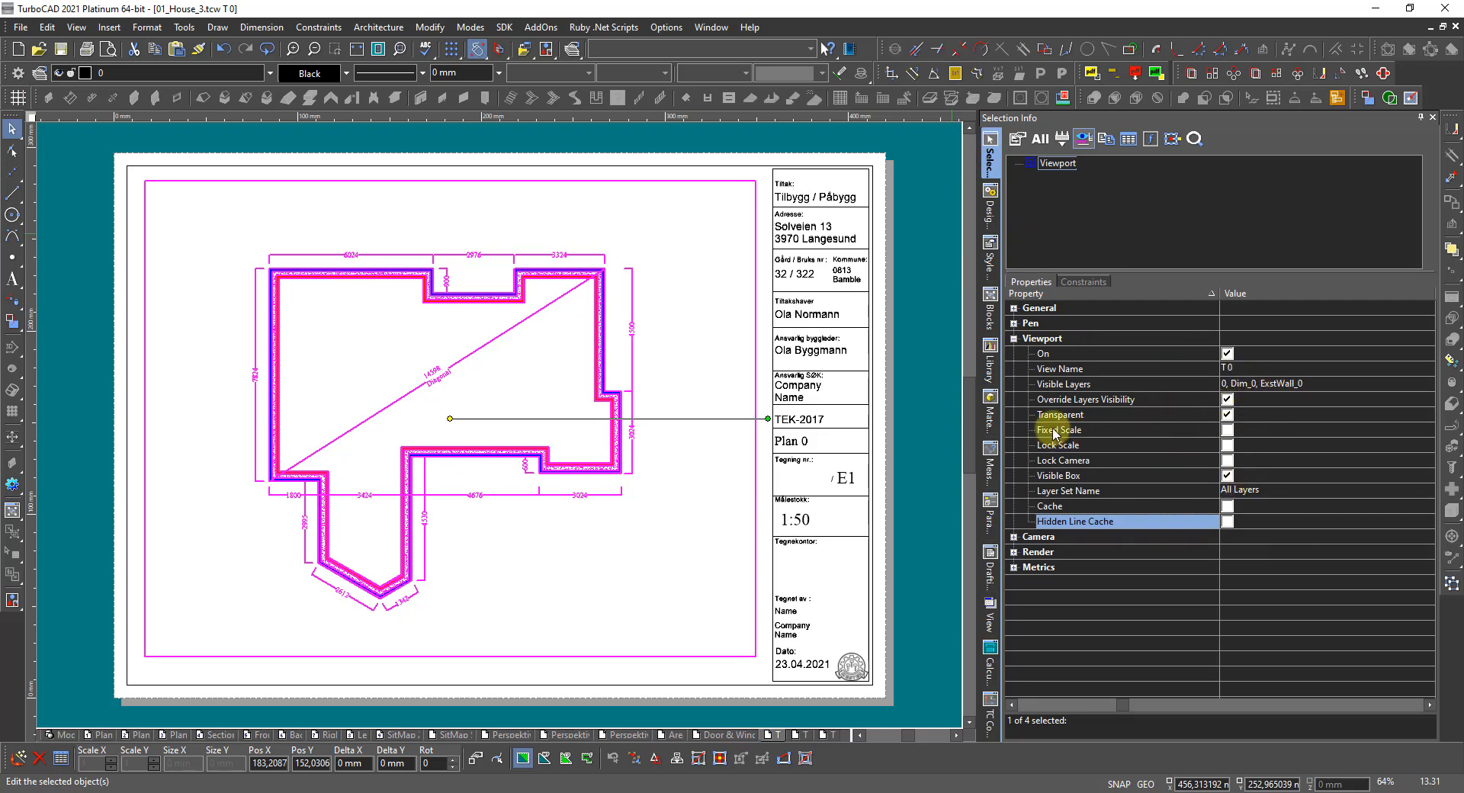
pyautogui.click(1228, 431)
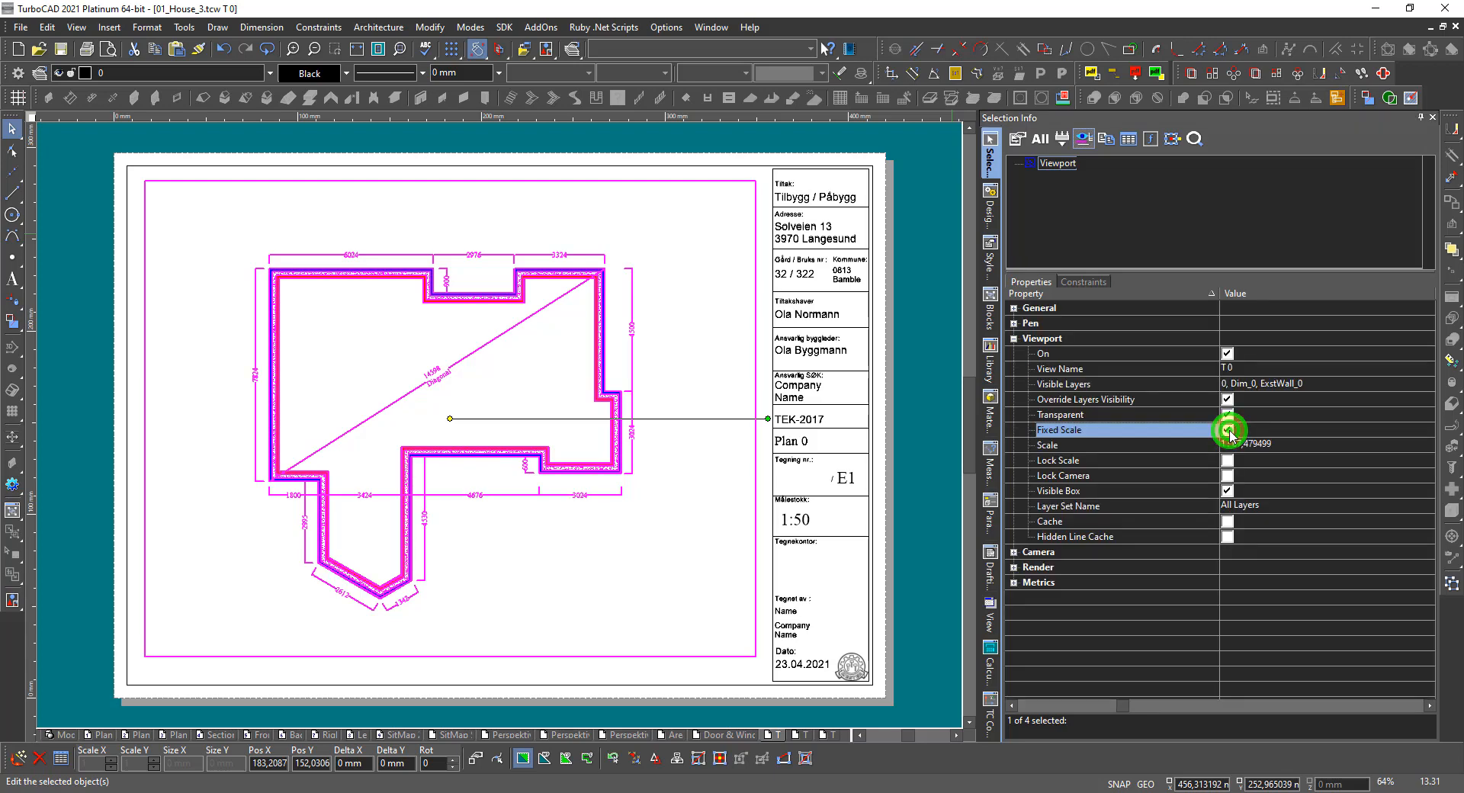
pyautogui.click(1268, 445)
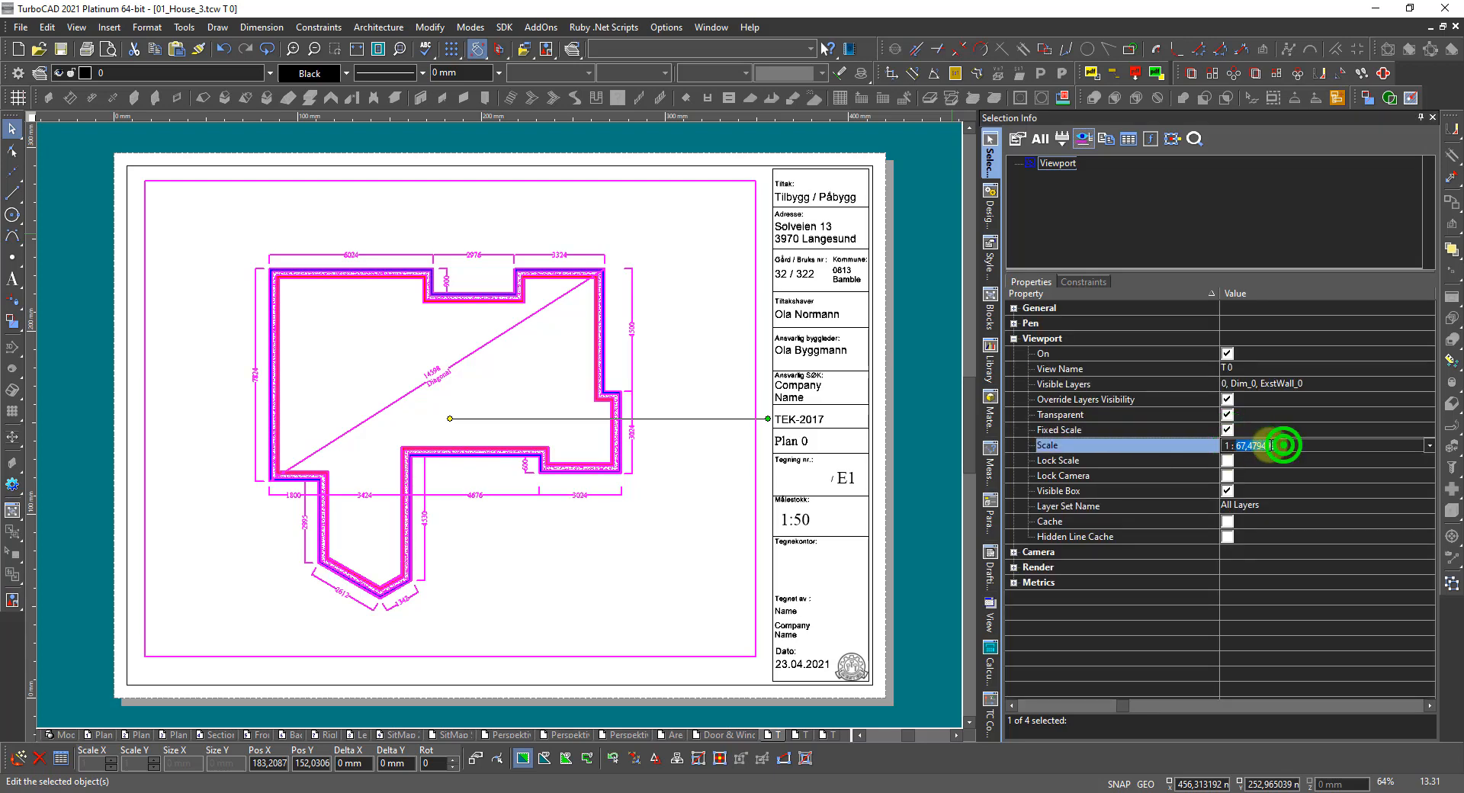
pyautogui.moveTo(1272, 445); pyautogui.dragTo(1236, 445)
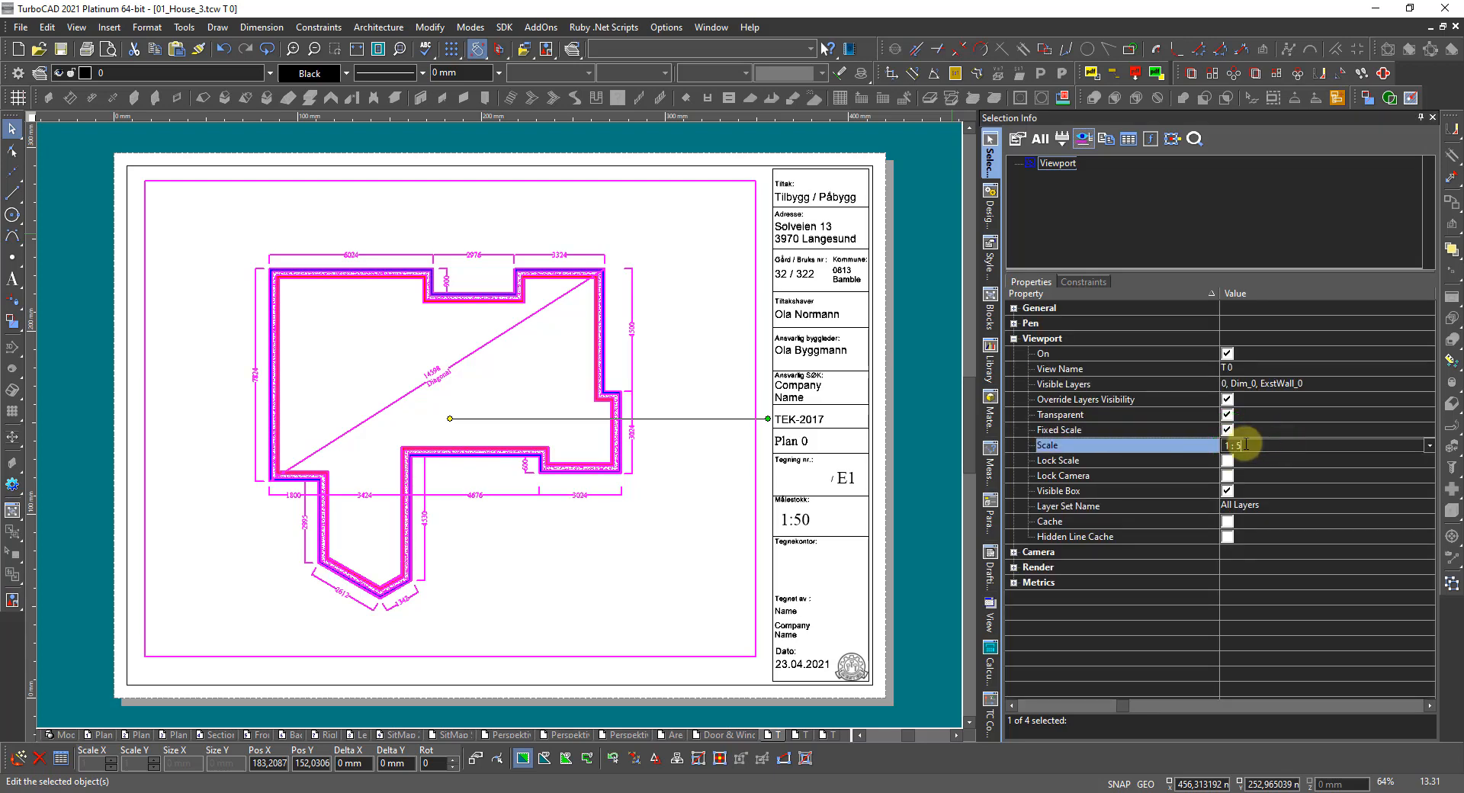
pyautogui.write('50')
pyautogui.press('Return')
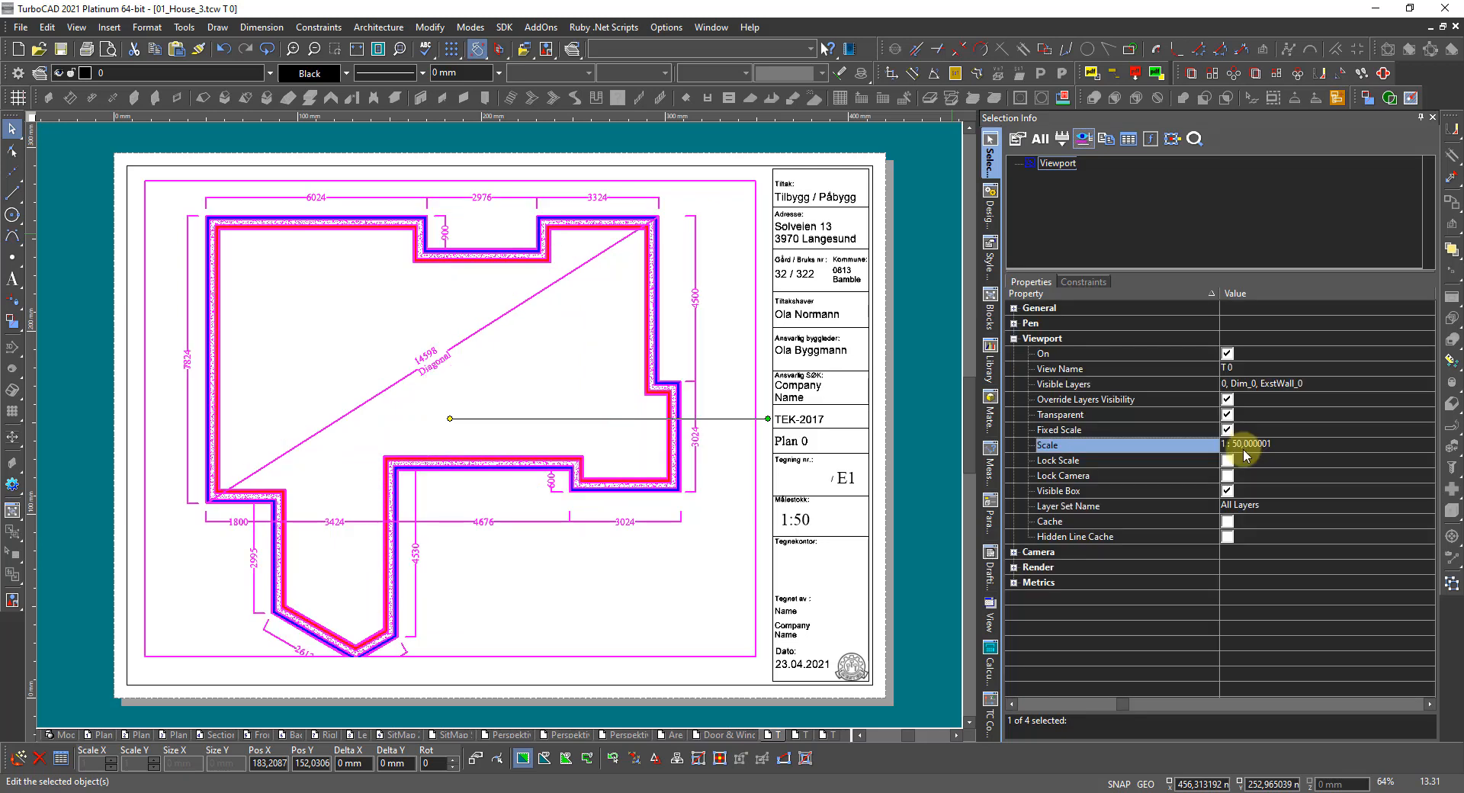
pyautogui.click(1227, 492)
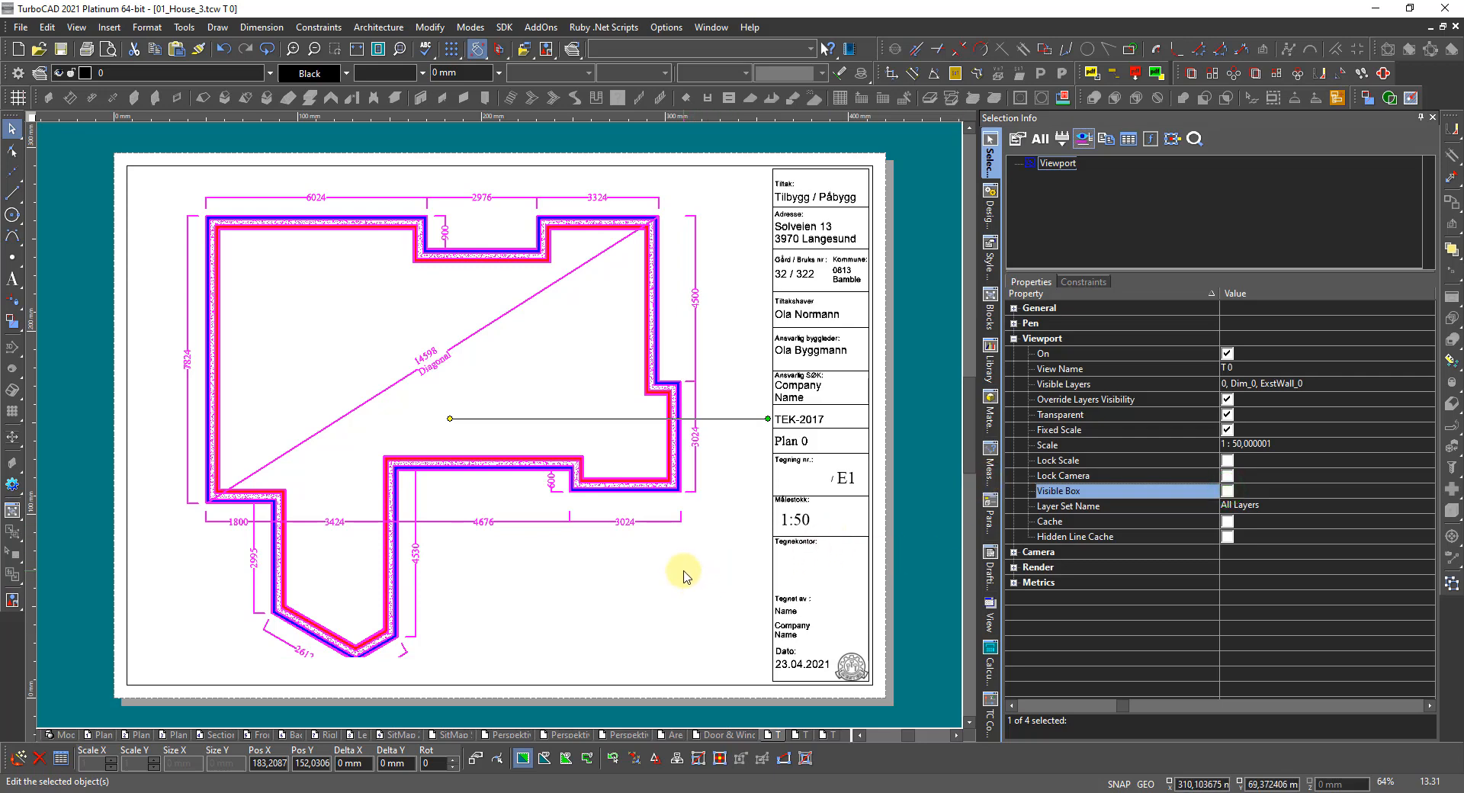
pyautogui.click(686, 597)
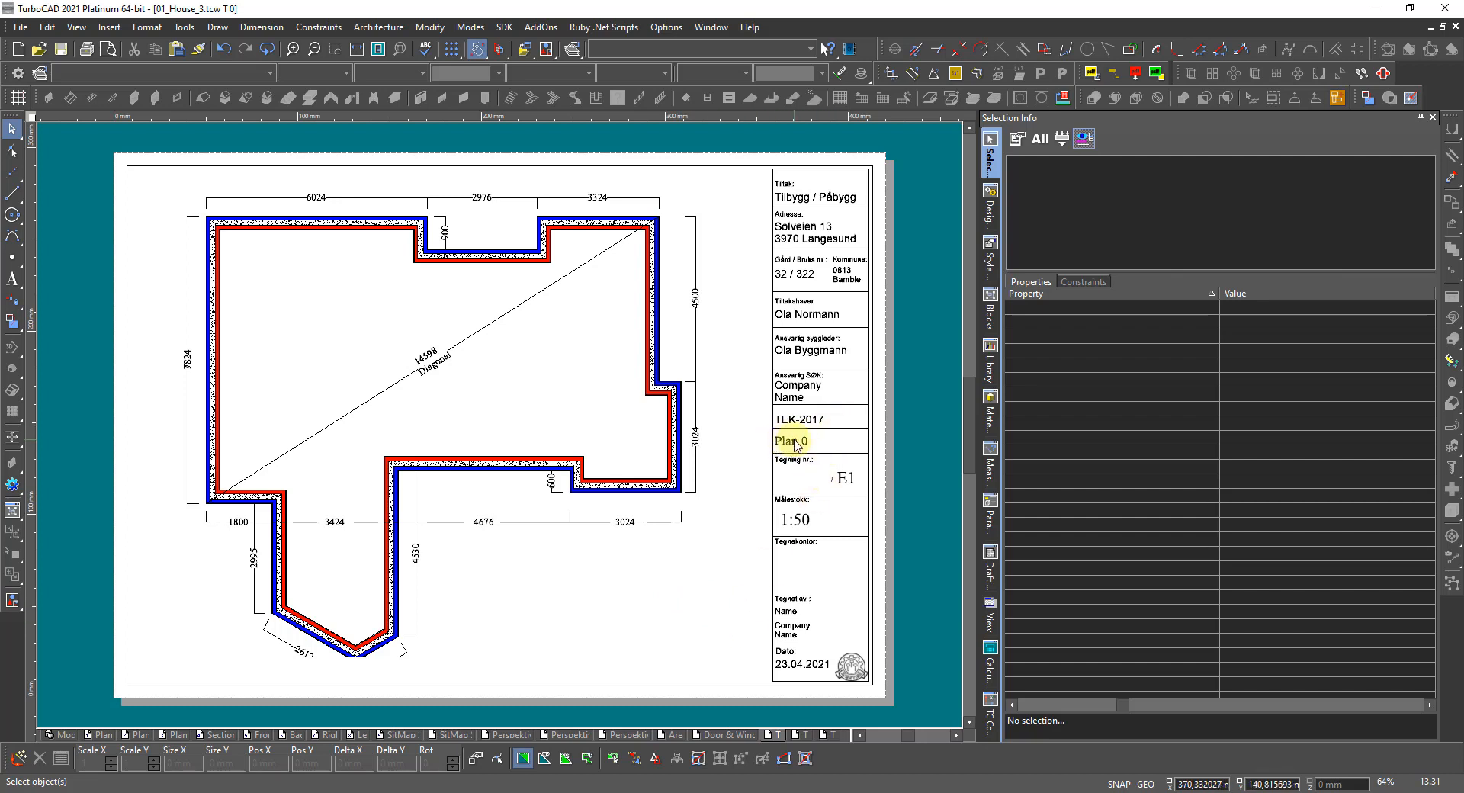
# Step: Change the "Plan 0" text in the T 0 title block to "Ground"
pyautogui.click(796, 442)
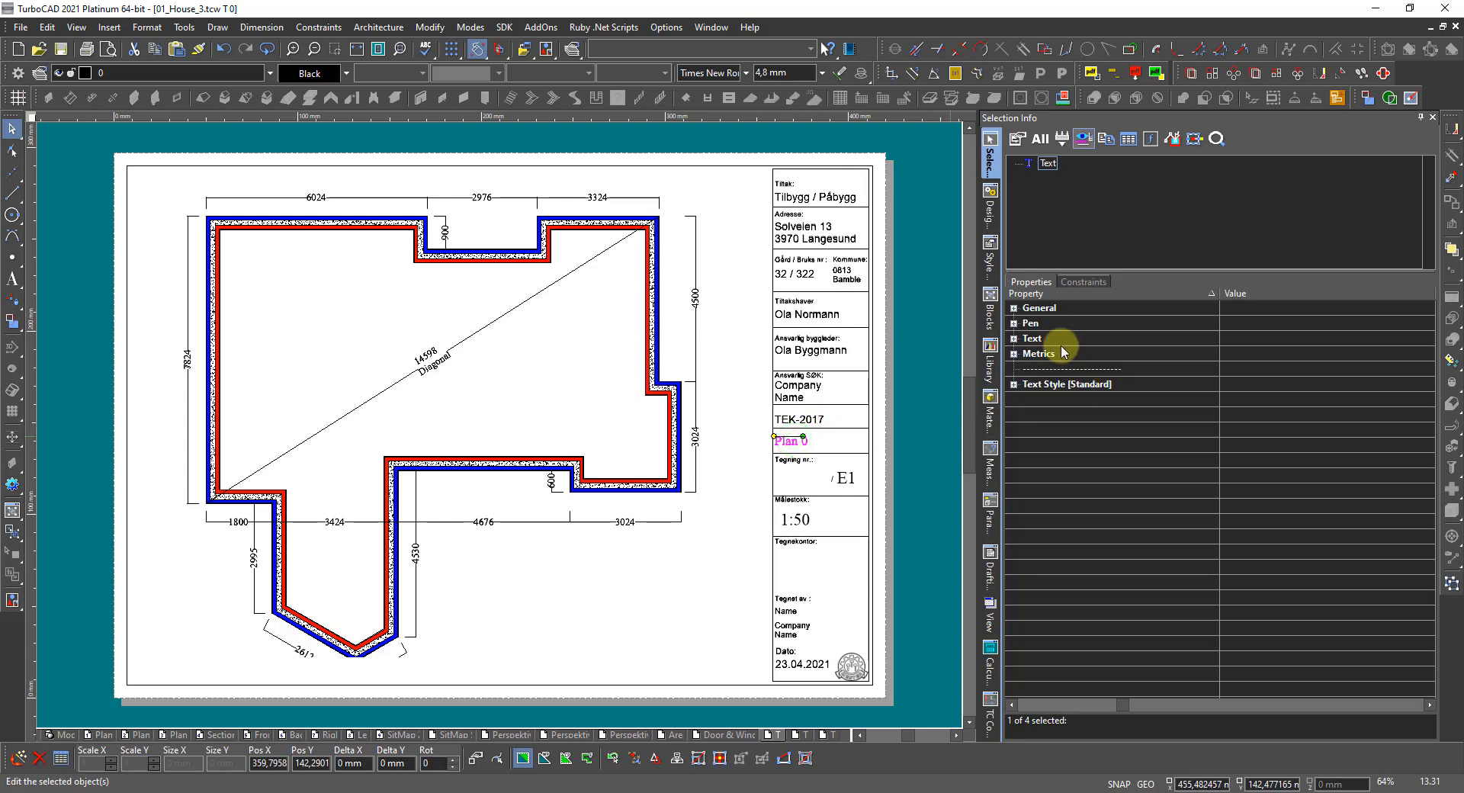
pyautogui.click(1014, 308)
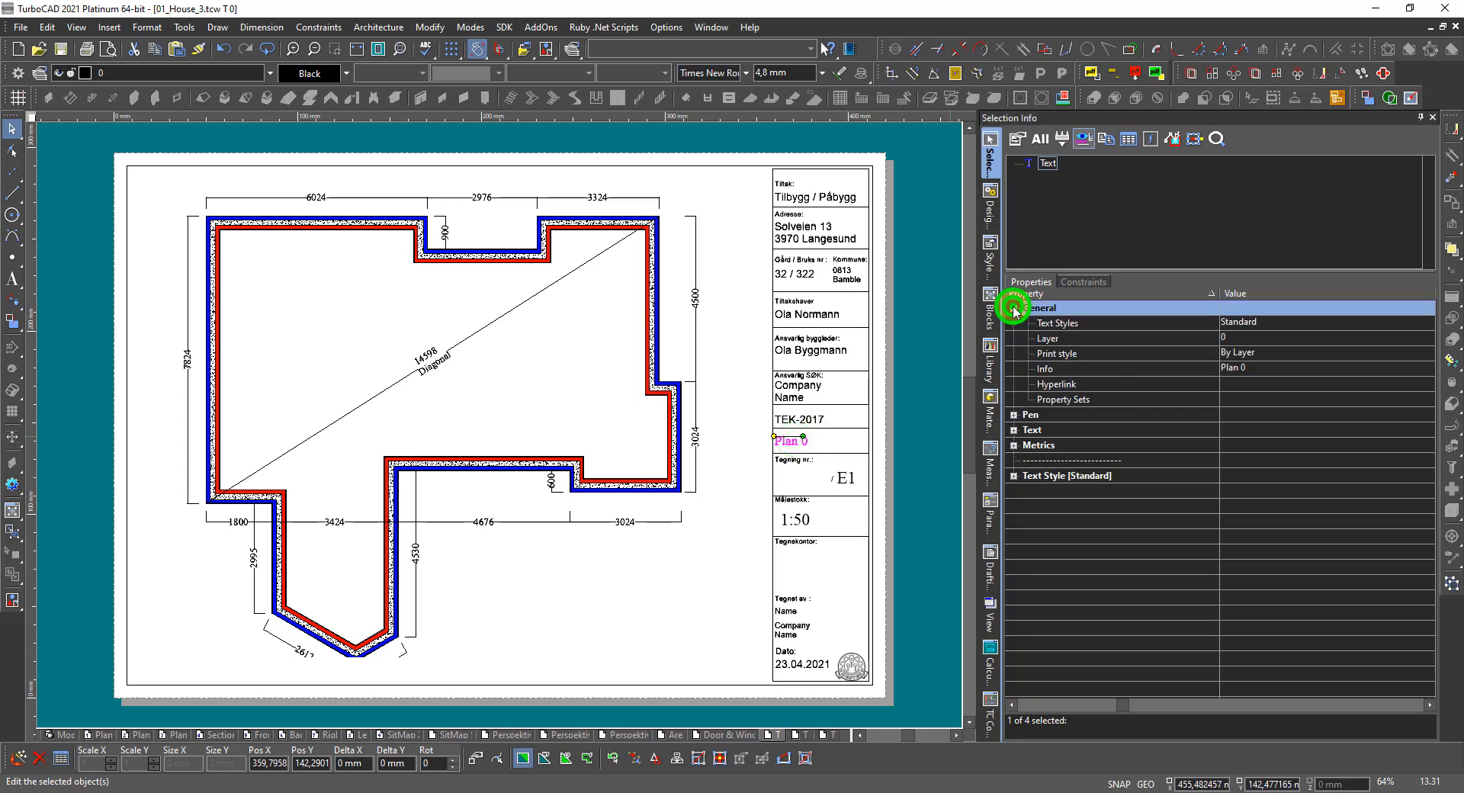
pyautogui.click(1268, 369)
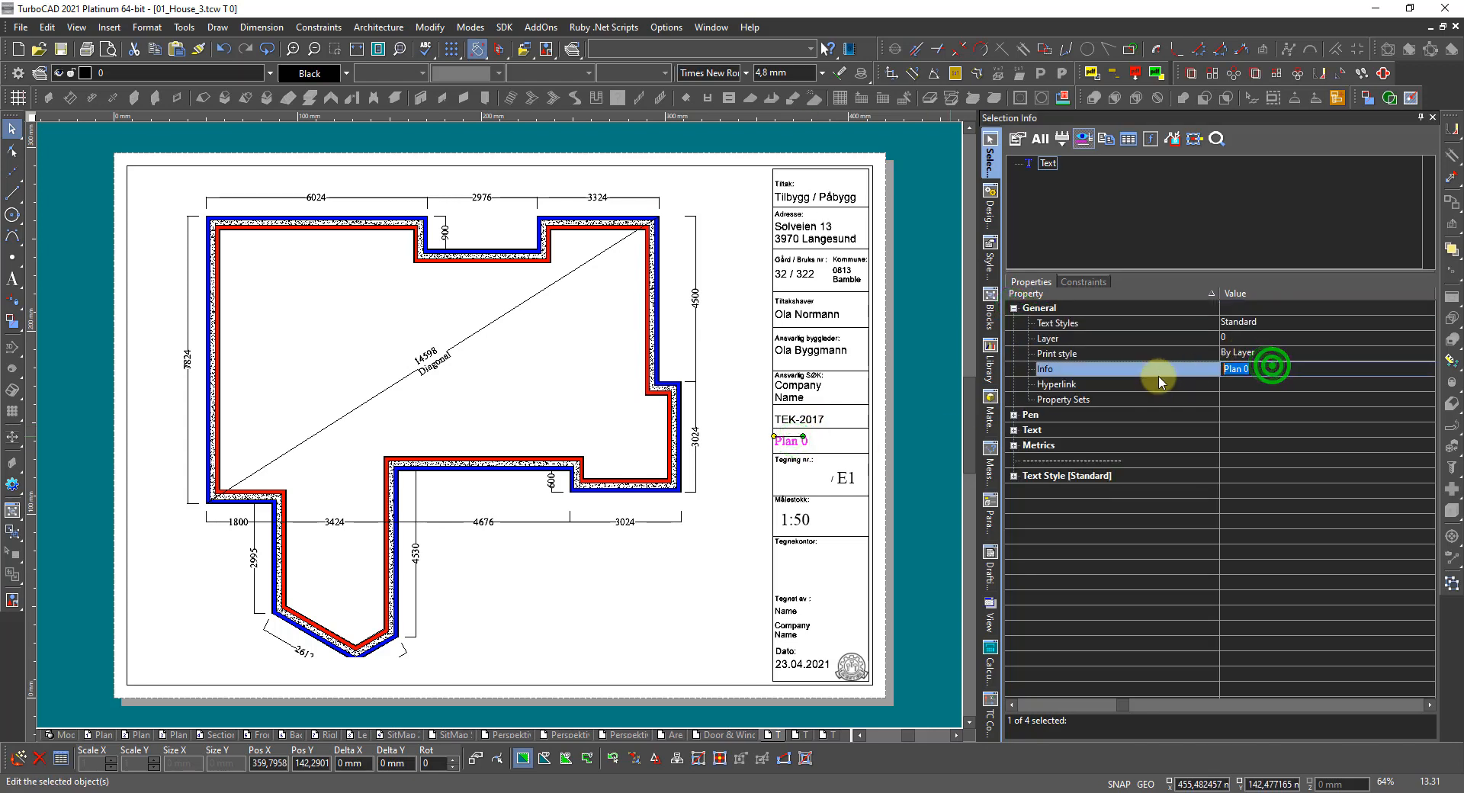
pyautogui.write('Gr')
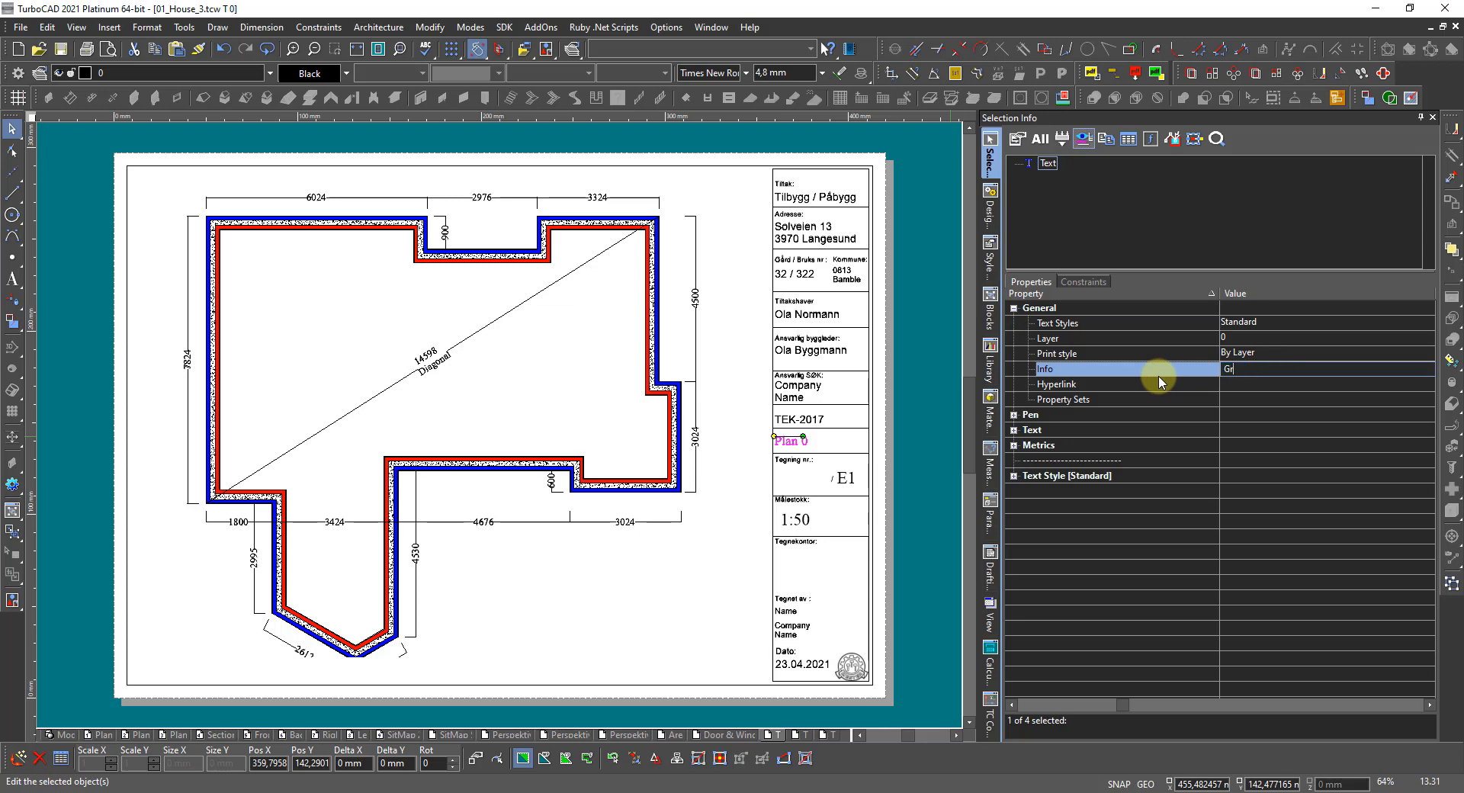
pyautogui.write('ound')
pyautogui.press('Return')
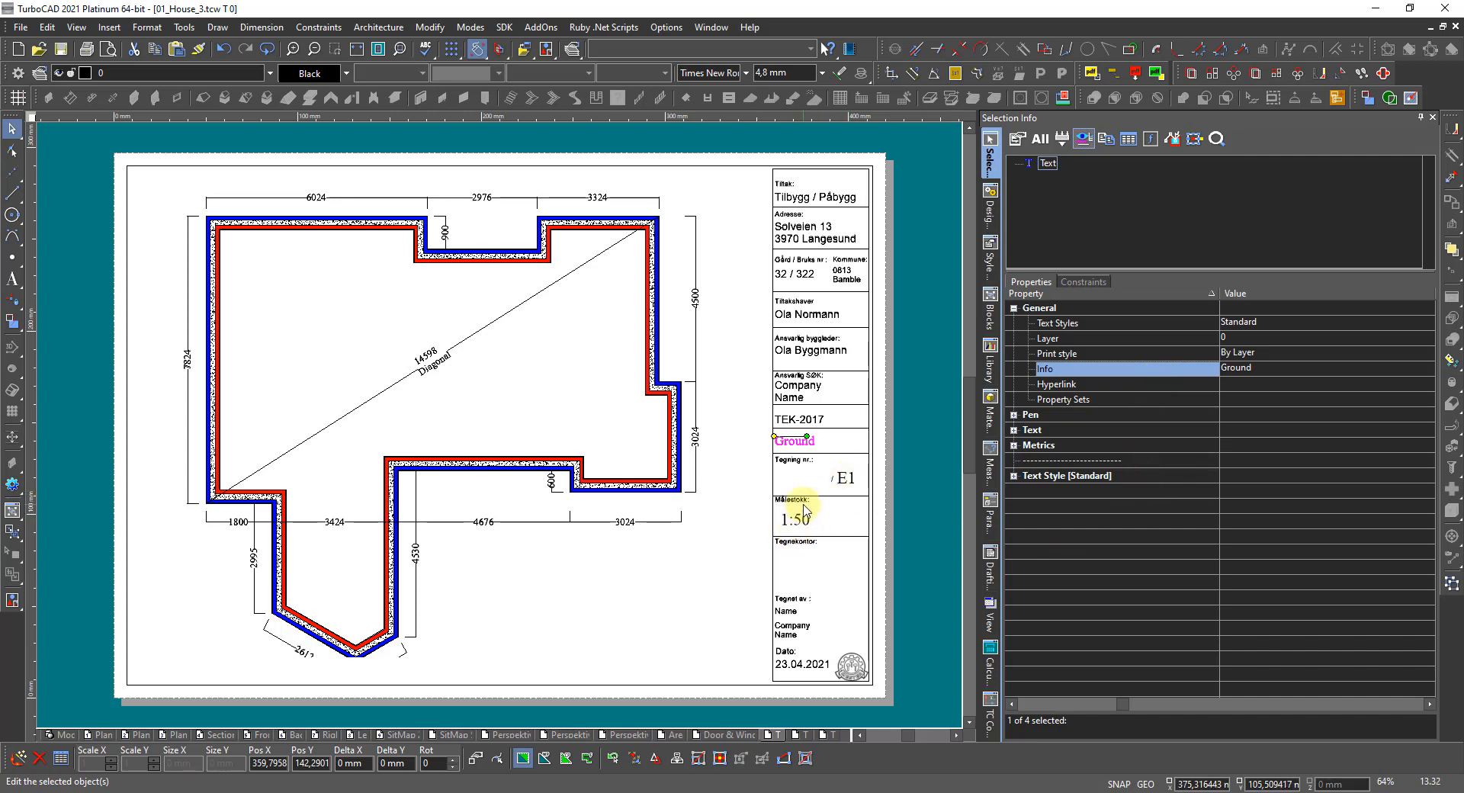
pyautogui.click(698, 621)
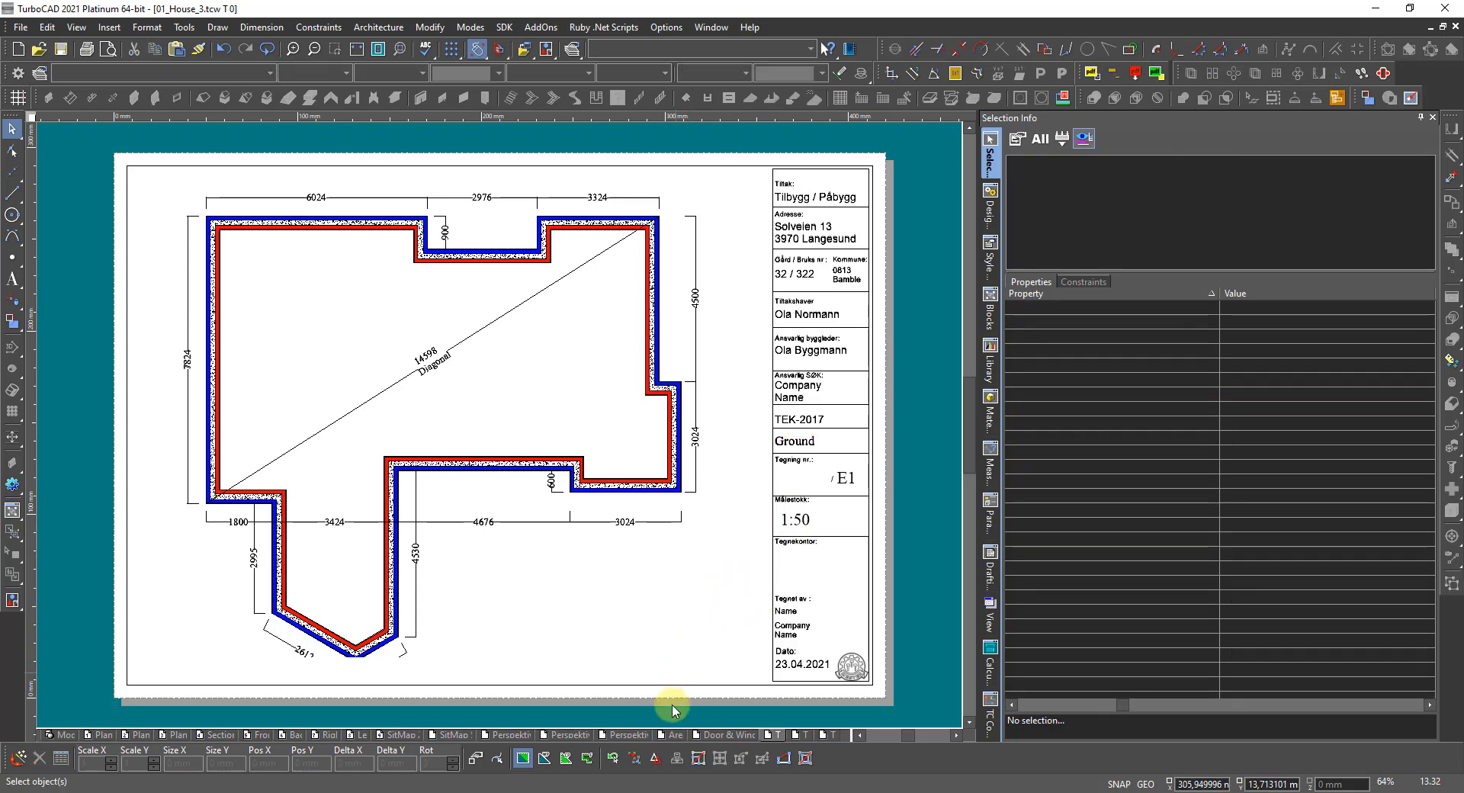
# Step: From the T 1 sheet, hide the 0_Foundation layer group, show 1_Plan, and check the plan in model space
pyautogui.click(800, 735)
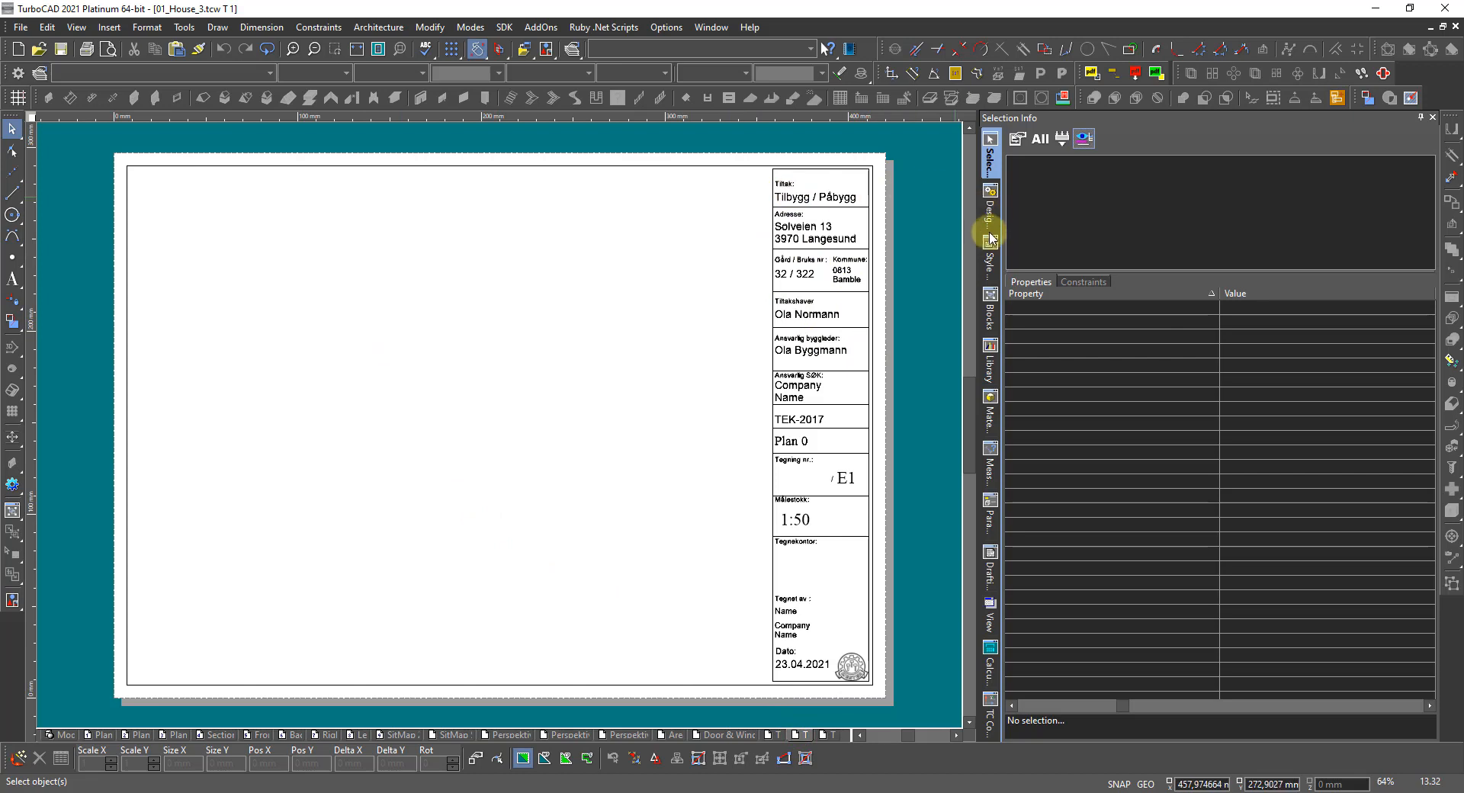
pyautogui.click(990, 199)
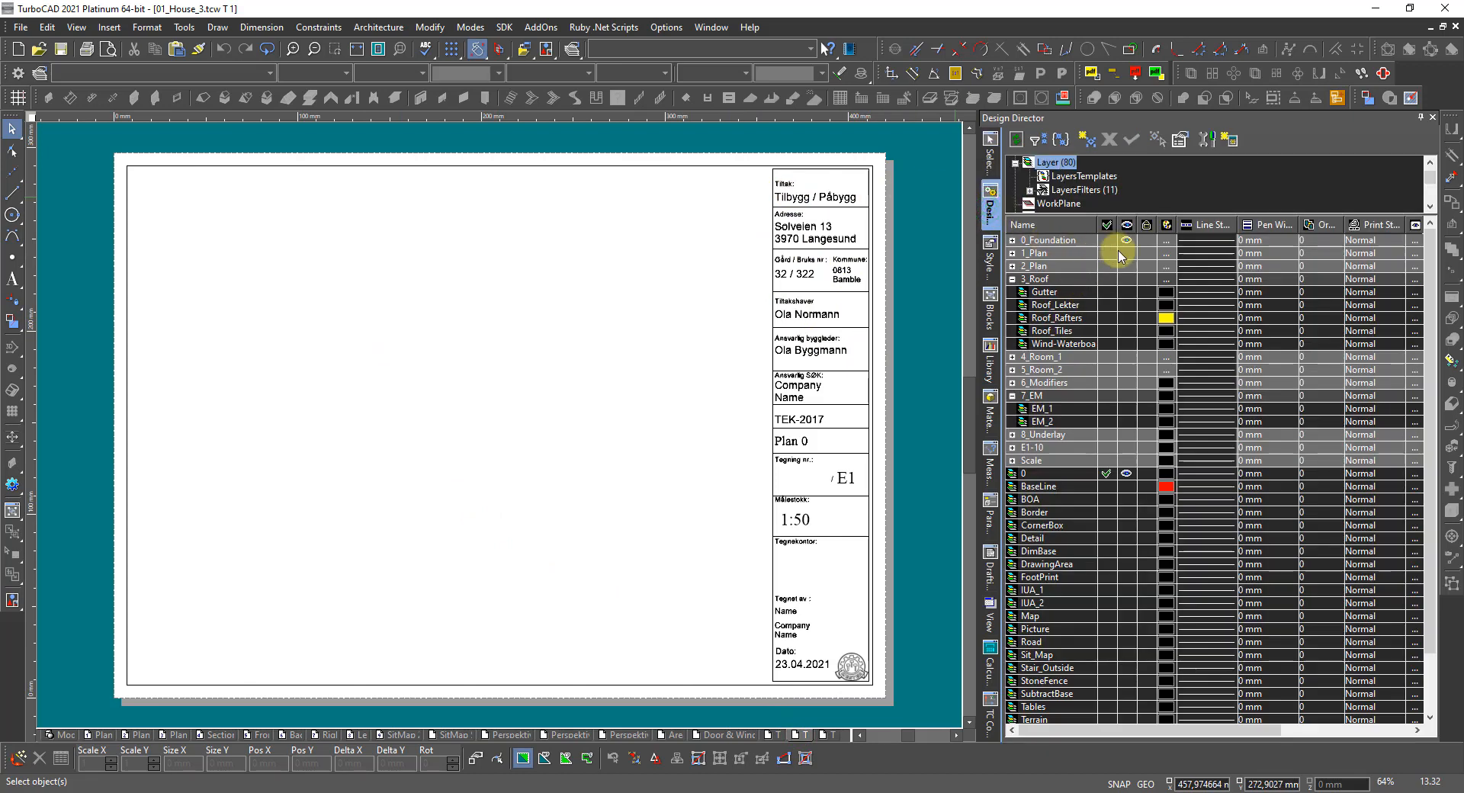
pyautogui.click(1125, 241)
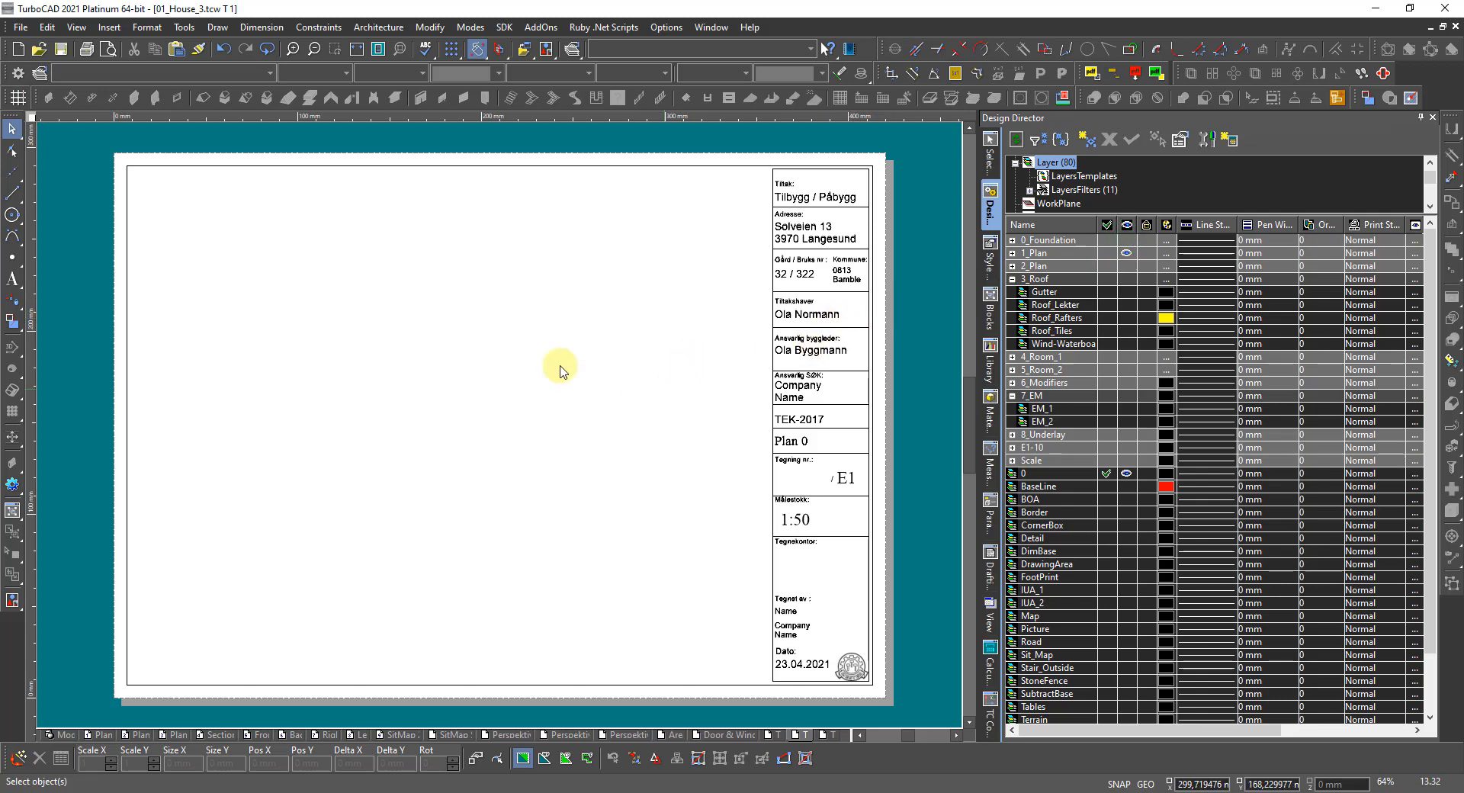
pyautogui.click(56, 736)
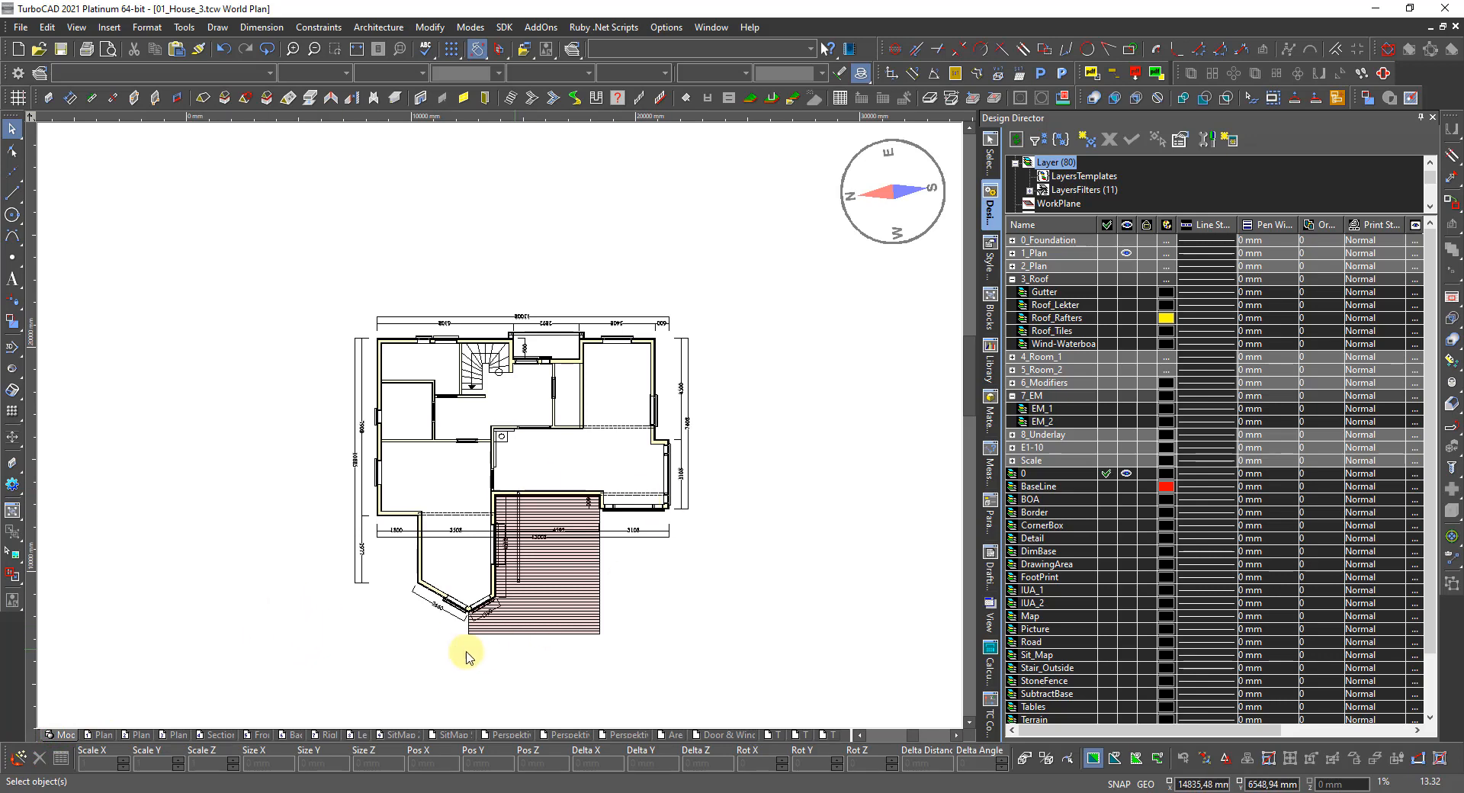
# Step: Draw a viewport of about 331 x 270 mm in the empty area beside the T 1 title block
pyautogui.click(800, 736)
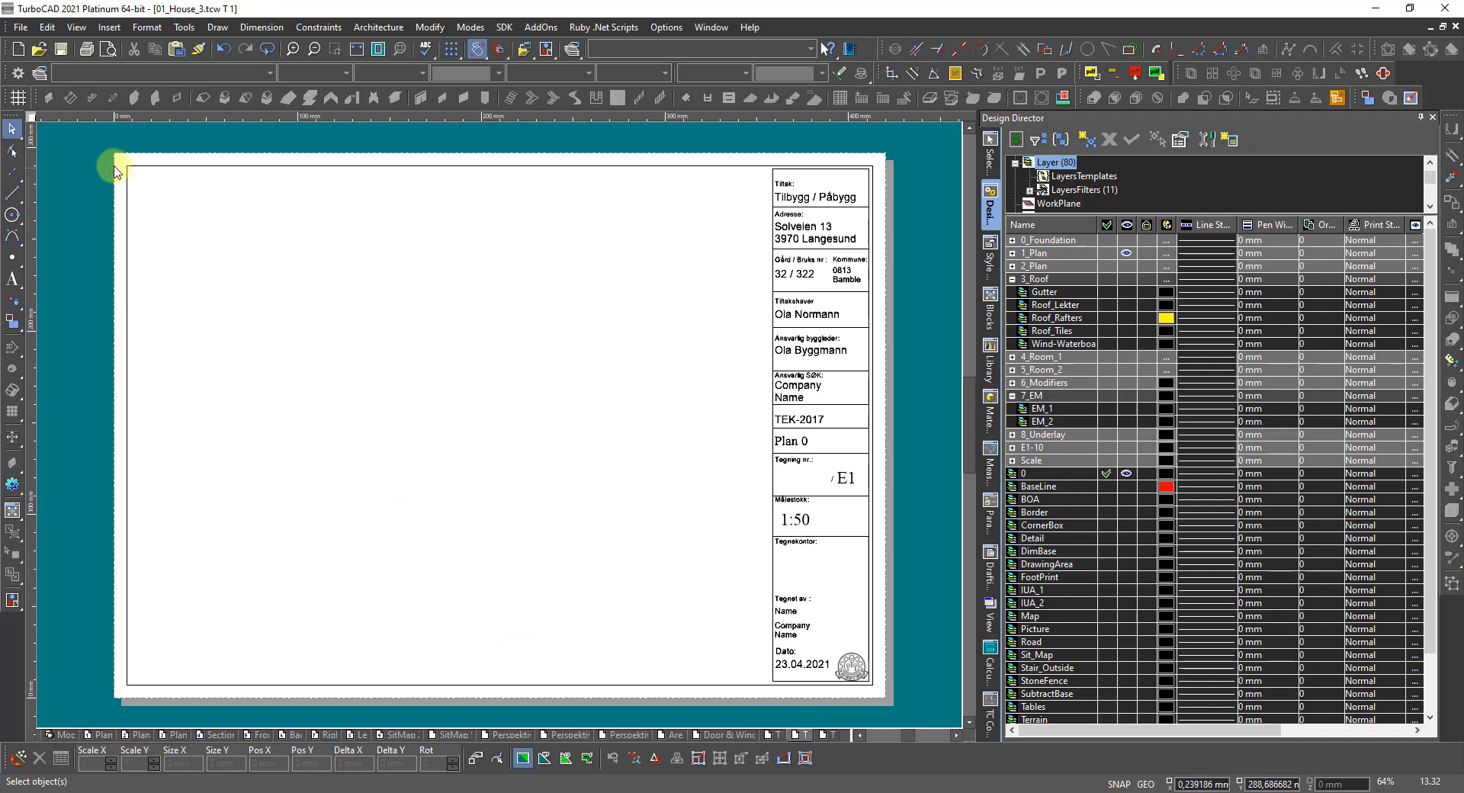
pyautogui.click(12, 603)
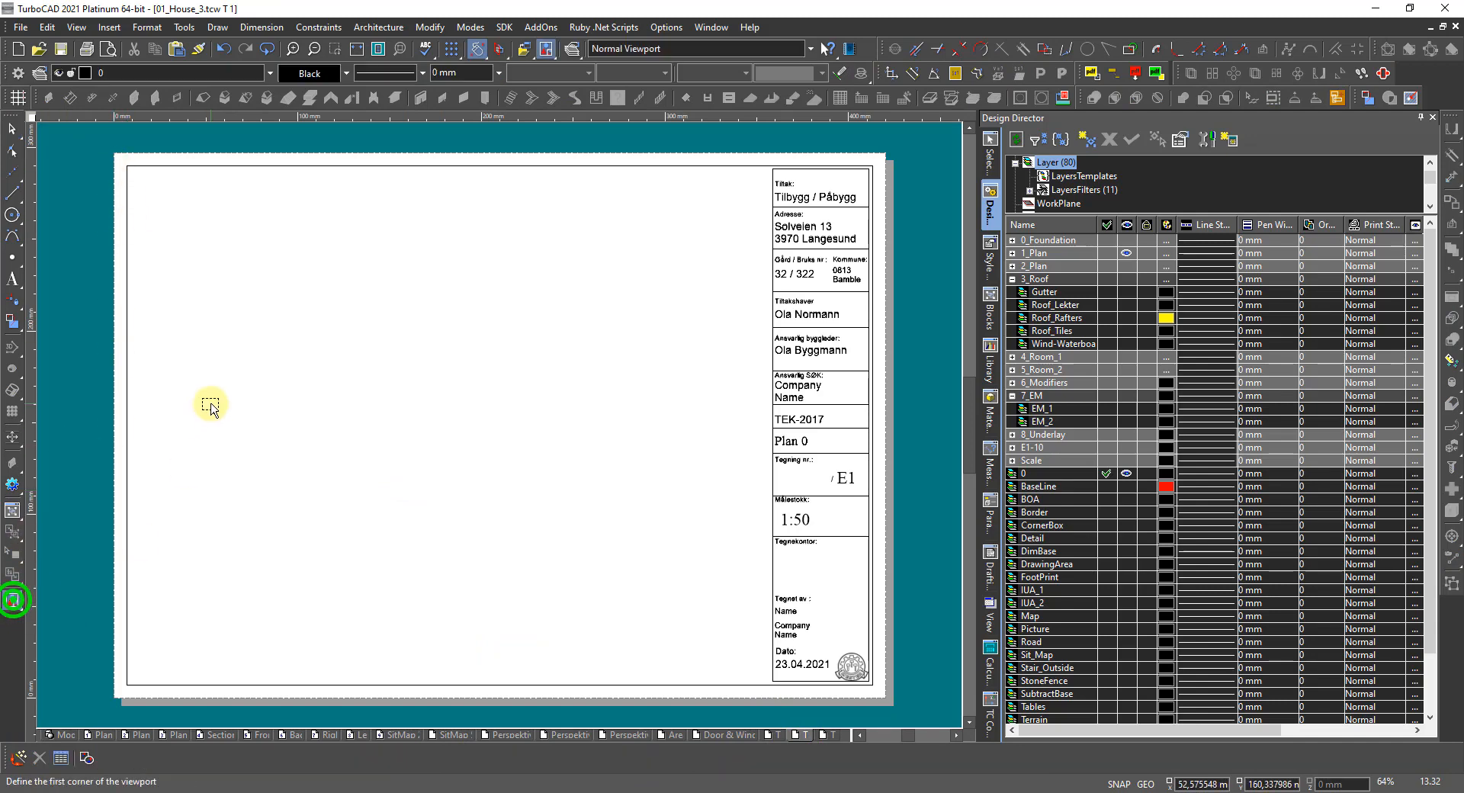
pyautogui.click(145, 182)
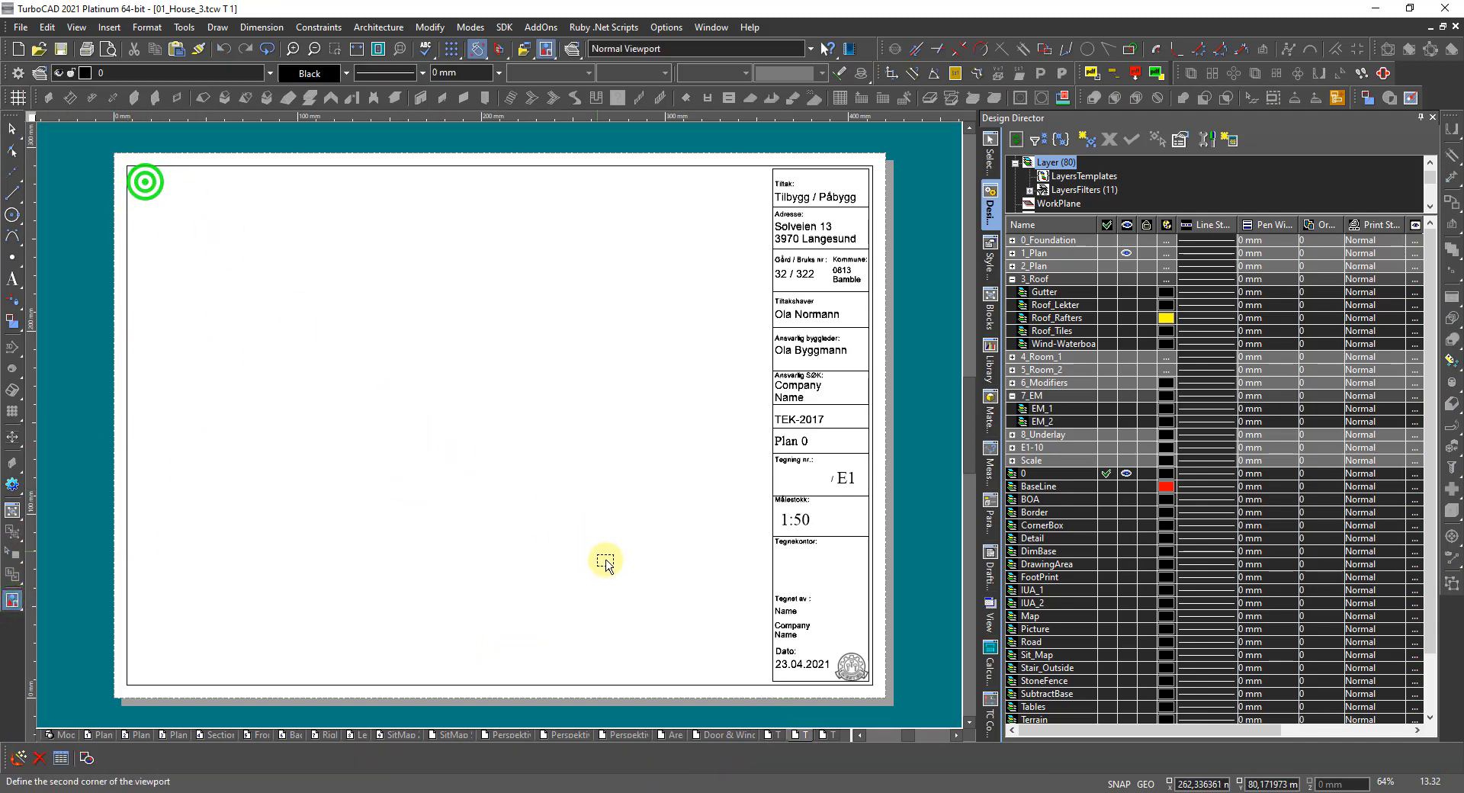
pyautogui.click(752, 677)
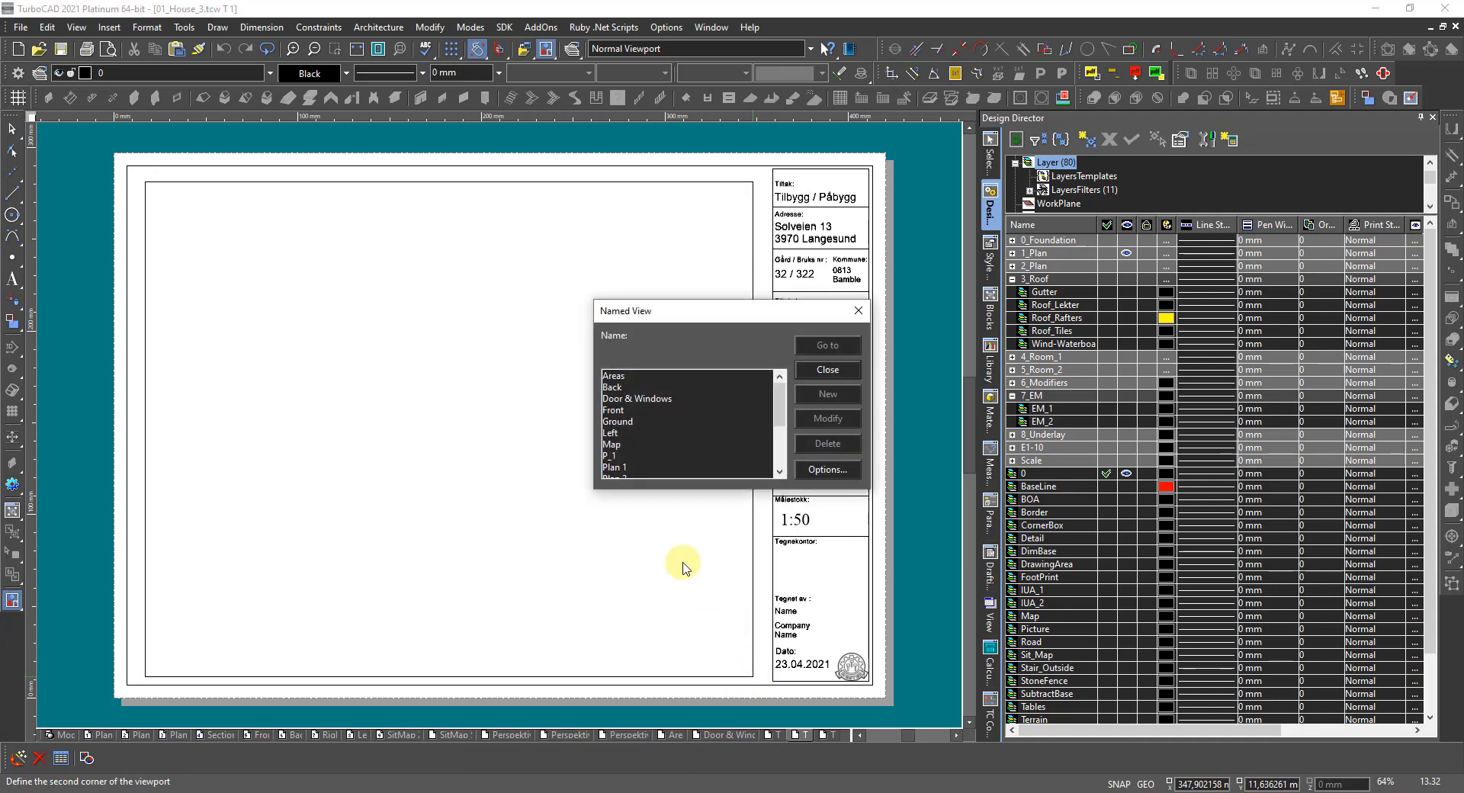
# Step: Assign the T 1 named view to the new viewport and finish the viewport command
pyautogui.scroll(-3, 656, 450)
pyautogui.scroll(-1, 621, 458)
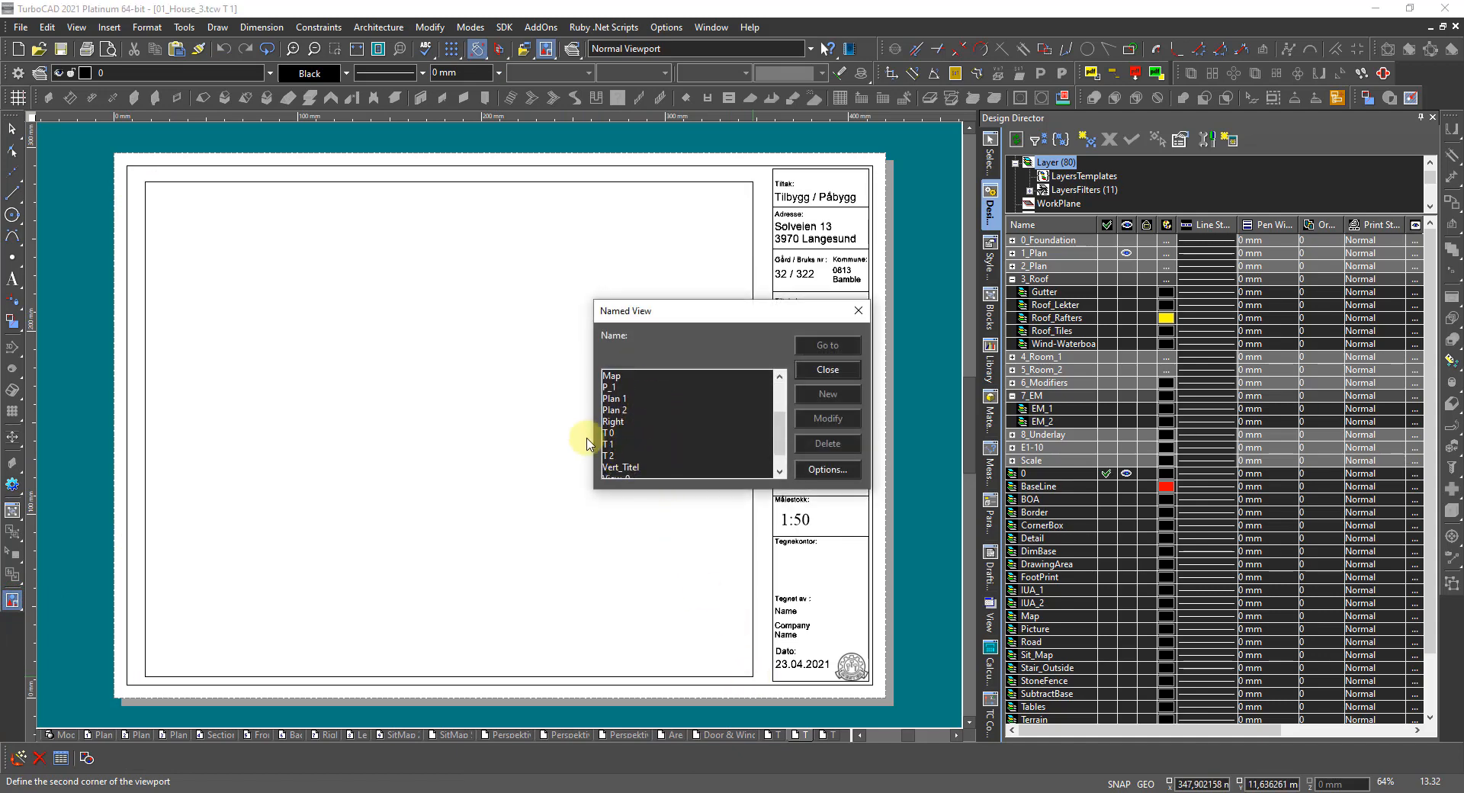
pyautogui.click(611, 445)
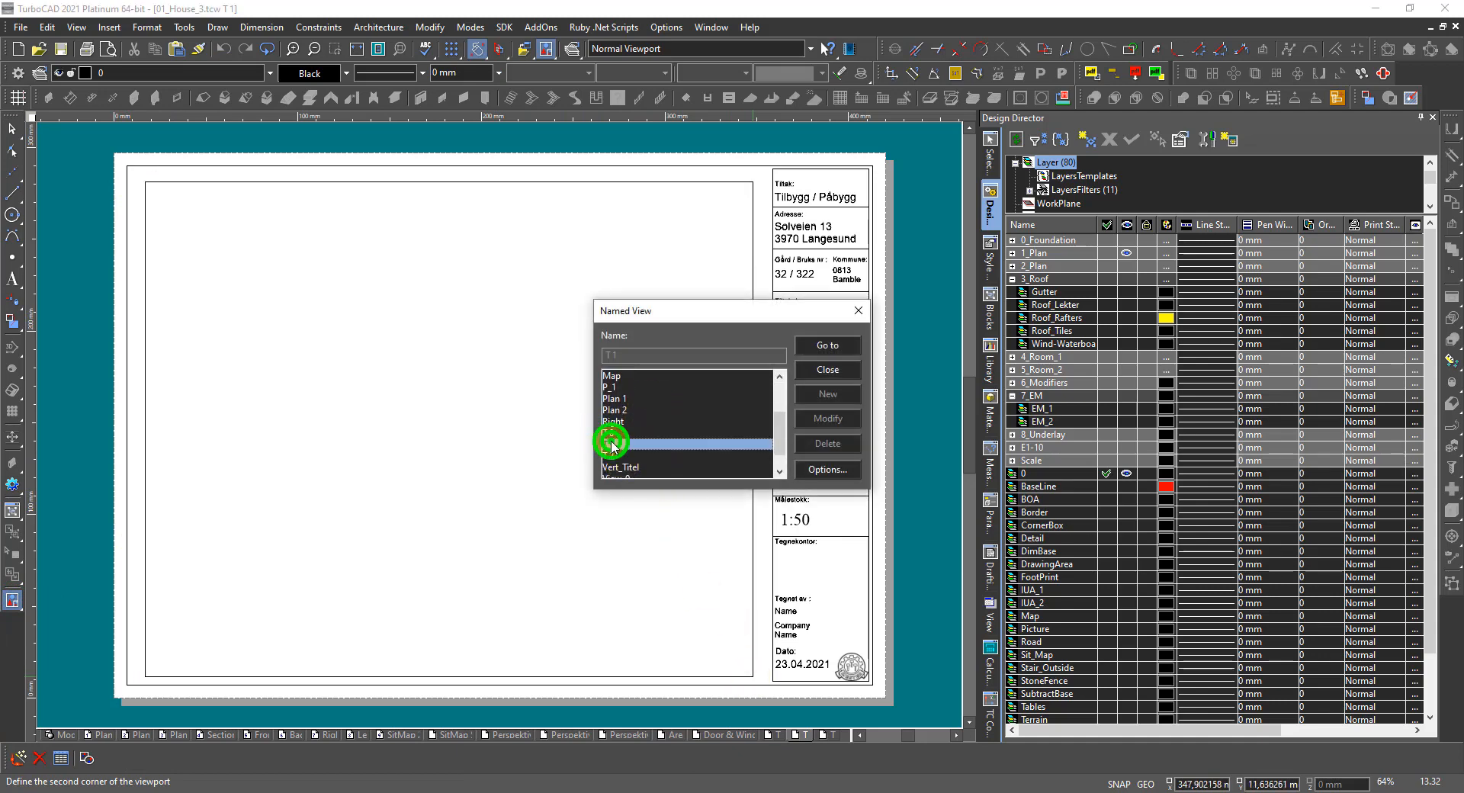
pyautogui.click(814, 347)
pyautogui.click(825, 371)
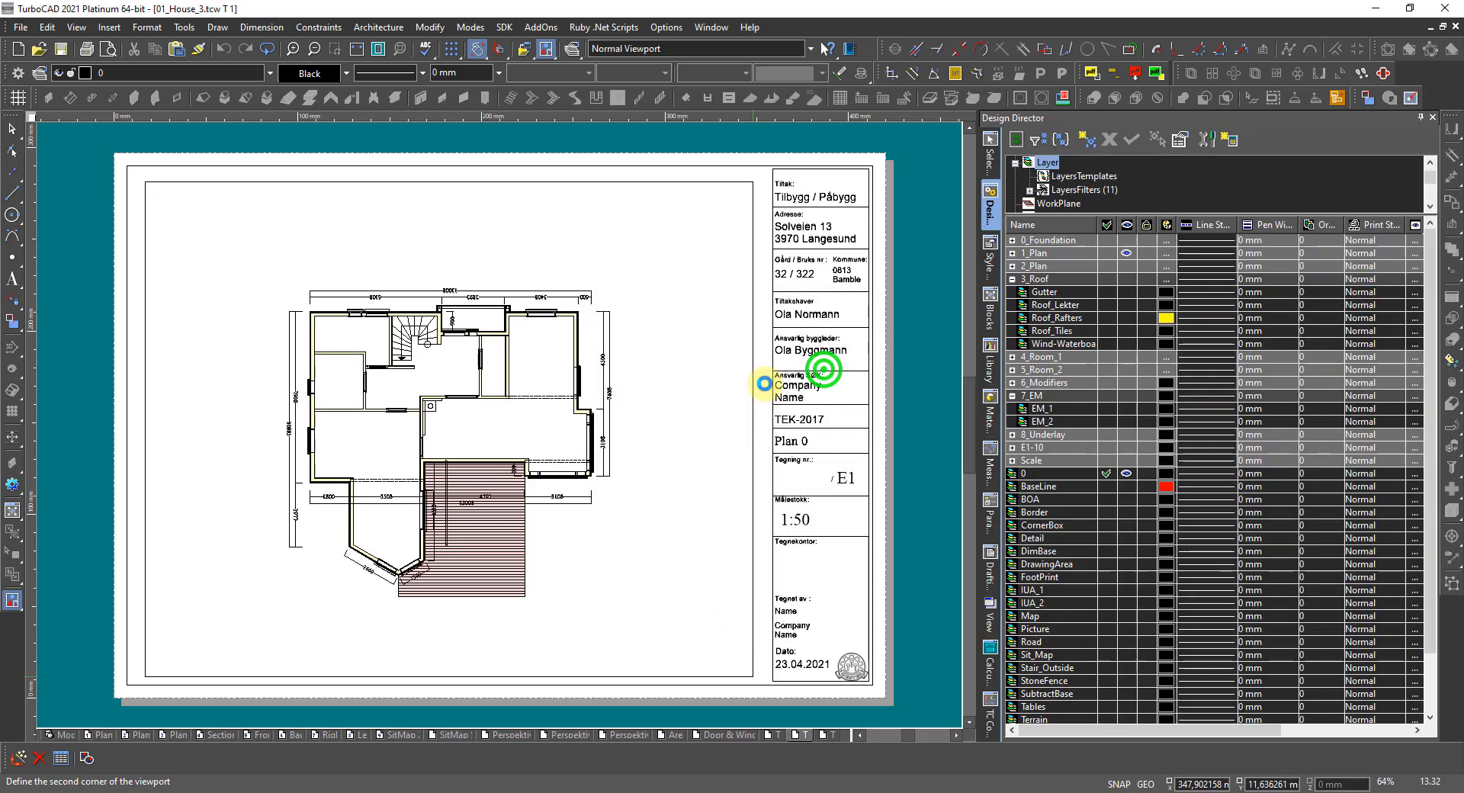
pyautogui.press('space')
# Step: Give the T 1 viewport a fixed scale of 1:50
pyautogui.click(589, 469)
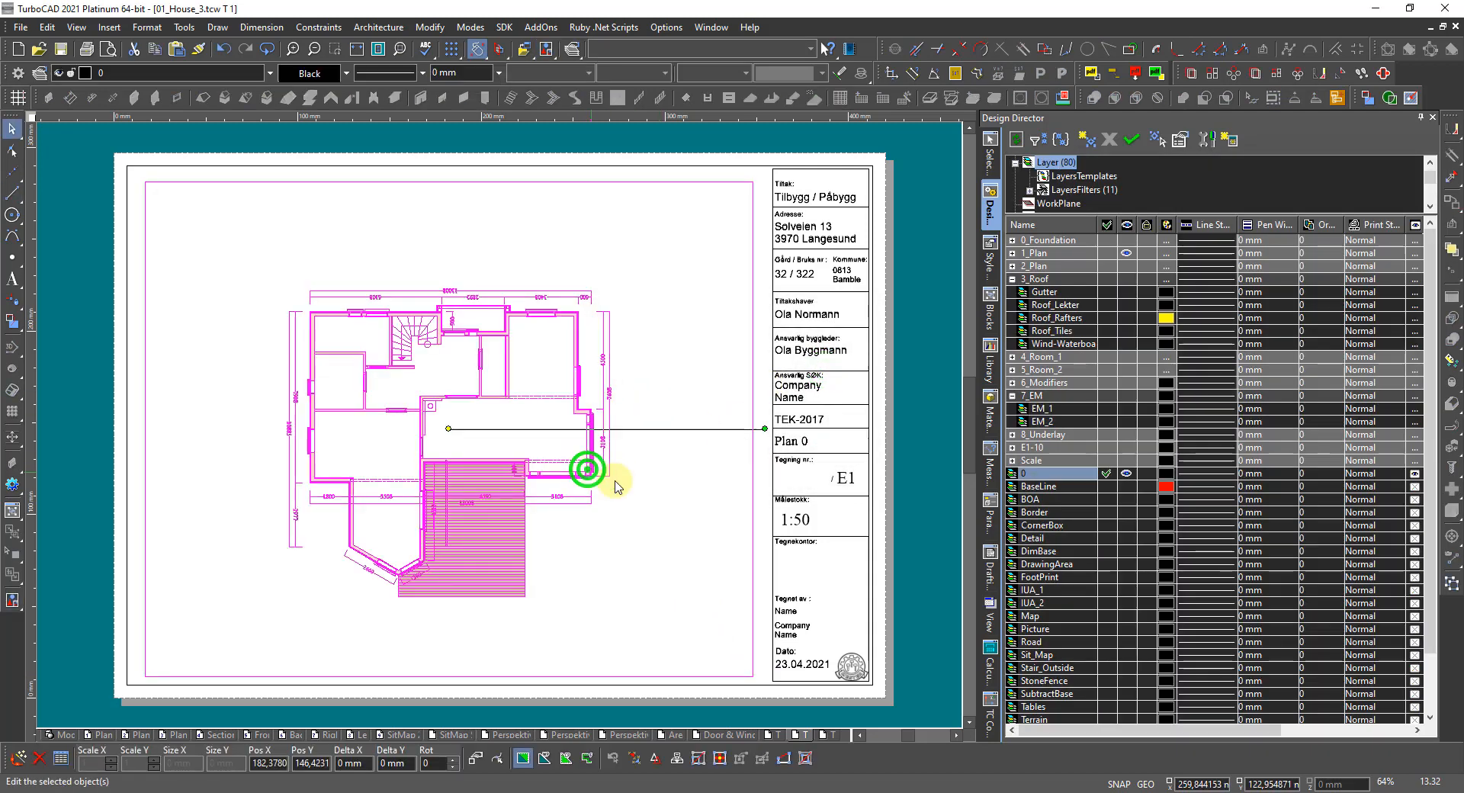
pyautogui.click(989, 157)
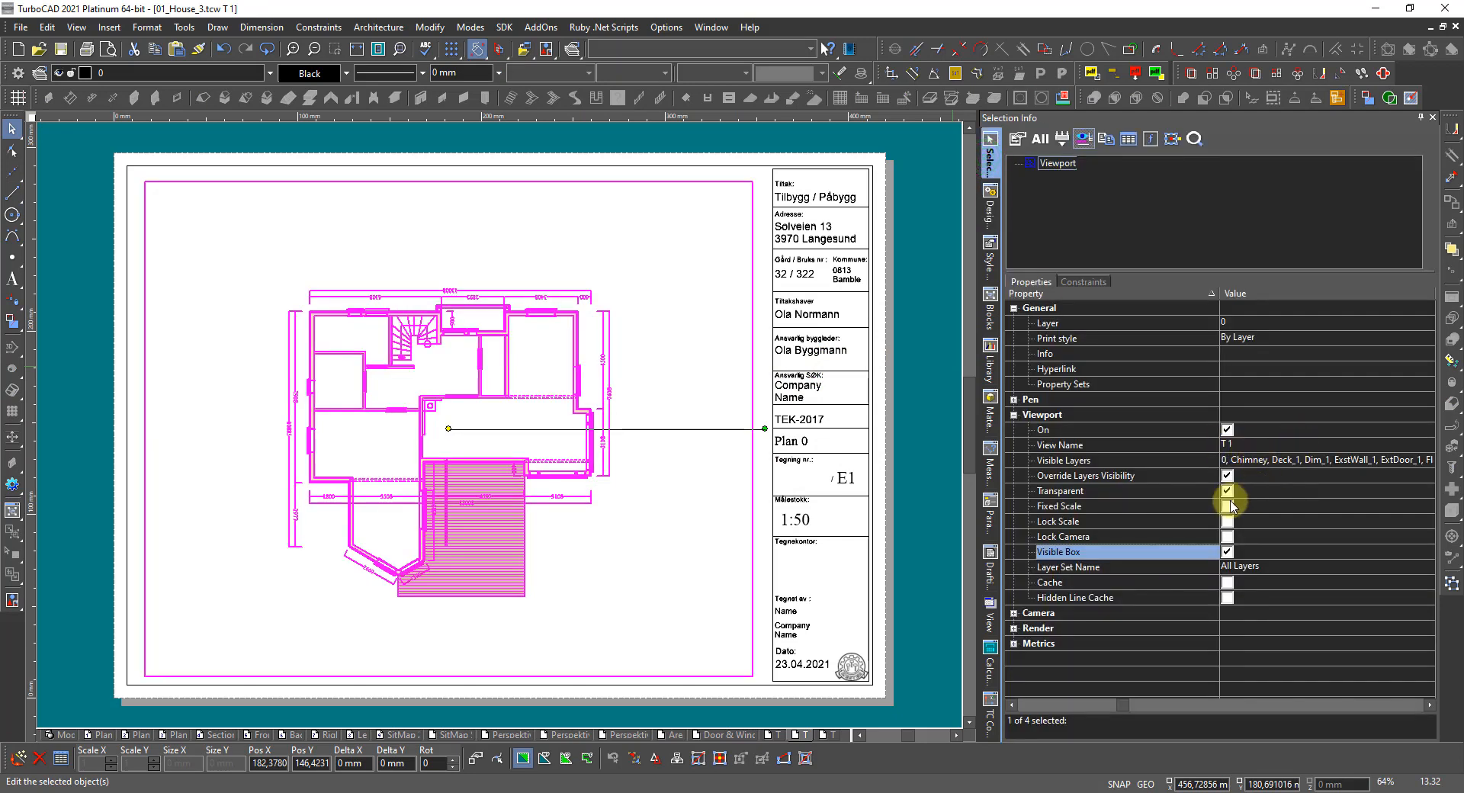
pyautogui.click(1226, 506)
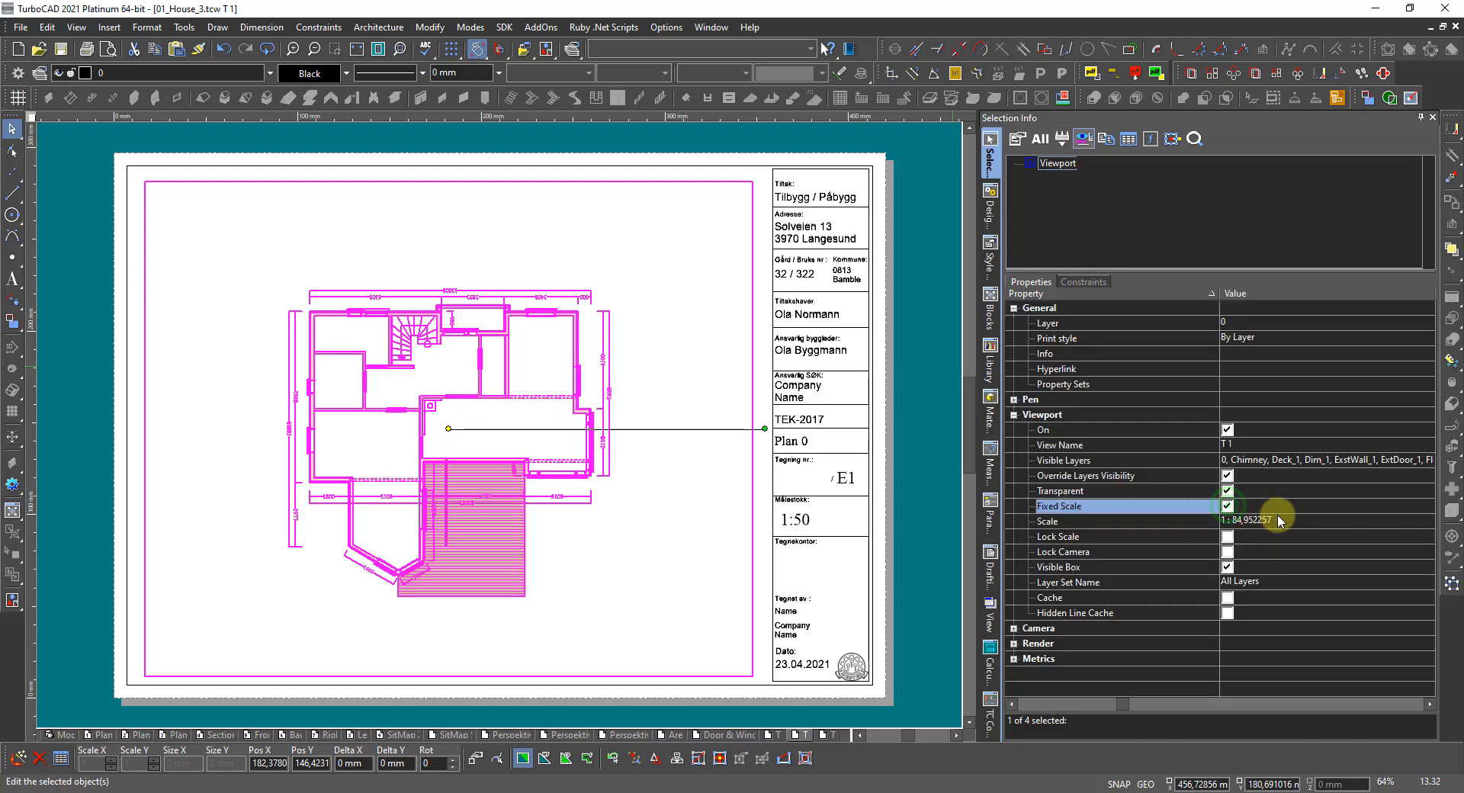
pyautogui.click(1274, 521)
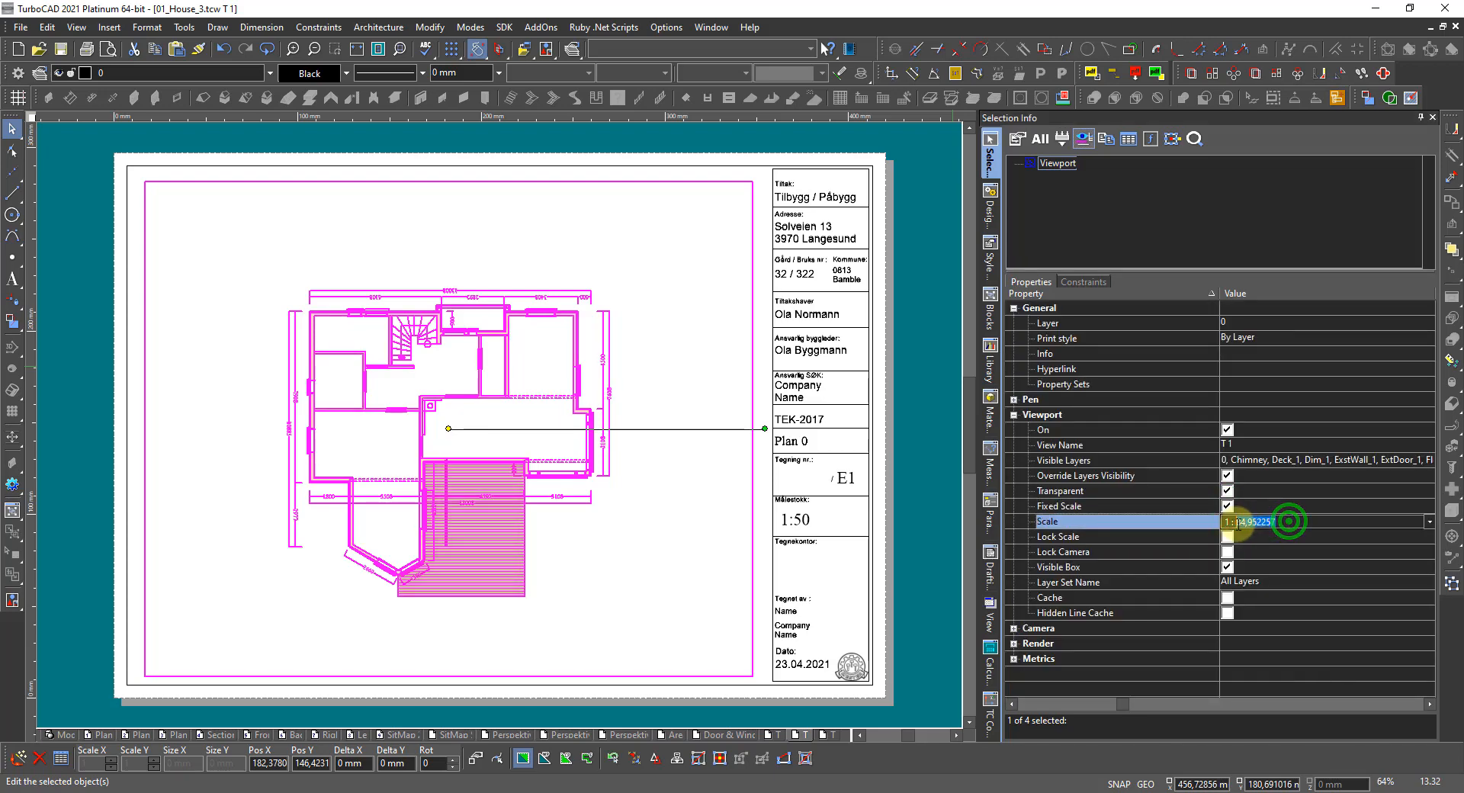
pyautogui.doubleClick(1281, 522)
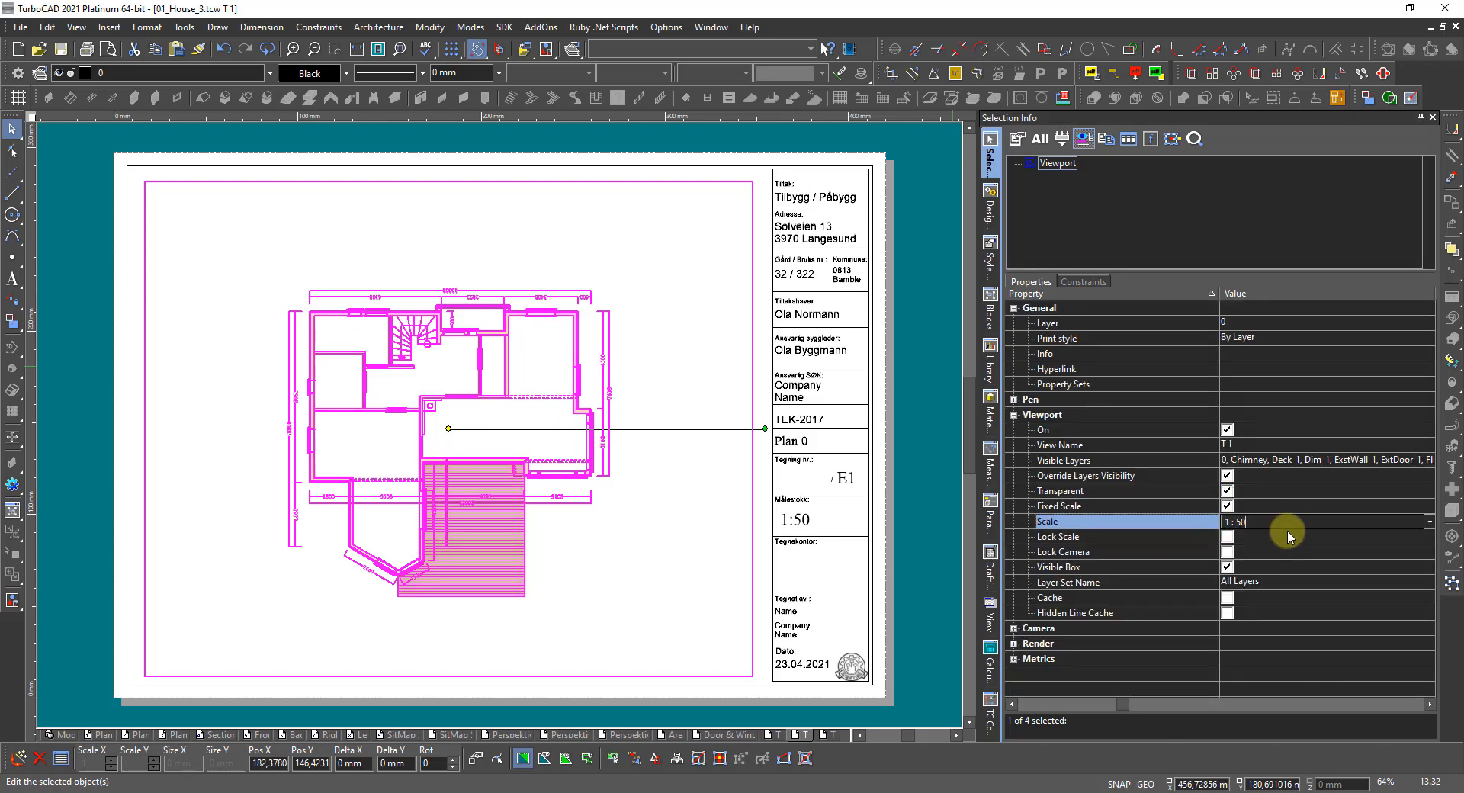
pyautogui.write('50')
pyautogui.press('Return')
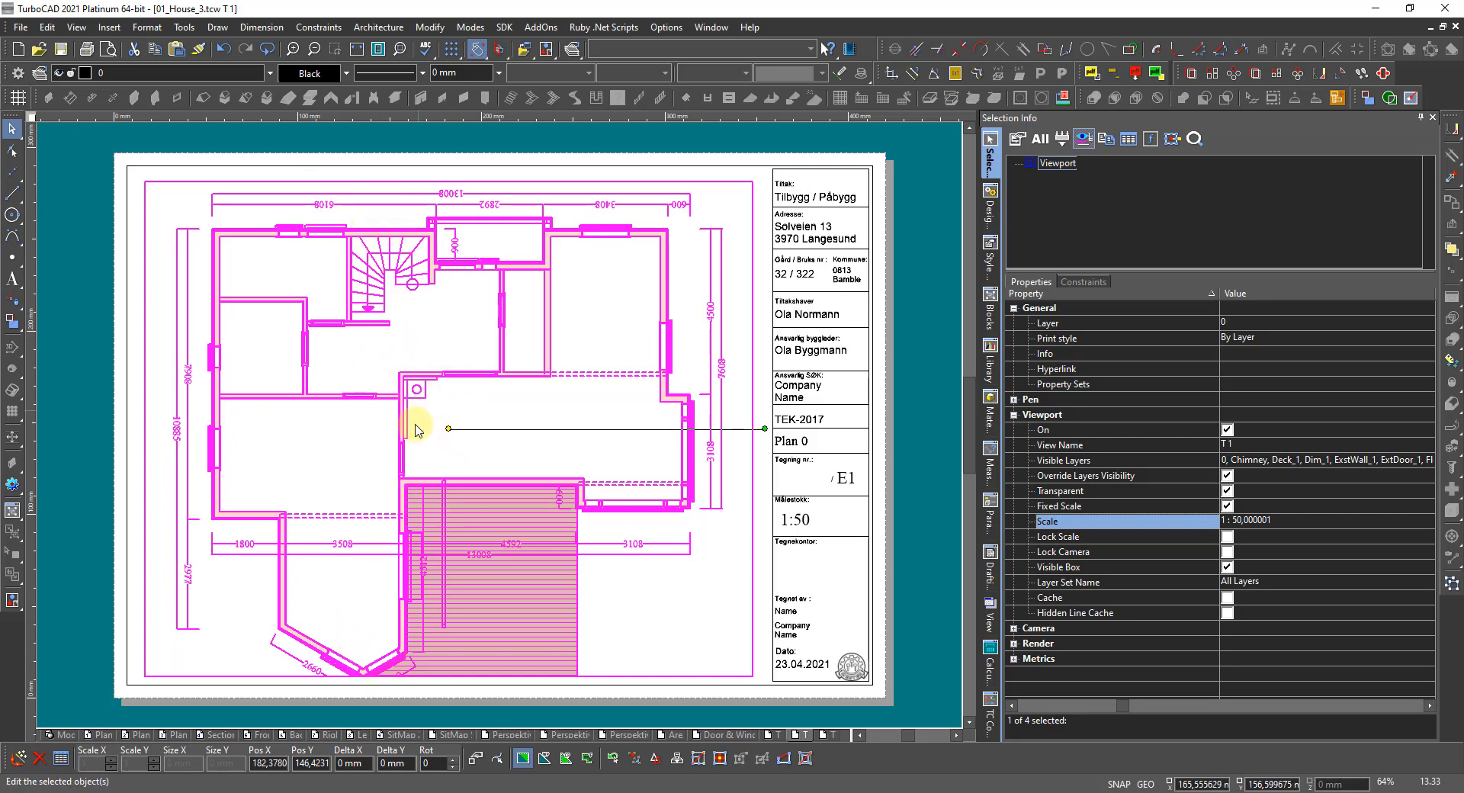
# Step: Move the T 1 viewport up by about 9 mm on the sheet and deselect it
pyautogui.click(447, 425)
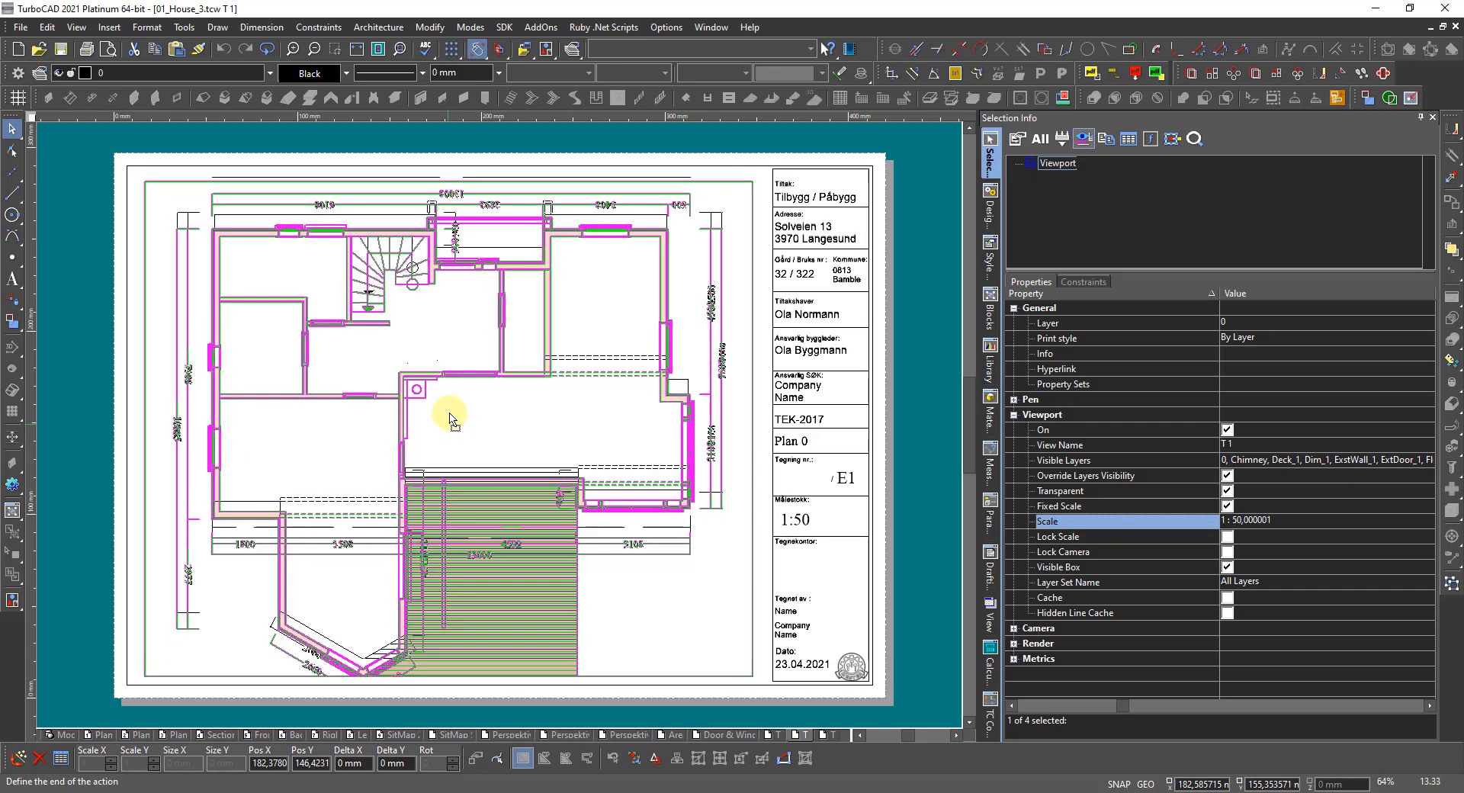
pyautogui.click(450, 416)
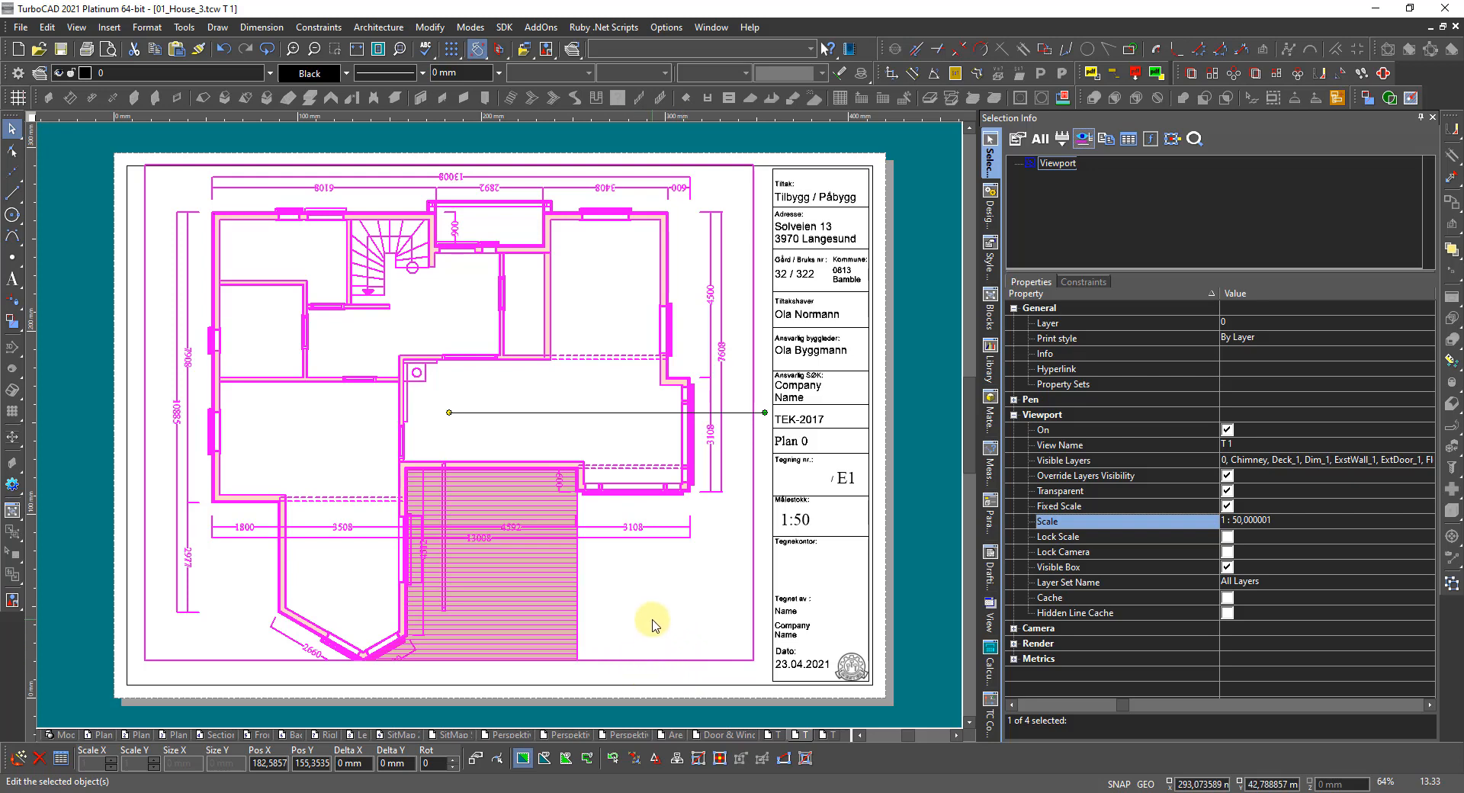
pyautogui.click(666, 672)
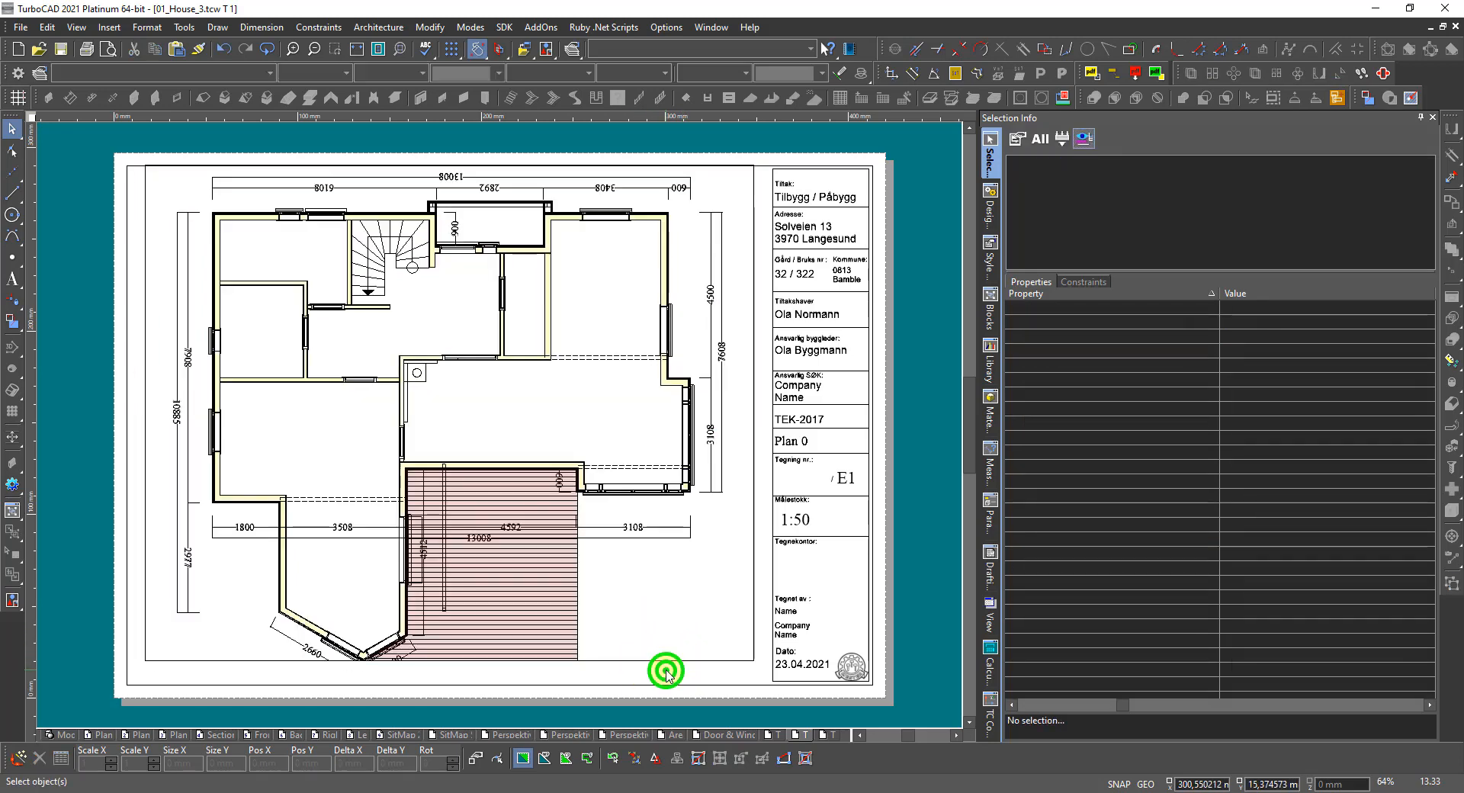
pyautogui.rightClick(661, 650)
pyautogui.click(696, 591)
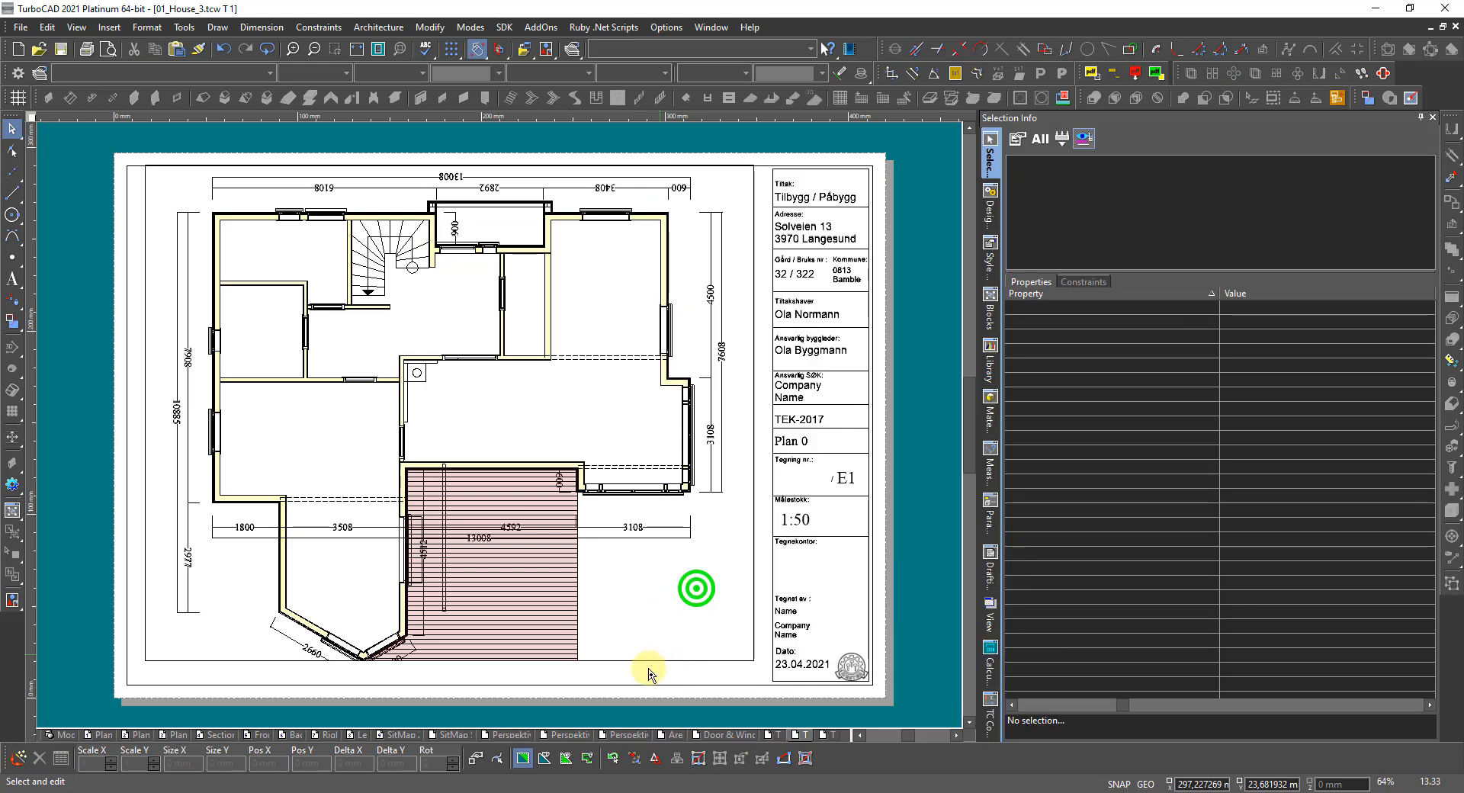
pyautogui.click(654, 661)
pyautogui.rightClick(662, 666)
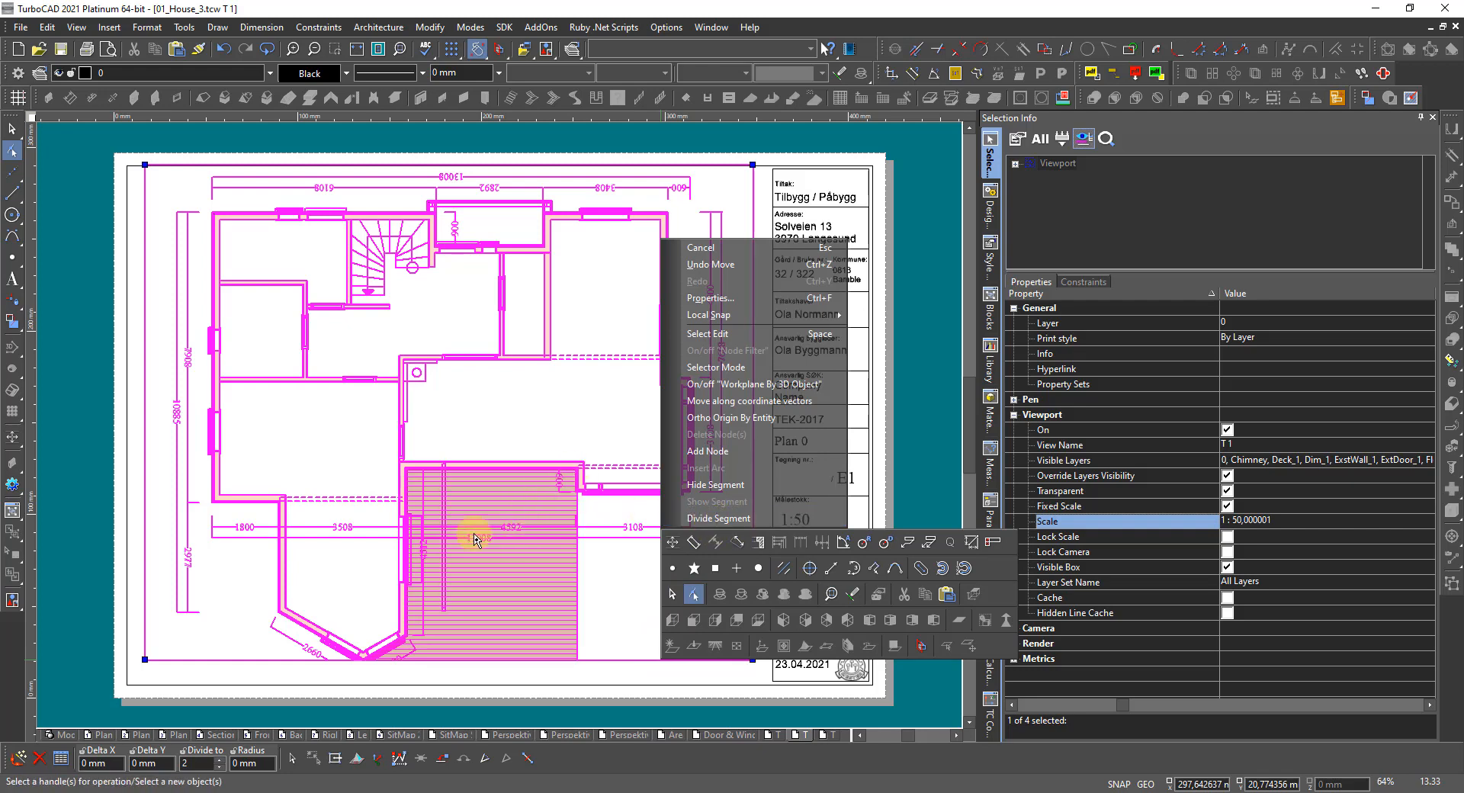
pyautogui.click(203, 582)
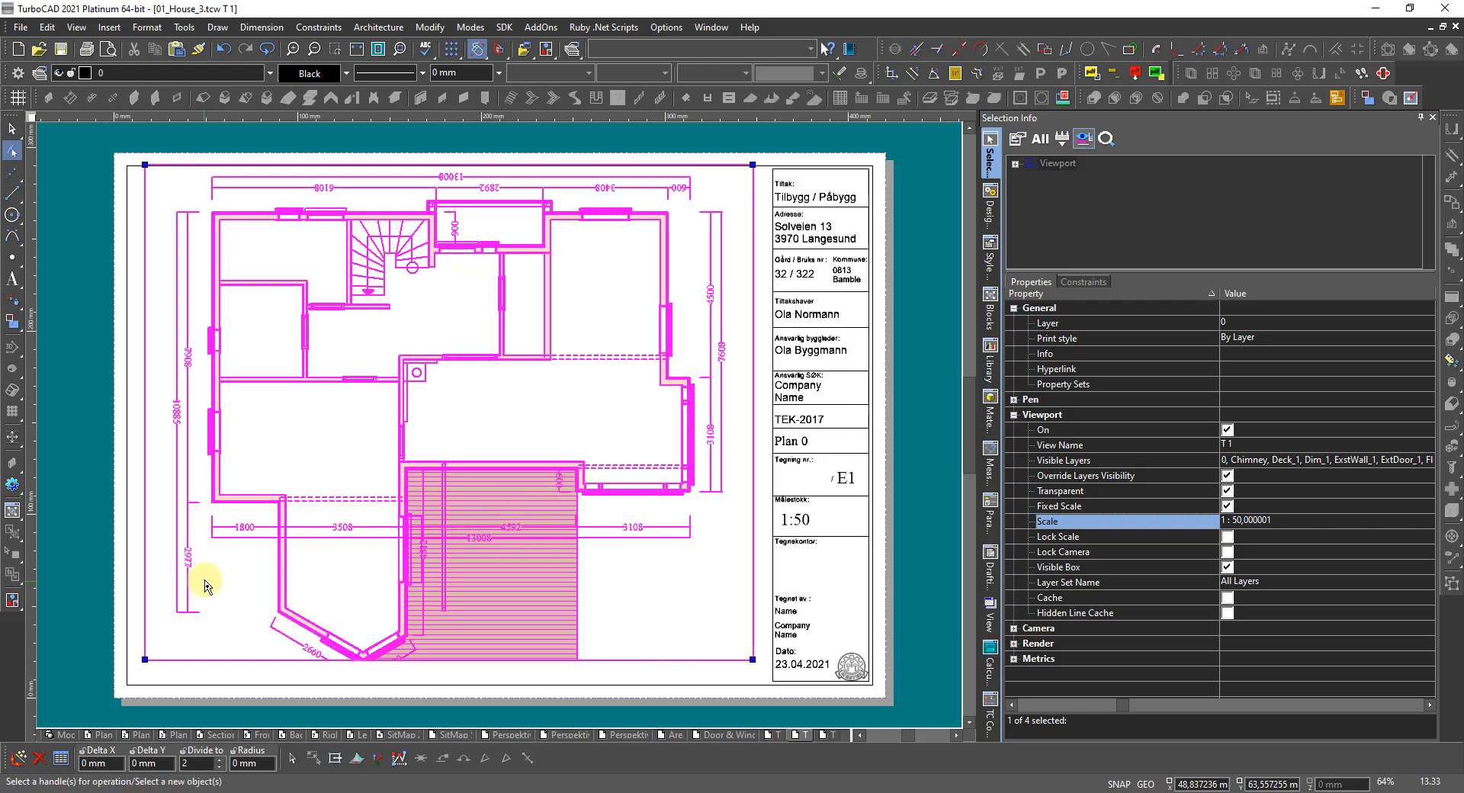
pyautogui.click(206, 647)
pyautogui.click(233, 662)
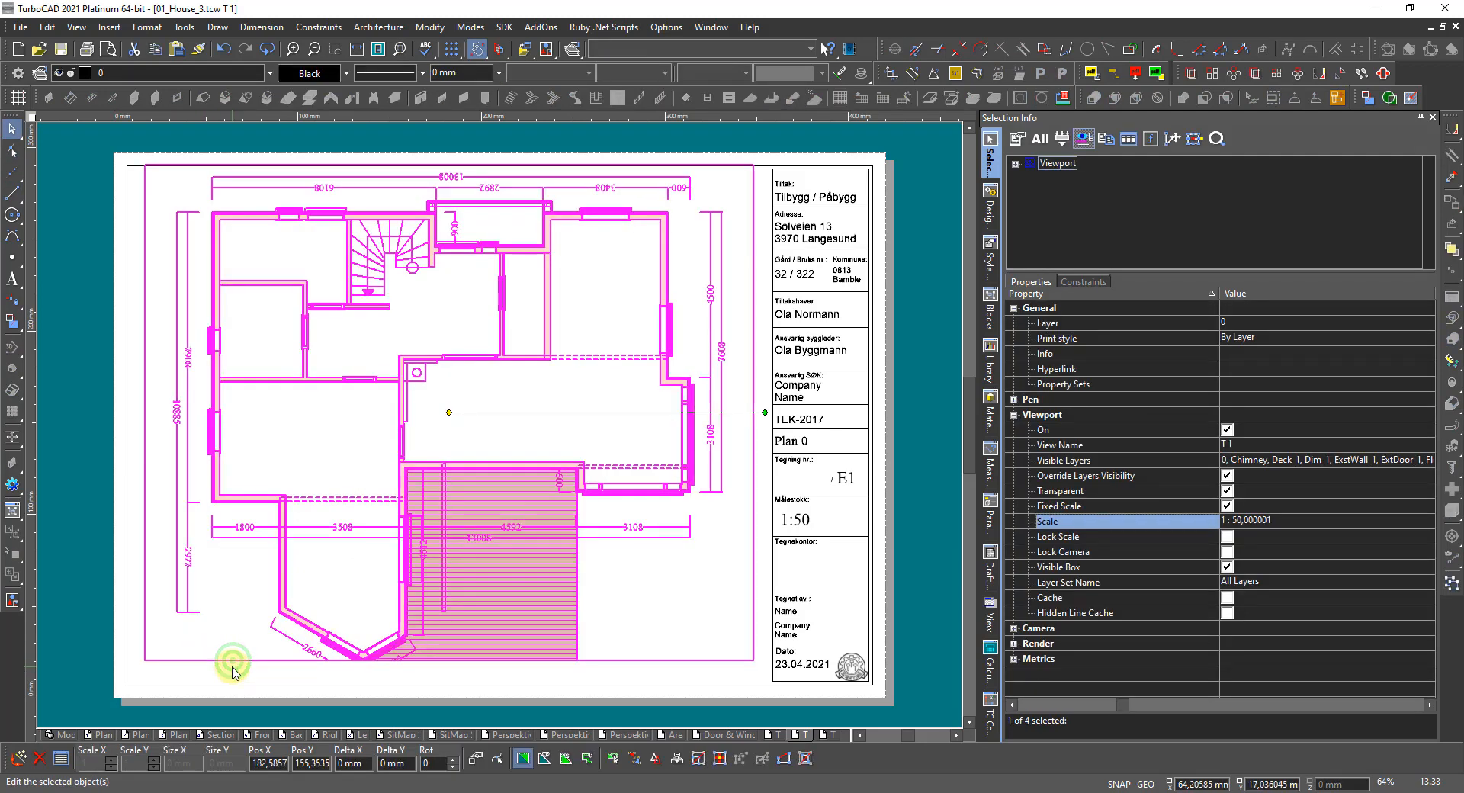
pyautogui.click(233, 670)
# Step: Edit the nodes of the T 1 viewport and stretch its lower edge down to the sheet's frame line
pyautogui.rightClick(230, 620)
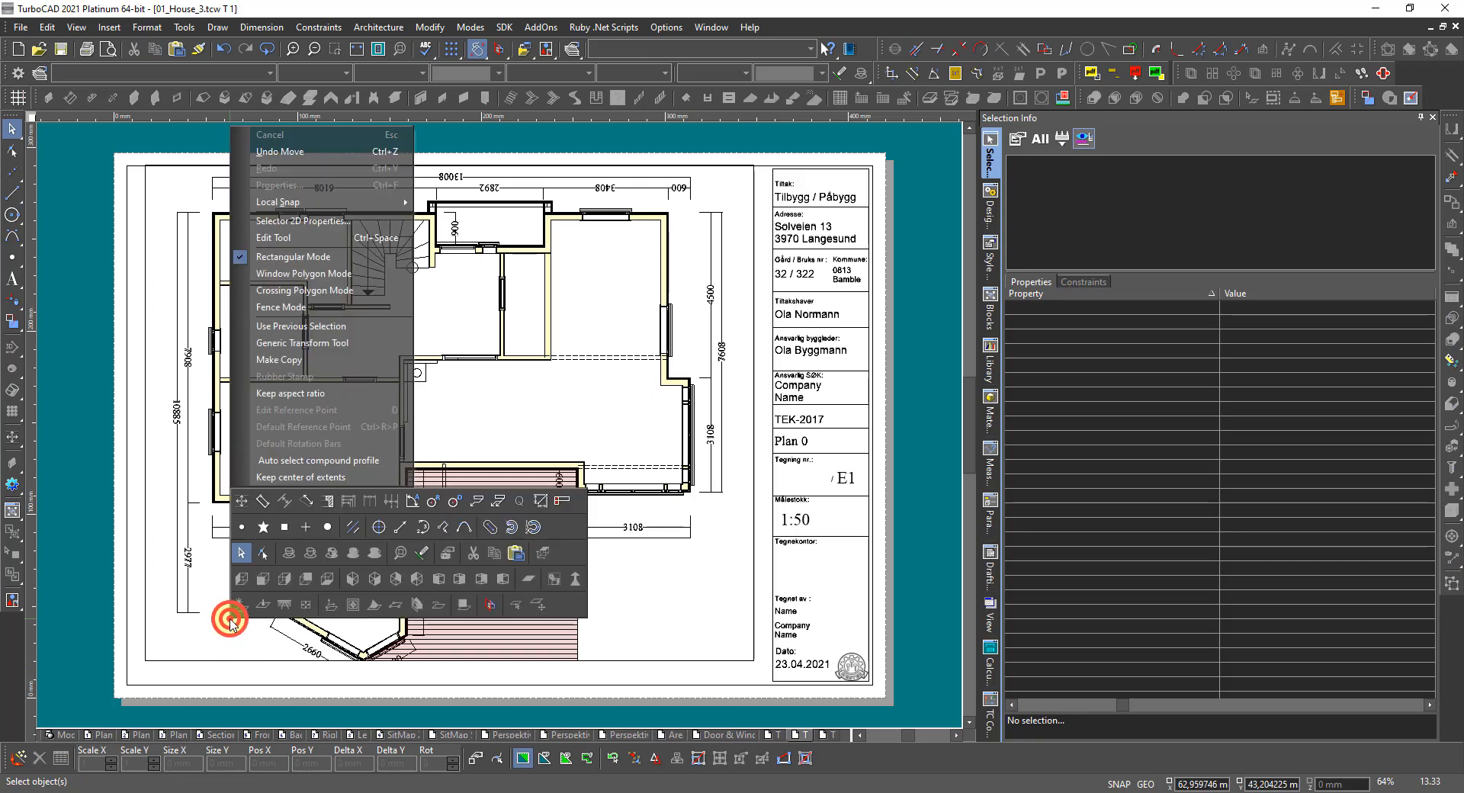
pyautogui.click(264, 560)
pyautogui.click(249, 662)
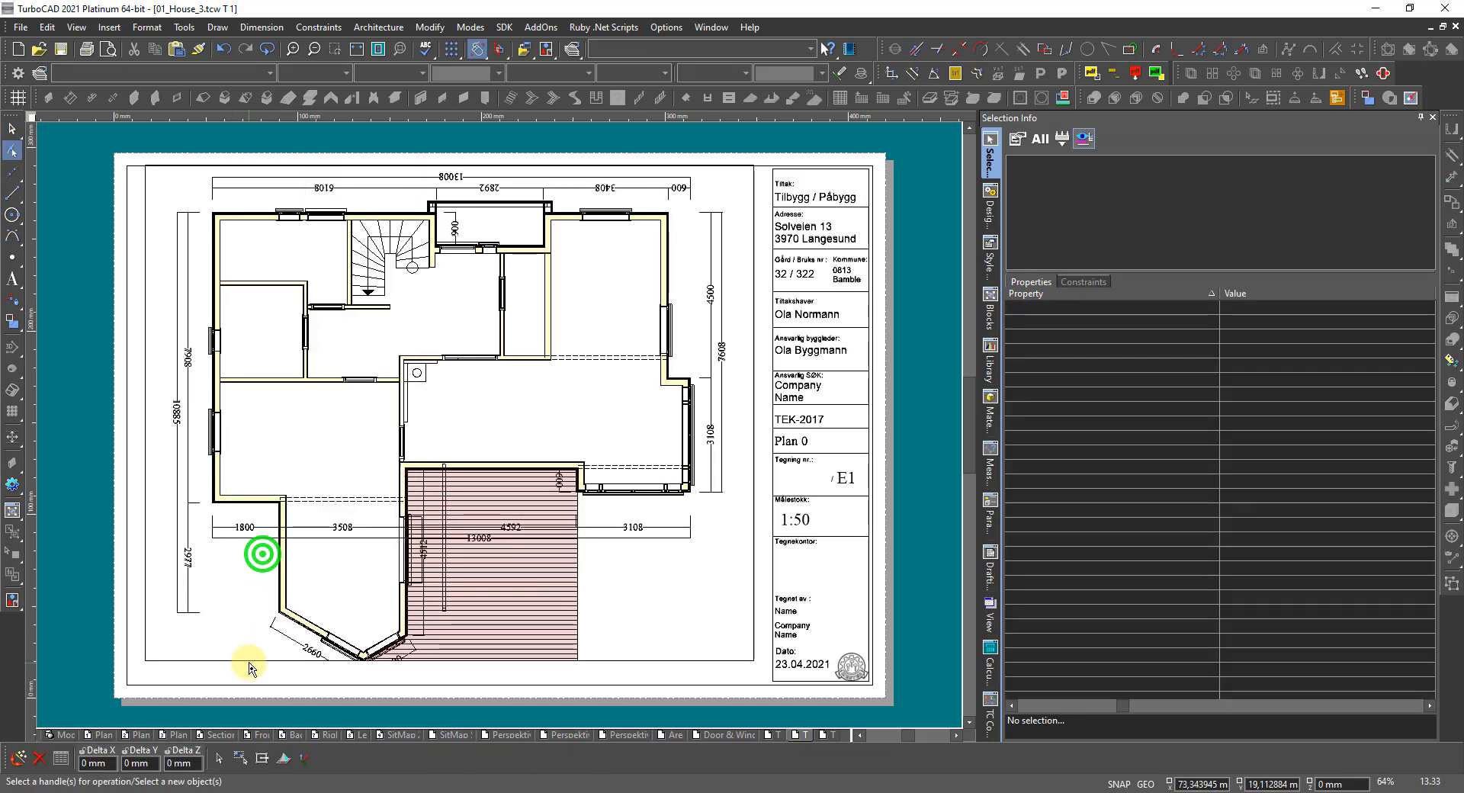
pyautogui.moveTo(101, 647); pyautogui.dragTo(787, 709)
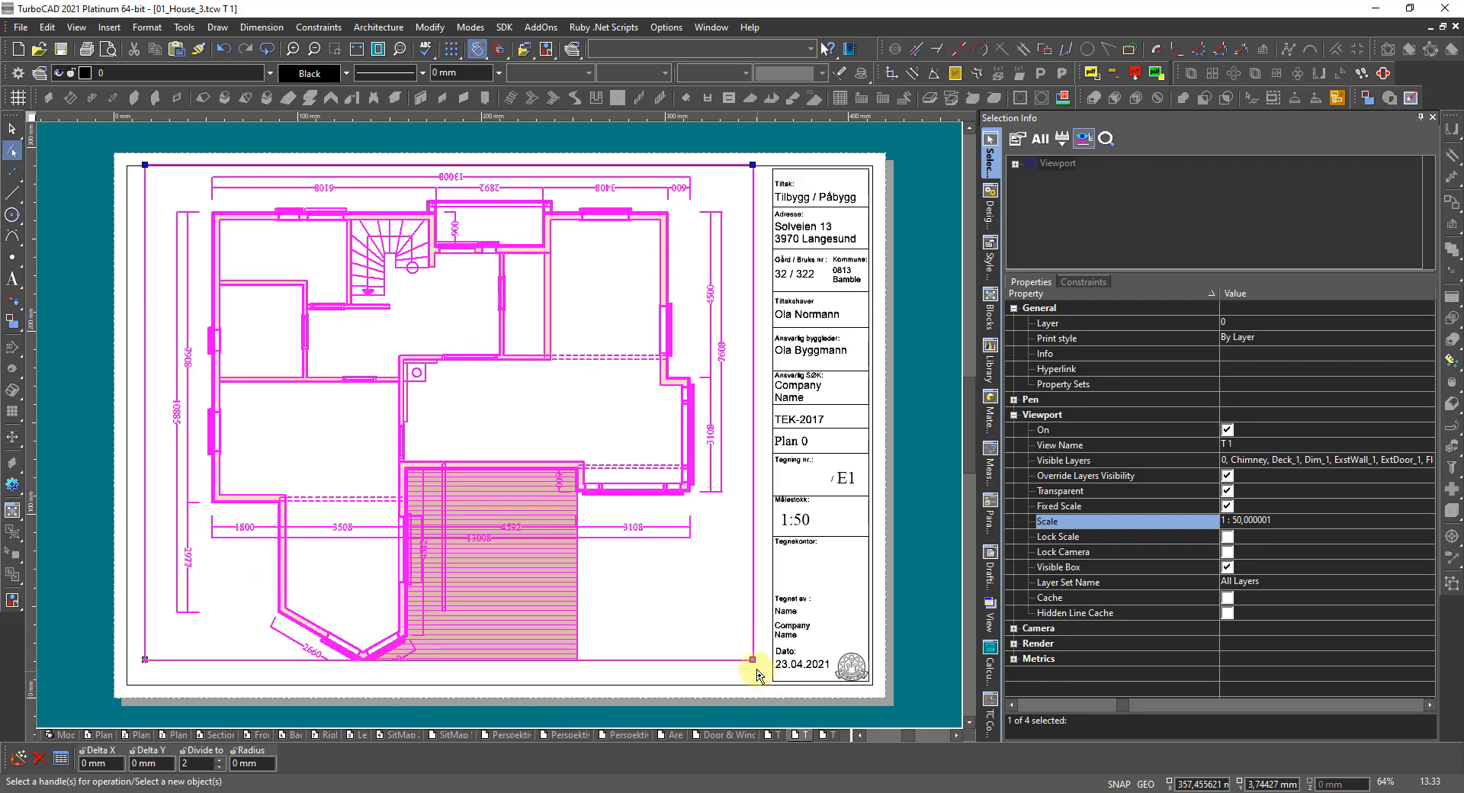
pyautogui.click(752, 660)
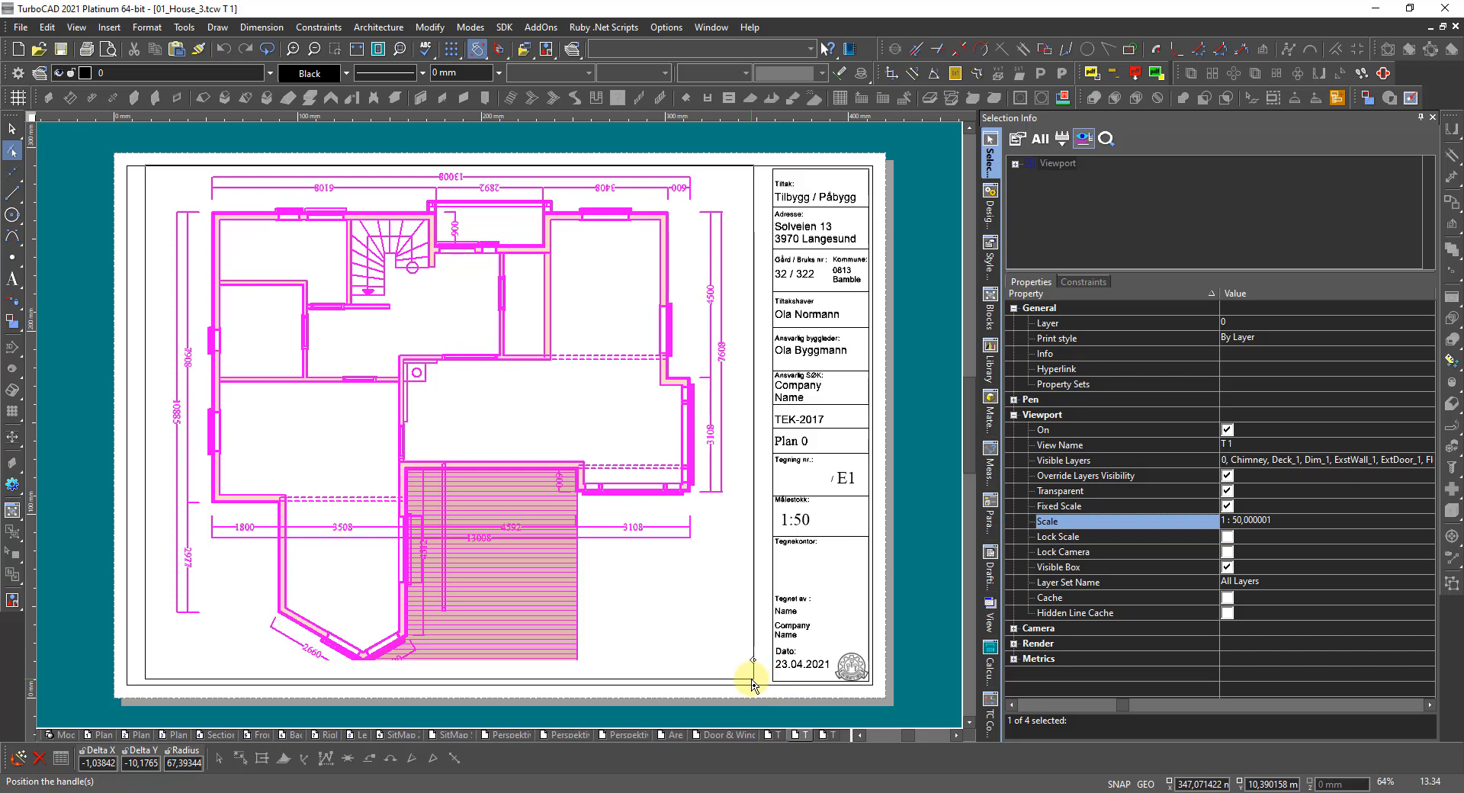
pyautogui.click(752, 682)
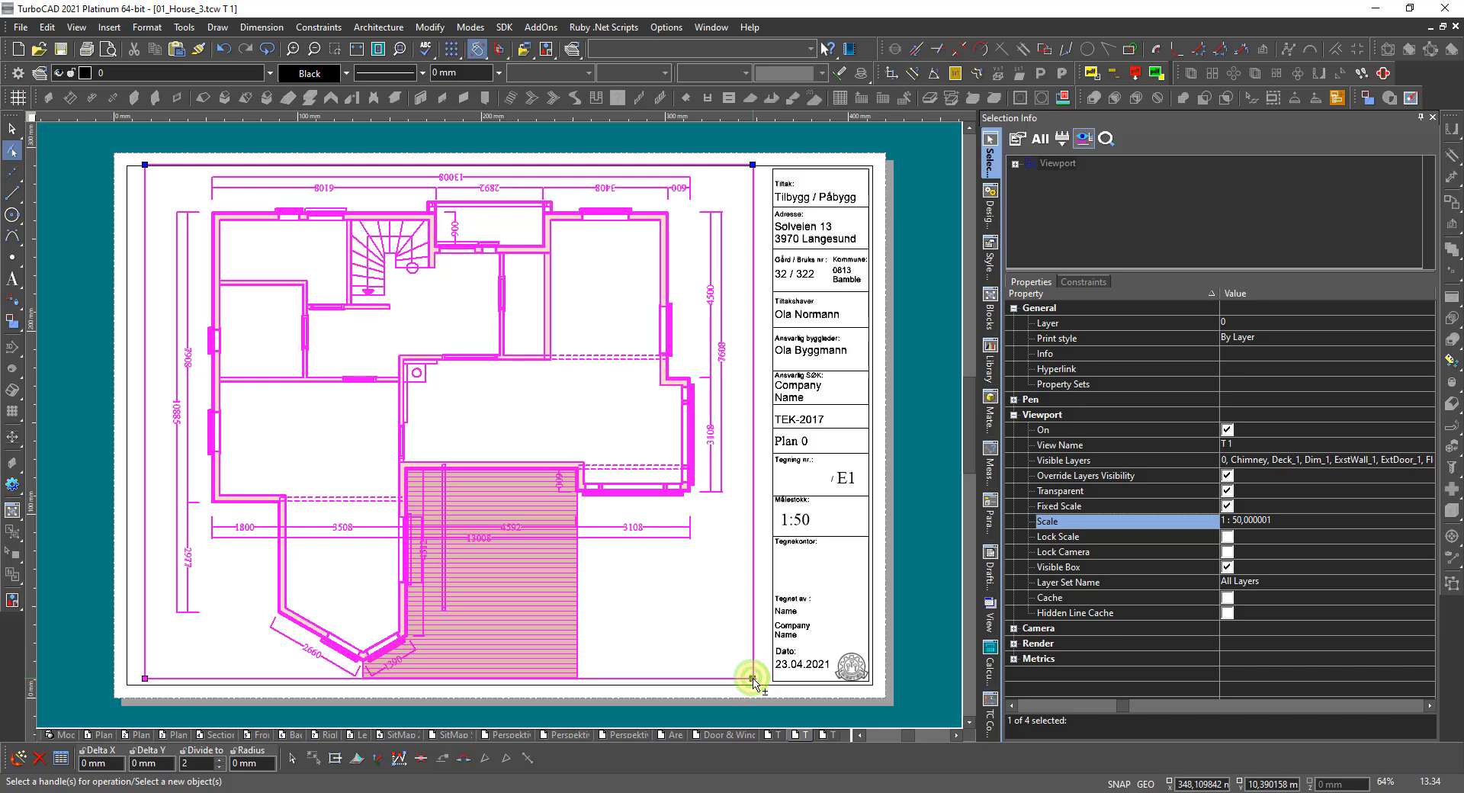
pyautogui.moveTo(753, 678); pyautogui.dragTo(758, 691)
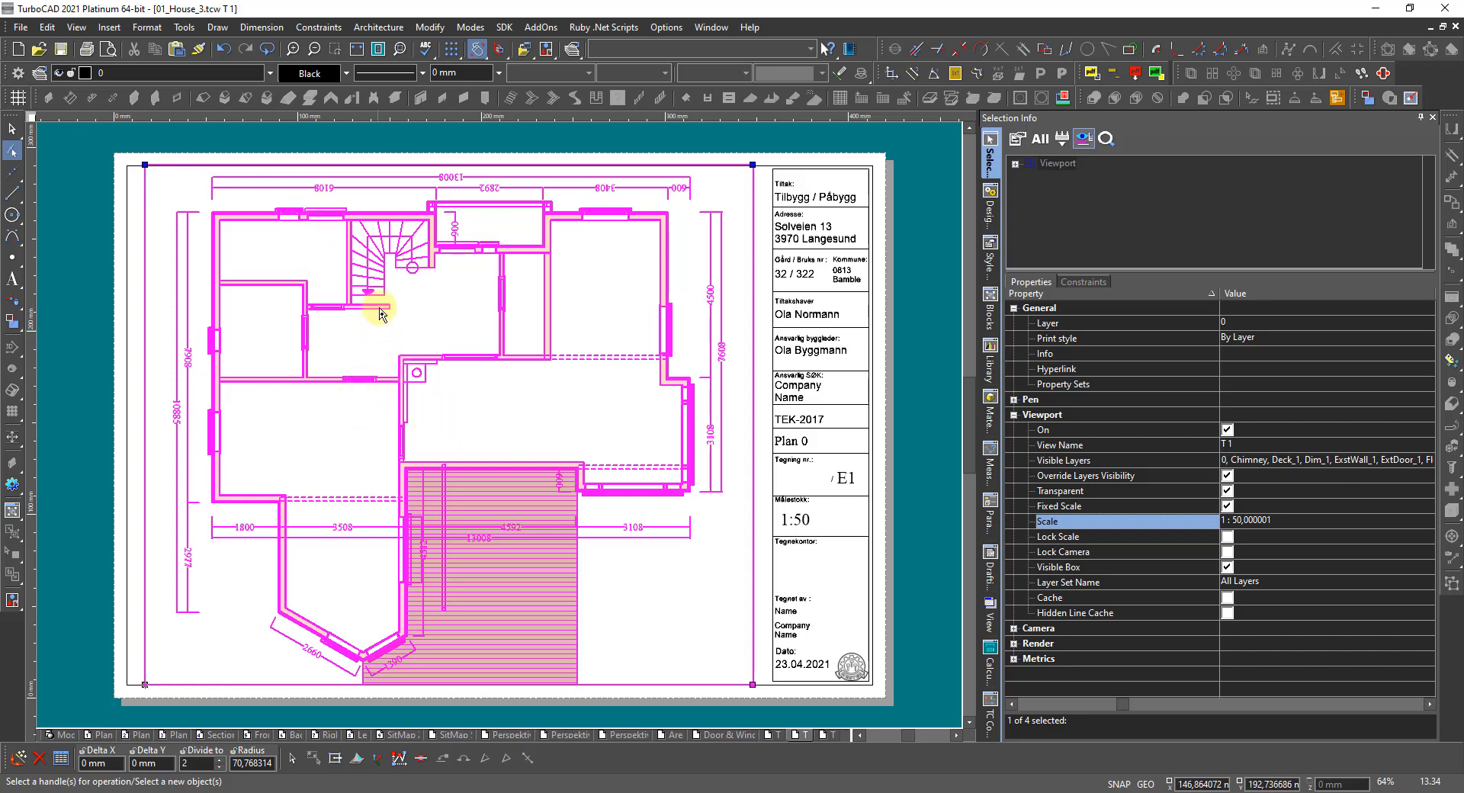
# Step: Move the T 1 viewport's upper edge down by about 3.5 mm so it sits inside the sheet frame
pyautogui.moveTo(92, 140); pyautogui.dragTo(754, 167)
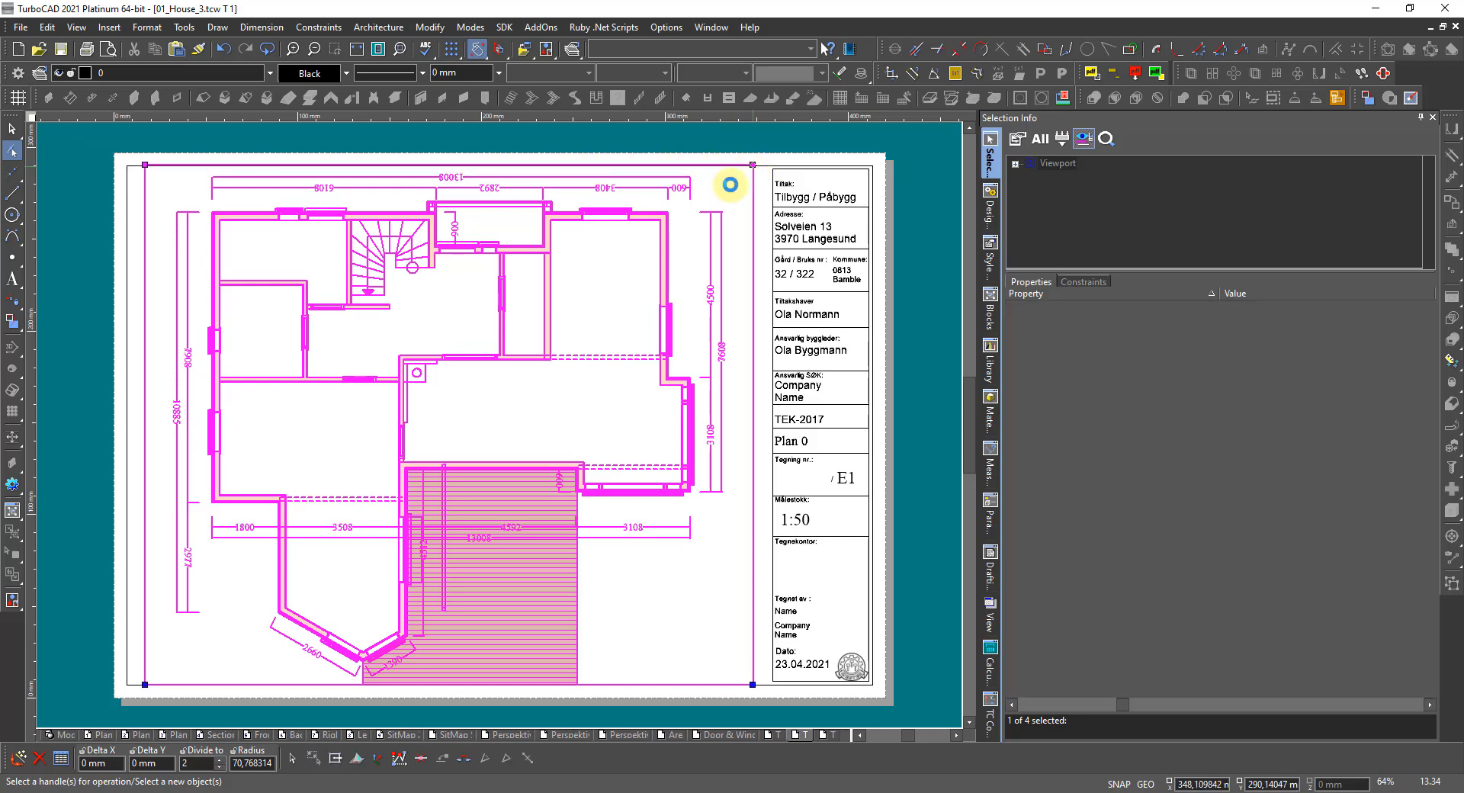
pyautogui.click(730, 184)
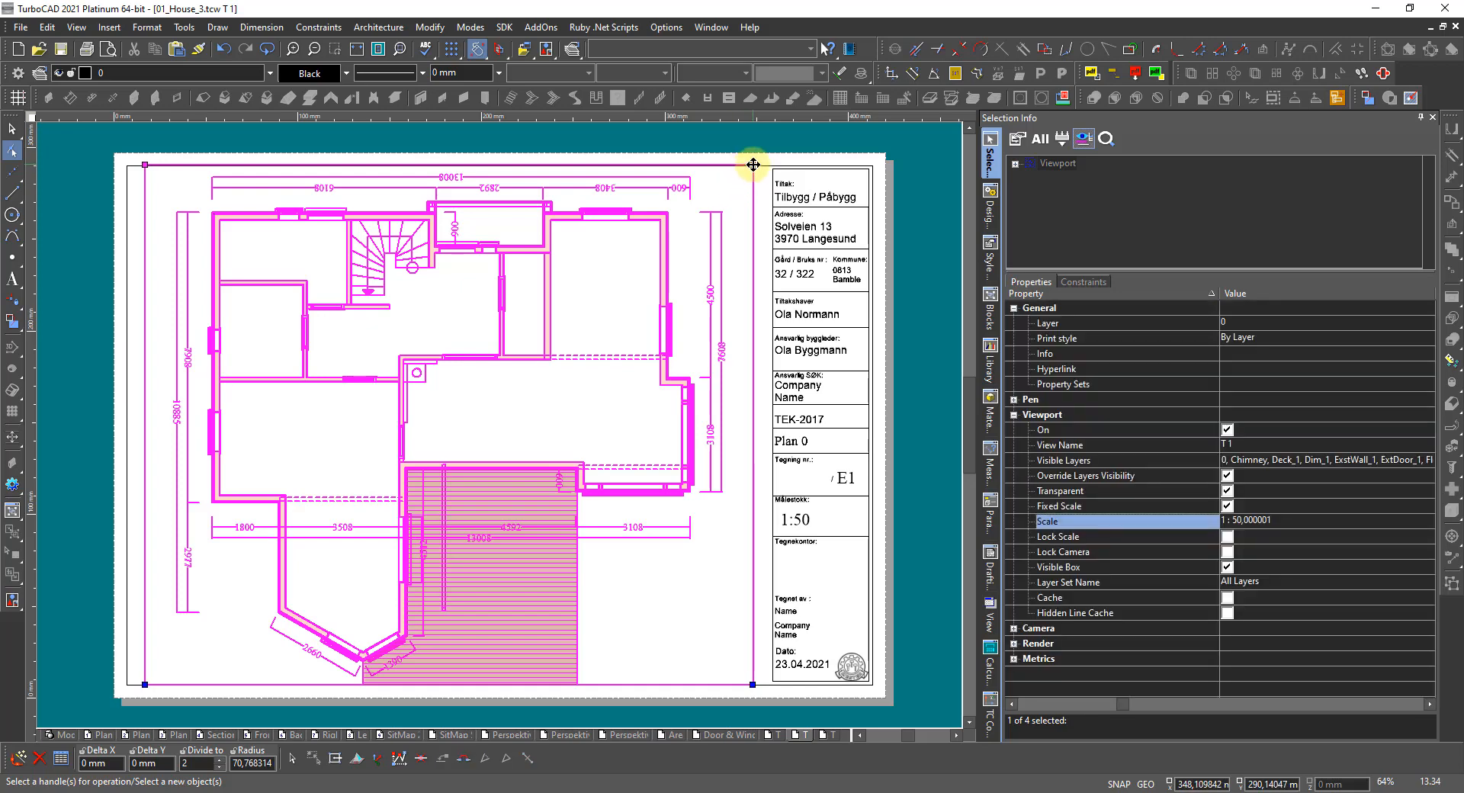
pyautogui.click(754, 164)
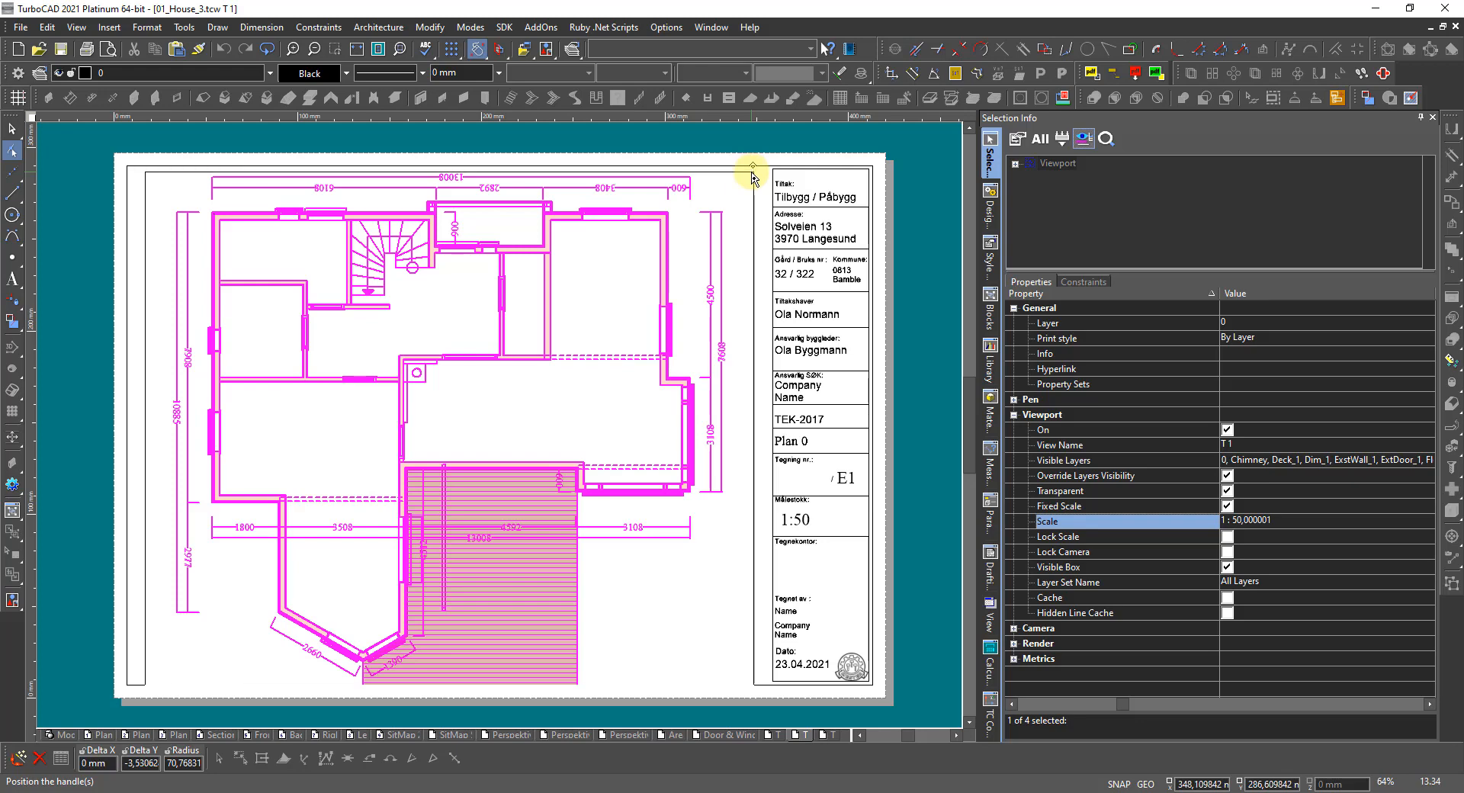
pyautogui.click(752, 173)
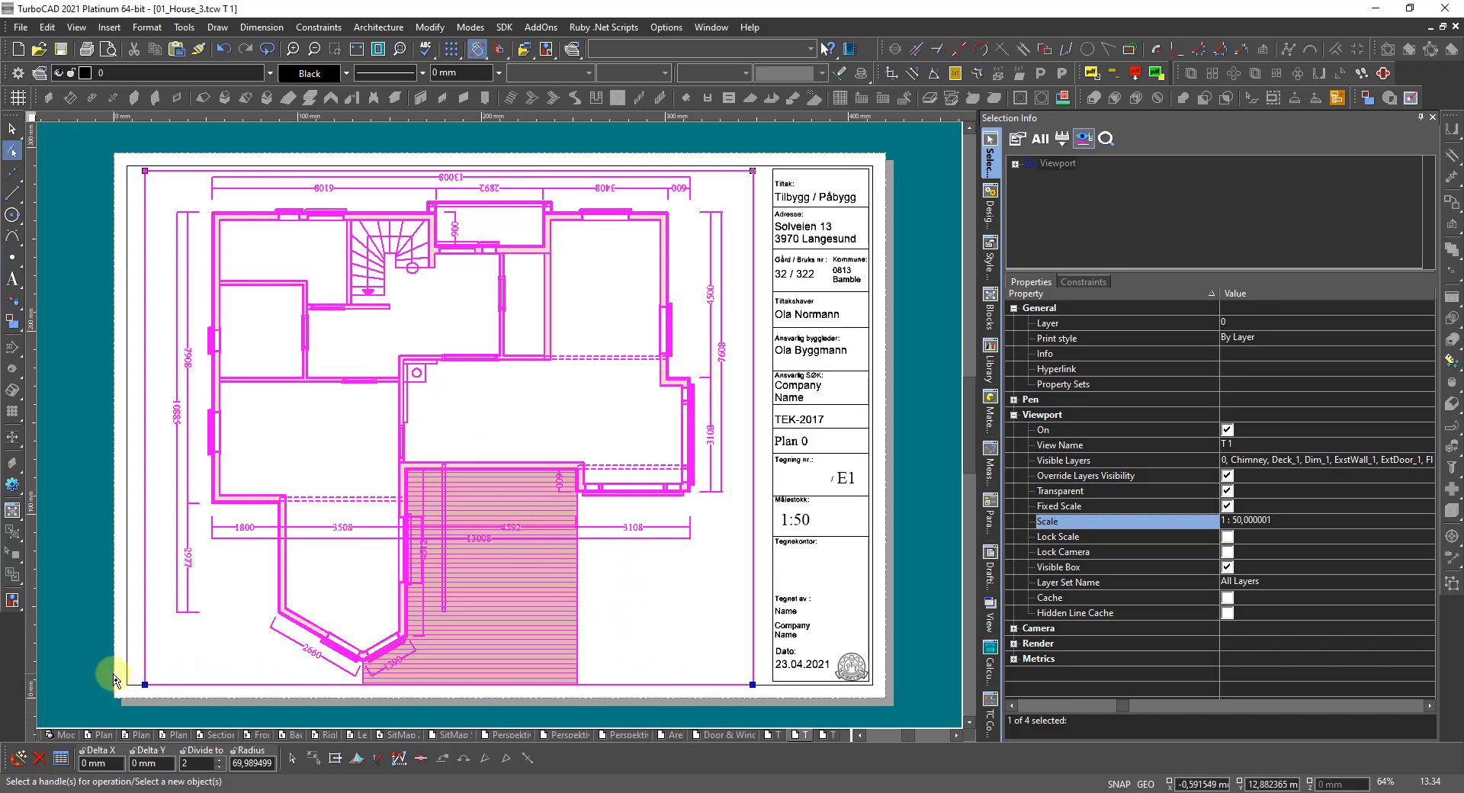
# Step: Readjust the T 1 viewport's lower edge so it sits just inside the sheet frame, and deselect the viewport
pyautogui.moveTo(93, 671)
pyautogui.mouseDown()
pyautogui.moveTo(609, 737)
pyautogui.moveTo(769, 701)
pyautogui.moveTo(753, 694)
pyautogui.mouseUp()
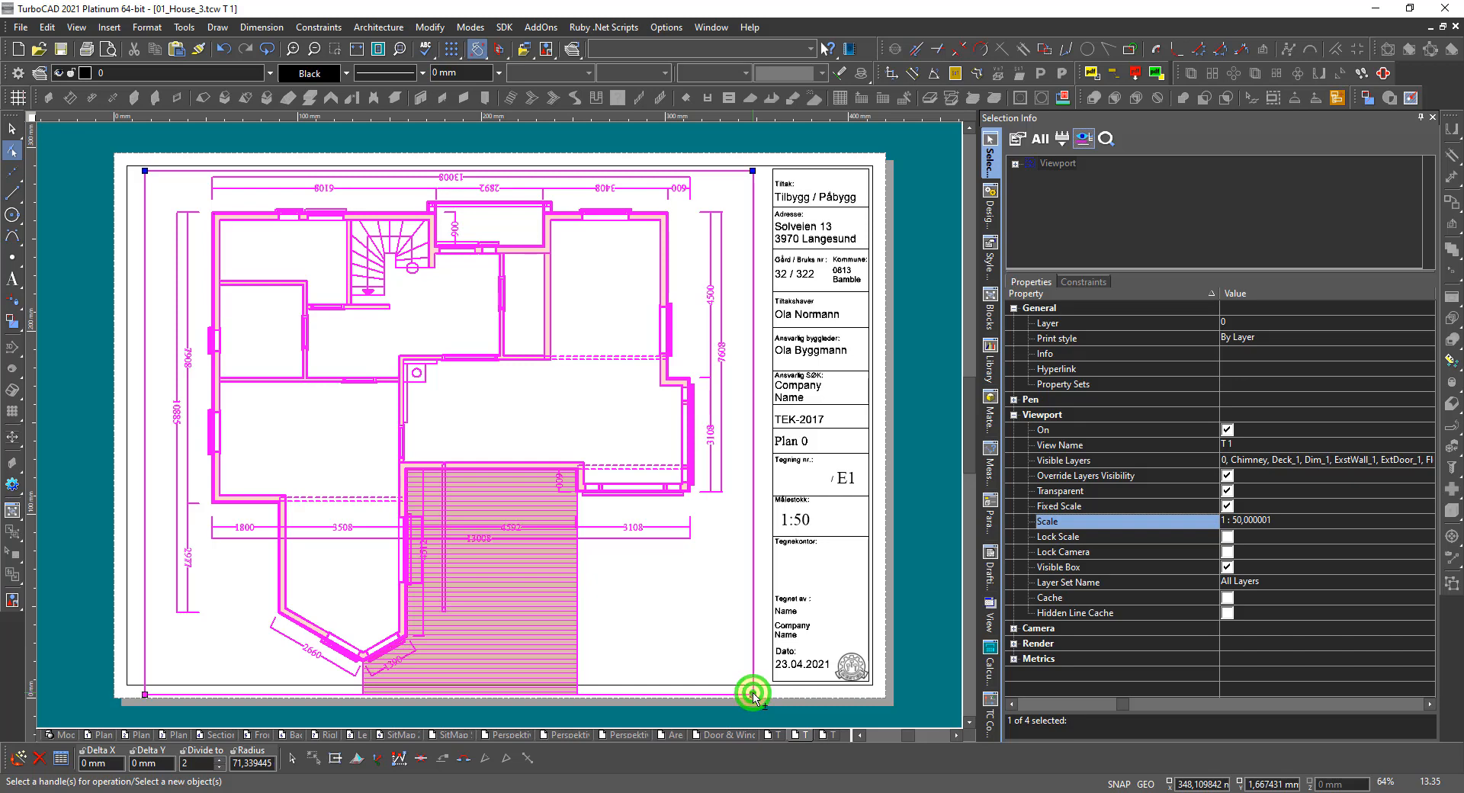
pyautogui.click(753, 692)
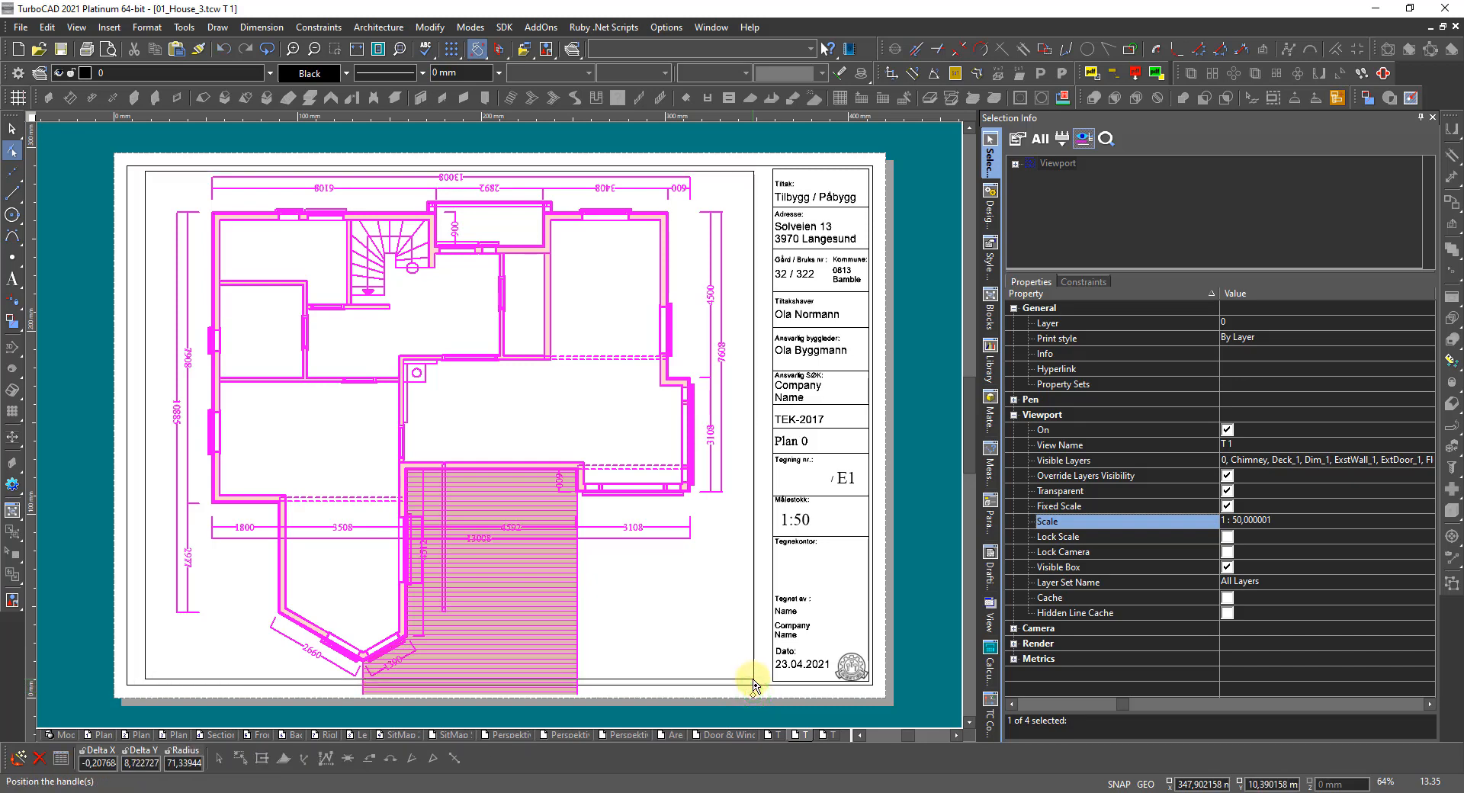
pyautogui.click(754, 682)
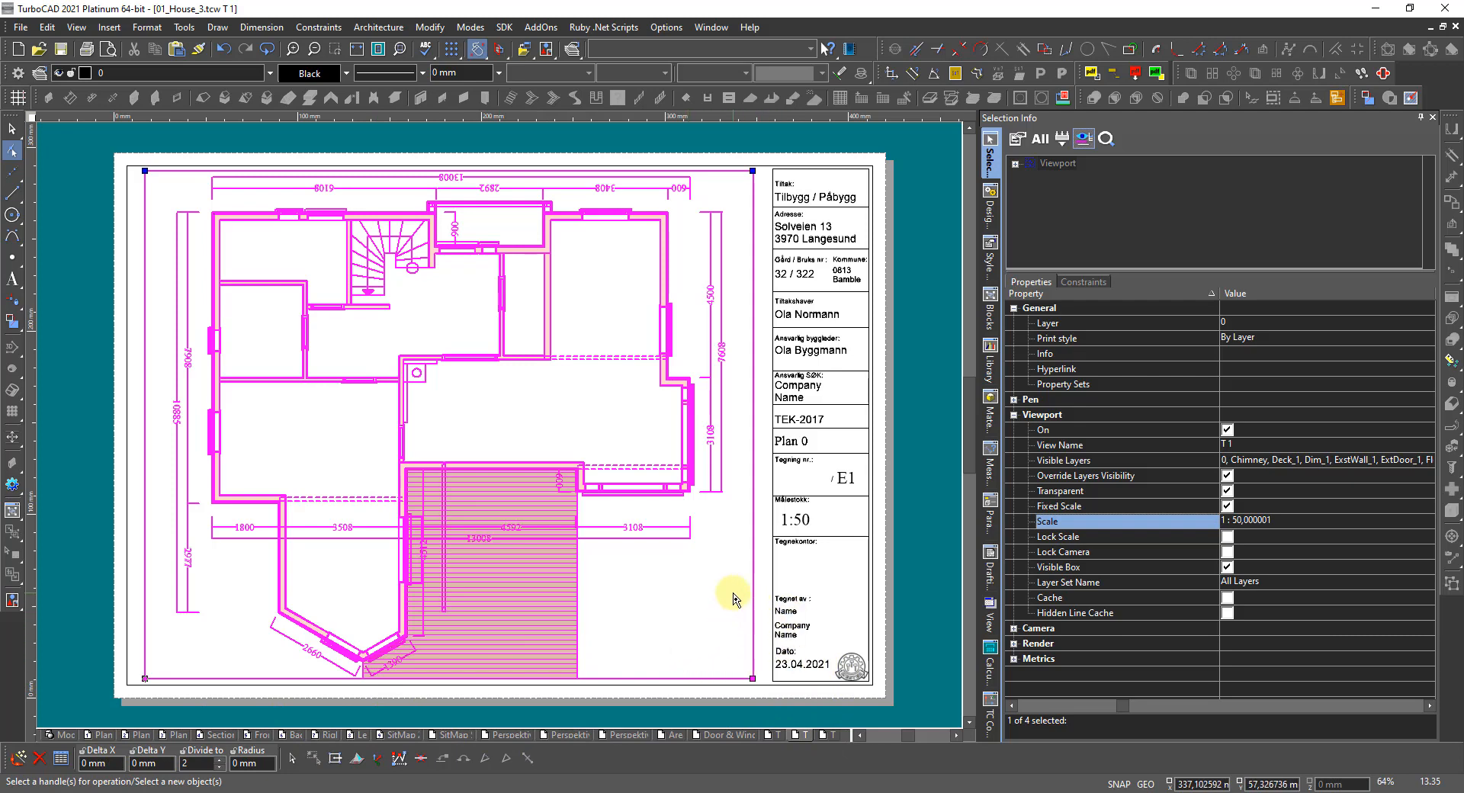
pyautogui.click(690, 607)
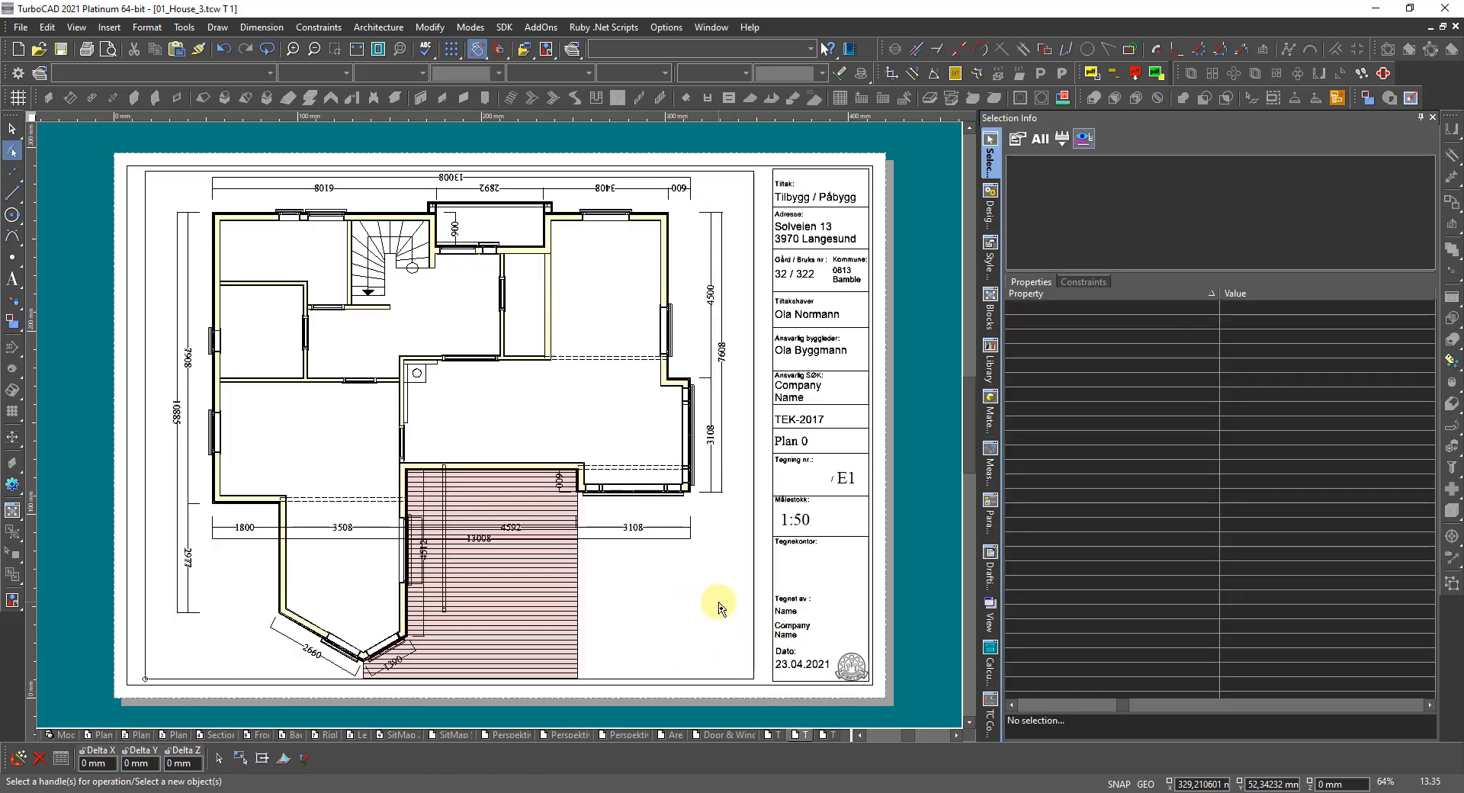
# Step: Turn off the Visible Box of the T 1 plan viewport and deselect it
pyautogui.click(751, 526)
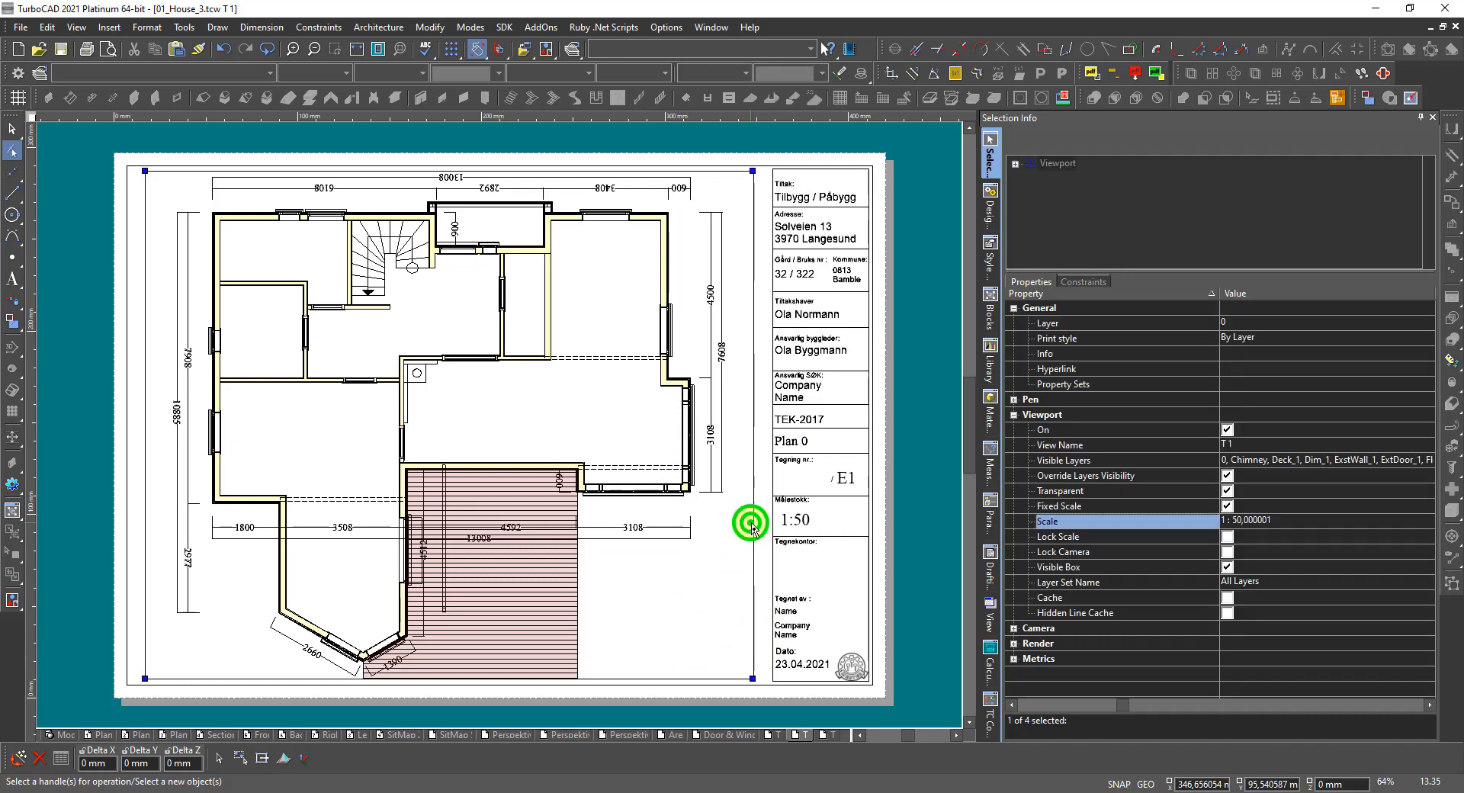
pyautogui.click(1227, 568)
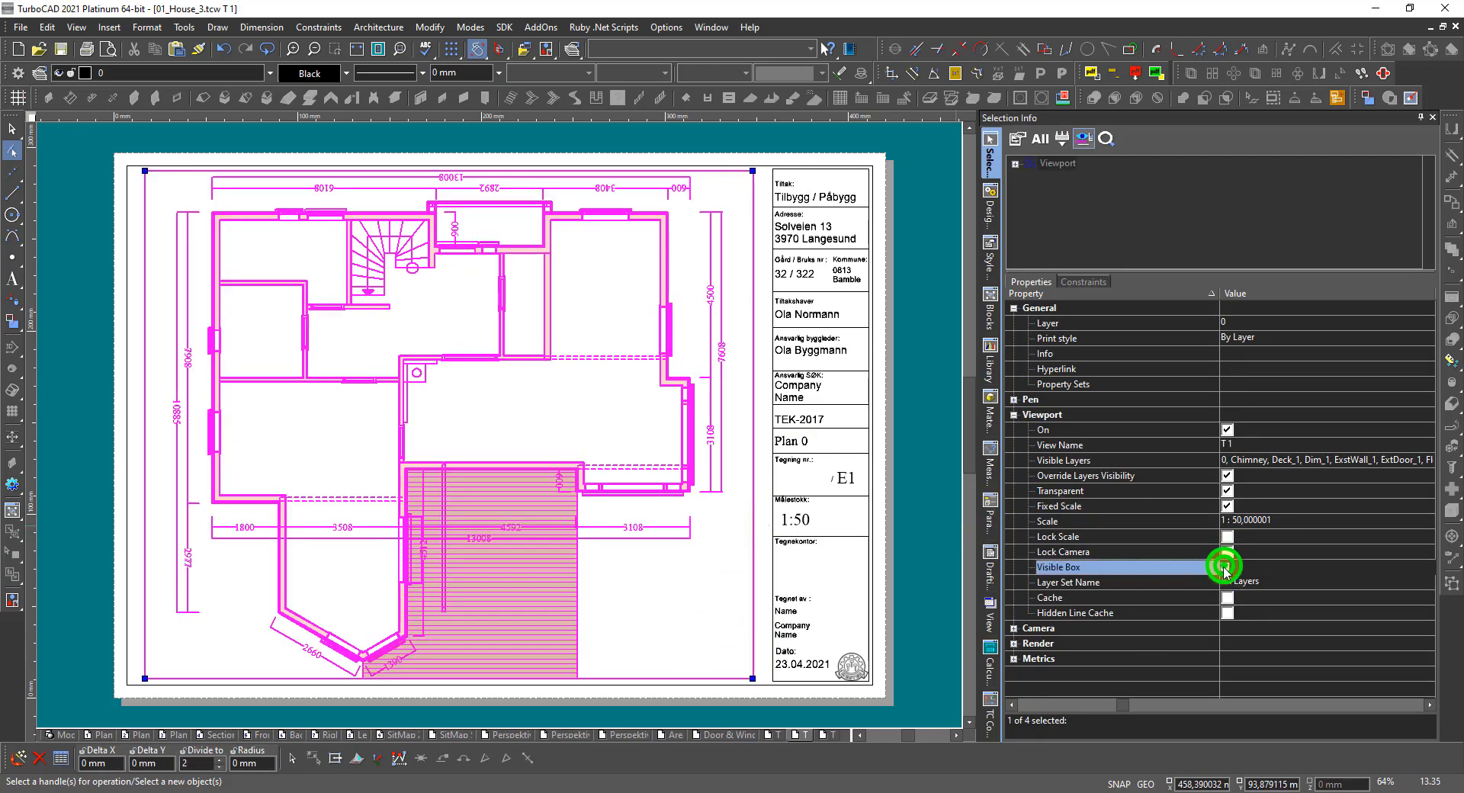
pyautogui.click(709, 613)
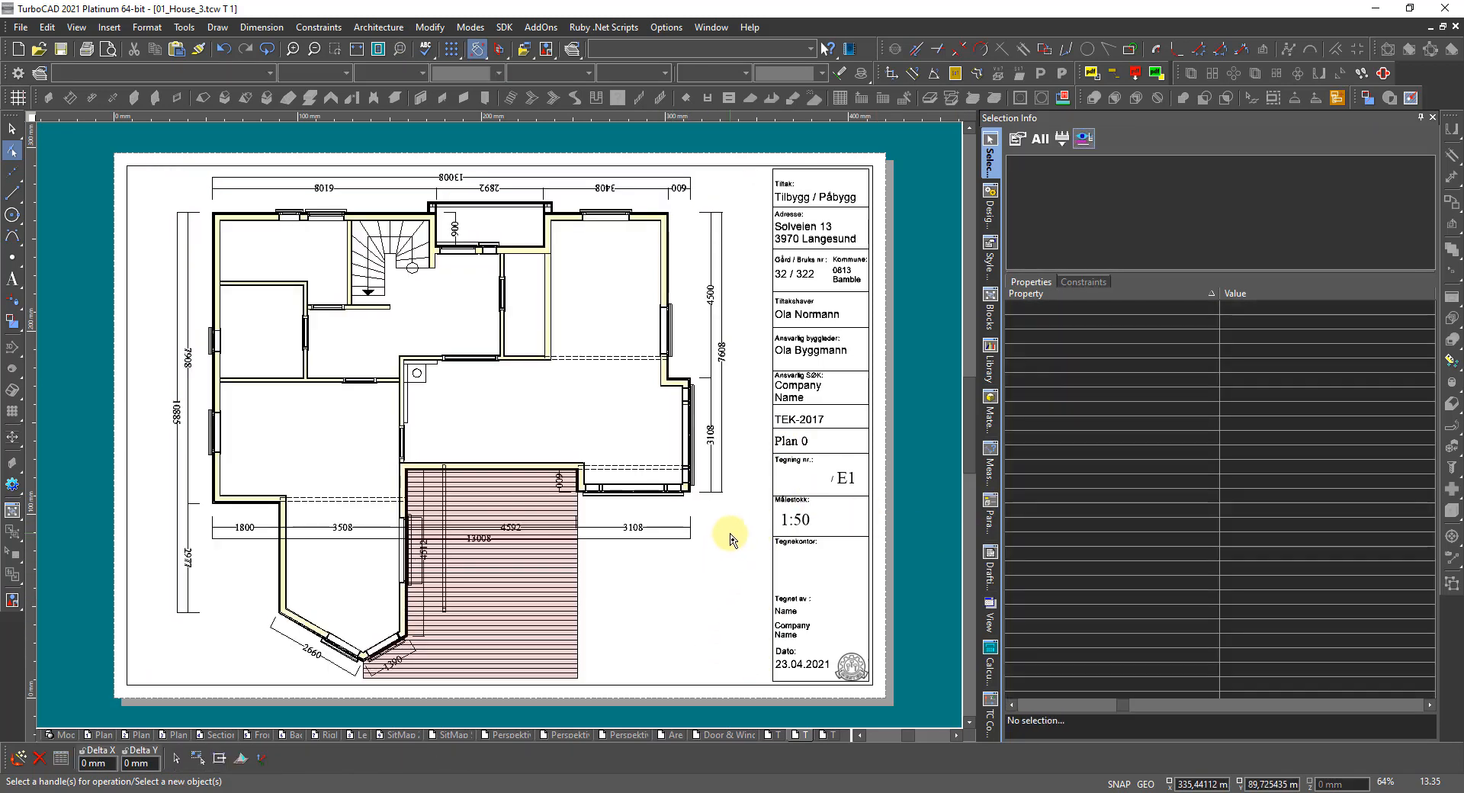
pyautogui.press('Escape')
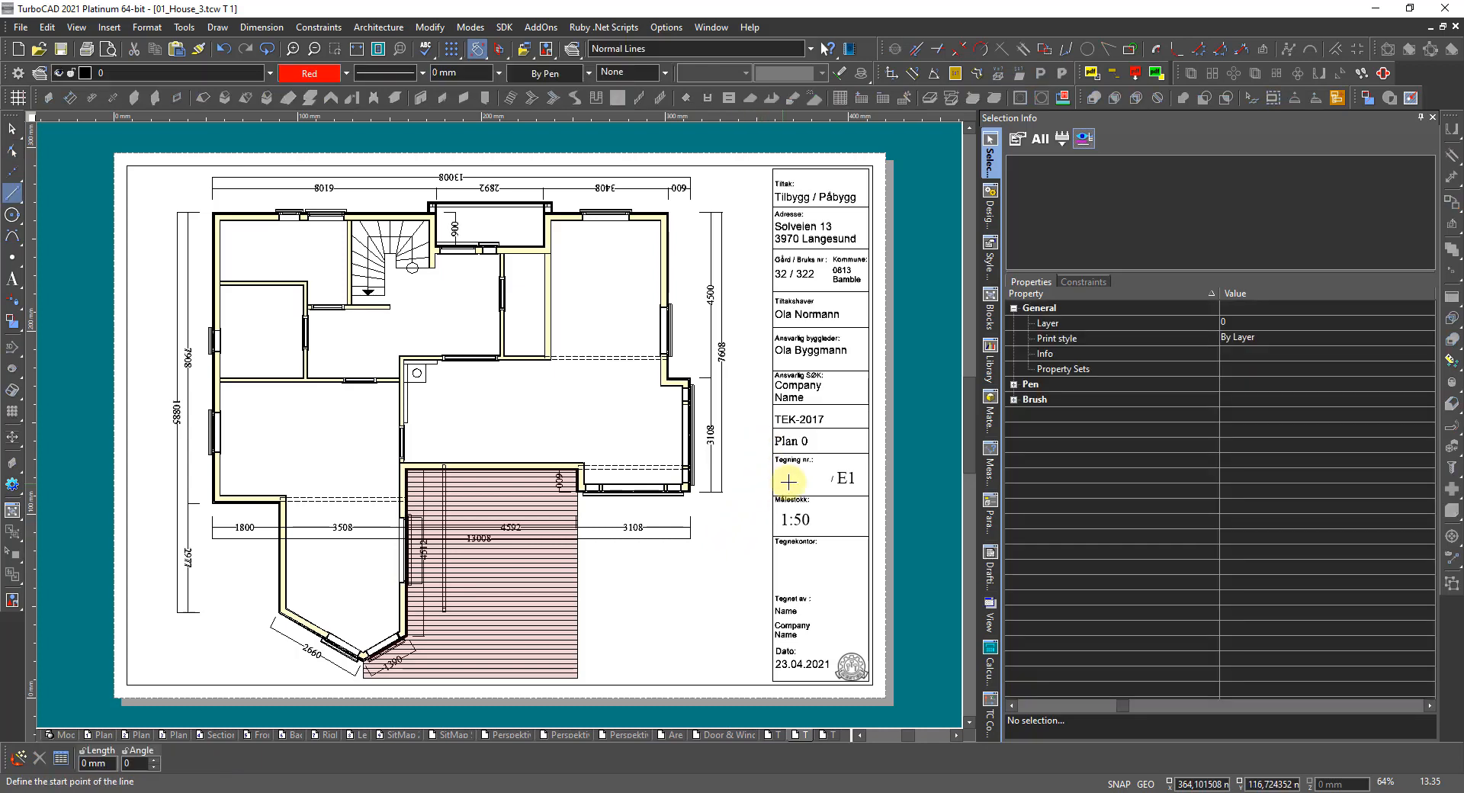
# Step: Change the plan label in the T 1 title block to Plan 1
pyautogui.press('space')
pyautogui.click(792, 444)
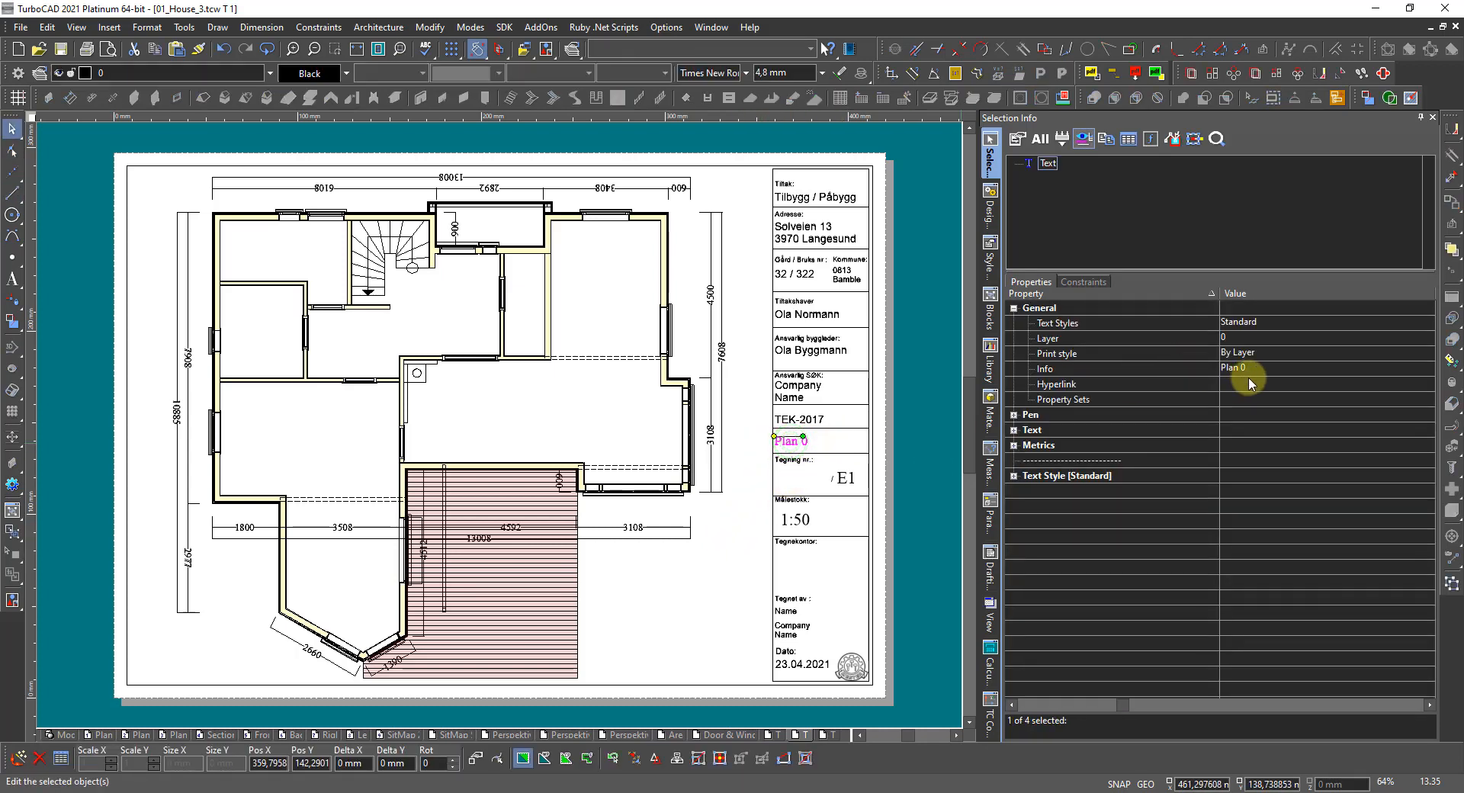
pyautogui.click(1272, 370)
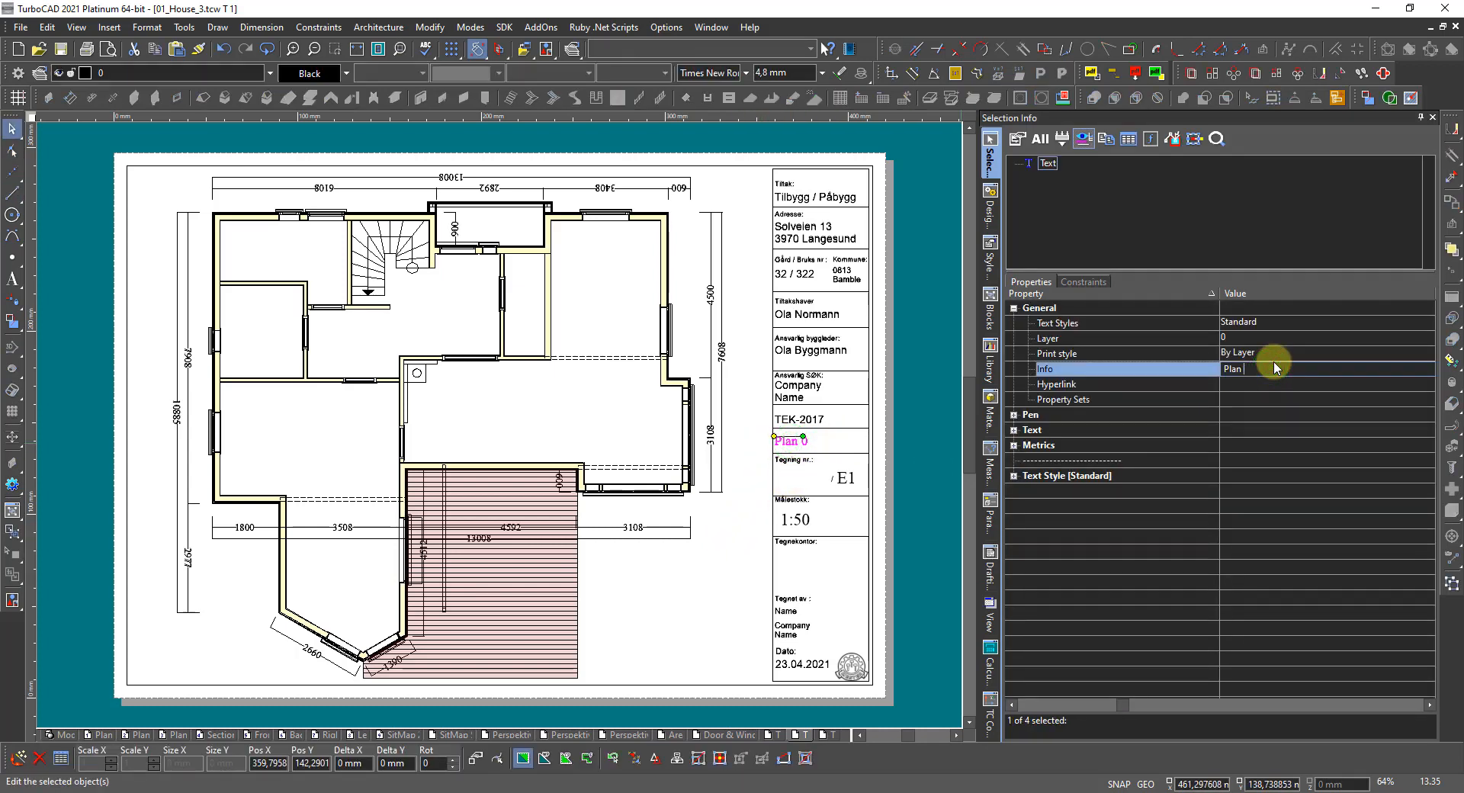
pyautogui.write('1')
pyautogui.press('Return')
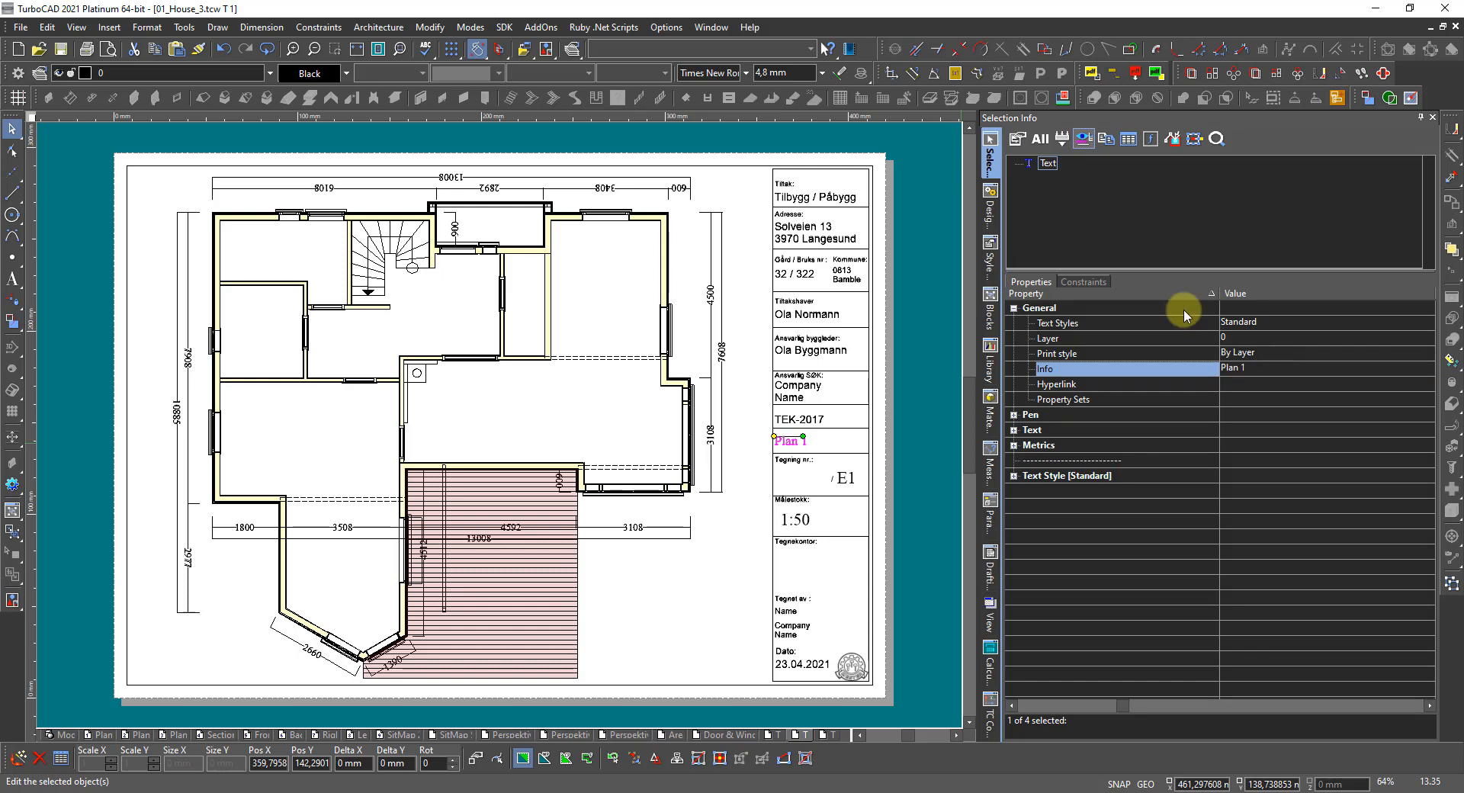
# Step: Hide layer E1 and show layer E2 in the T 1 title block viewport, and deselect it
pyautogui.click(843, 479)
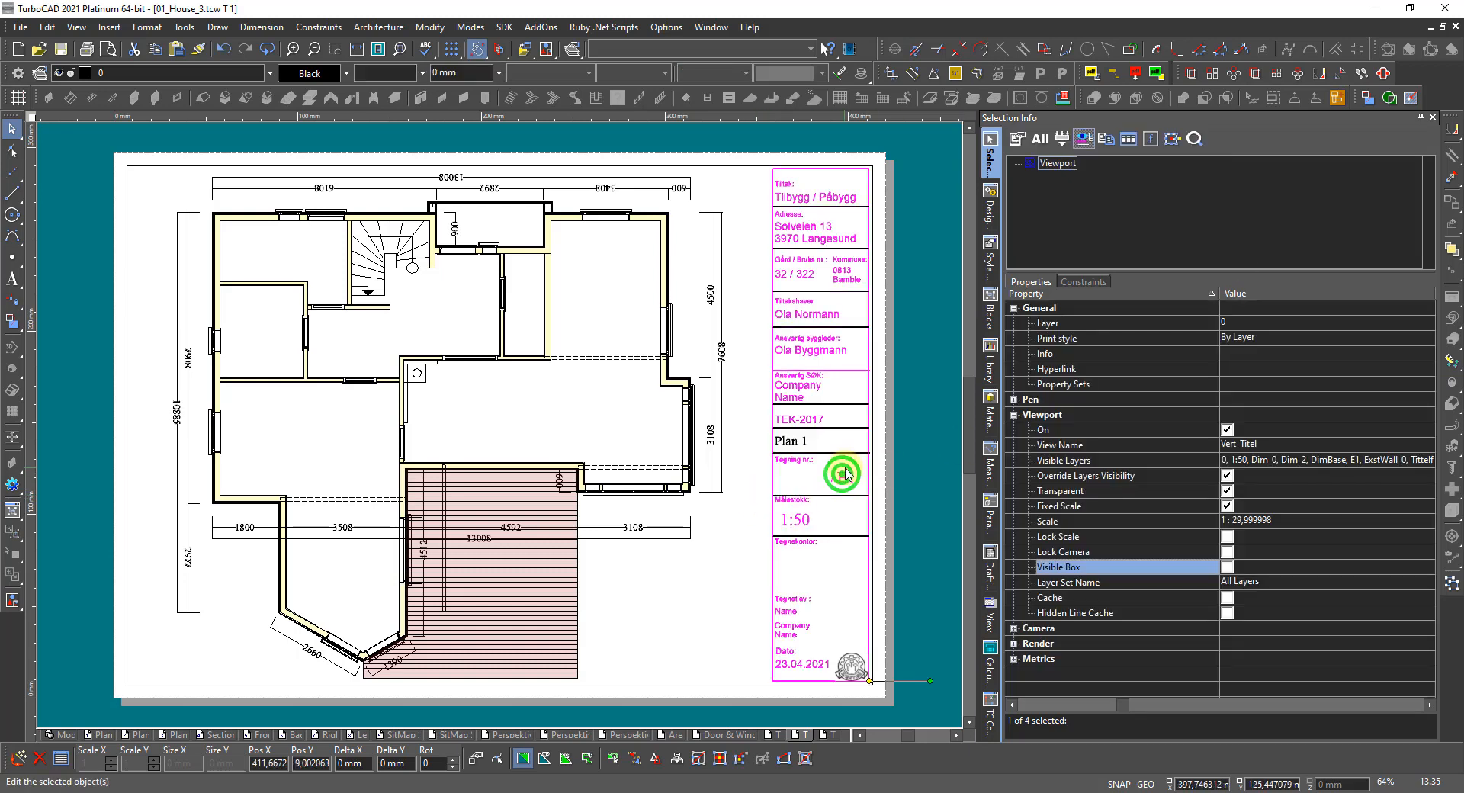
pyautogui.click(1271, 462)
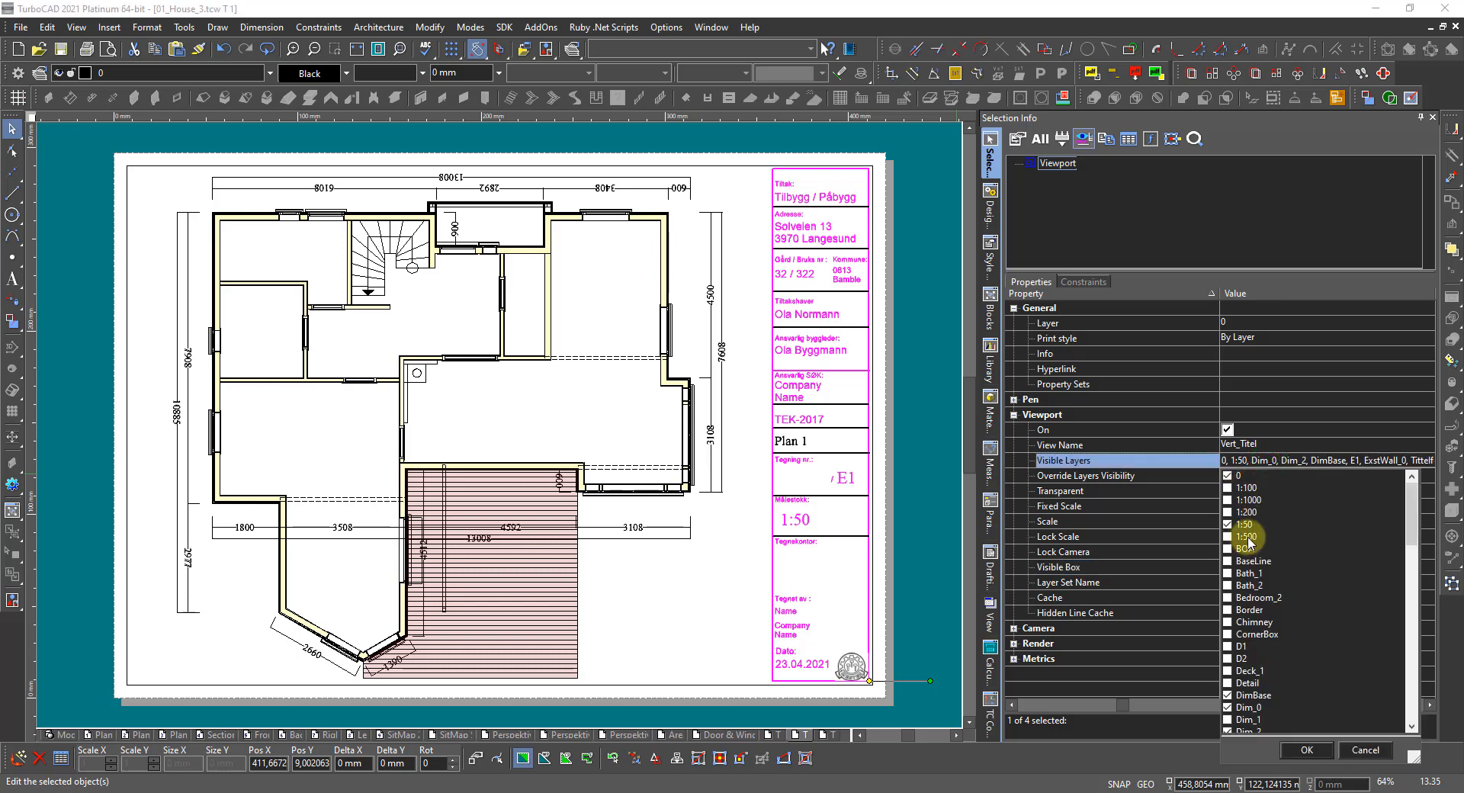
pyautogui.scroll(-5, 1248, 542)
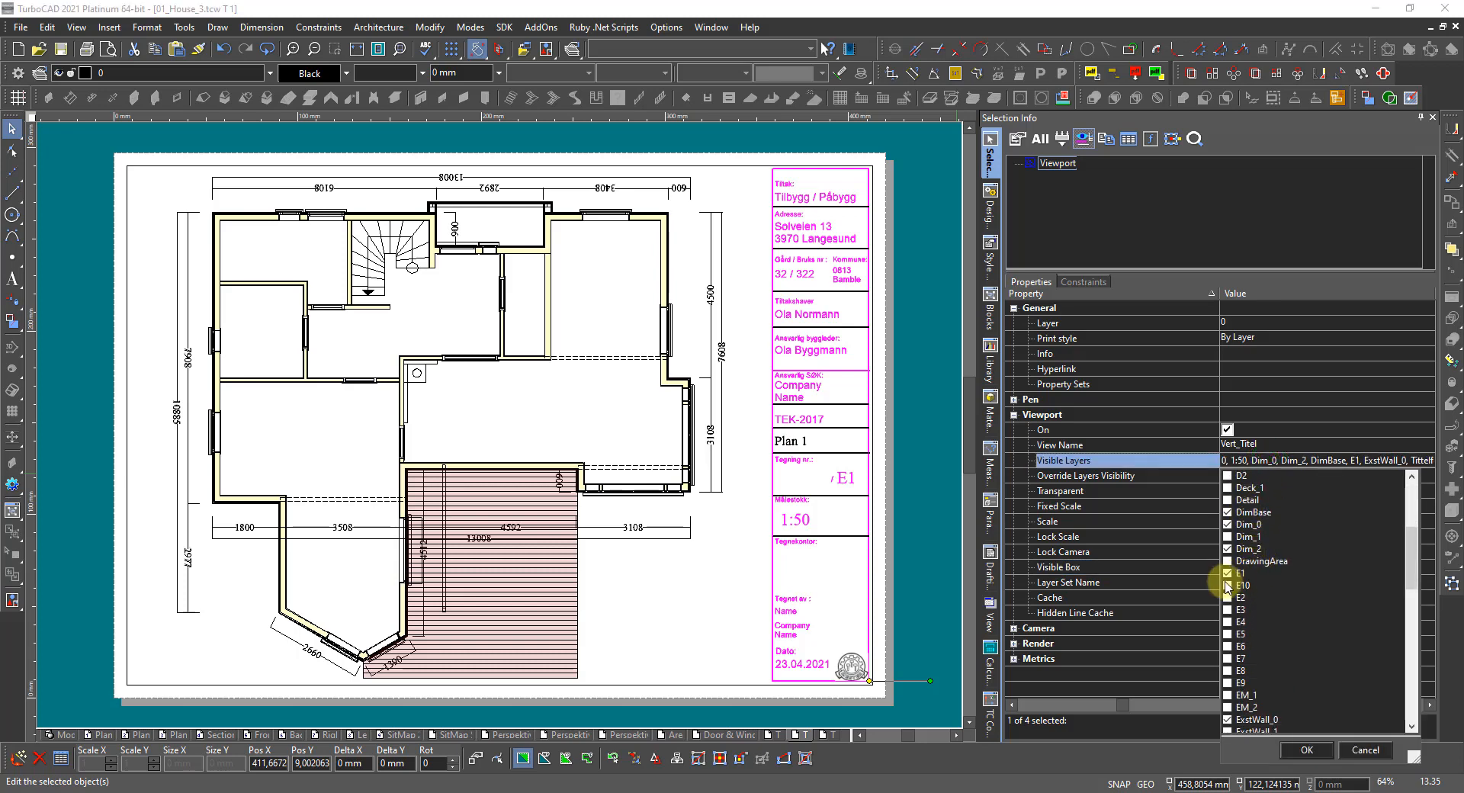
pyautogui.click(1227, 573)
pyautogui.click(1227, 597)
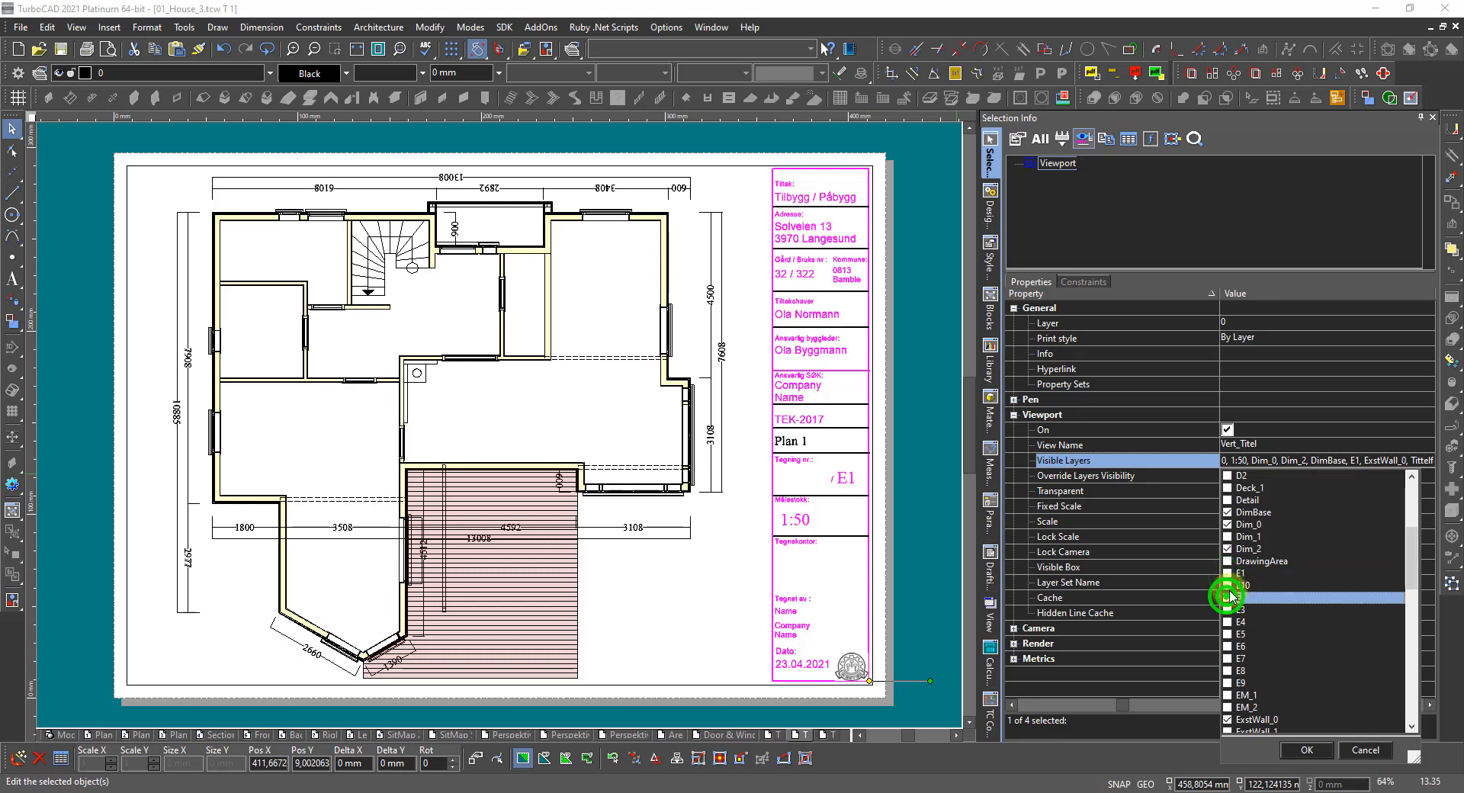
pyautogui.click(1304, 752)
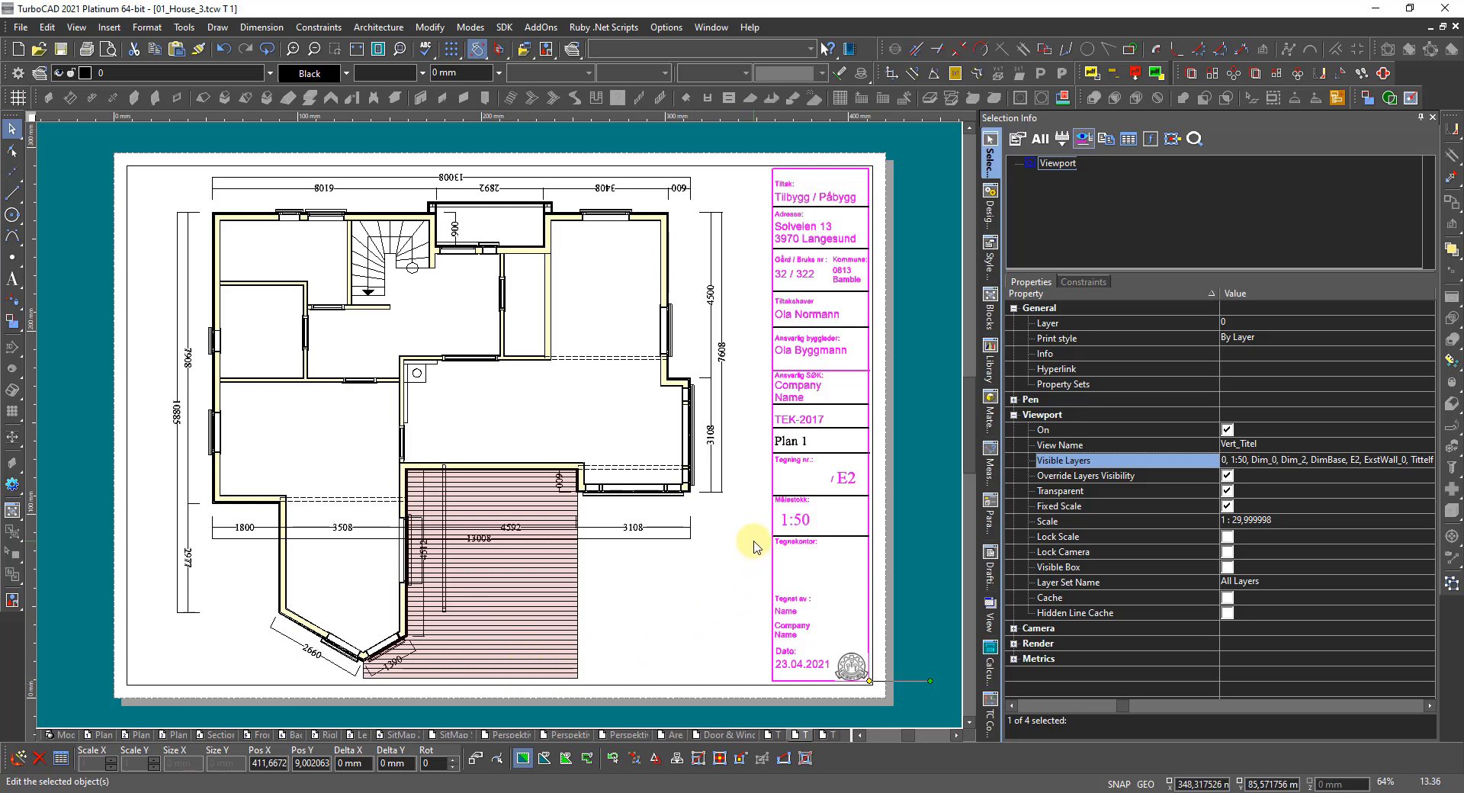
pyautogui.click(761, 504)
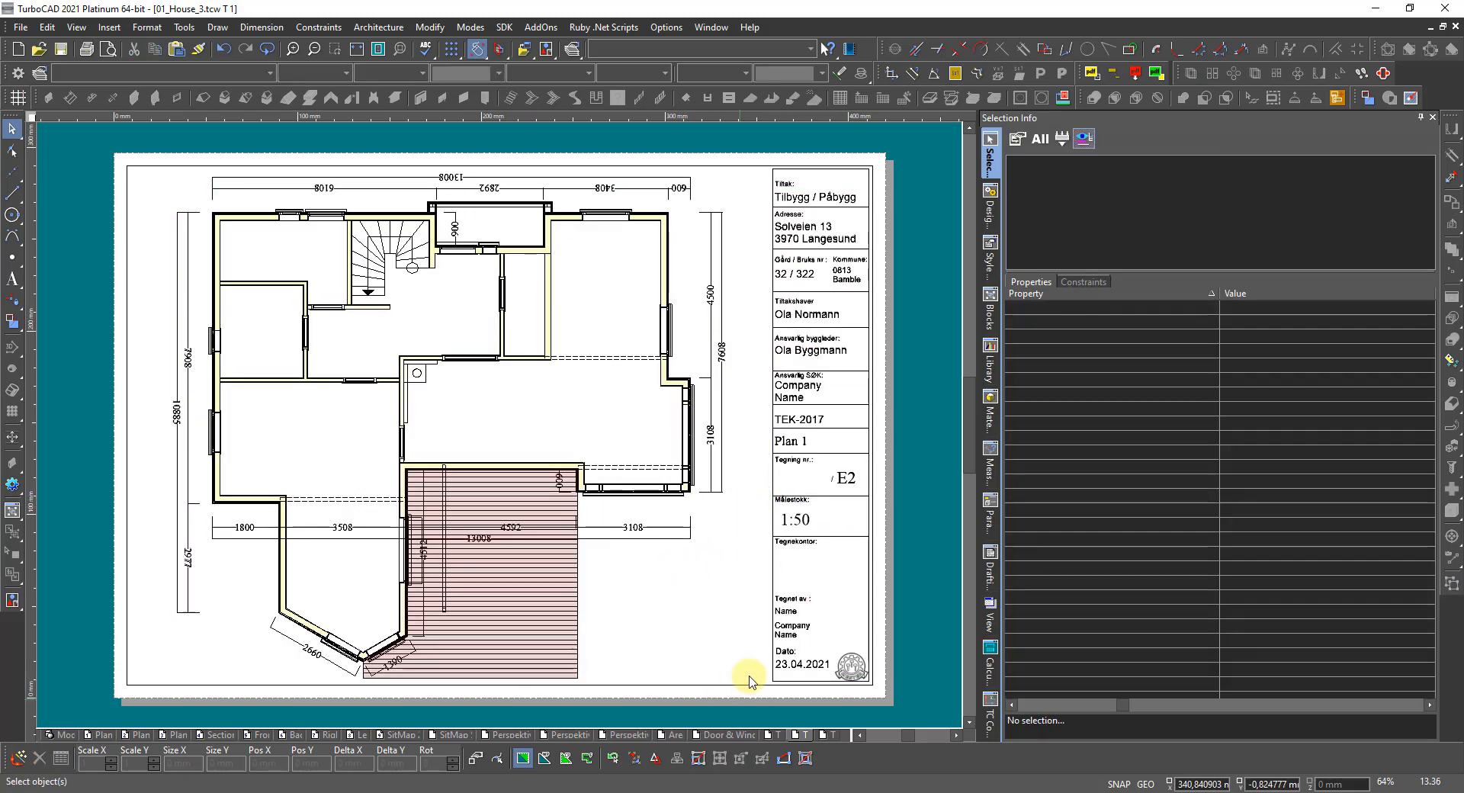
# Step: Open the T 2 sheet, hide the 1_Plan layer group and make the 2_Plan layer group visible
pyautogui.click(829, 734)
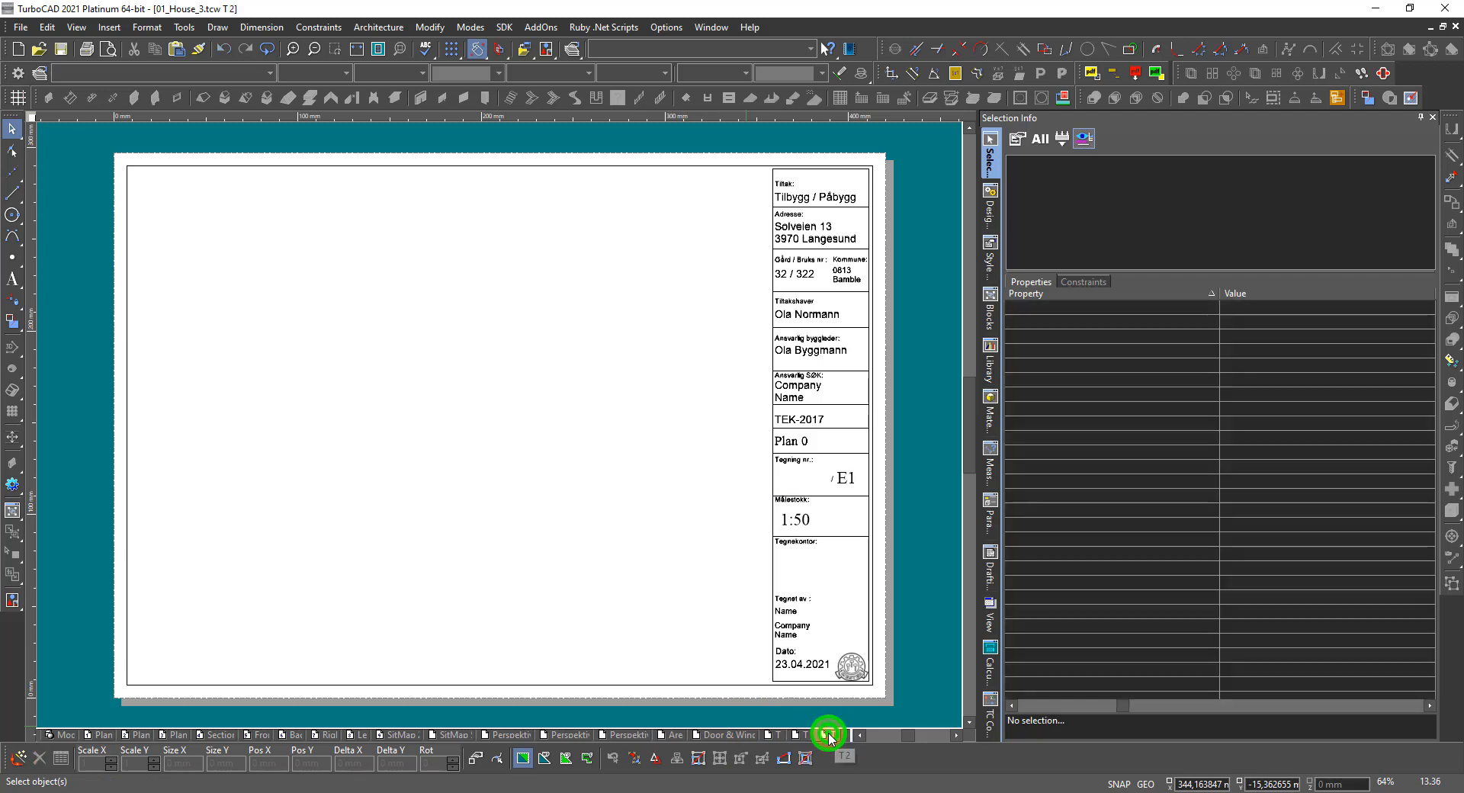
pyautogui.click(994, 204)
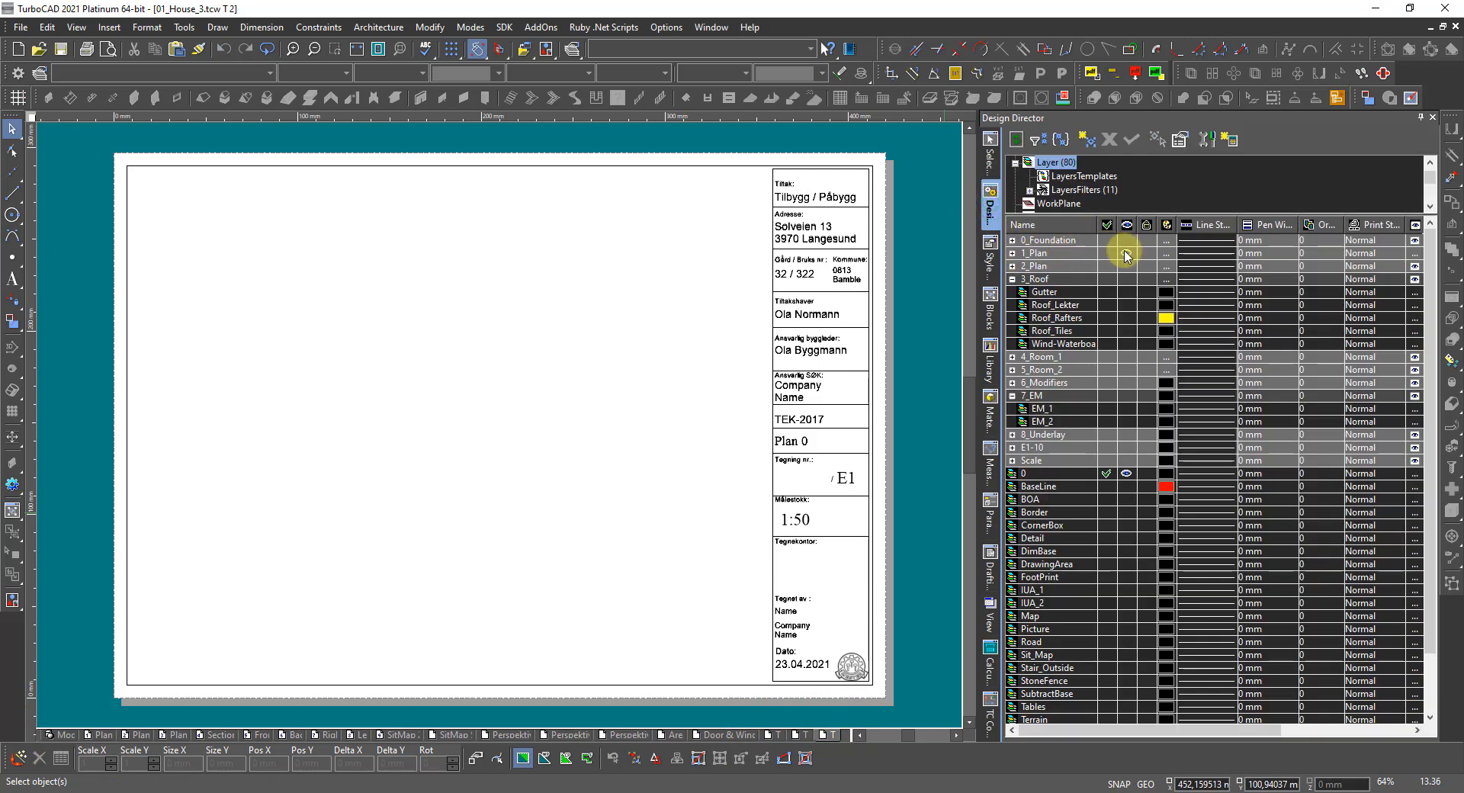
pyautogui.click(1125, 254)
pyautogui.click(1127, 264)
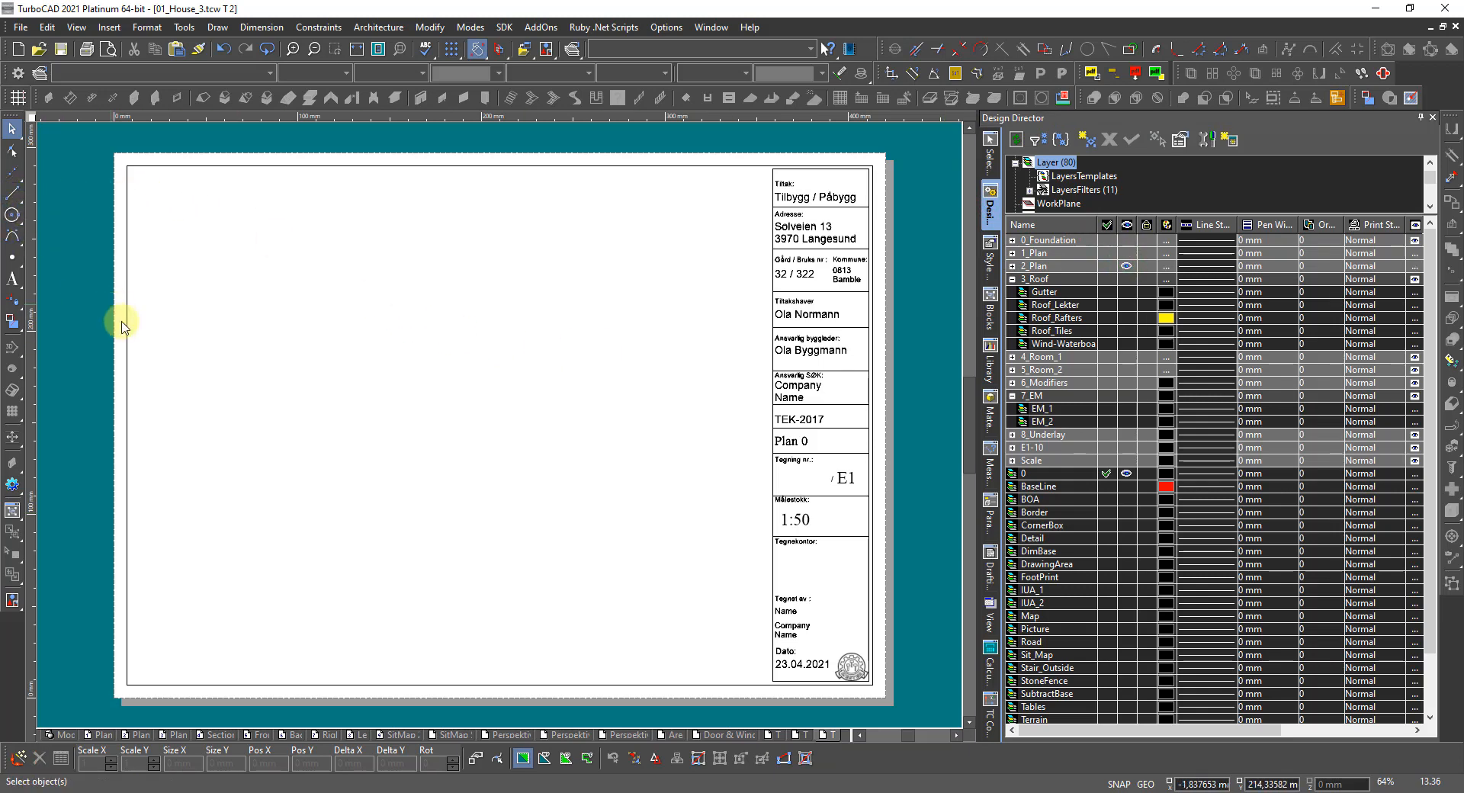
# Step: Create a viewport filling the T 2 sheet's drawing area beside the title block, using the named view T 2
pyautogui.click(12, 598)
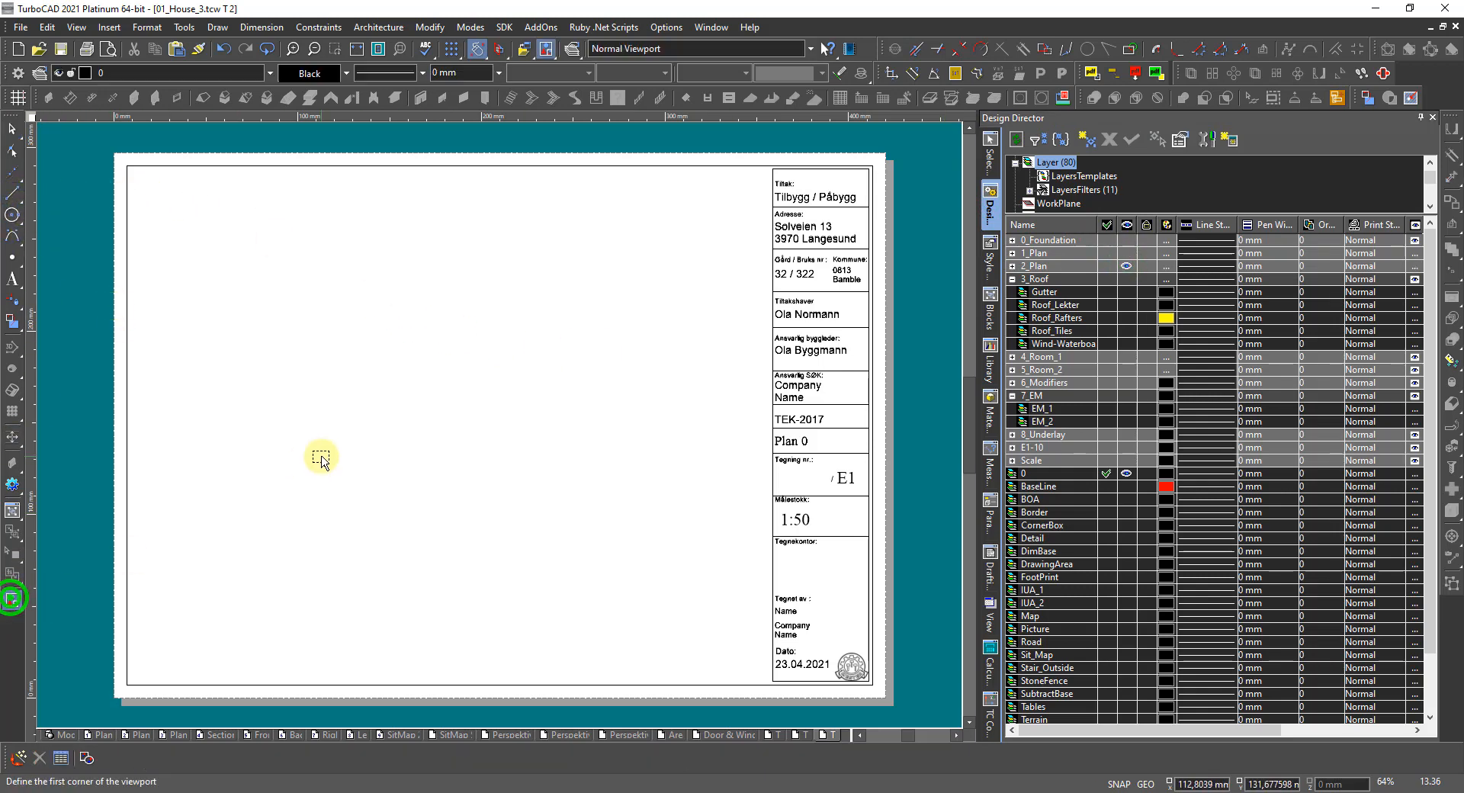
pyautogui.click(138, 171)
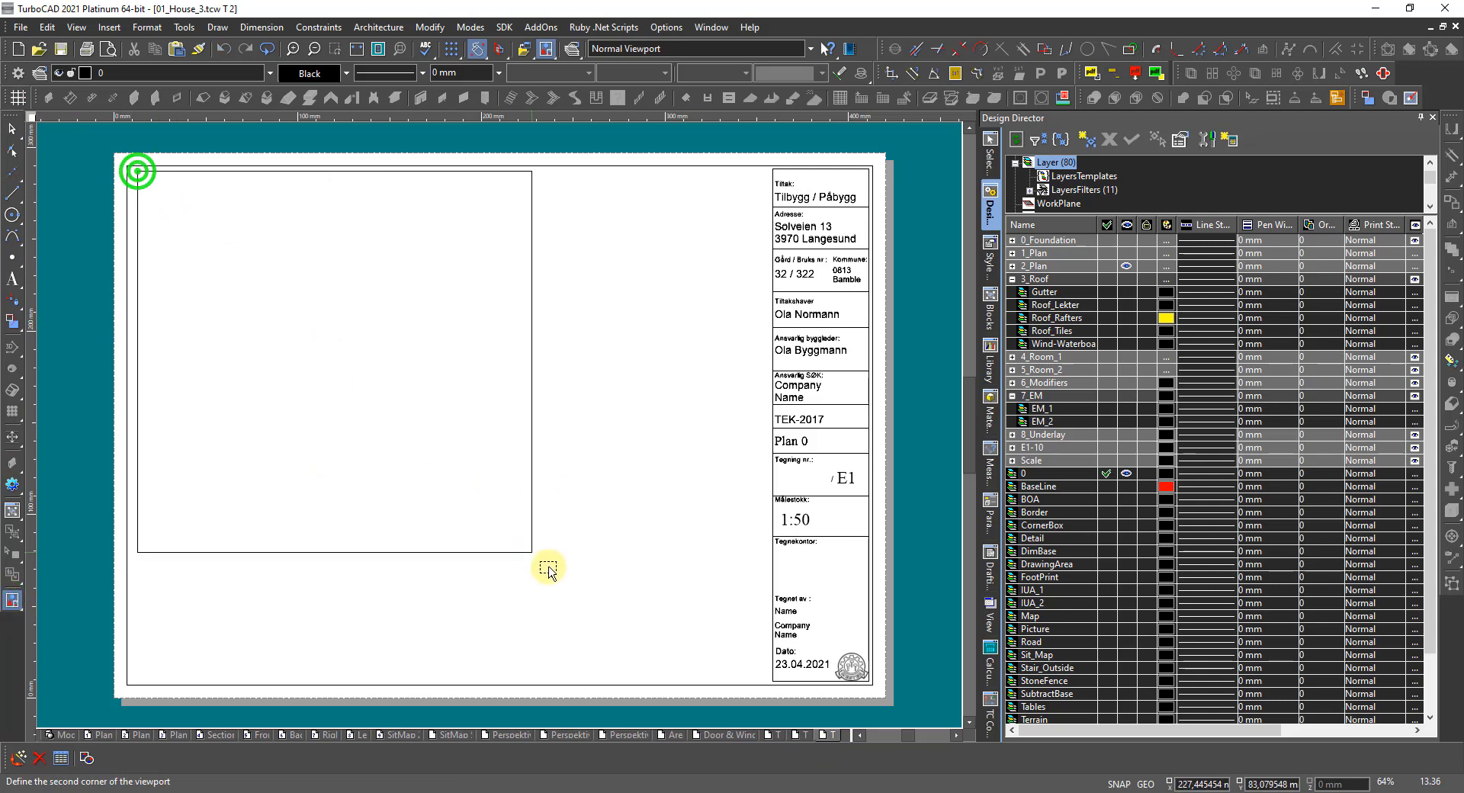
pyautogui.click(763, 679)
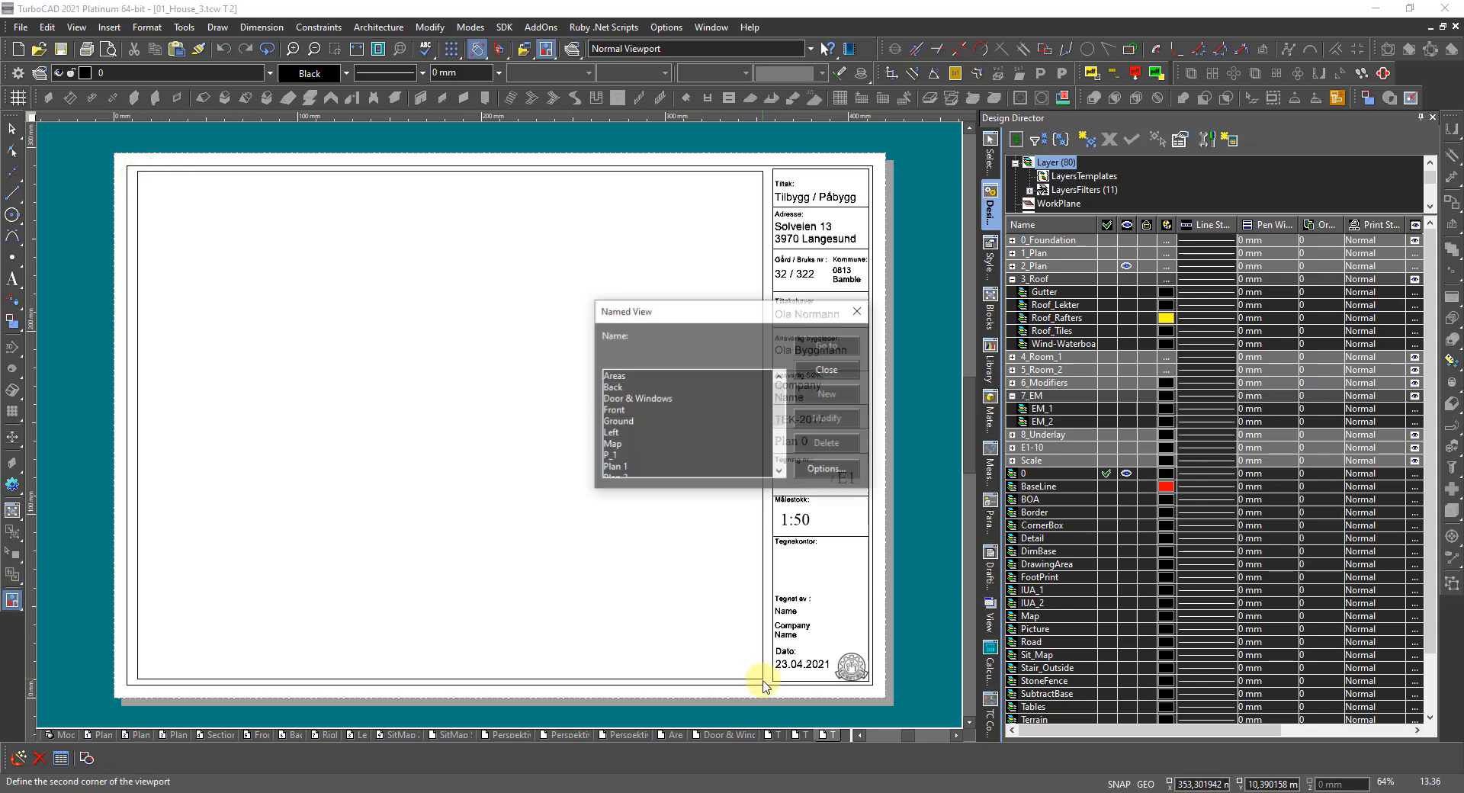
pyautogui.scroll(-2, 614, 454)
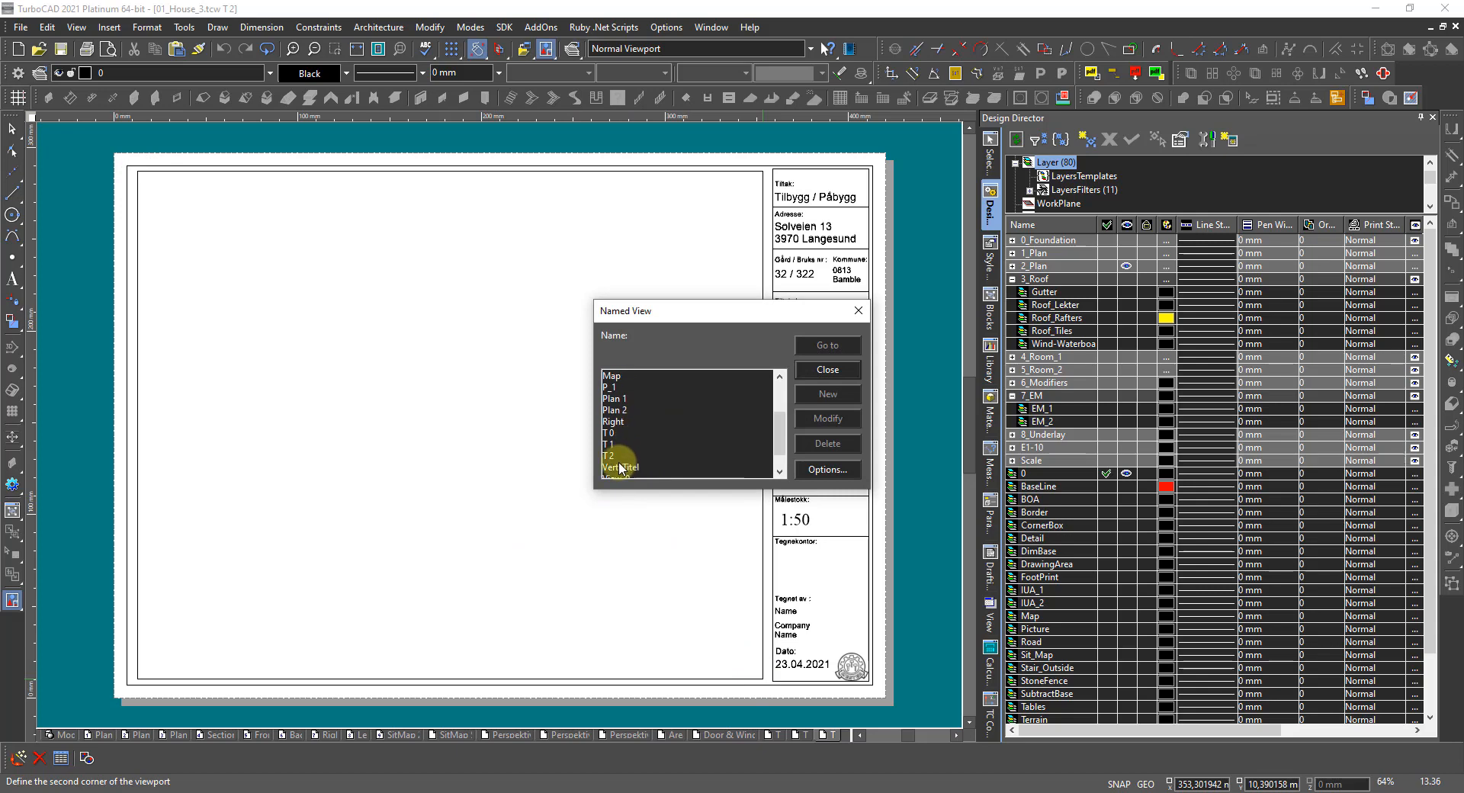
pyautogui.click(610, 456)
pyautogui.click(822, 344)
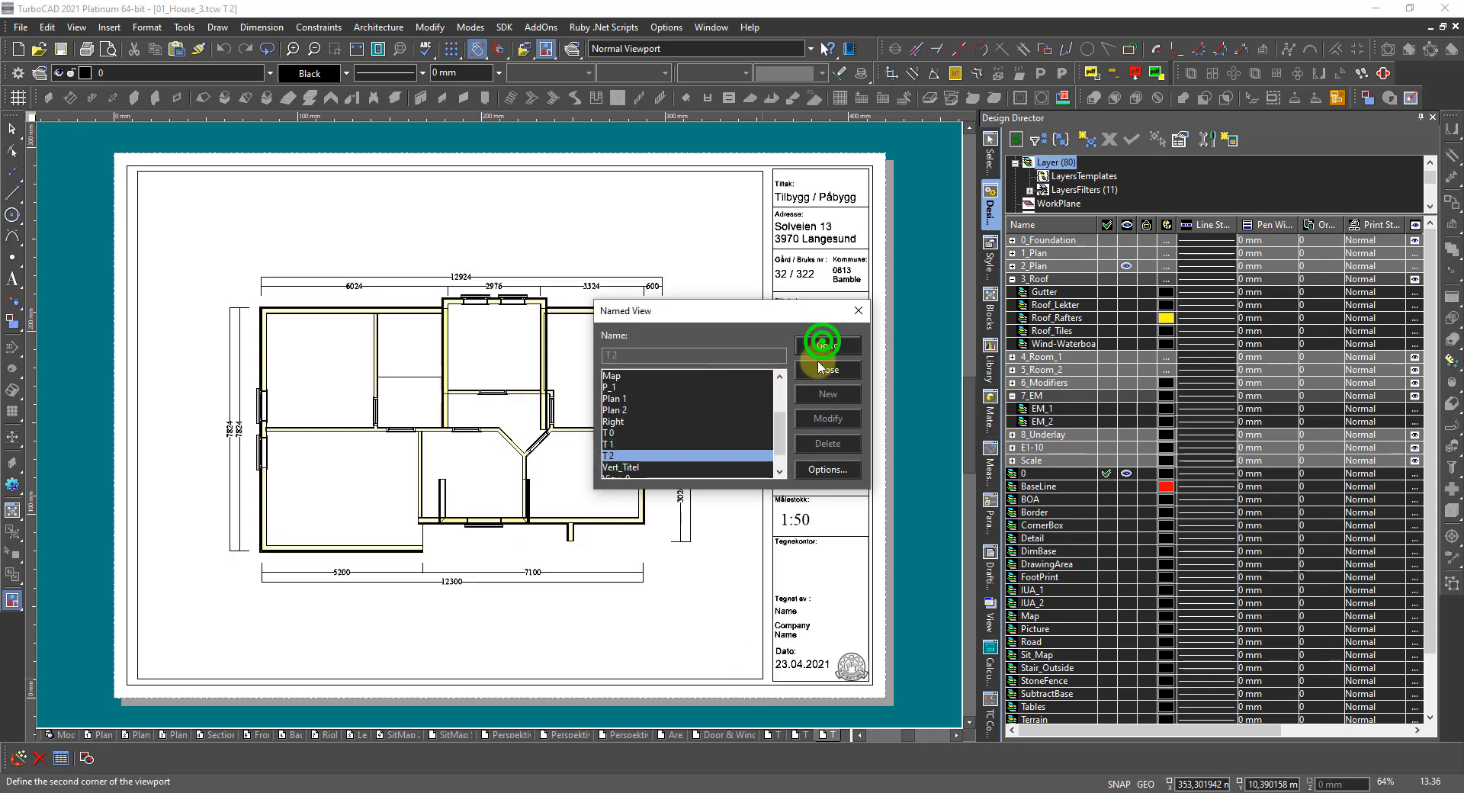
pyautogui.click(826, 371)
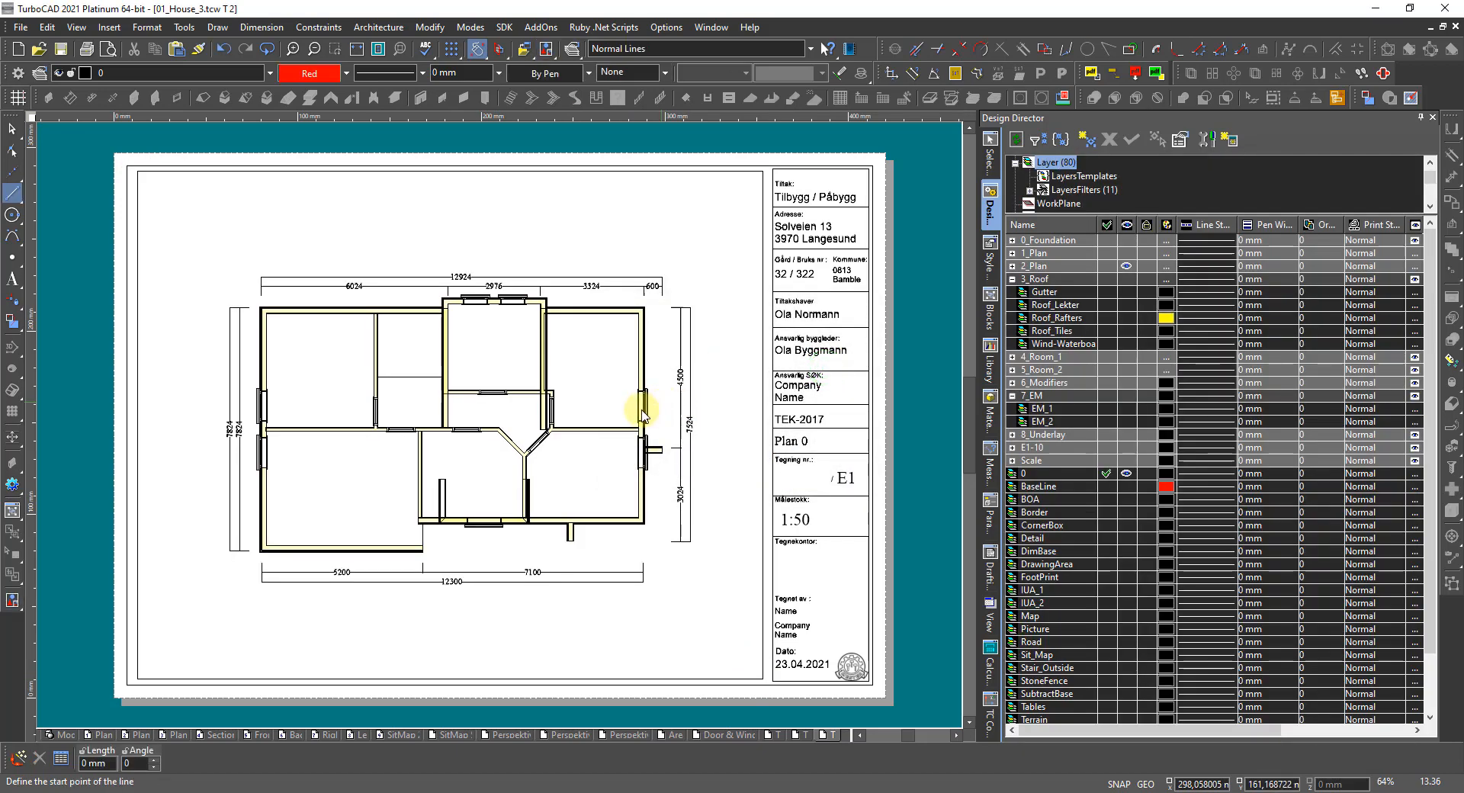
# Step: Give the T 2 plan viewport a fixed scale of 1:50 and deselect it
pyautogui.click(641, 369)
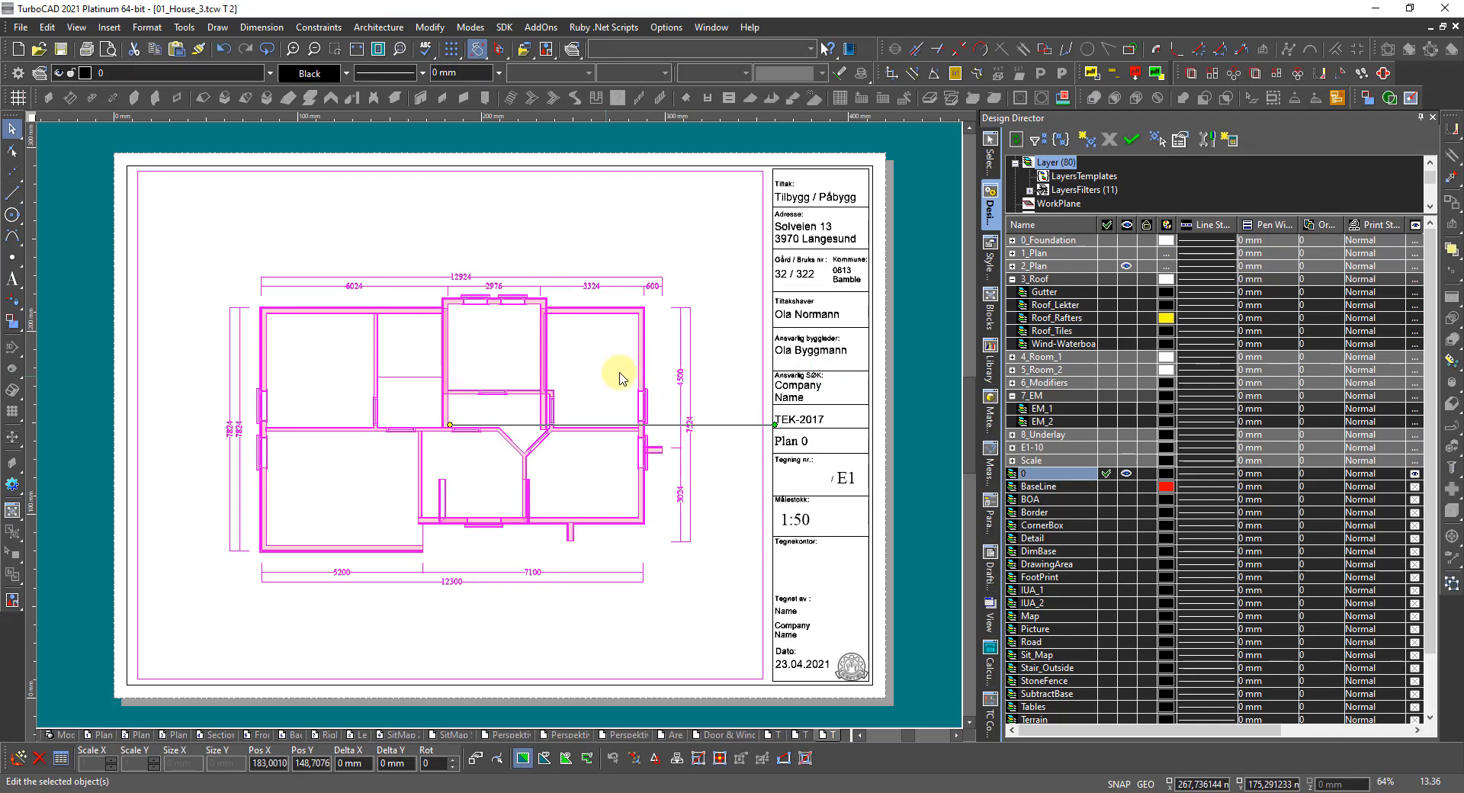
pyautogui.click(639, 362)
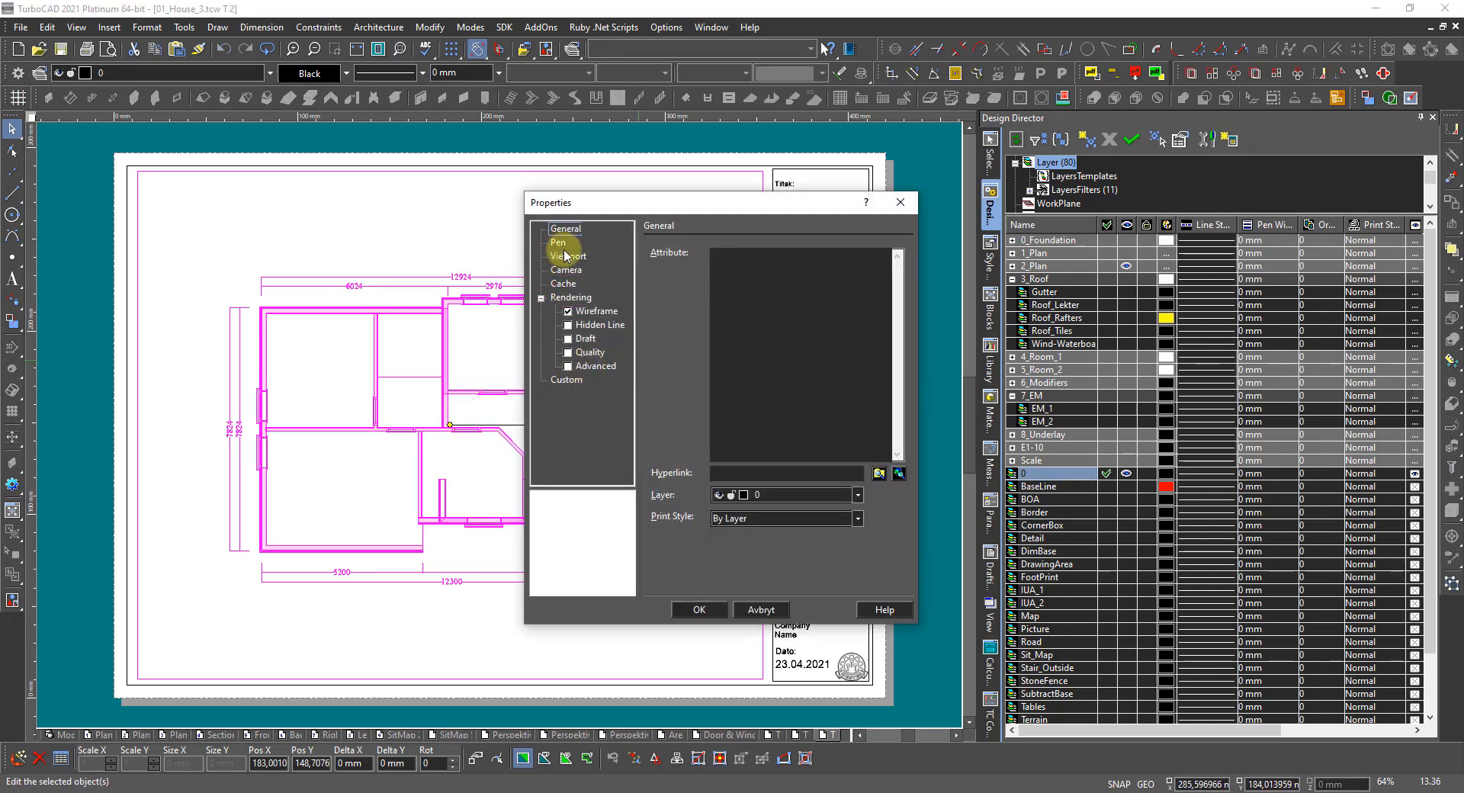
pyautogui.click(567, 256)
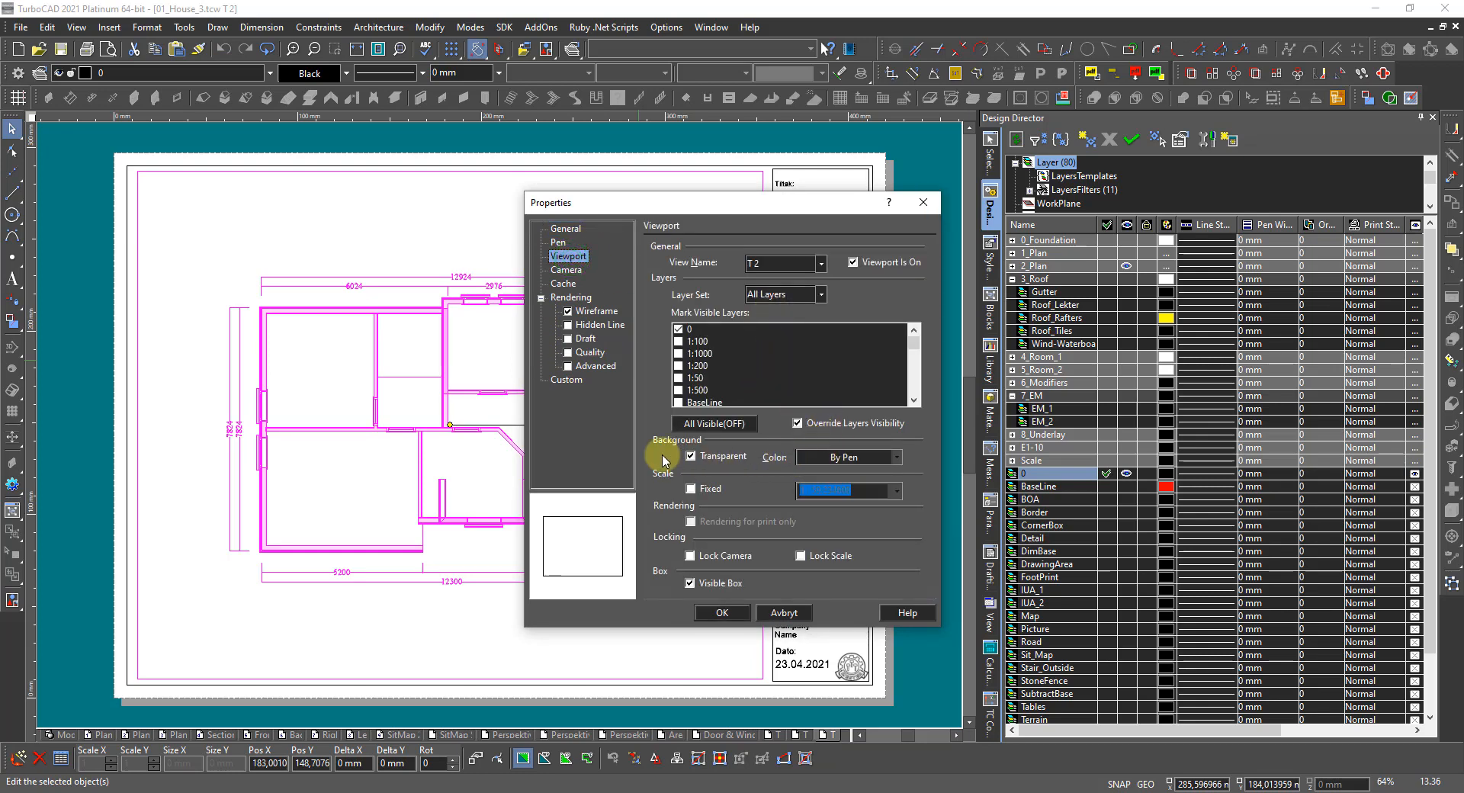
pyautogui.click(692, 489)
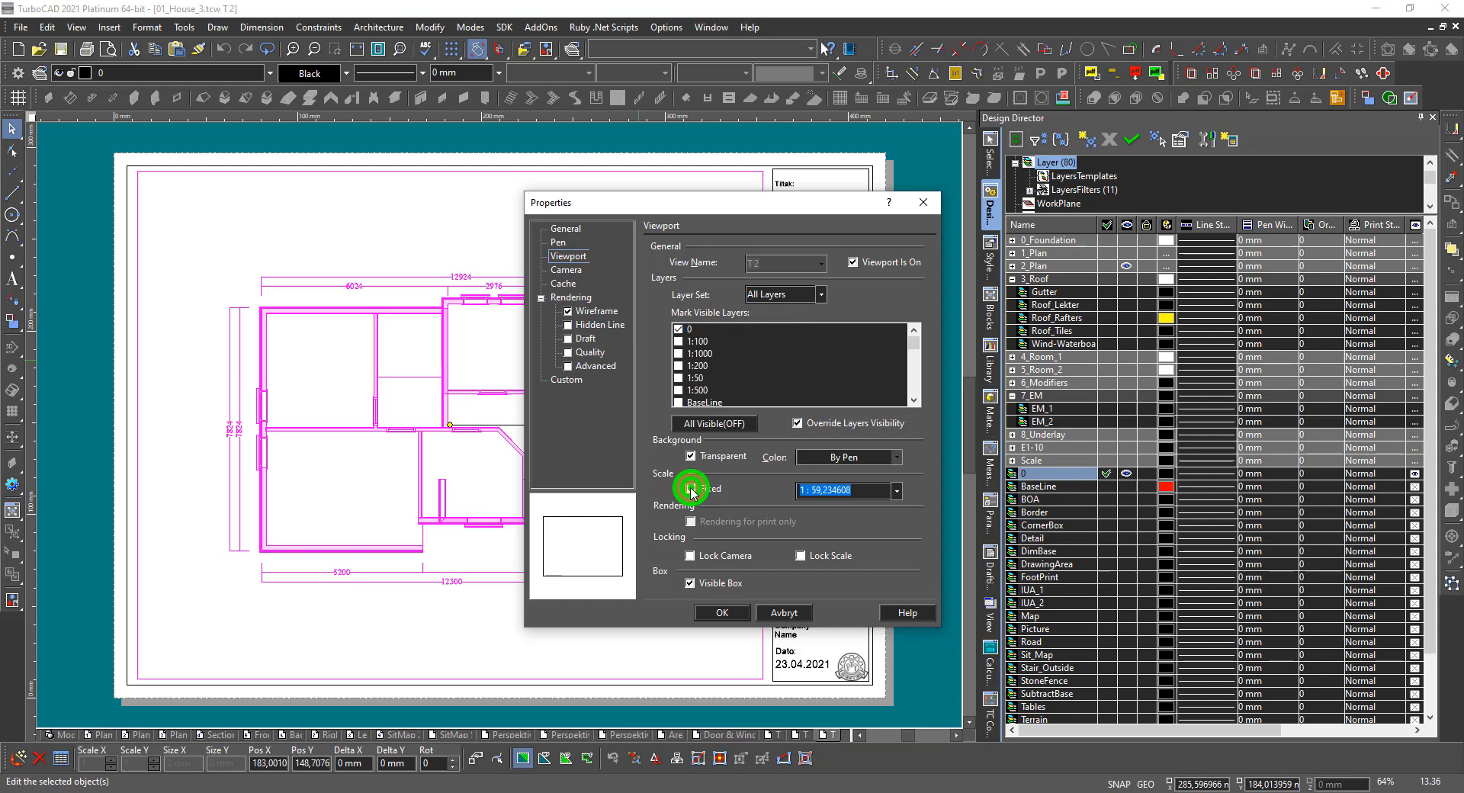
pyautogui.doubleClick(860, 490)
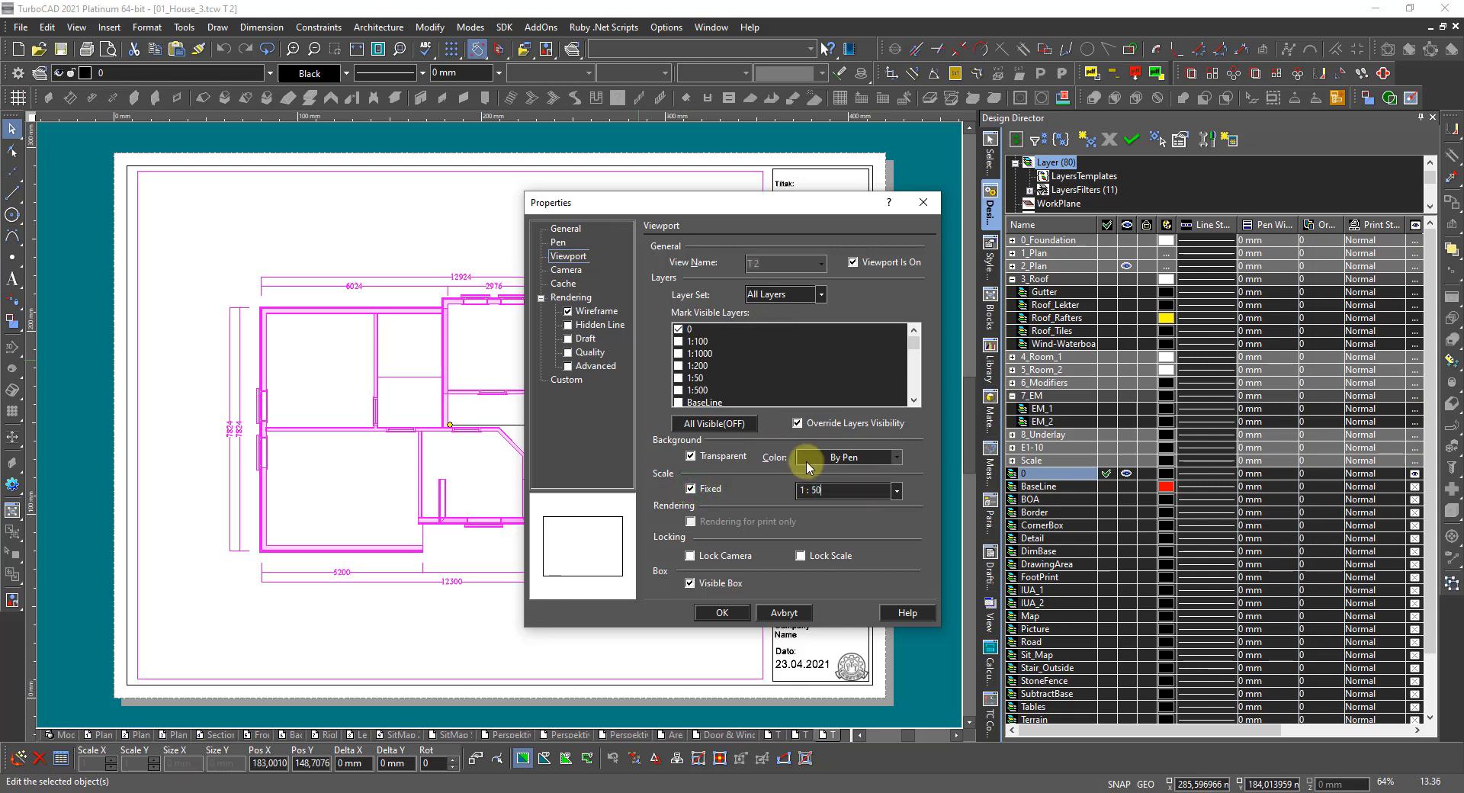
pyautogui.write('50')
pyautogui.press('Return')
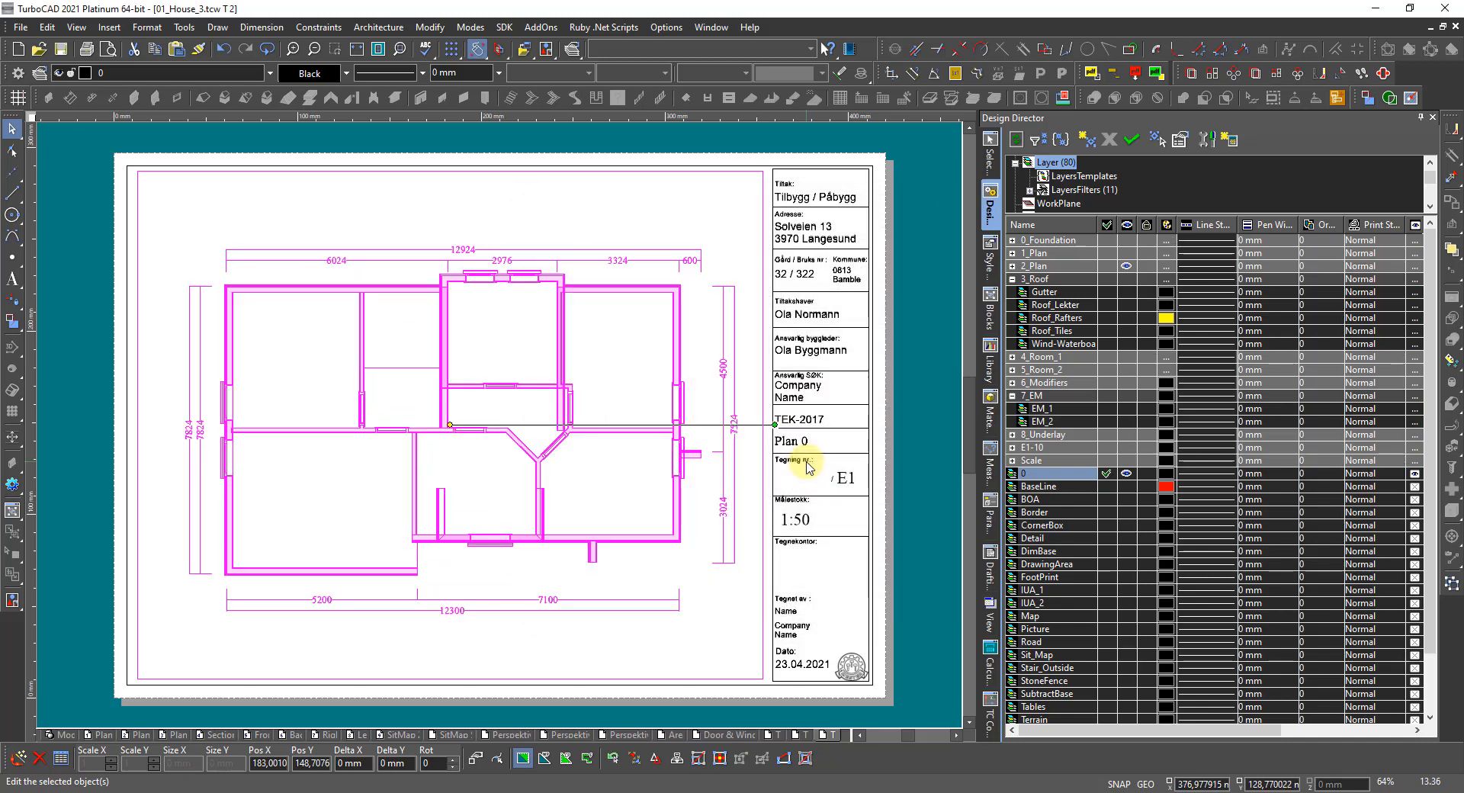
pyautogui.click(639, 472)
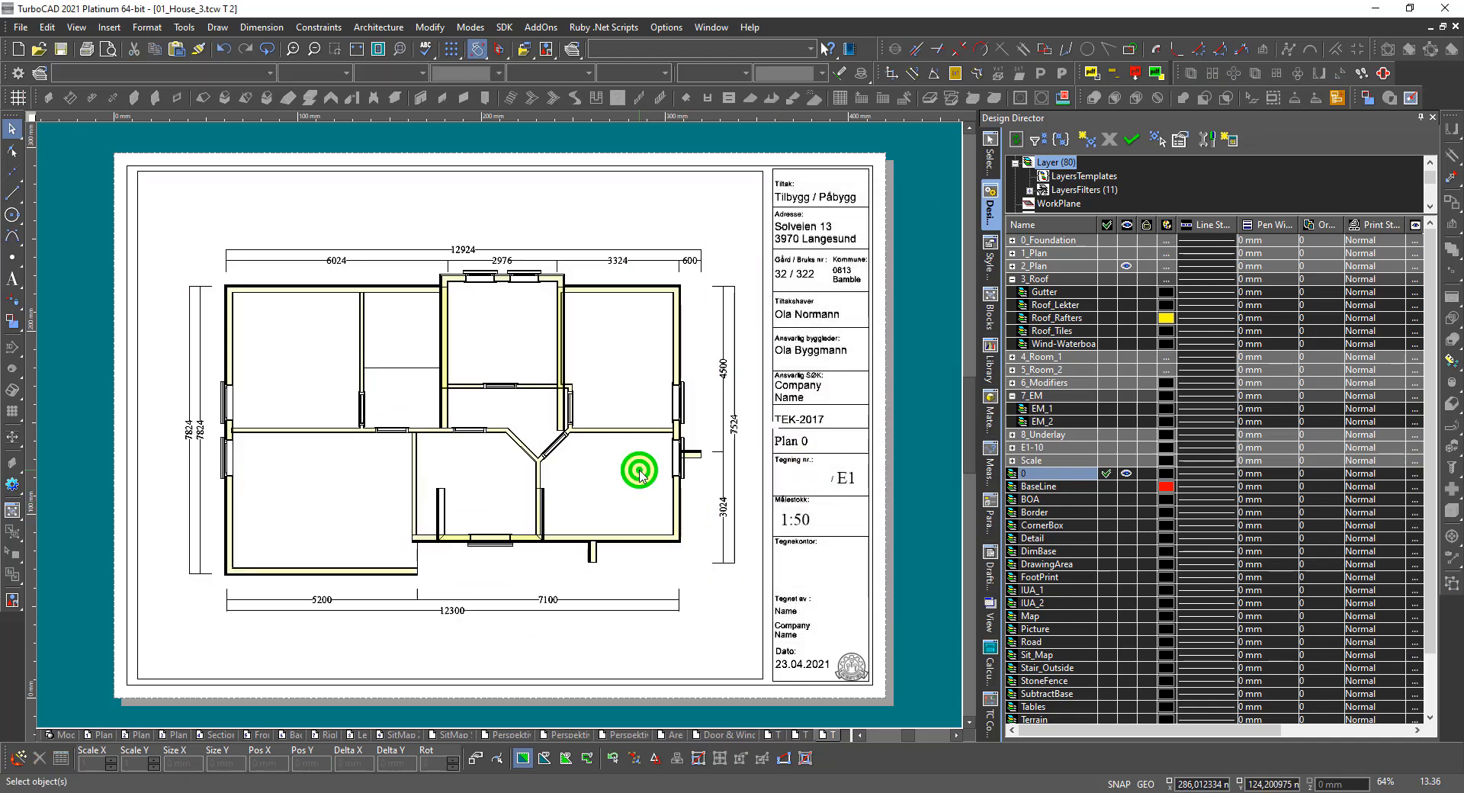
# Step: Turn off the Visible Box of the T 2 plan viewport
pyautogui.click(648, 428)
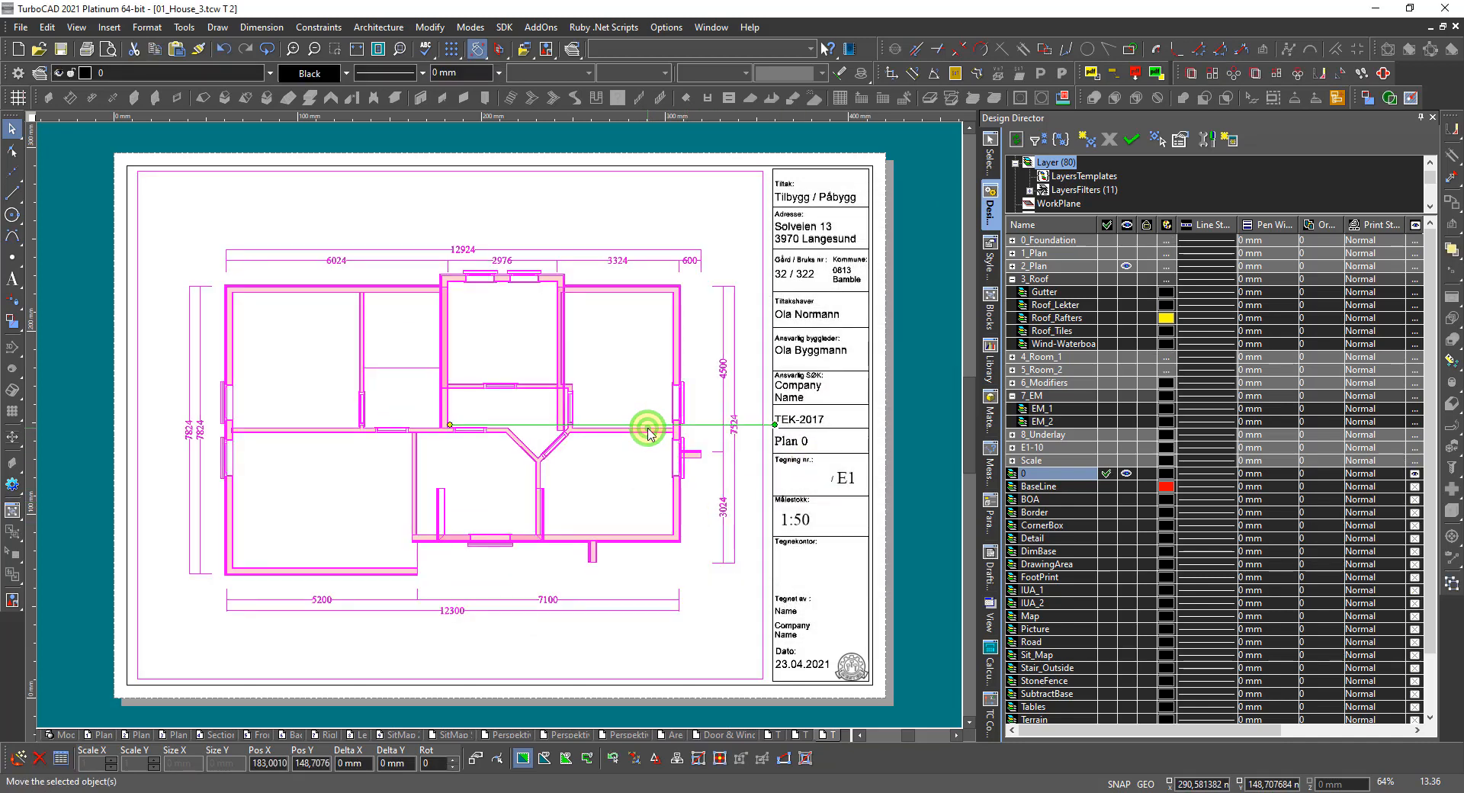
pyautogui.click(649, 432)
pyautogui.doubleClick(648, 428)
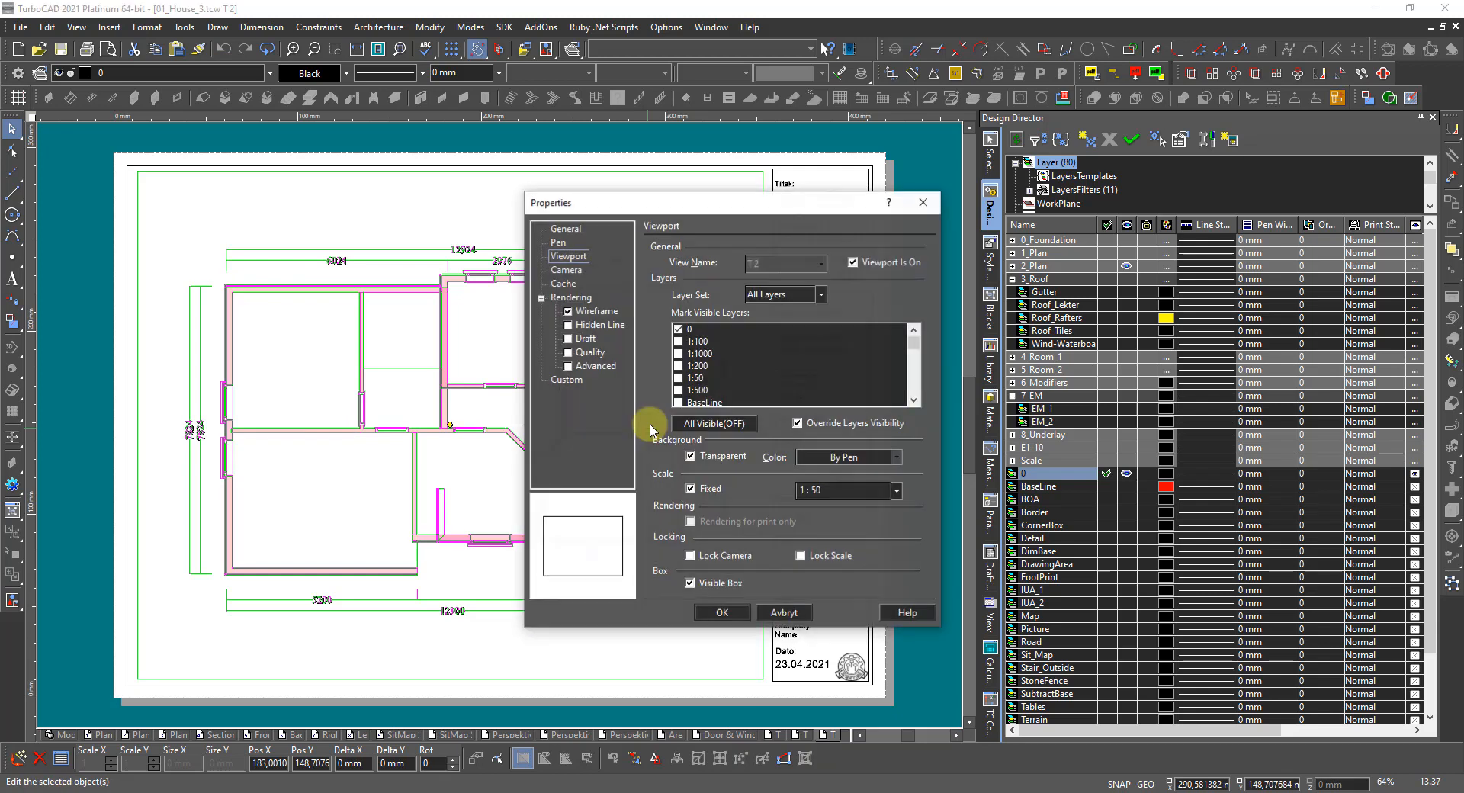
pyautogui.click(689, 584)
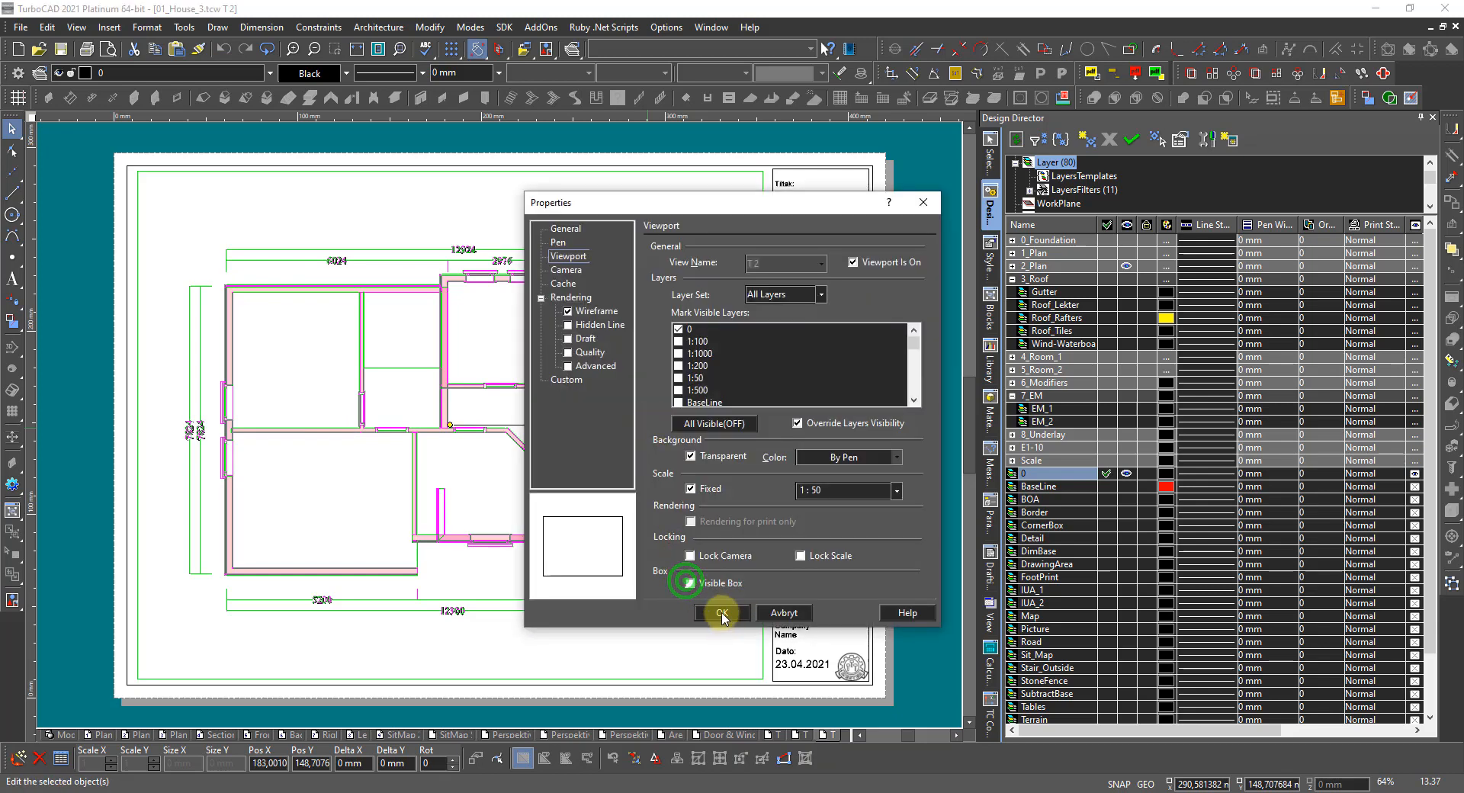
pyautogui.click(720, 609)
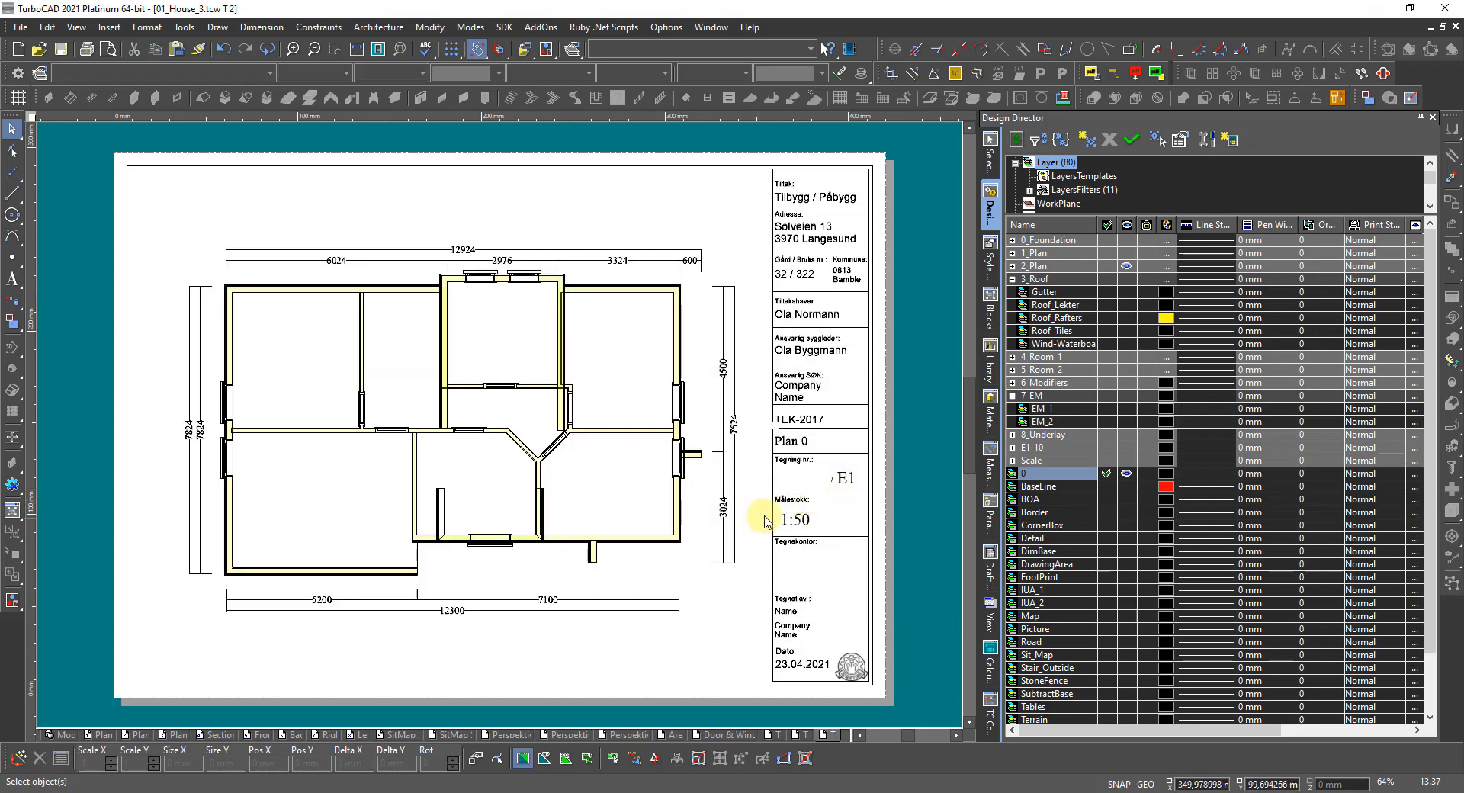
# Step: Show layer E3 and hide layer E1 in the T 2 title block viewport
pyautogui.click(847, 471)
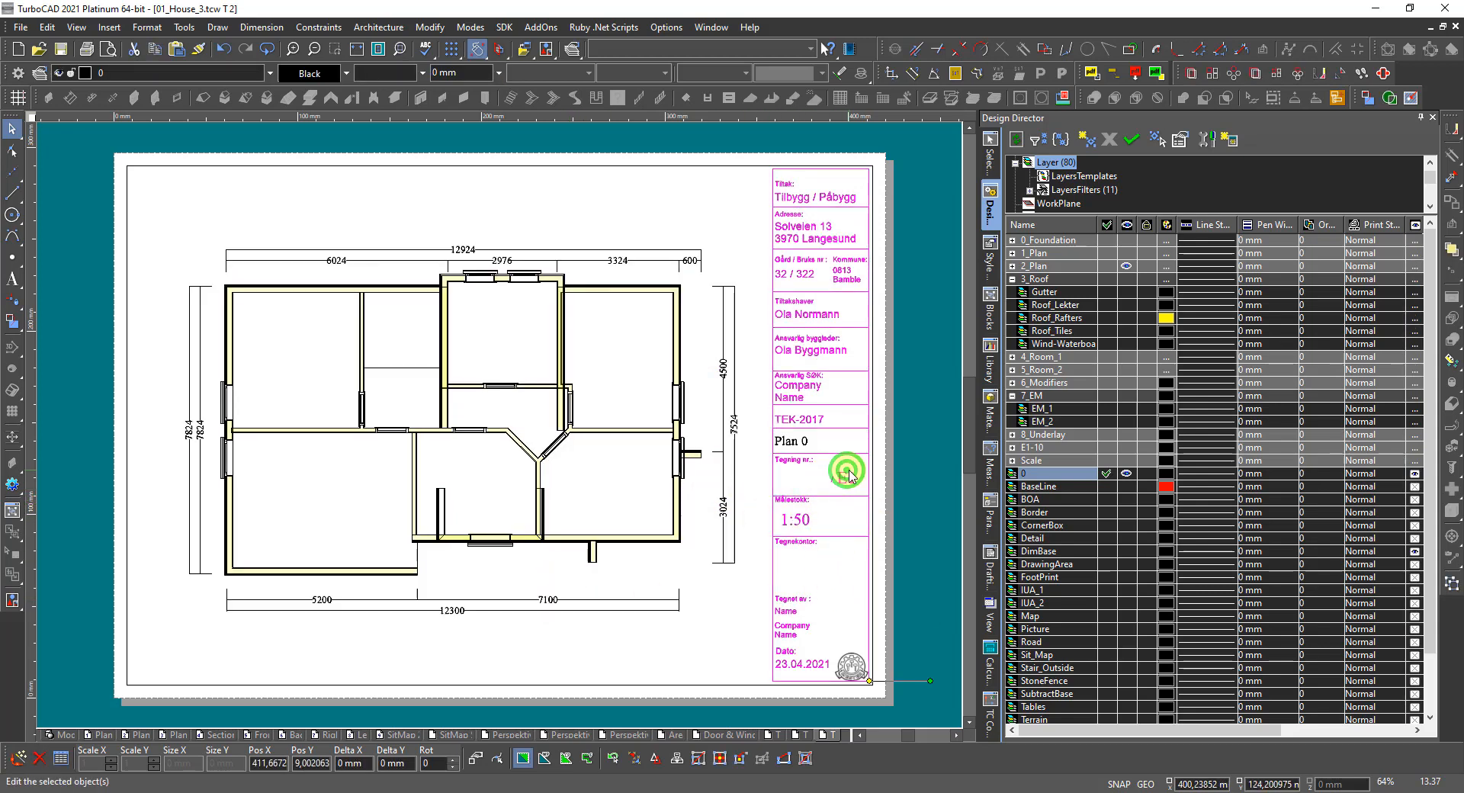
pyautogui.click(990, 146)
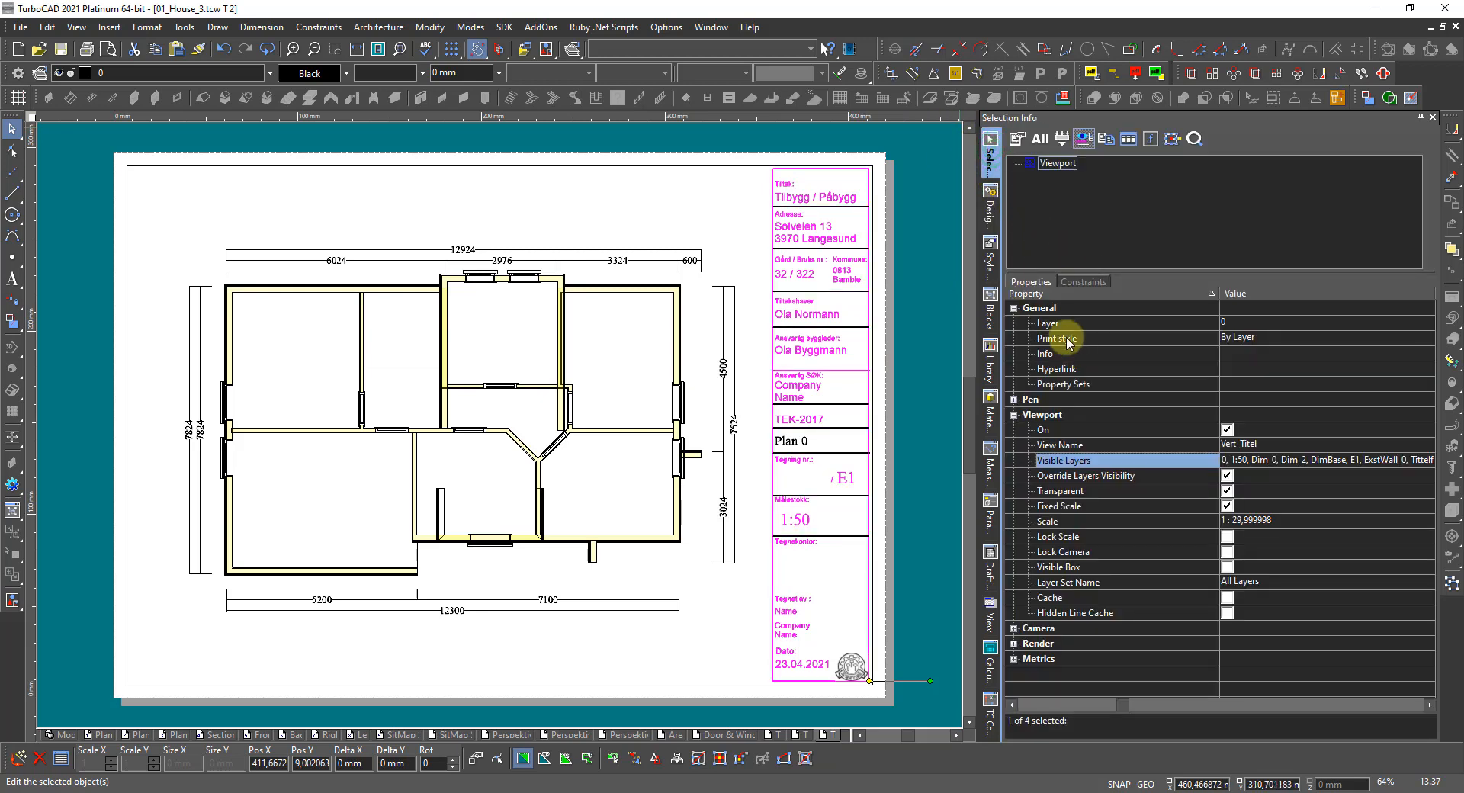
pyautogui.click(1224, 459)
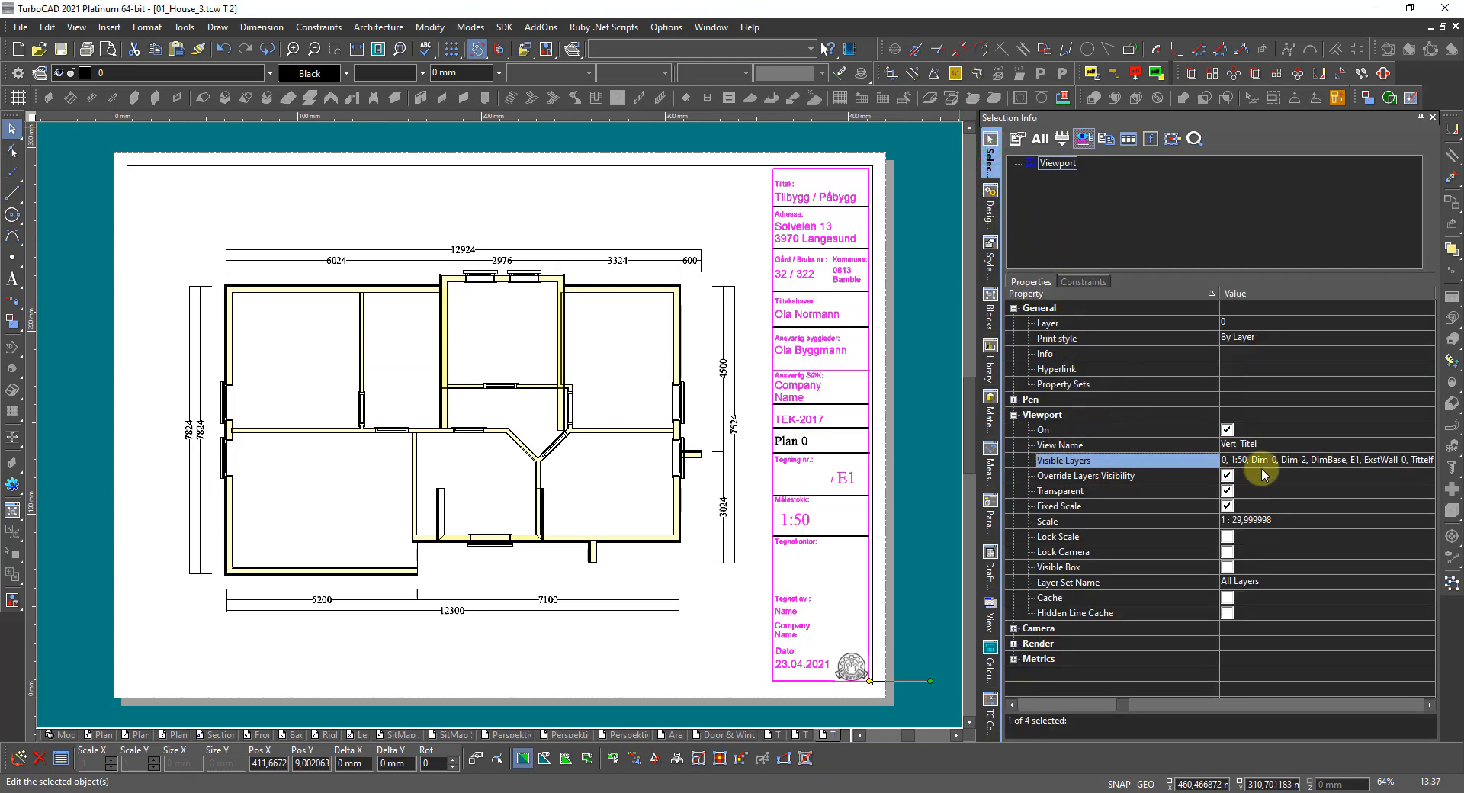
pyautogui.click(1260, 462)
pyautogui.scroll(-4, 1251, 513)
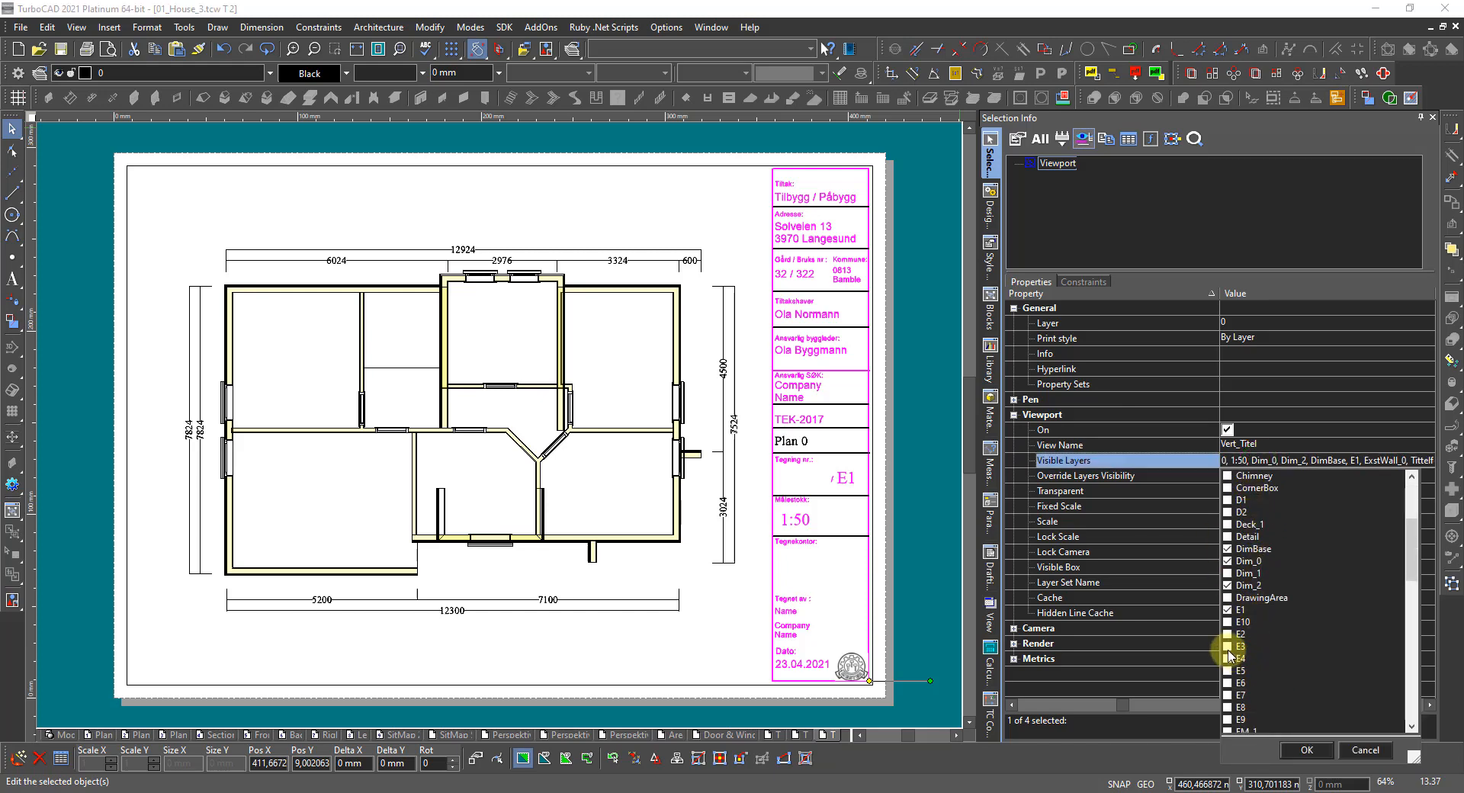
pyautogui.click(1227, 647)
pyautogui.click(1226, 610)
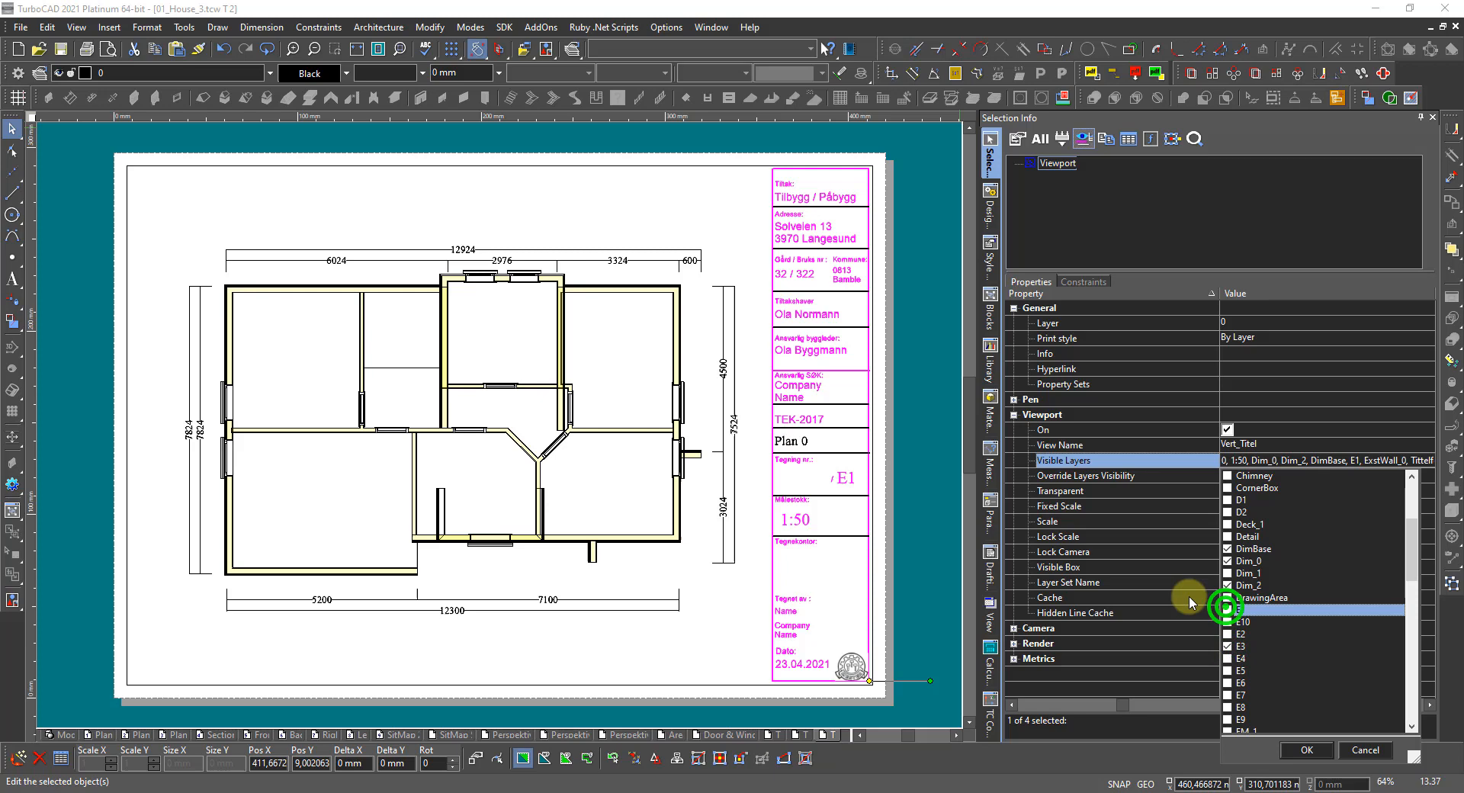
pyautogui.click(1305, 752)
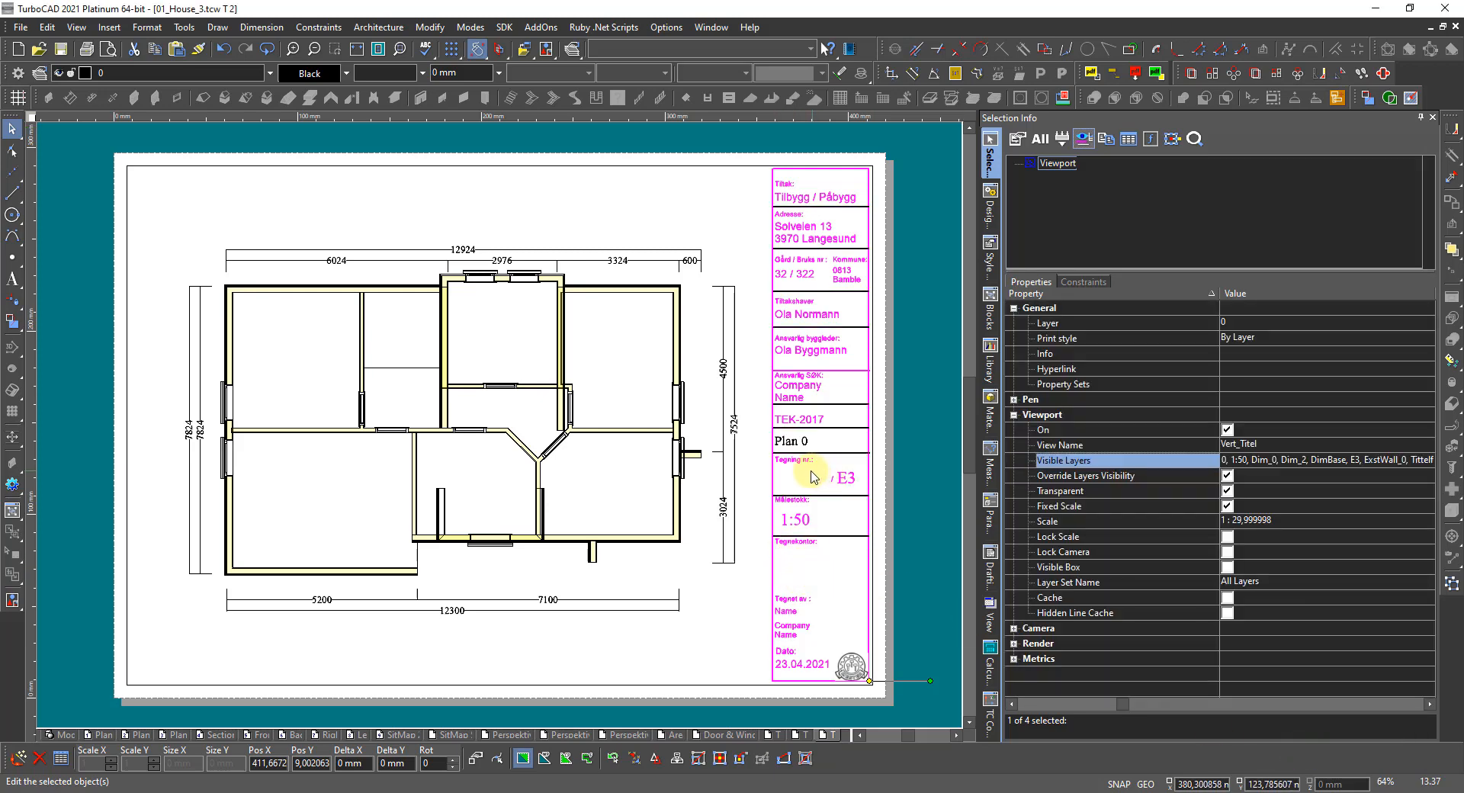
# Step: Change the plan label in the T 2 title block to Plan 2 and deselect it
pyautogui.click(800, 441)
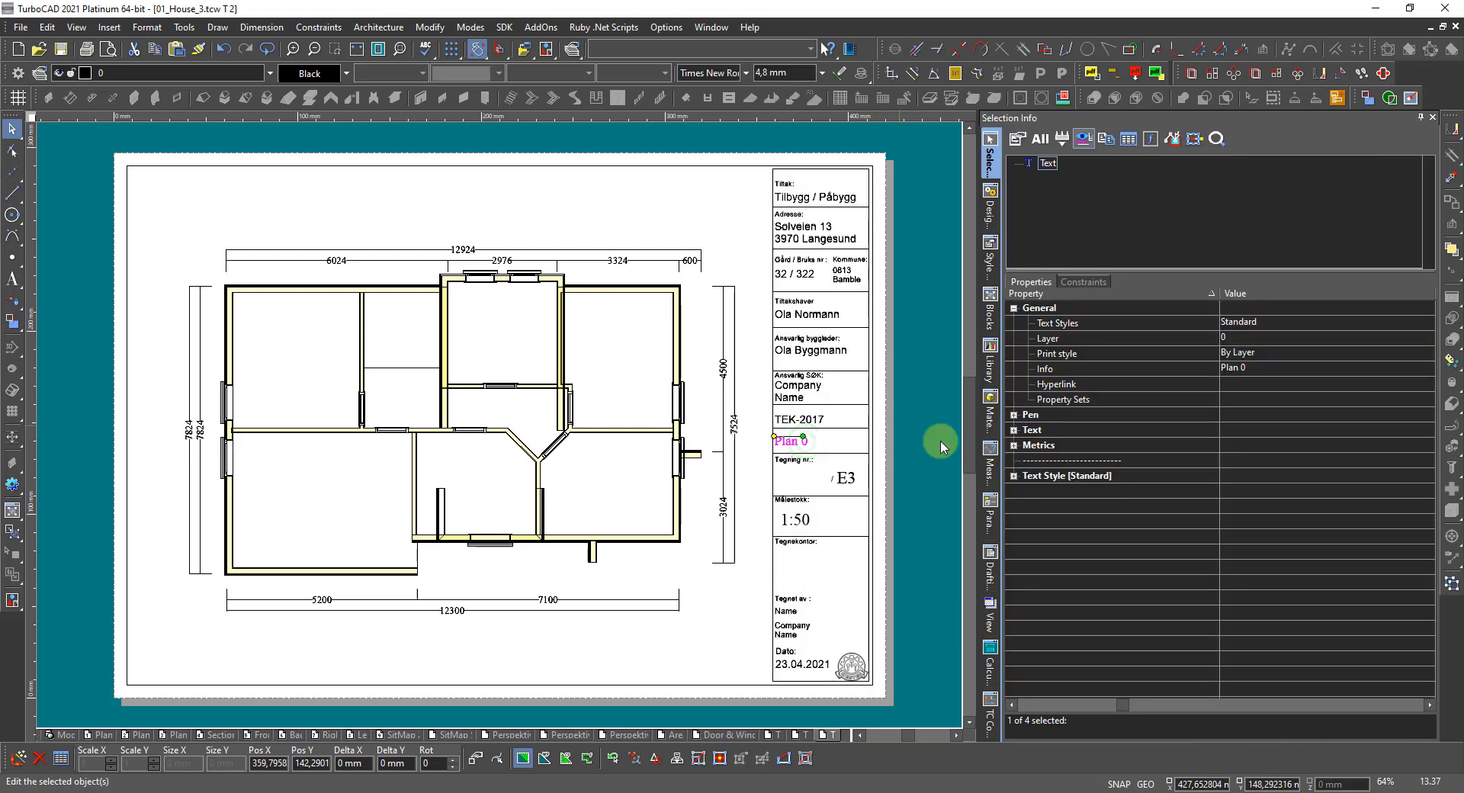
pyautogui.click(1270, 373)
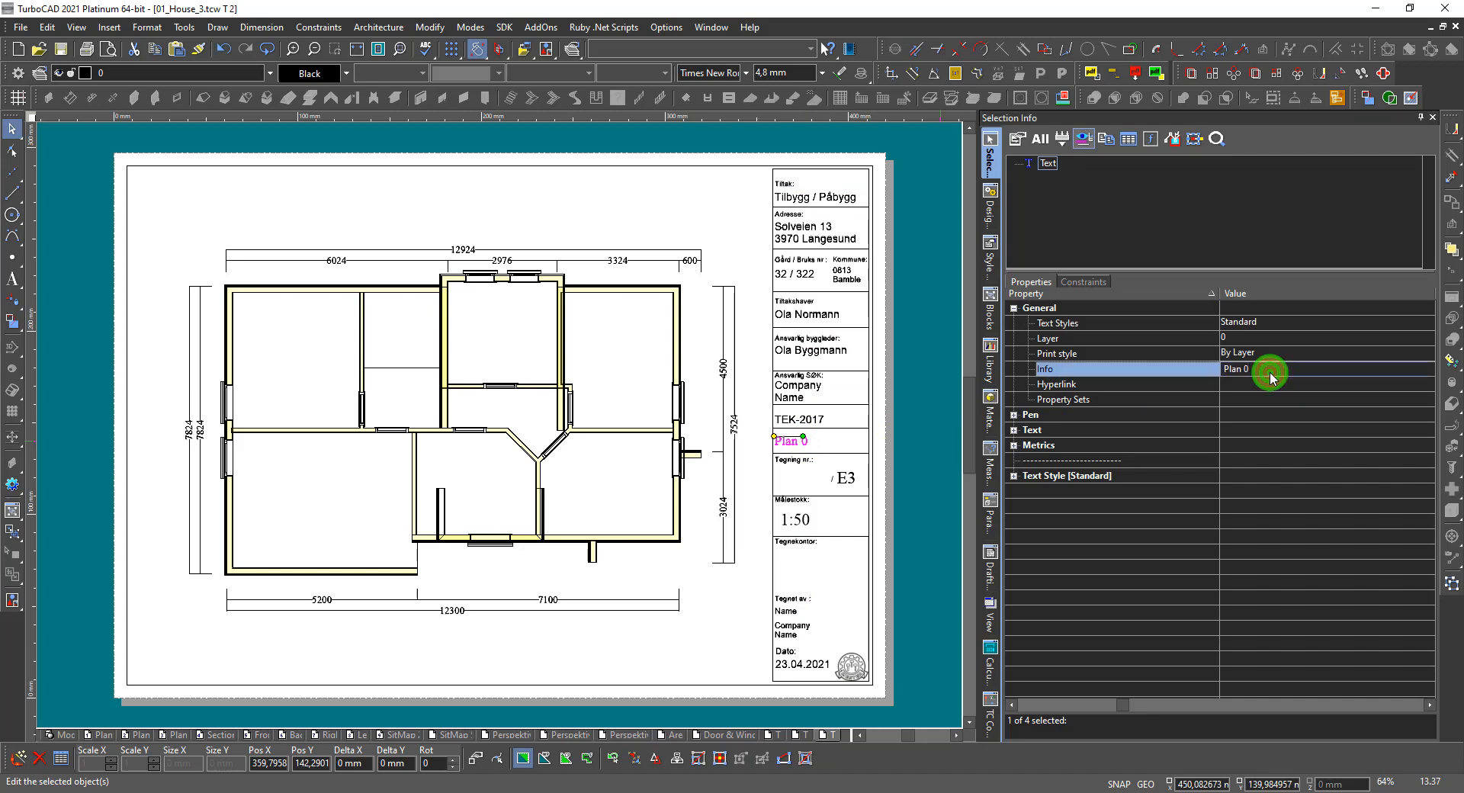
pyautogui.press('Return')
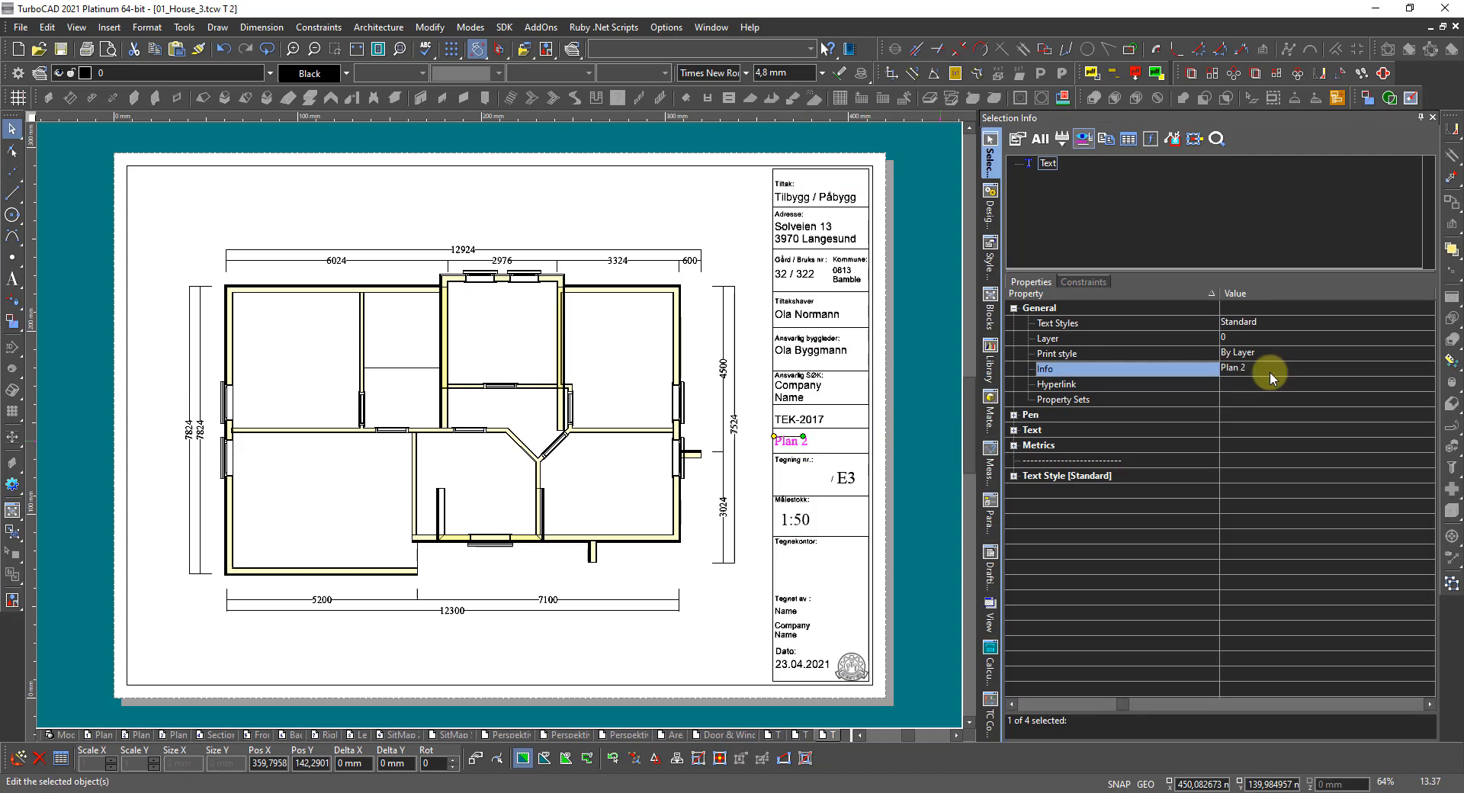
pyautogui.click(710, 648)
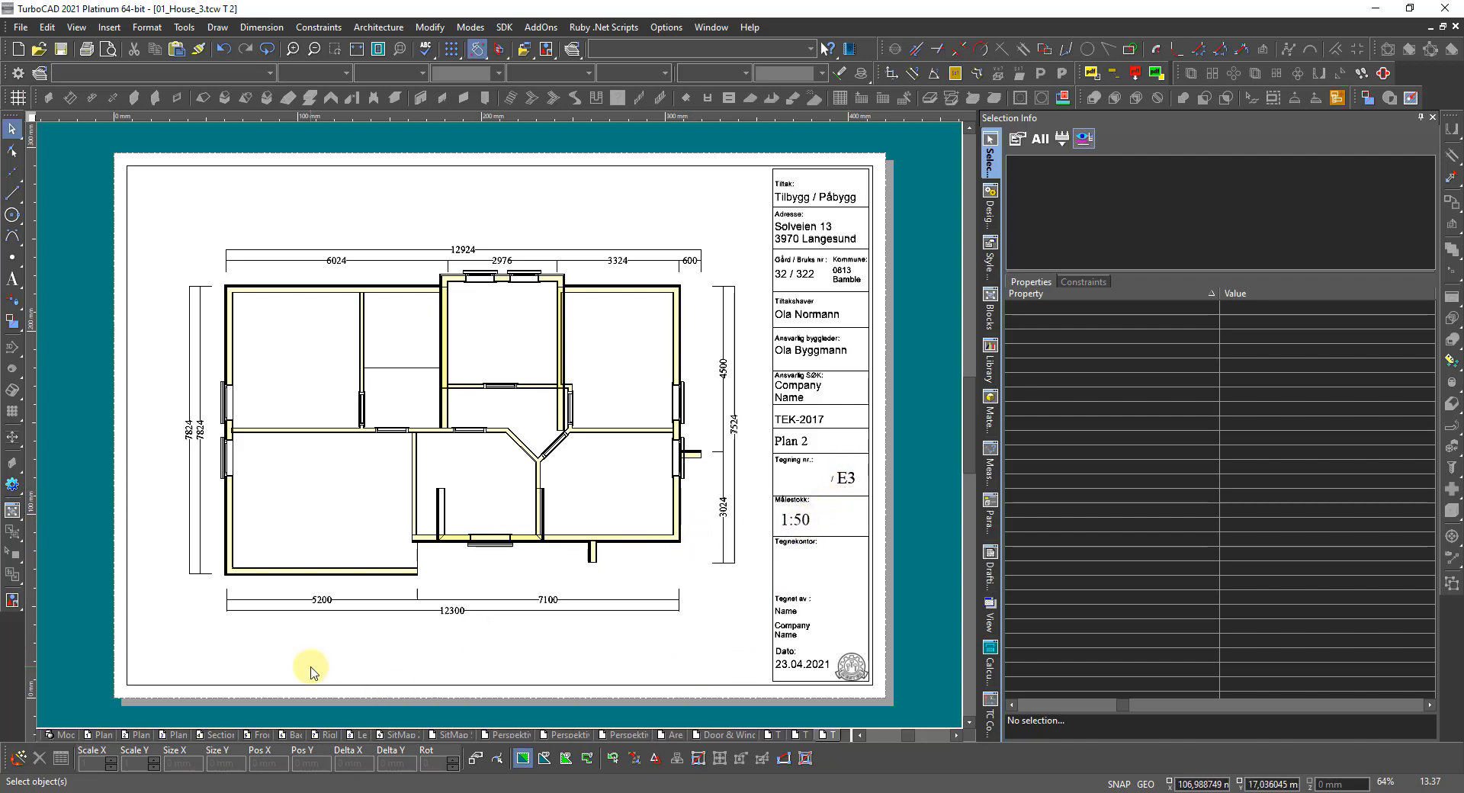
# Step: Switch to model space and make the Tittelfelt_Vertikalt layer visible
pyautogui.click(61, 737)
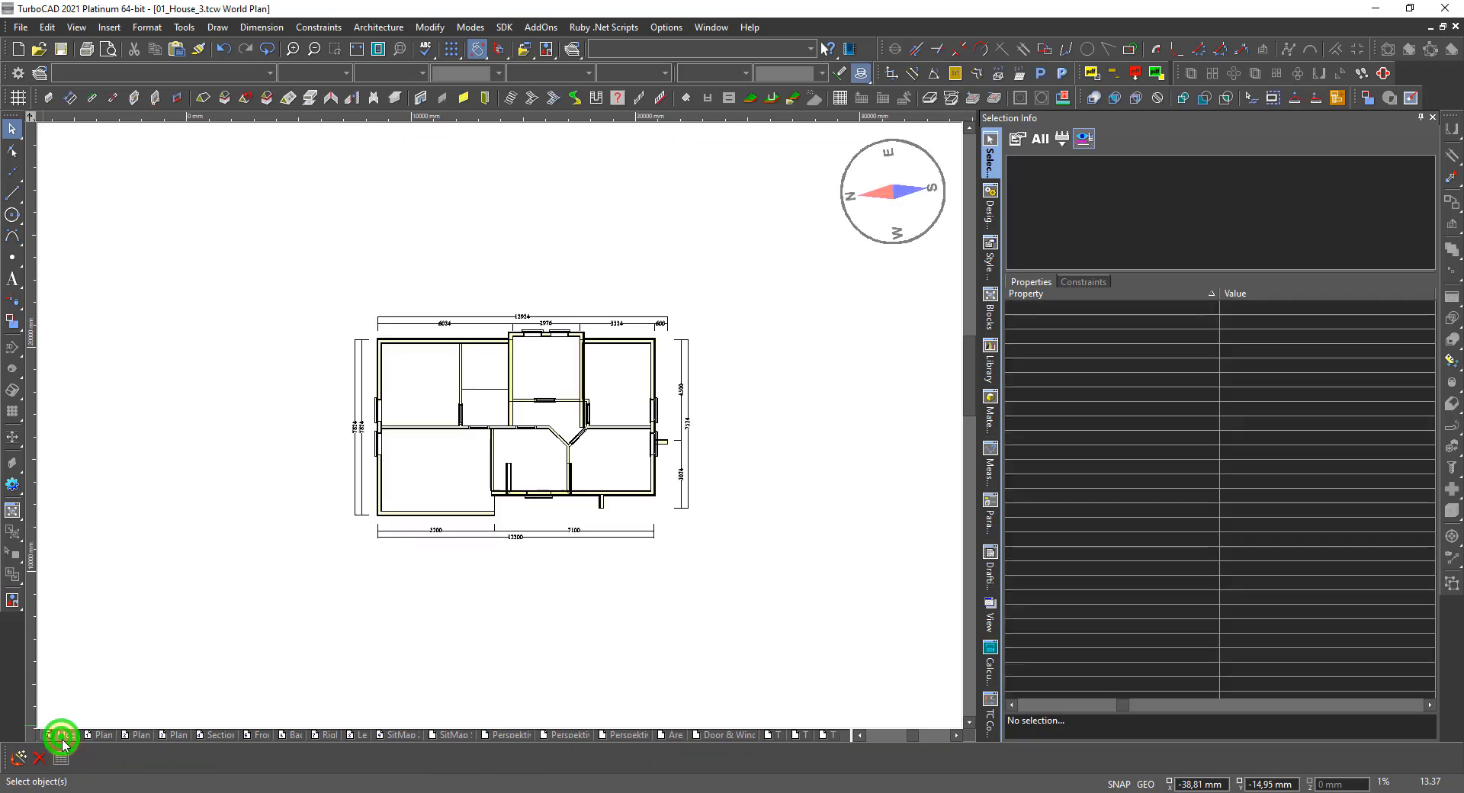
pyautogui.click(990, 206)
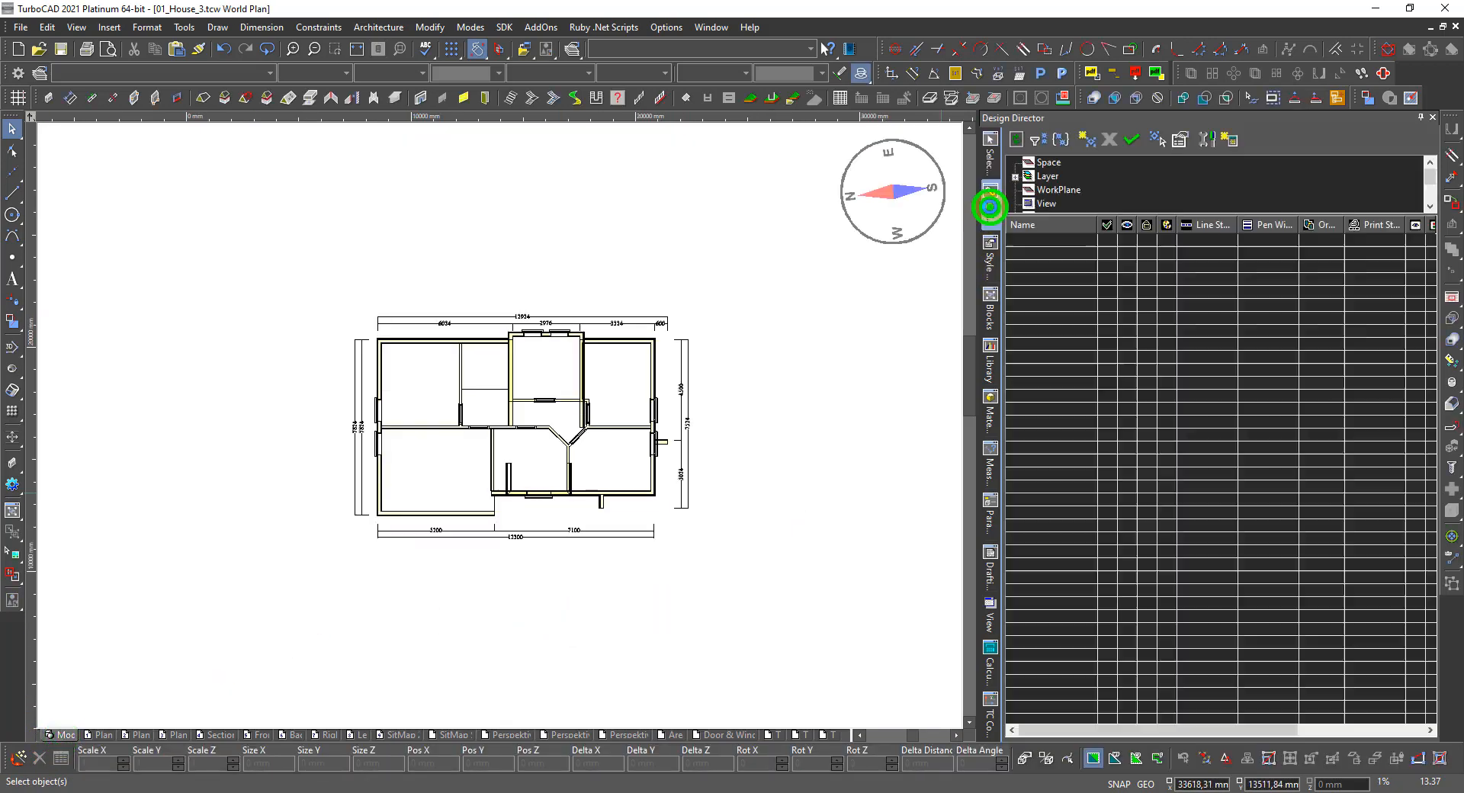
pyautogui.click(1146, 667)
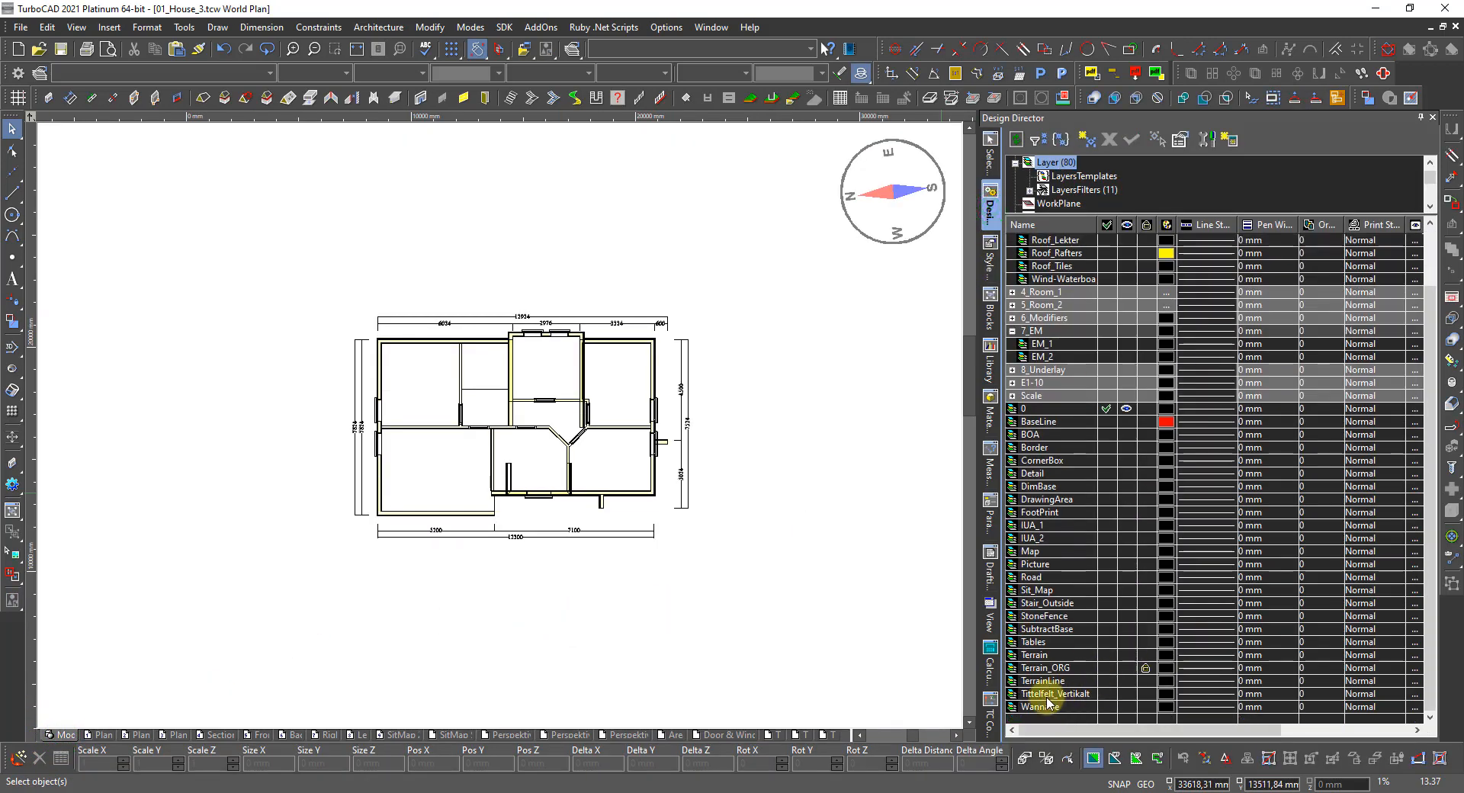
pyautogui.click(1129, 694)
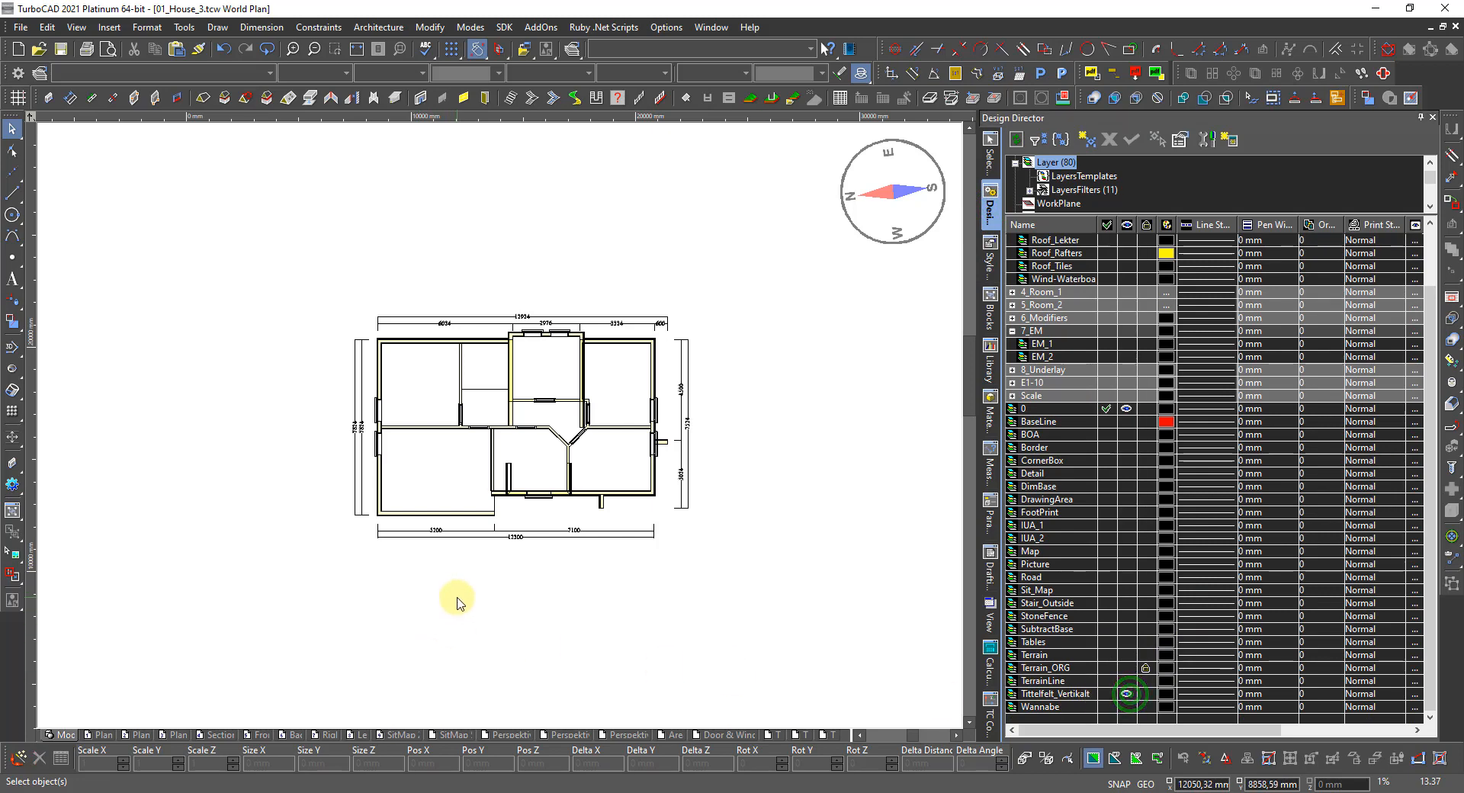
# Step: Make the E1-10 layer group visible at the title block's drawing number field in model space
pyautogui.scroll(-3, 497, 425)
pyautogui.scroll(10, 265, 553)
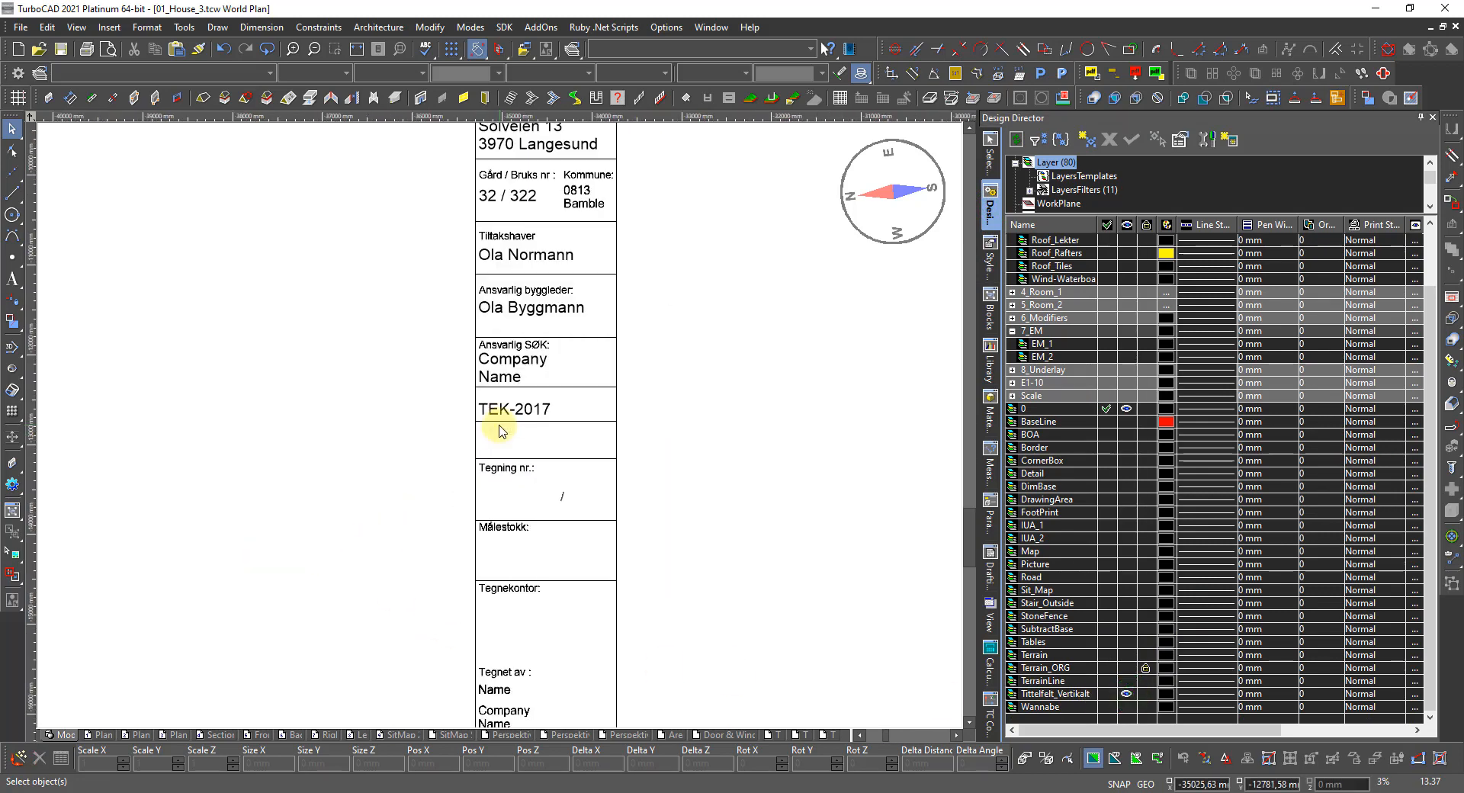
pyautogui.scroll(-3, 500, 452)
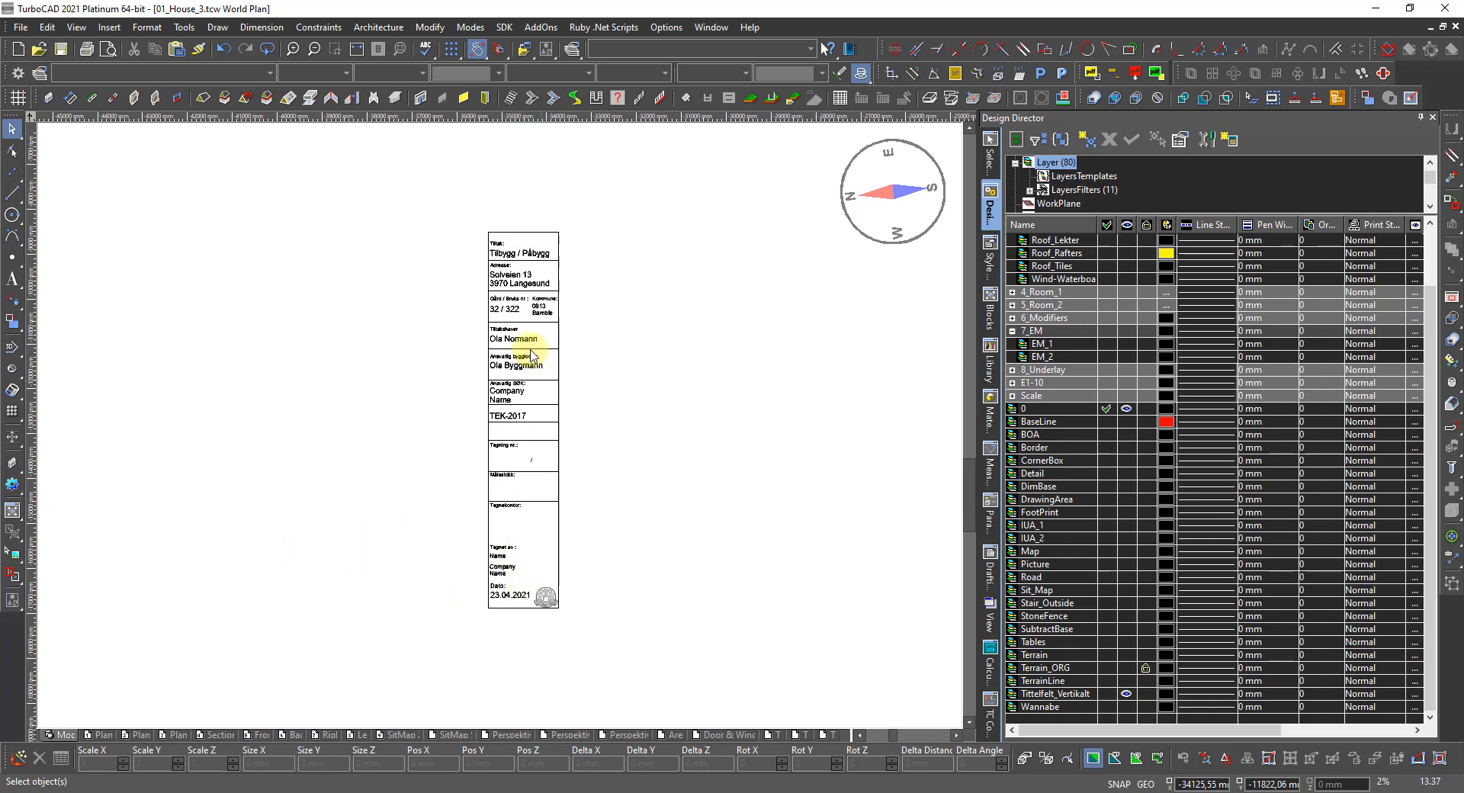
pyautogui.scroll(2, 547, 416)
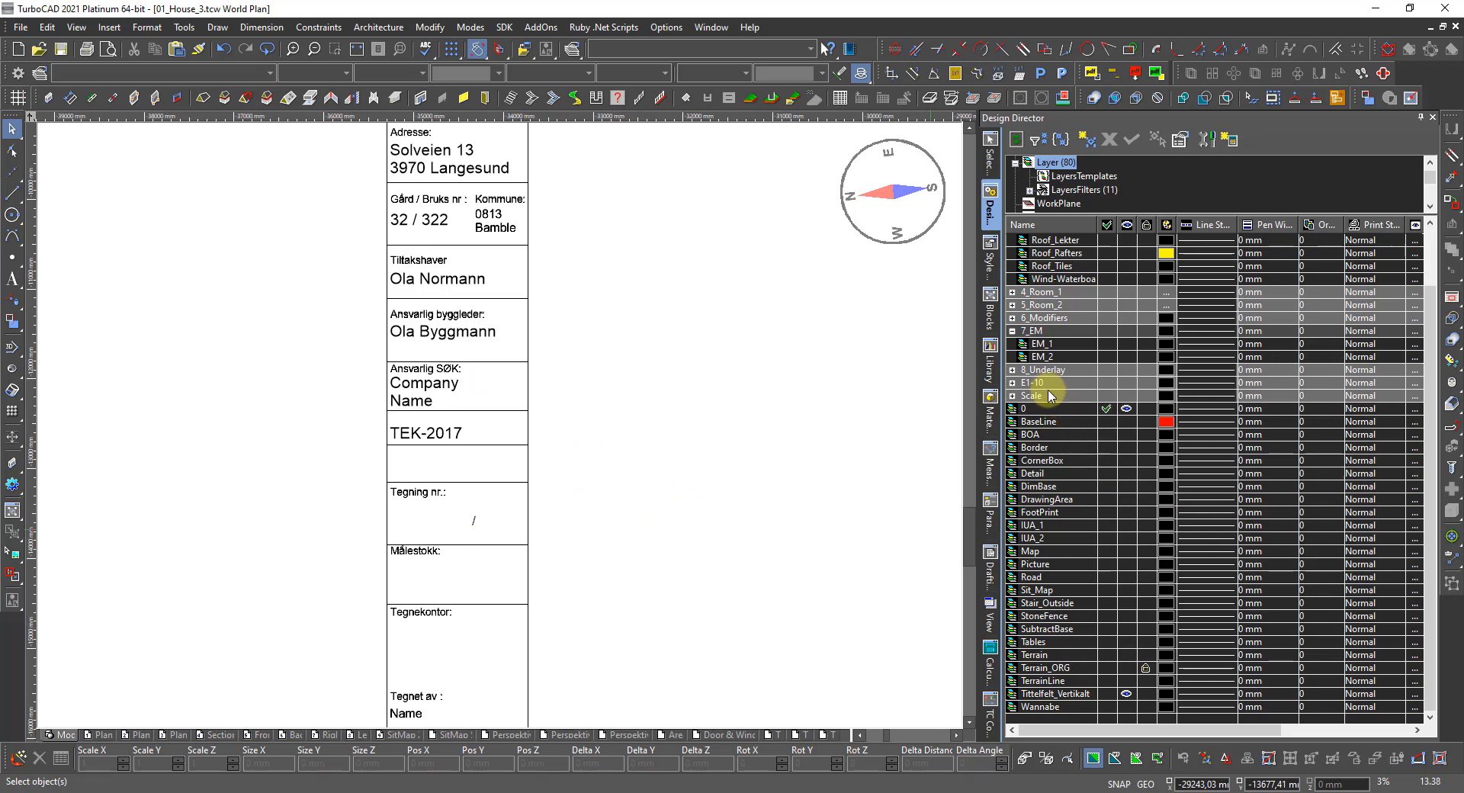
pyautogui.click(1127, 383)
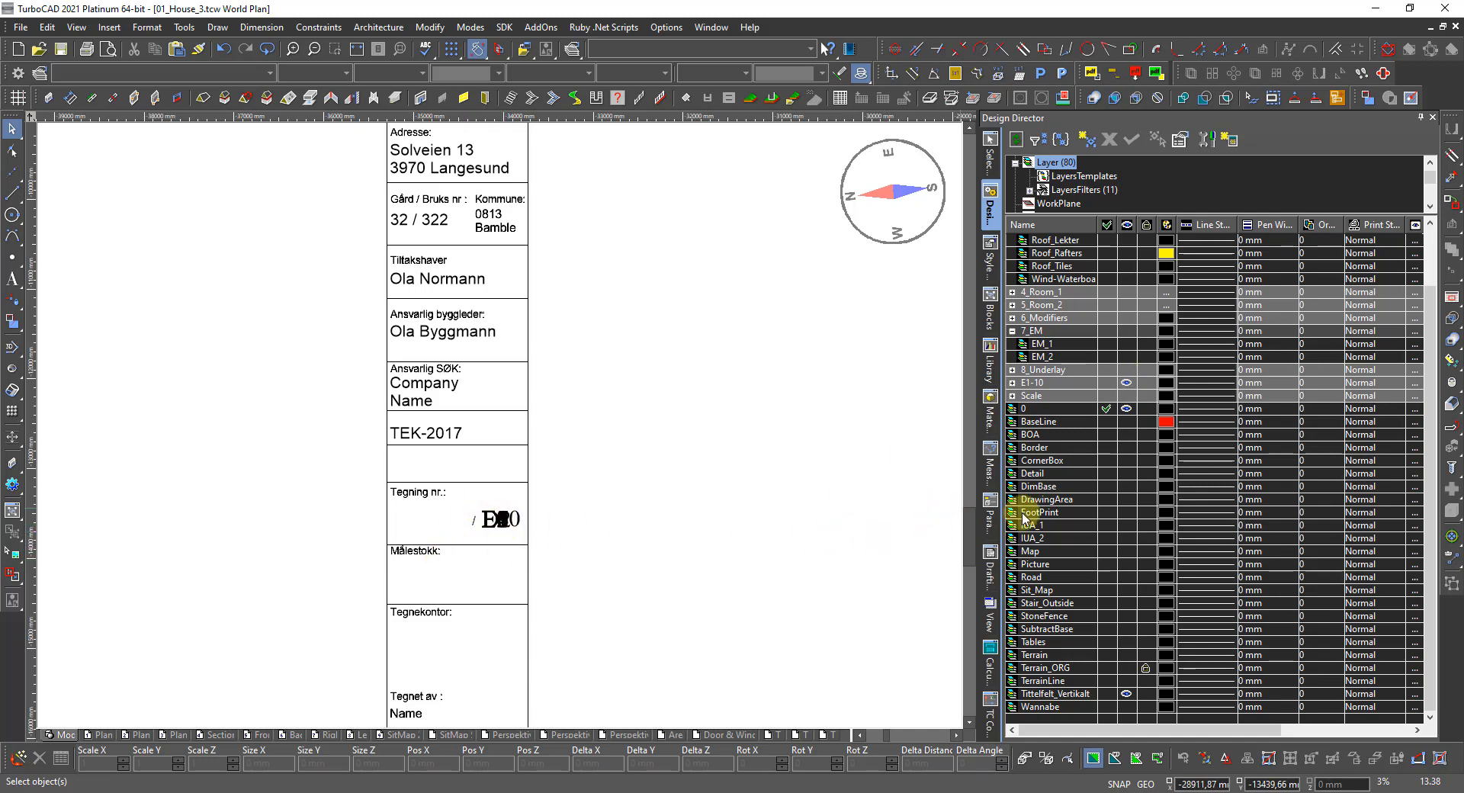
# Step: Make the Scale layer group visible in model space and expand the E1-10 and Scale groups to list their layers
pyautogui.click(1126, 396)
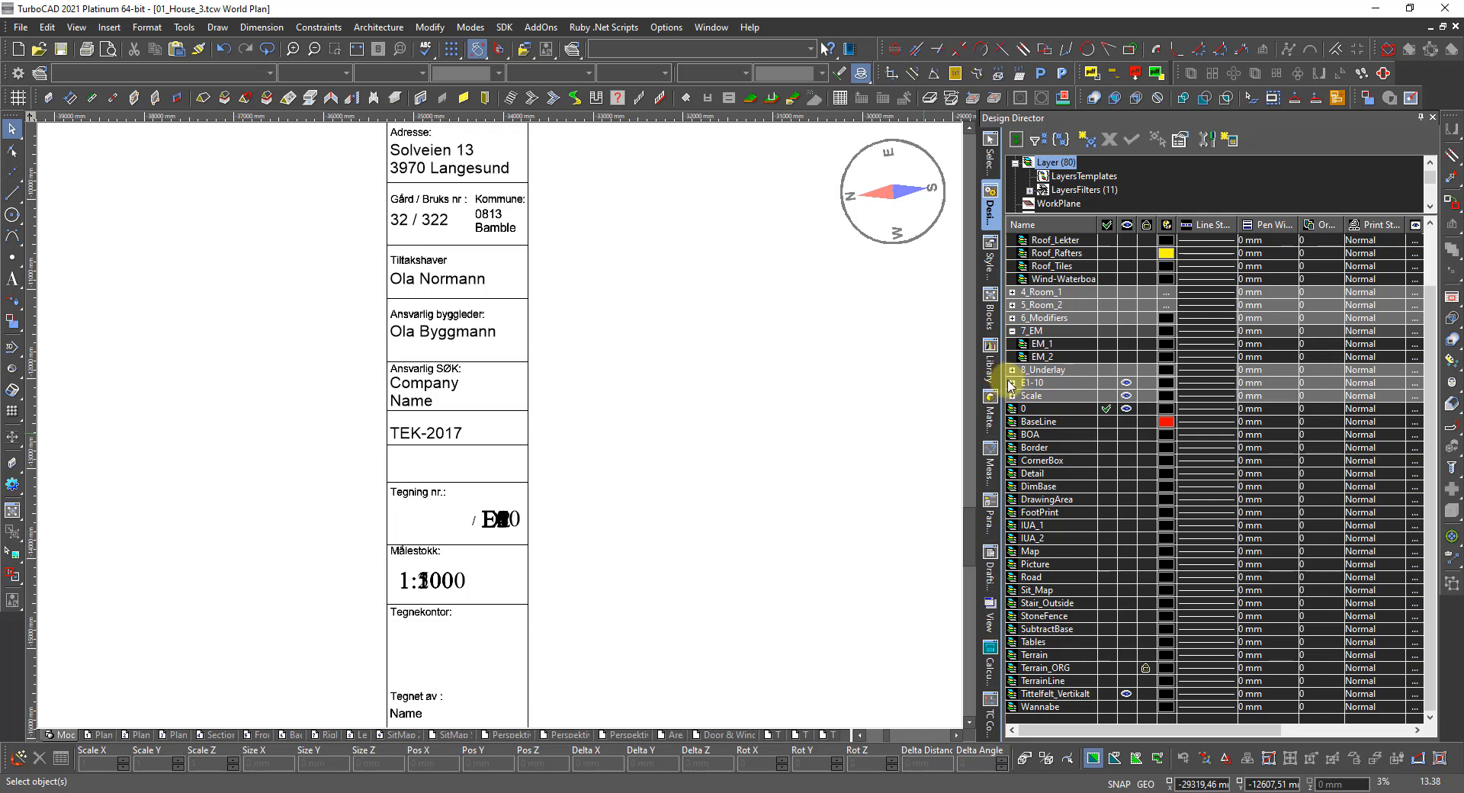
pyautogui.click(1013, 383)
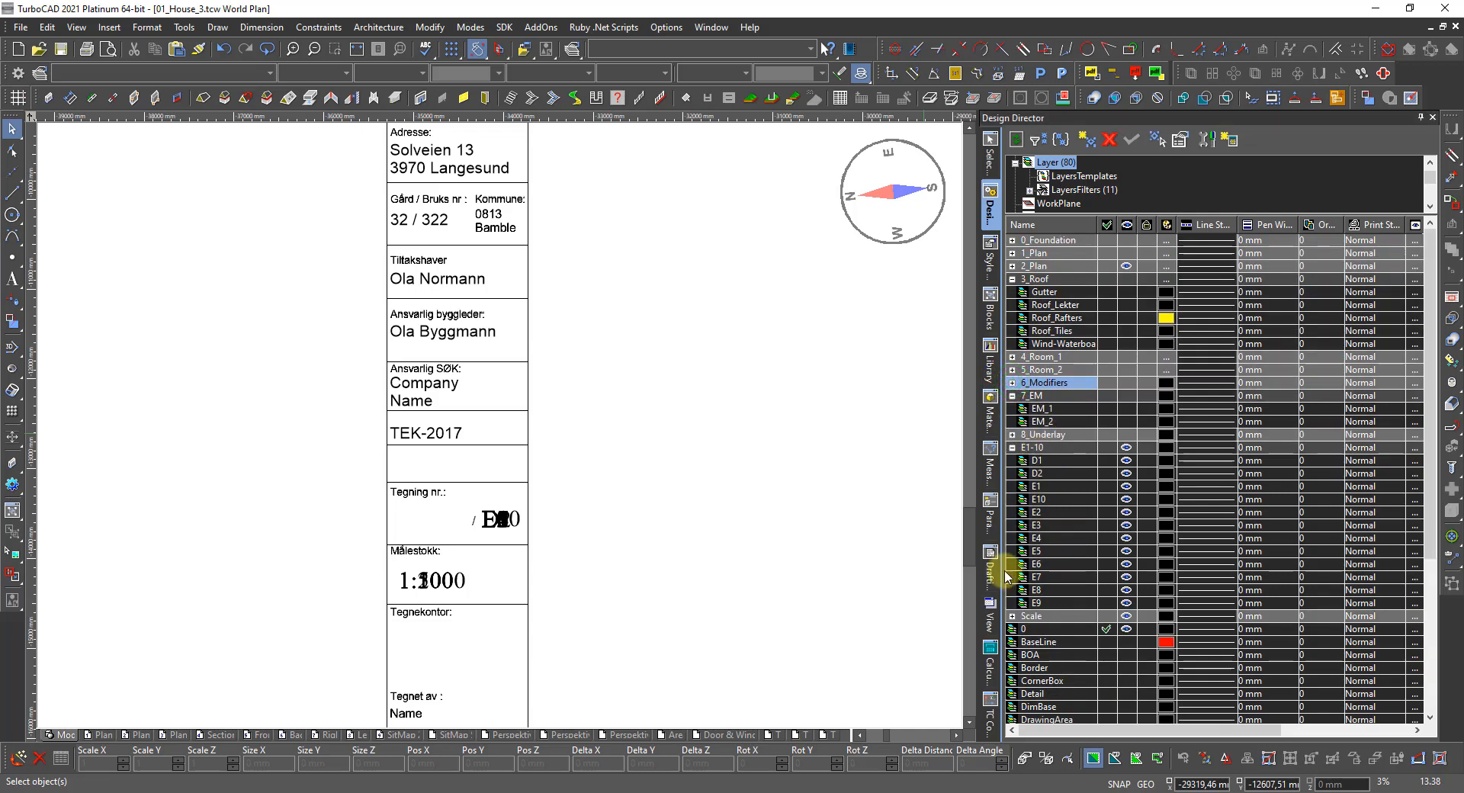
pyautogui.click(1013, 616)
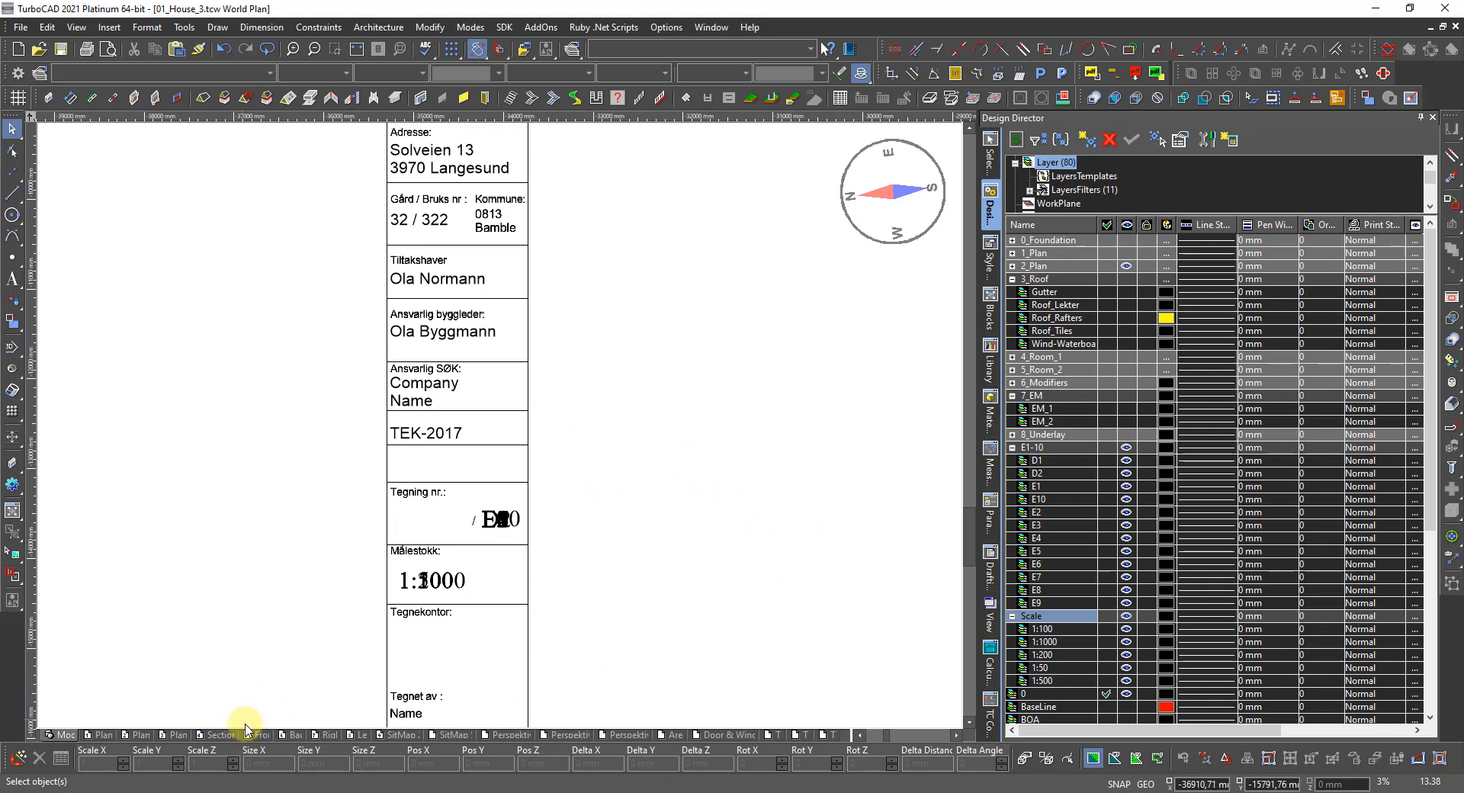
# Step: View sheet T 0, switch to sheet T 1 and mark layers EM_1 and Hall_1 as visible for its plan viewport
pyautogui.click(771, 735)
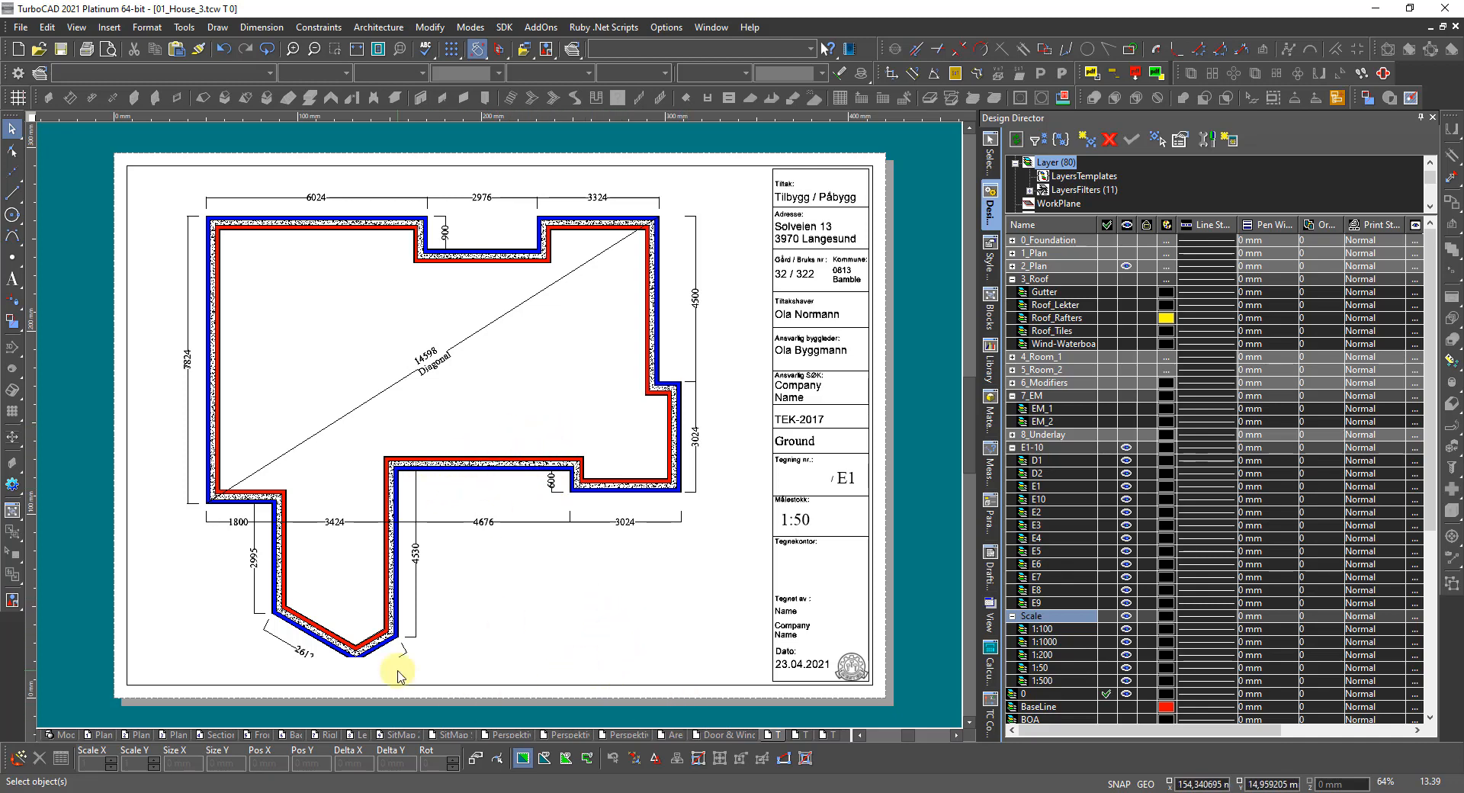
pyautogui.click(801, 734)
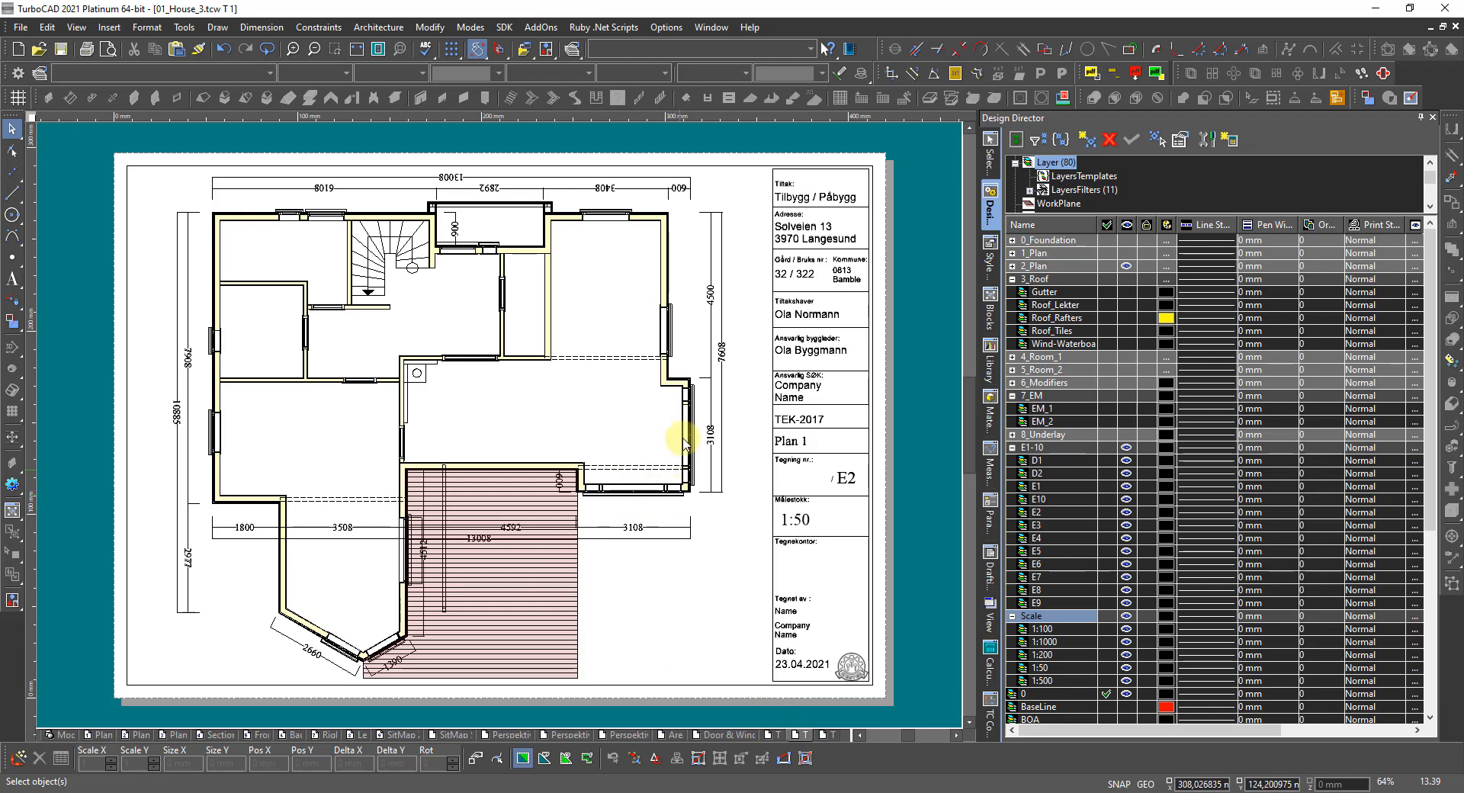
pyautogui.click(595, 485)
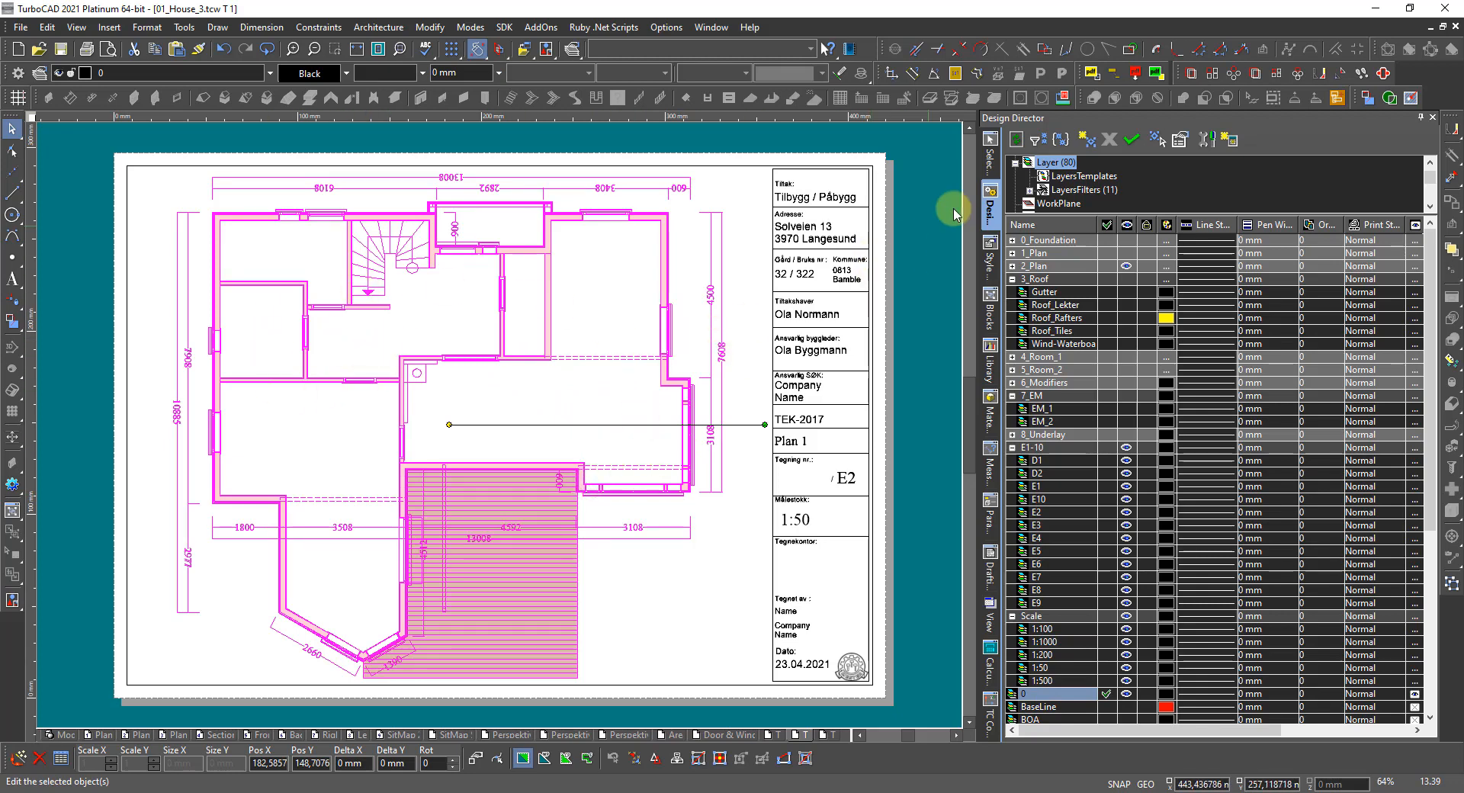
pyautogui.click(989, 159)
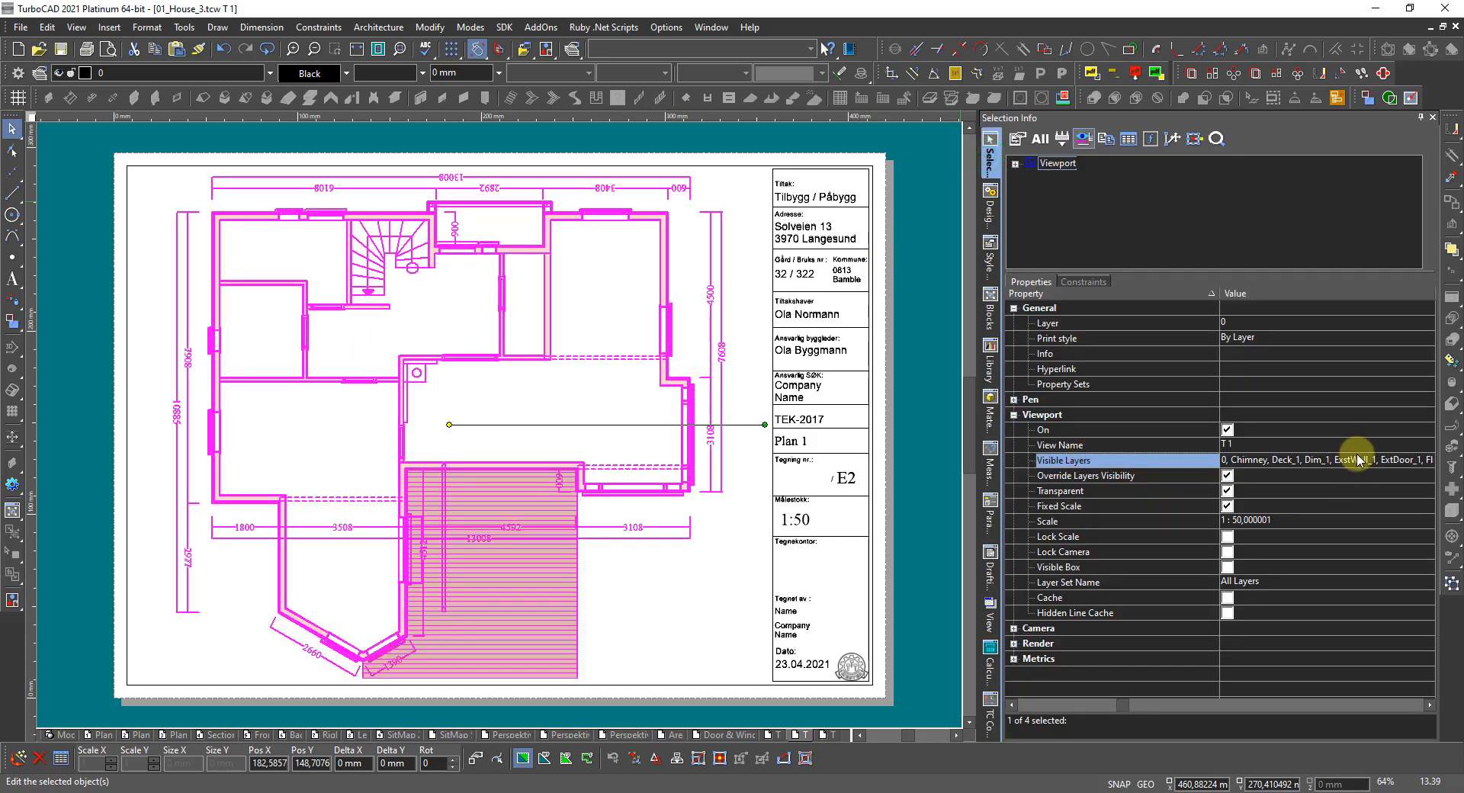
pyautogui.click(1322, 461)
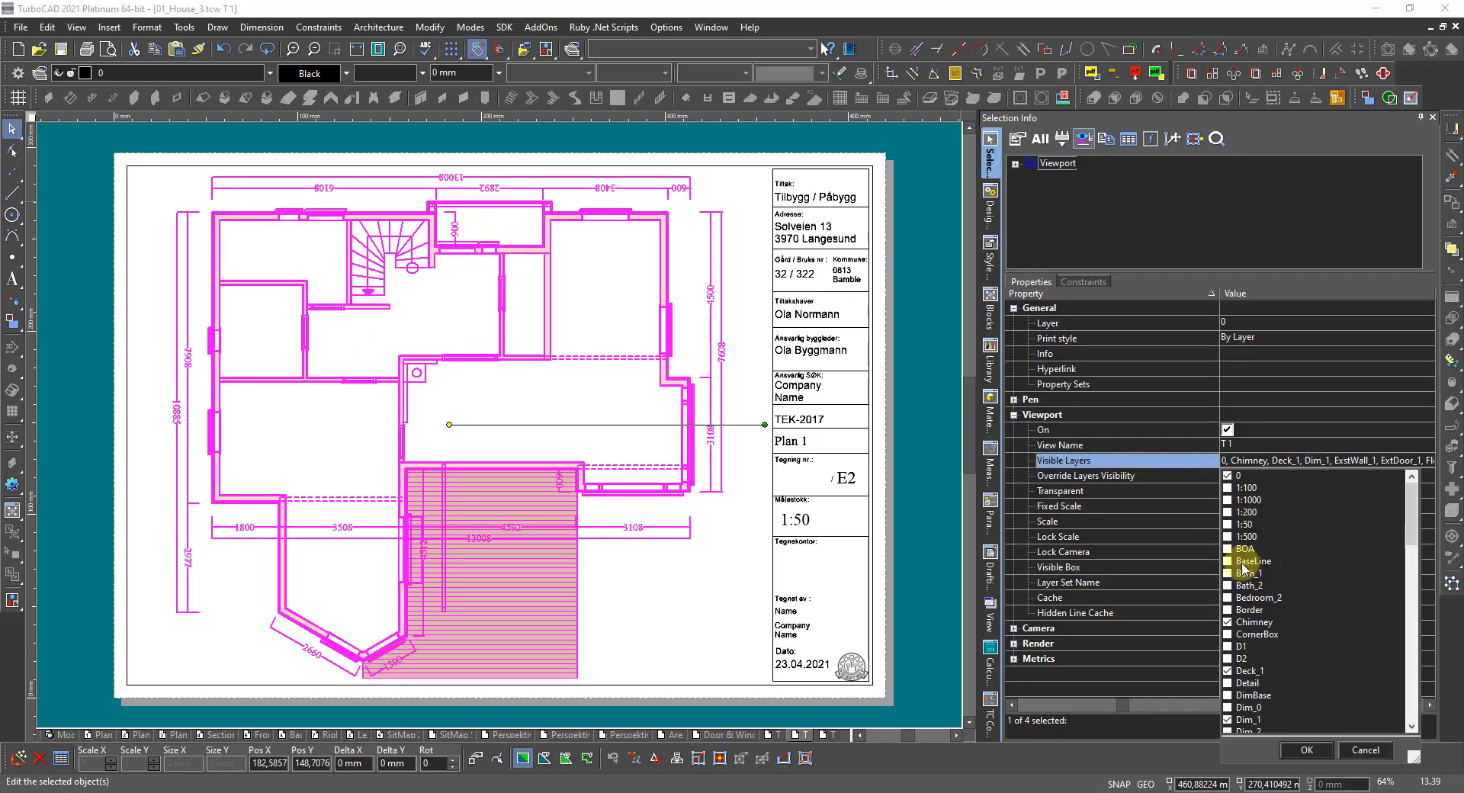
pyautogui.scroll(-3, 1263, 649)
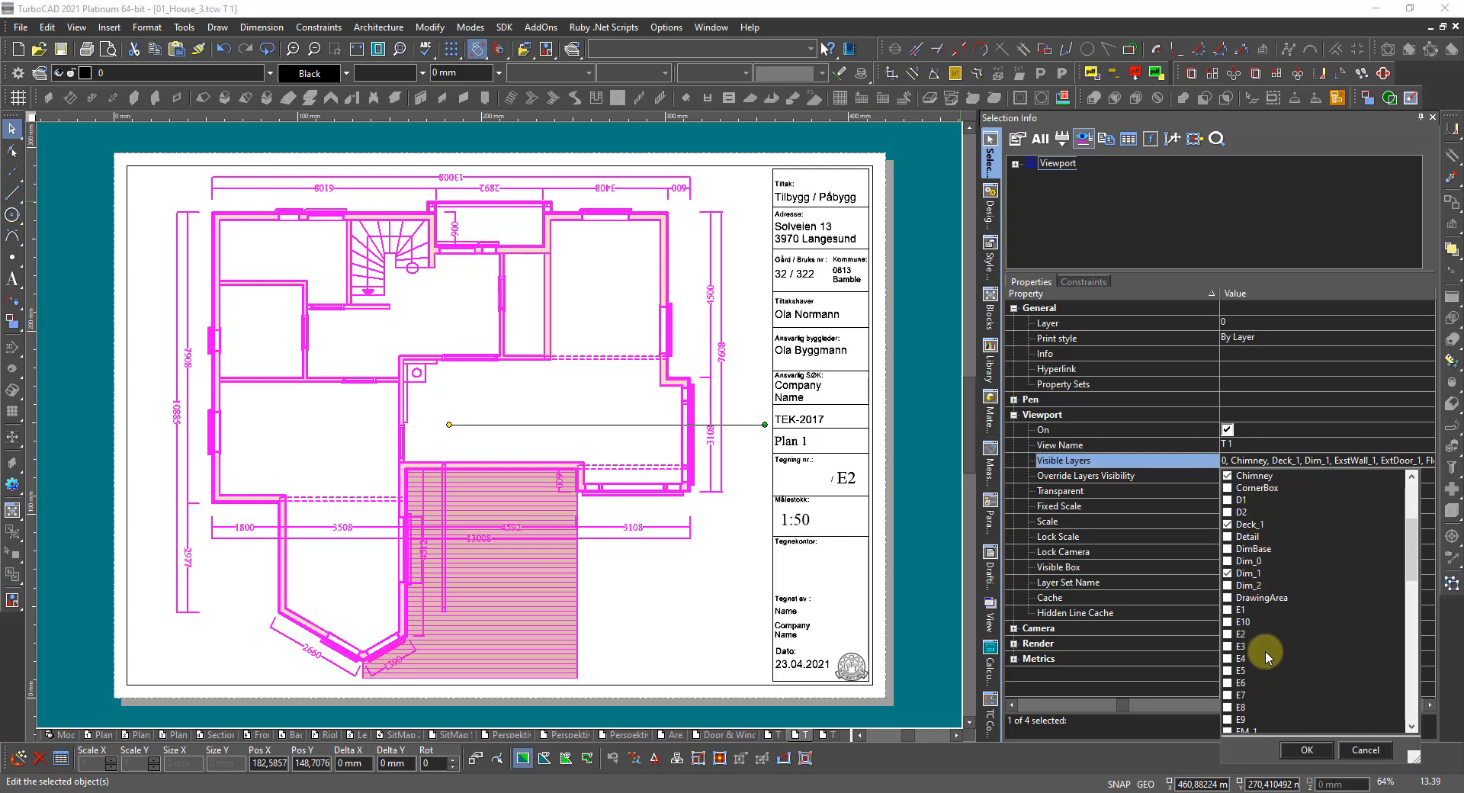
pyautogui.scroll(-6, 1265, 651)
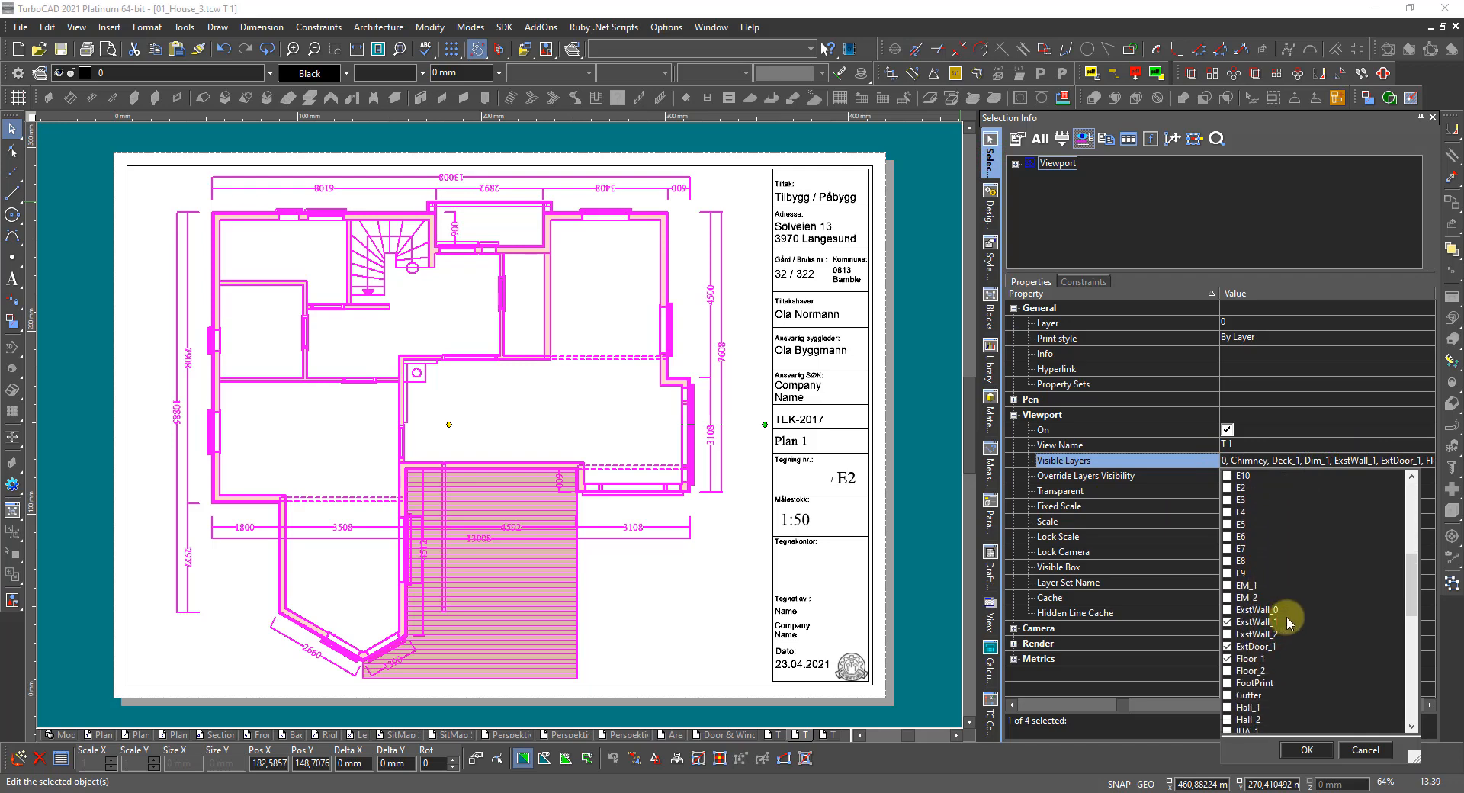
pyautogui.click(1228, 585)
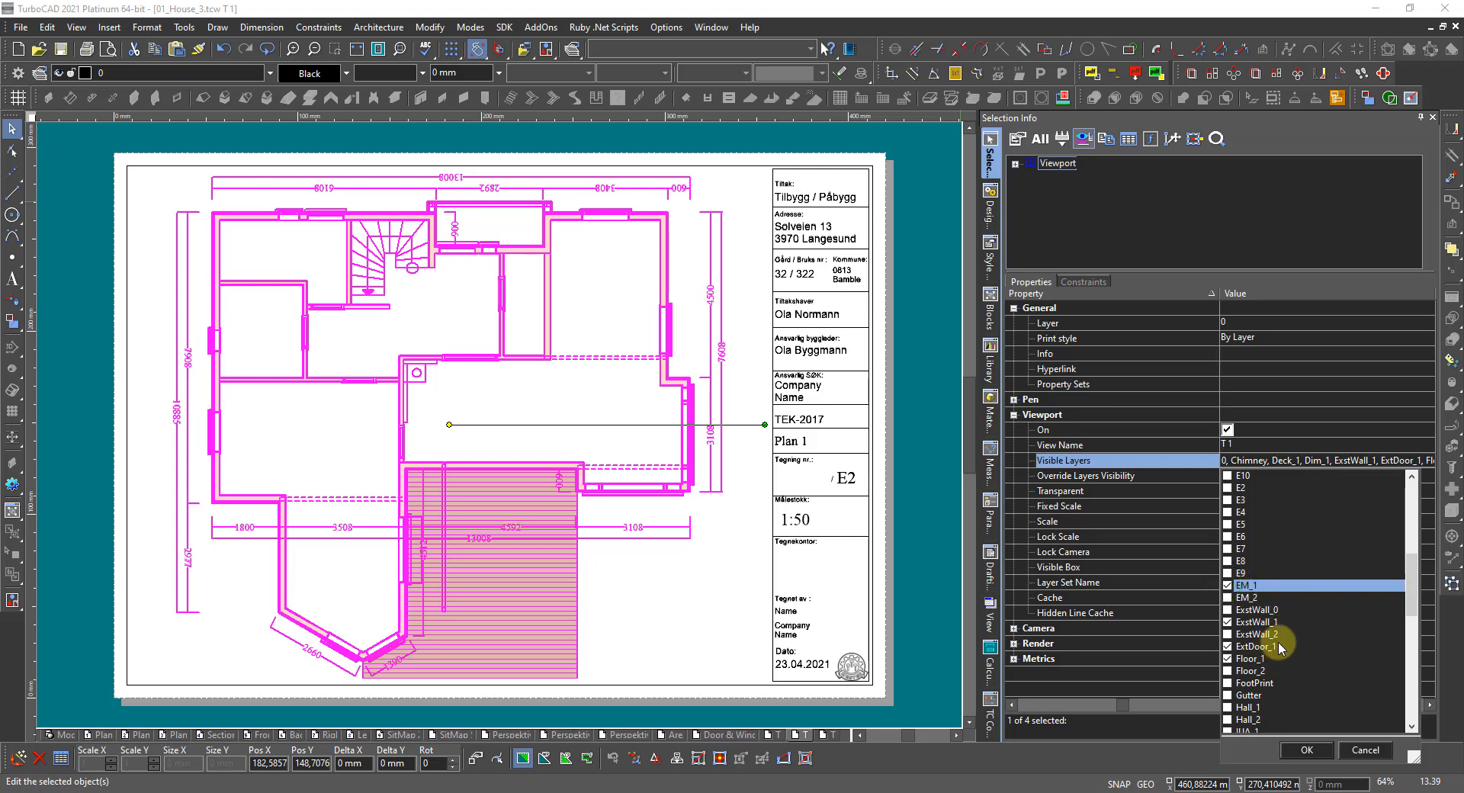
pyautogui.scroll(-1, 1255, 653)
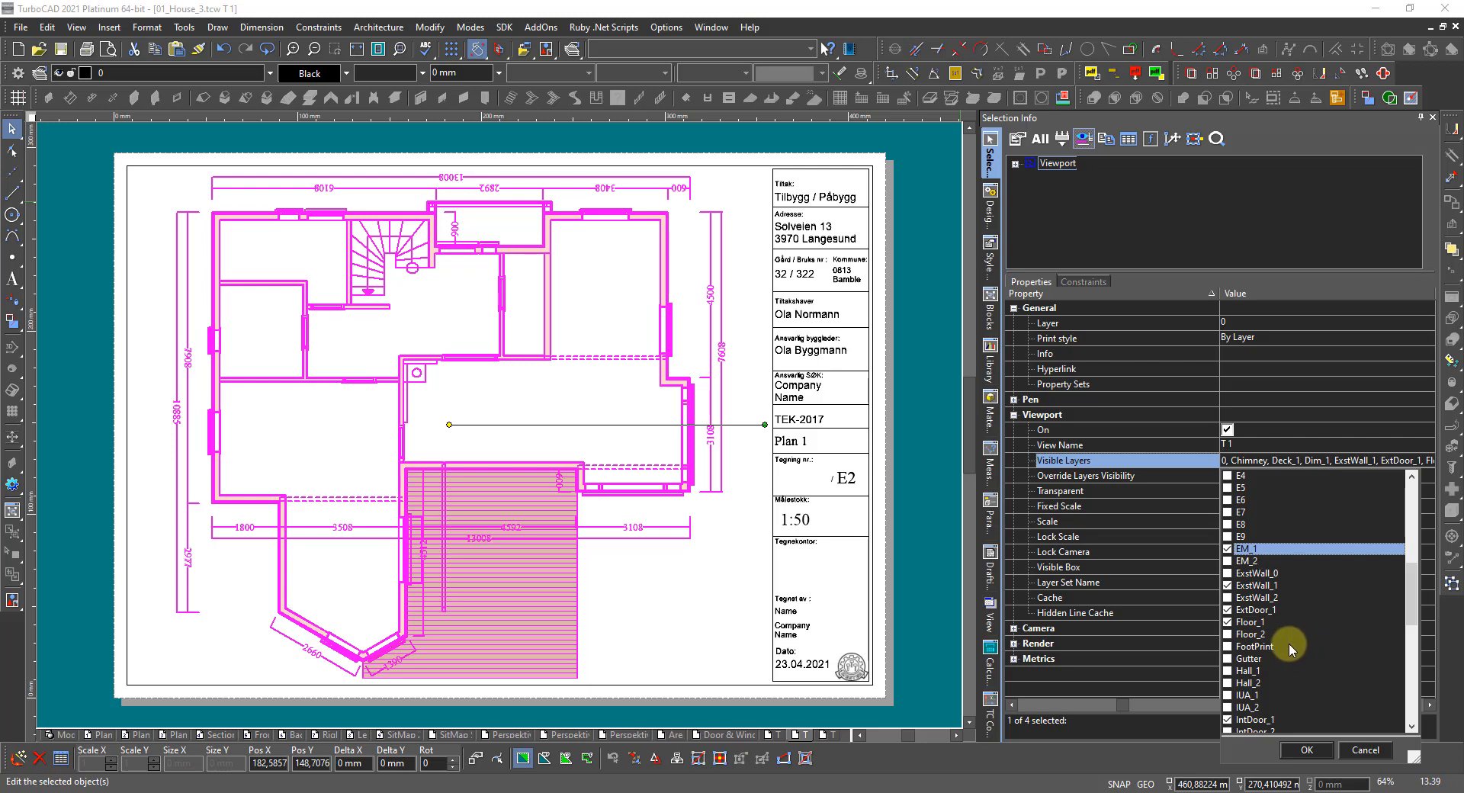
pyautogui.click(1227, 672)
# Step: Add layers Kitchen_1, LivingRoom_1, Storage_1 and Technical_1 to the T 1 plan viewport's visible layers, apply the selection and deselect the viewport
pyautogui.scroll(-2, 1230, 664)
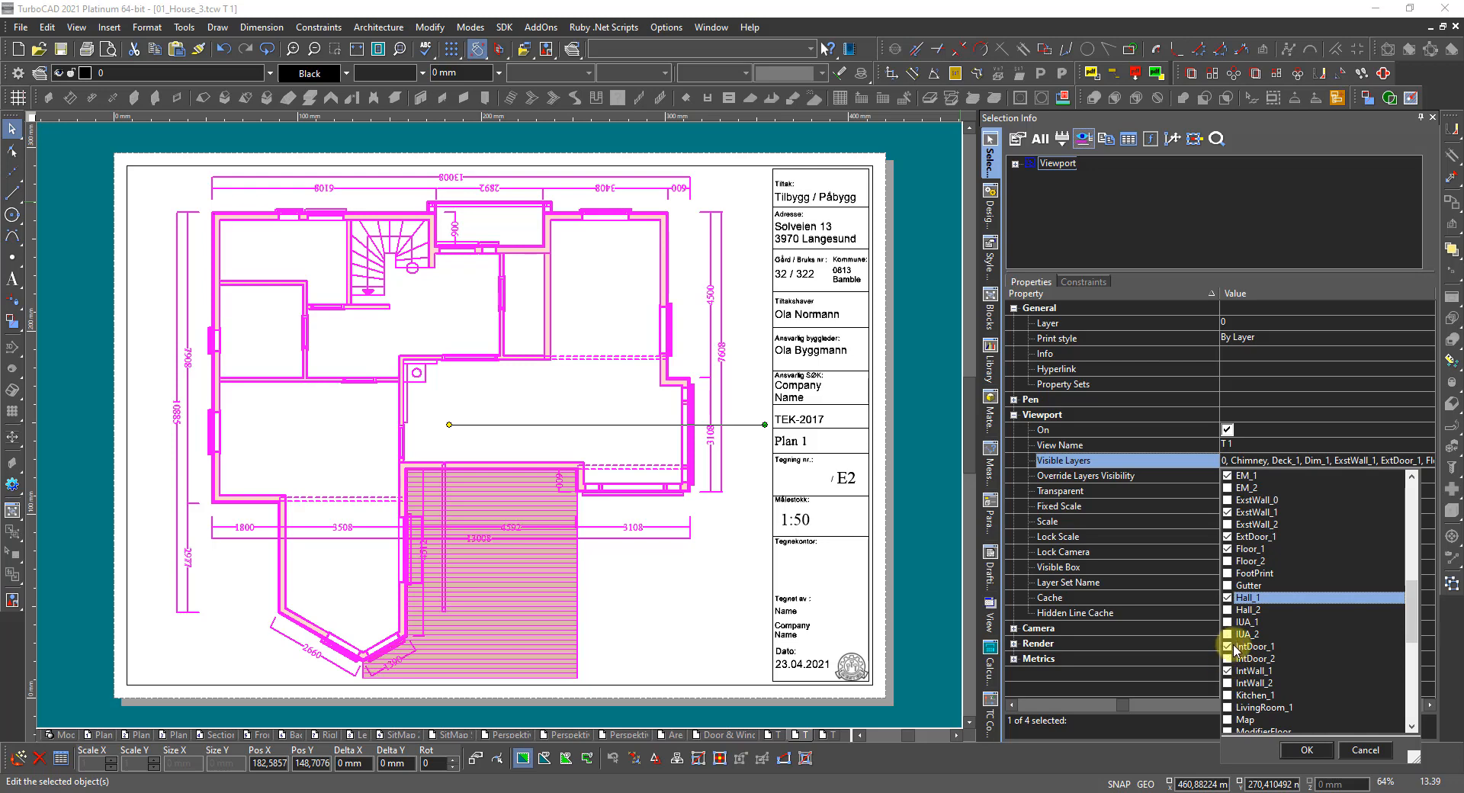
pyautogui.scroll(-1, 1245, 682)
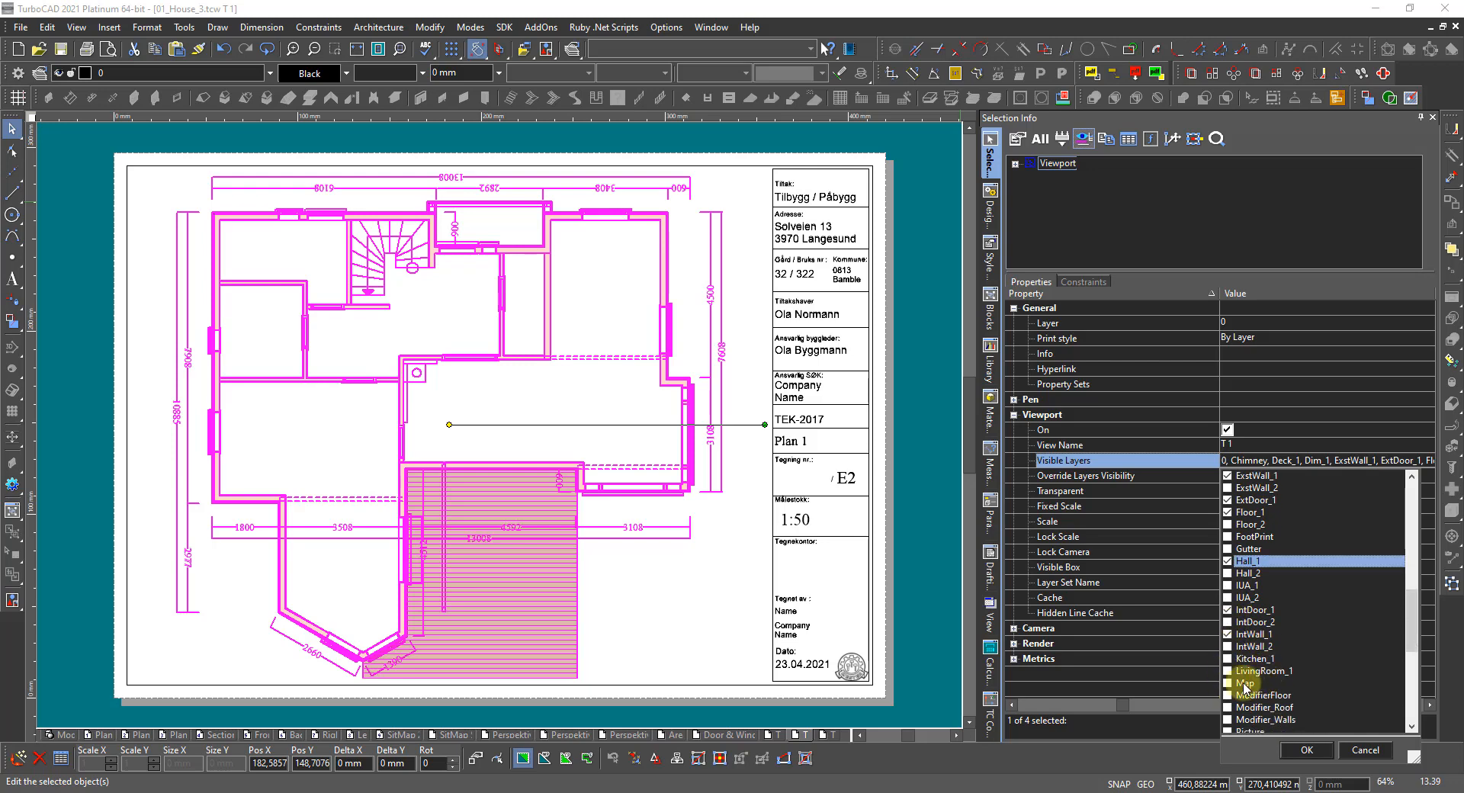
pyautogui.click(1228, 660)
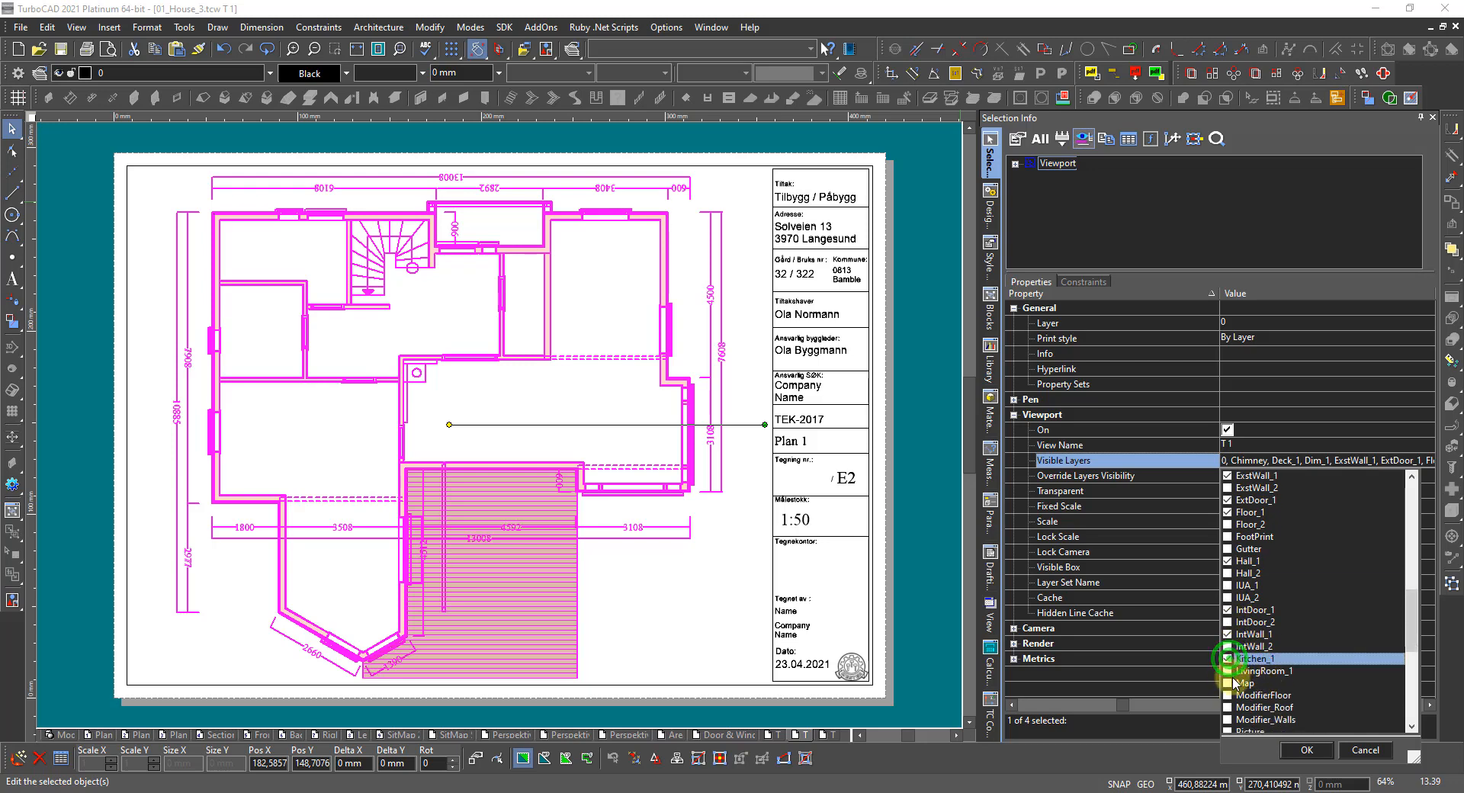
pyautogui.click(1228, 672)
pyautogui.scroll(-2, 1228, 674)
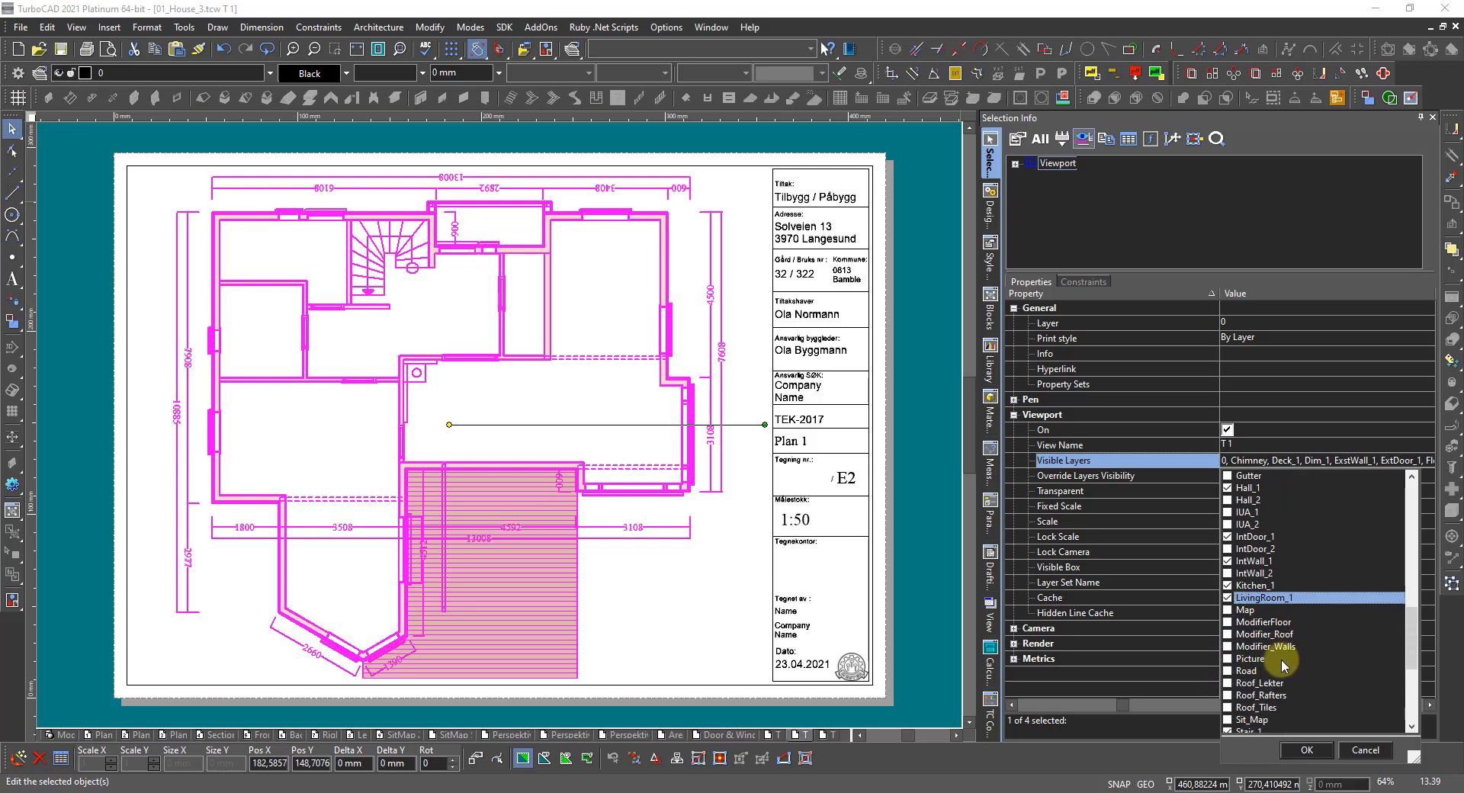
pyautogui.scroll(-2, 1288, 685)
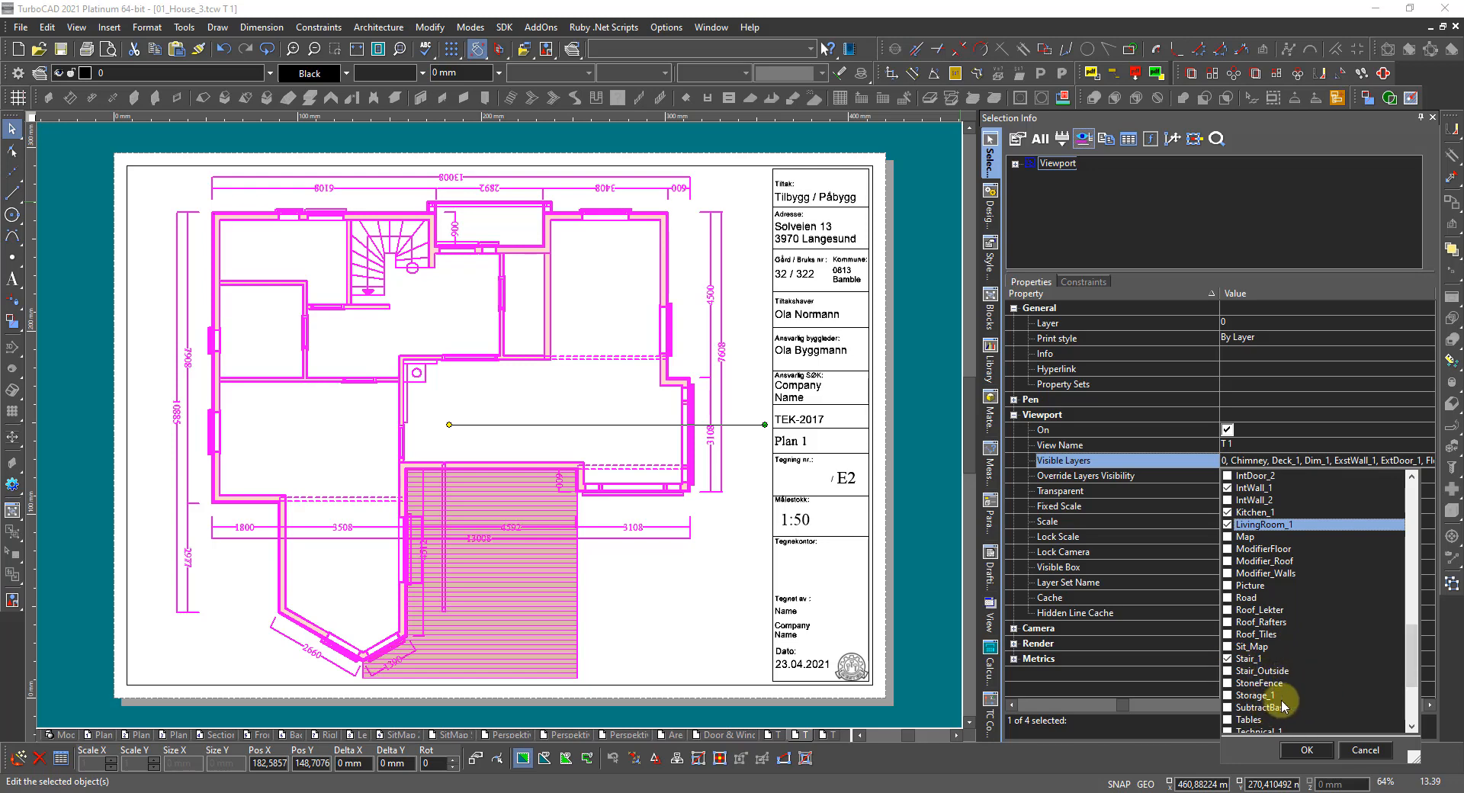
pyautogui.click(1228, 696)
pyautogui.scroll(-3, 1229, 698)
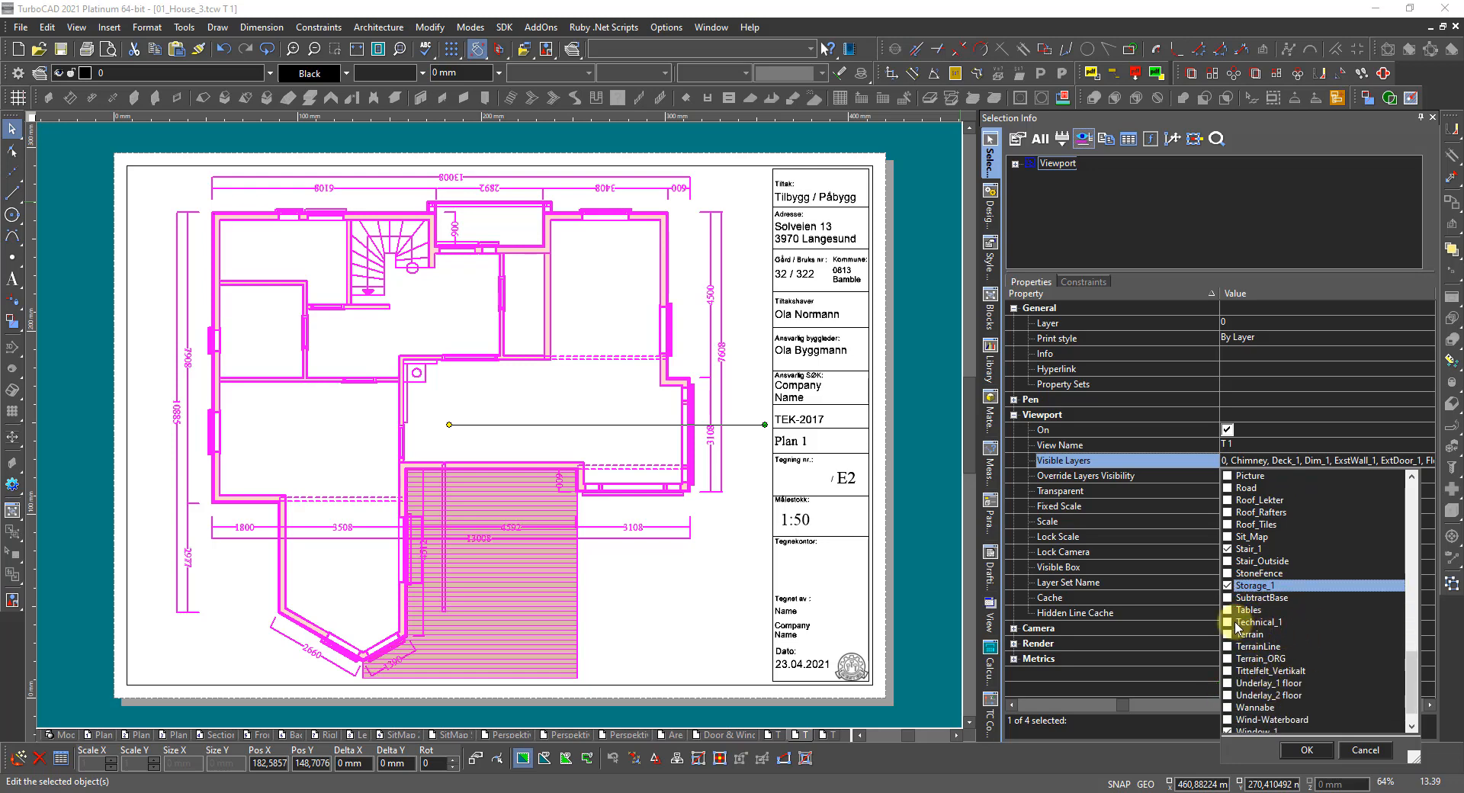
pyautogui.click(1229, 622)
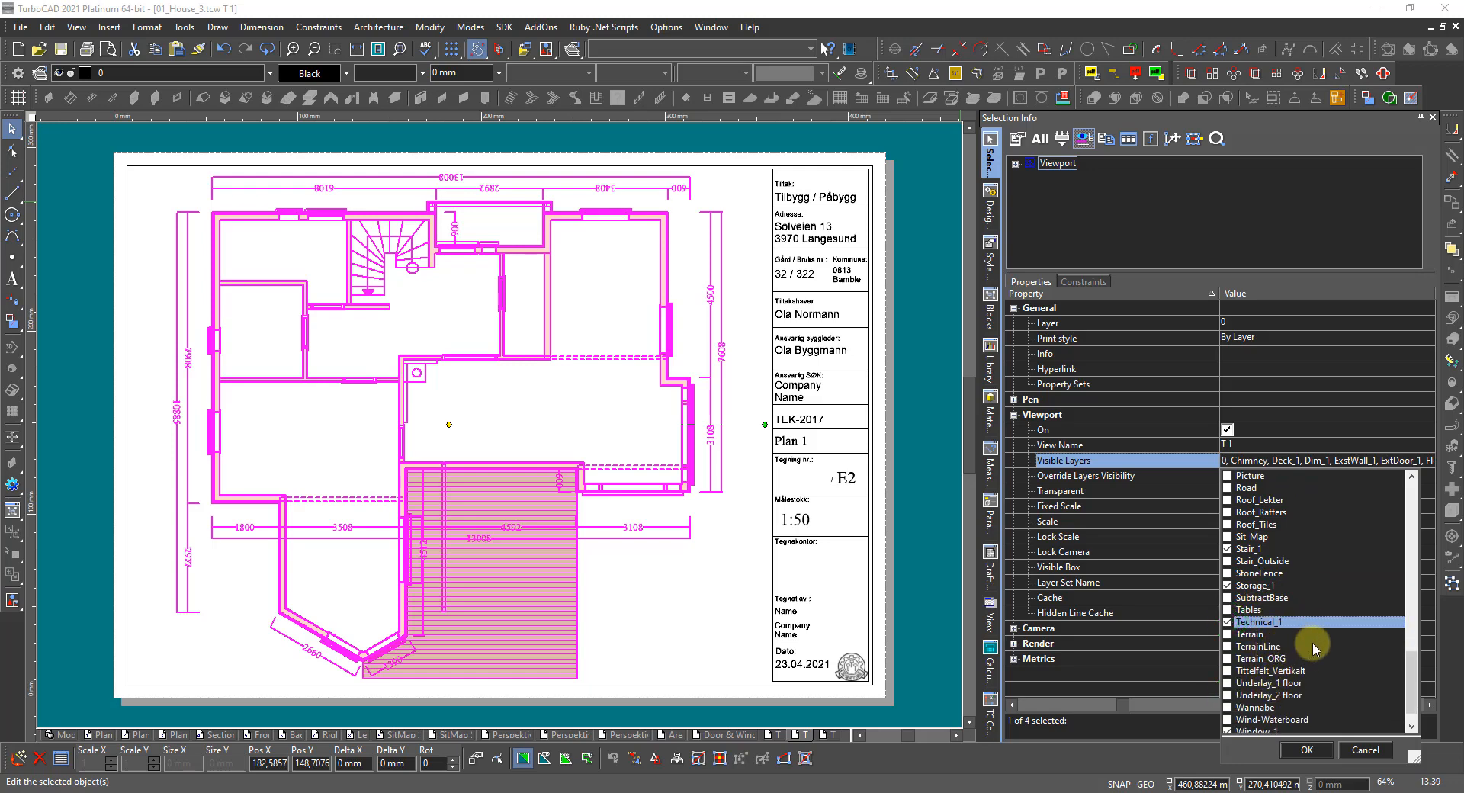
pyautogui.scroll(-1, 1288, 669)
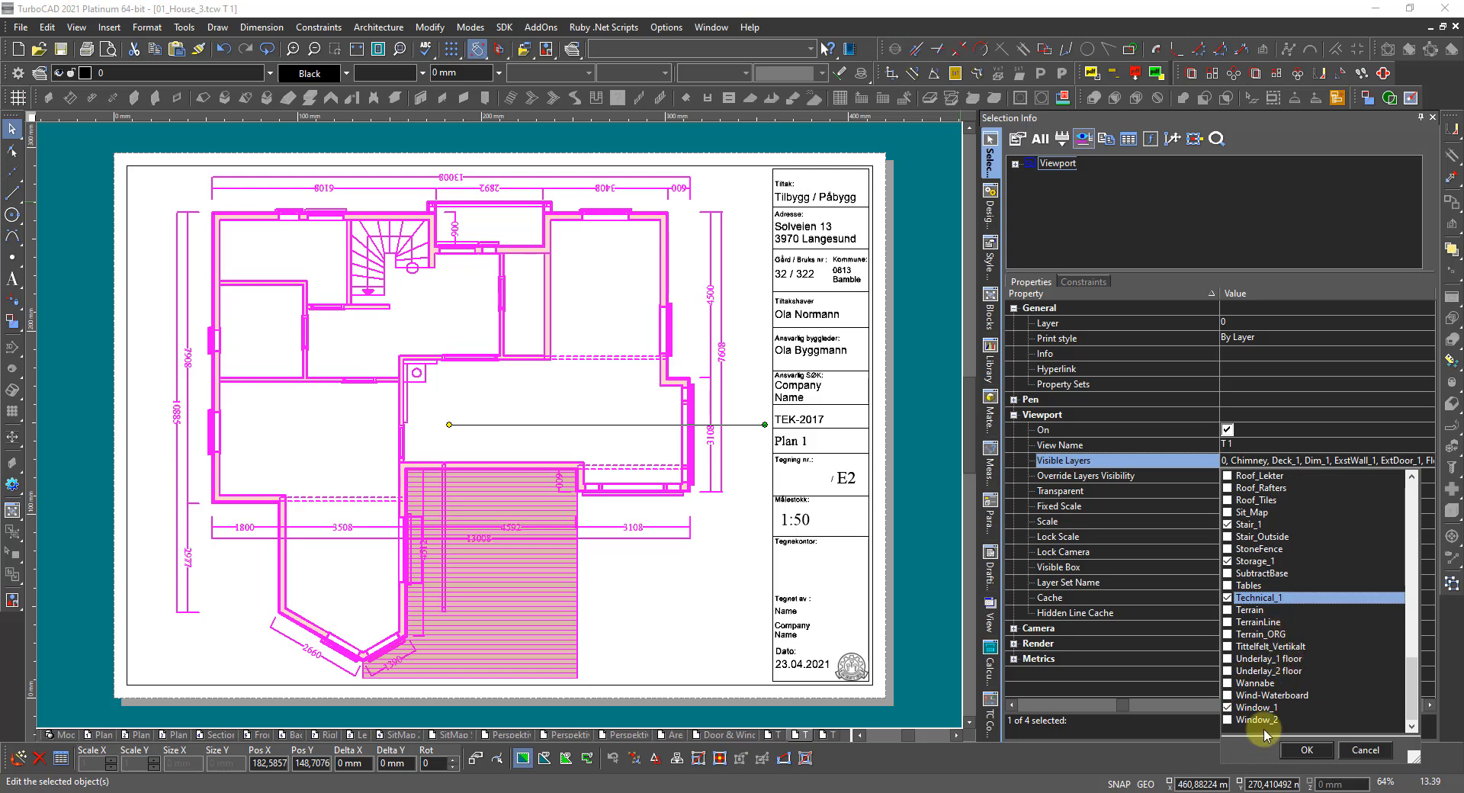
pyautogui.click(1306, 750)
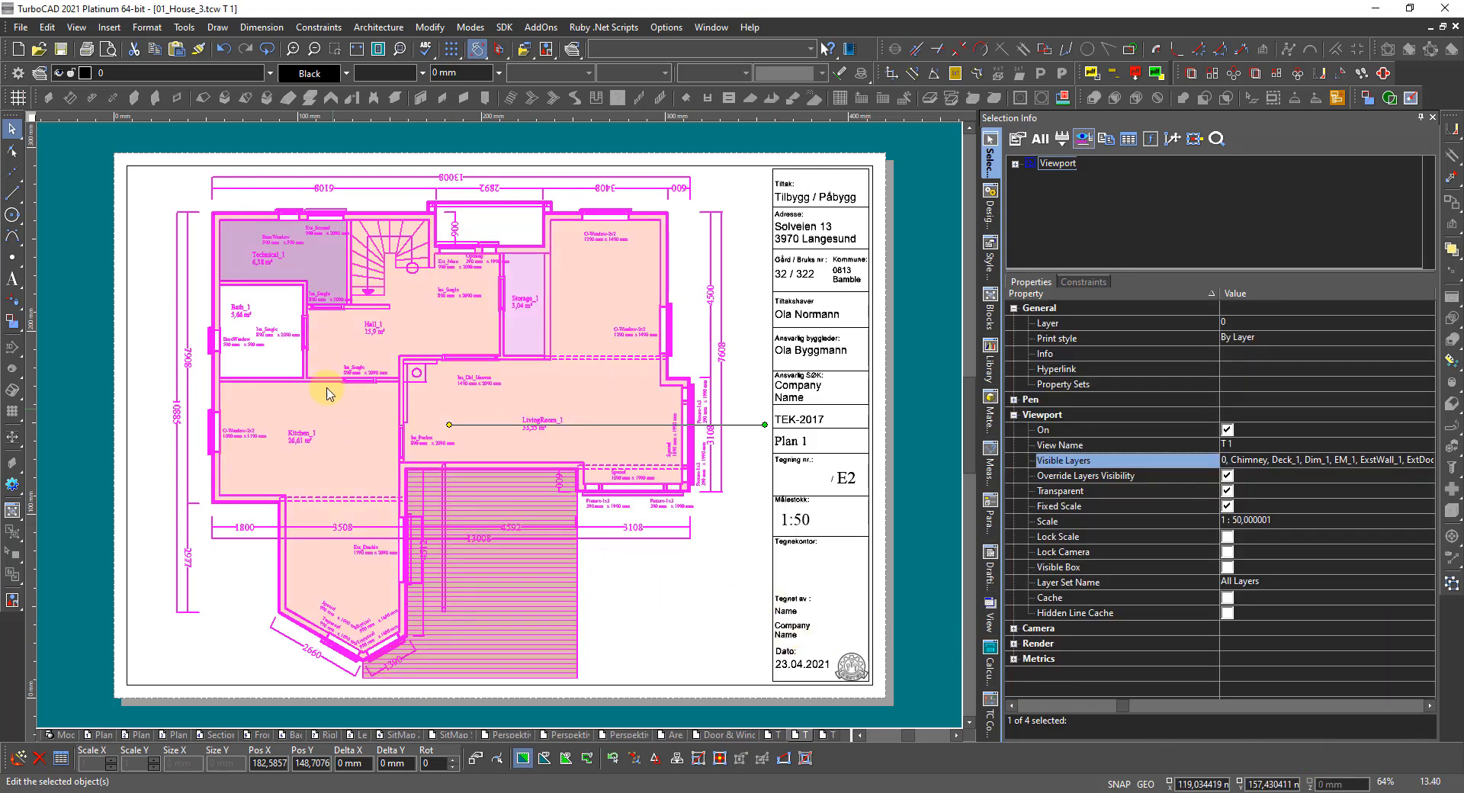
pyautogui.click(78, 320)
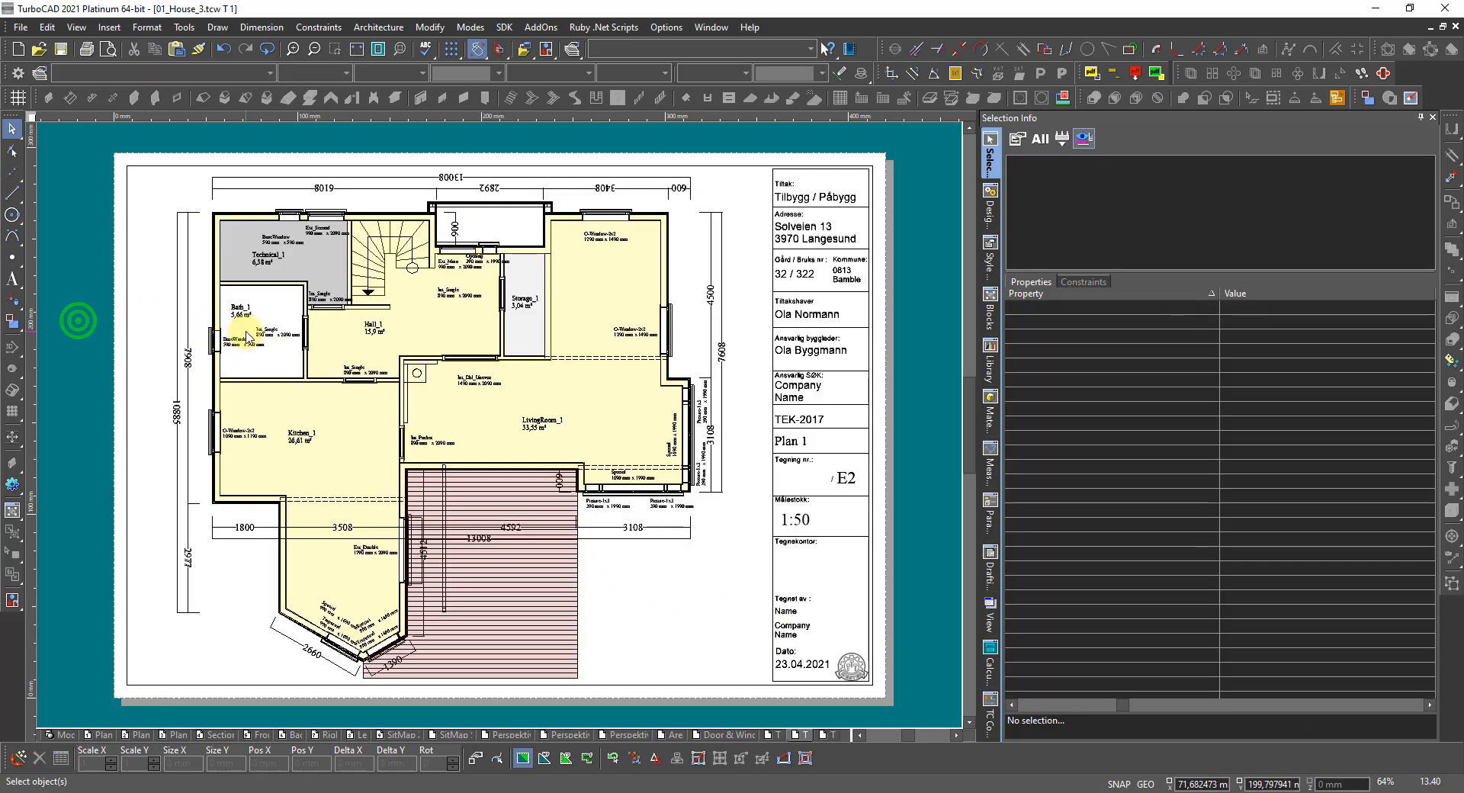
# Step: Inspect the bathroom on sheet T 1, show layer Bath_1 in the plan viewport and deselect it
pyautogui.scroll(5, 243, 336)
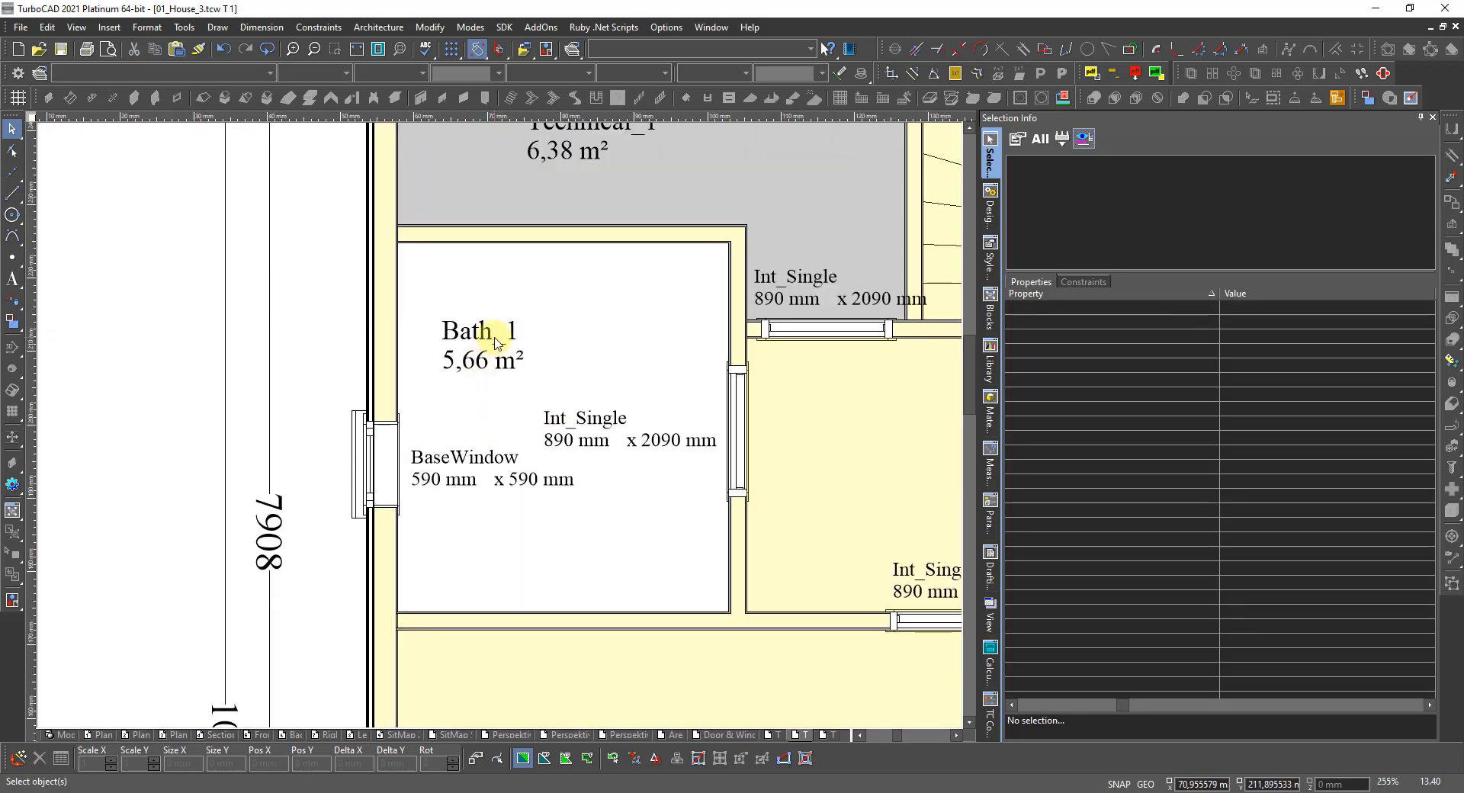
pyautogui.scroll(-5, 473, 332)
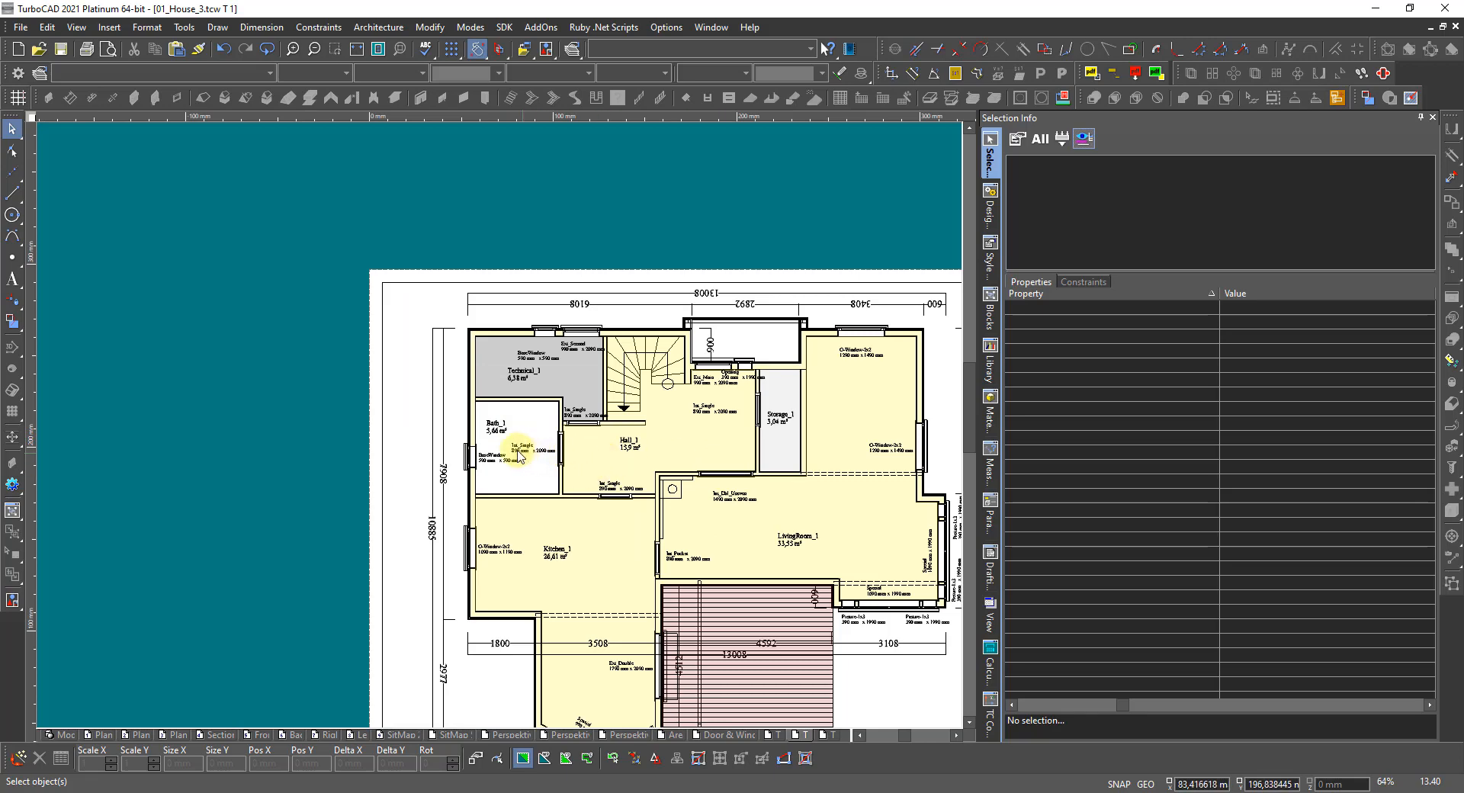
pyautogui.click(607, 464)
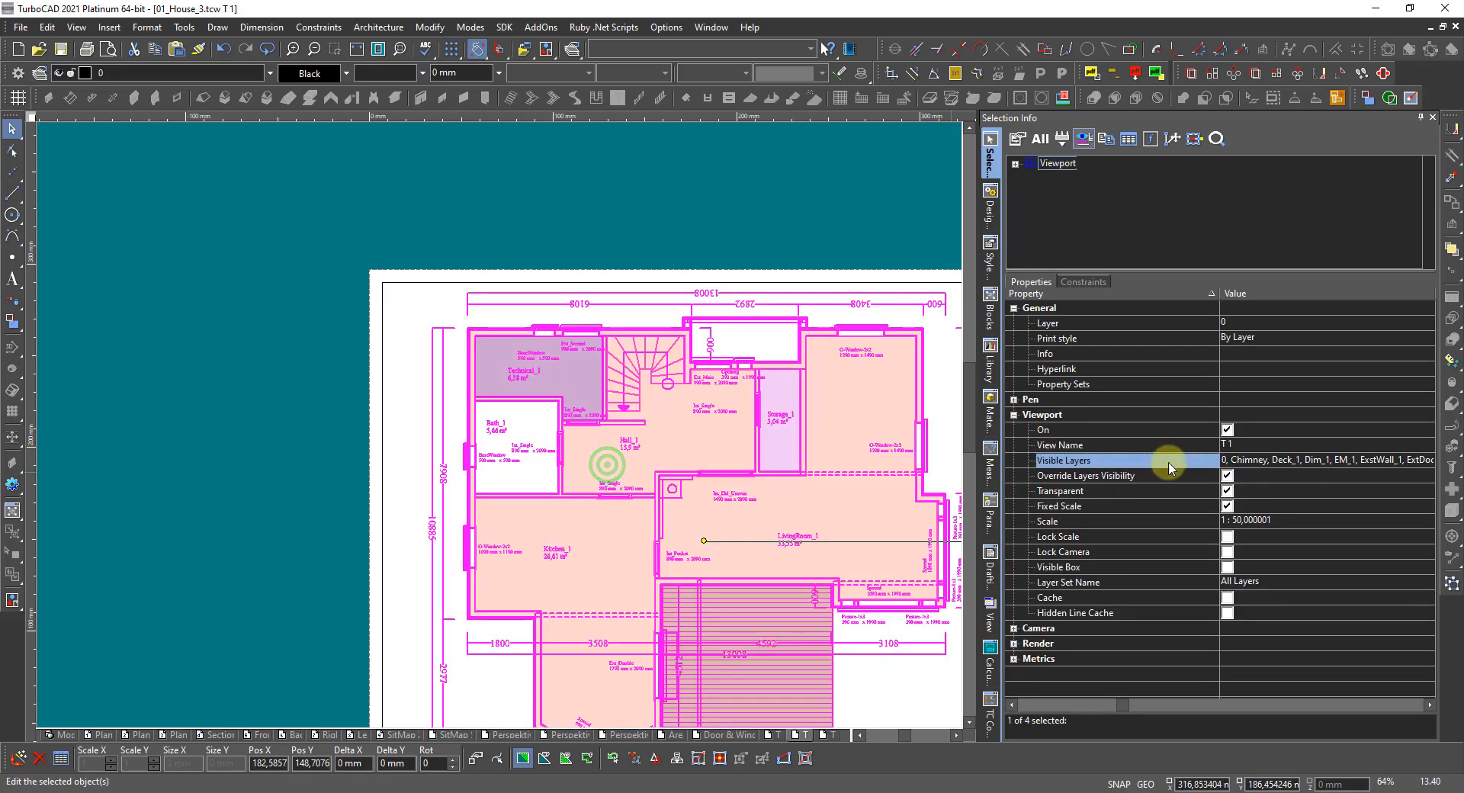
pyautogui.click(1250, 459)
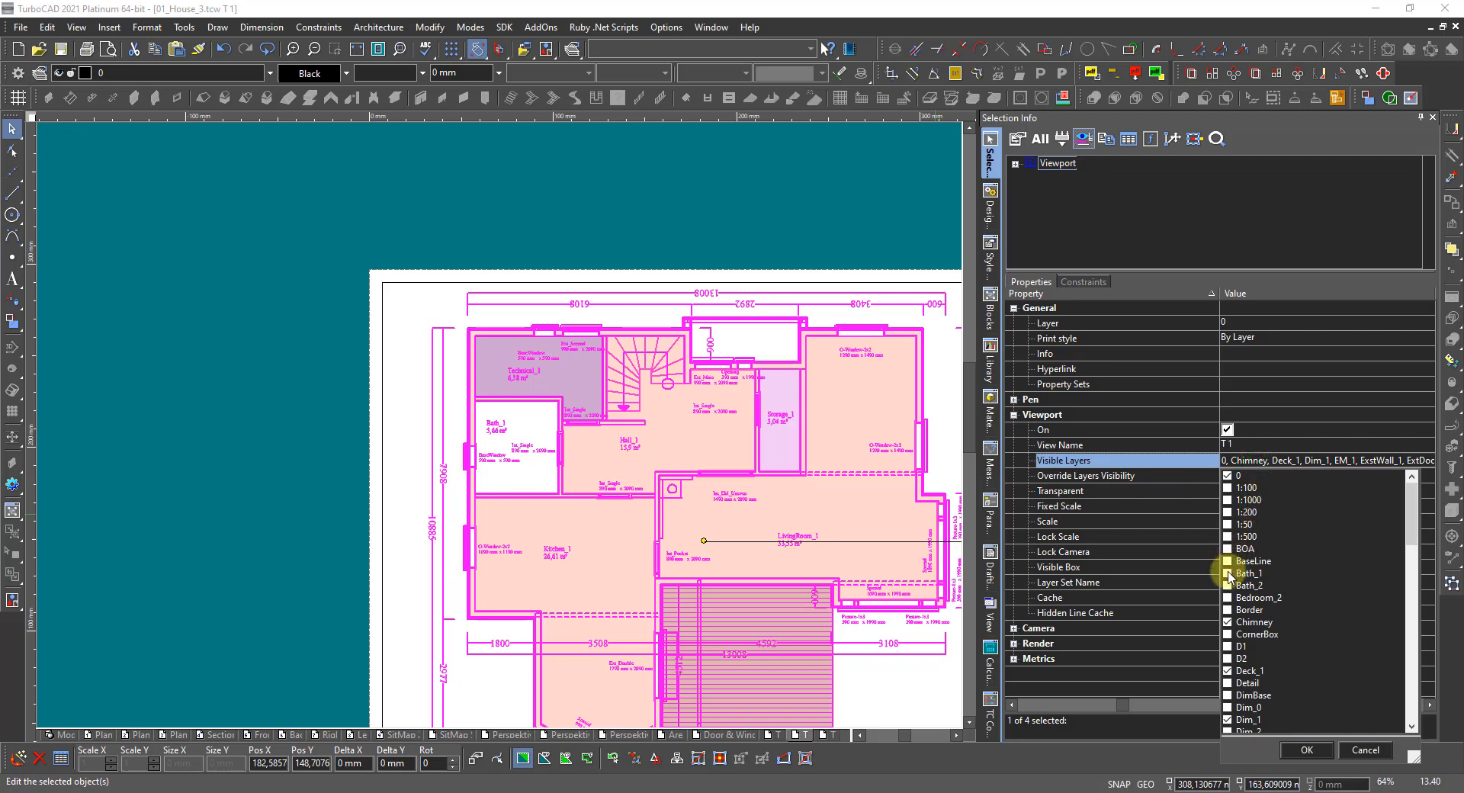
pyautogui.click(1227, 573)
pyautogui.click(1308, 752)
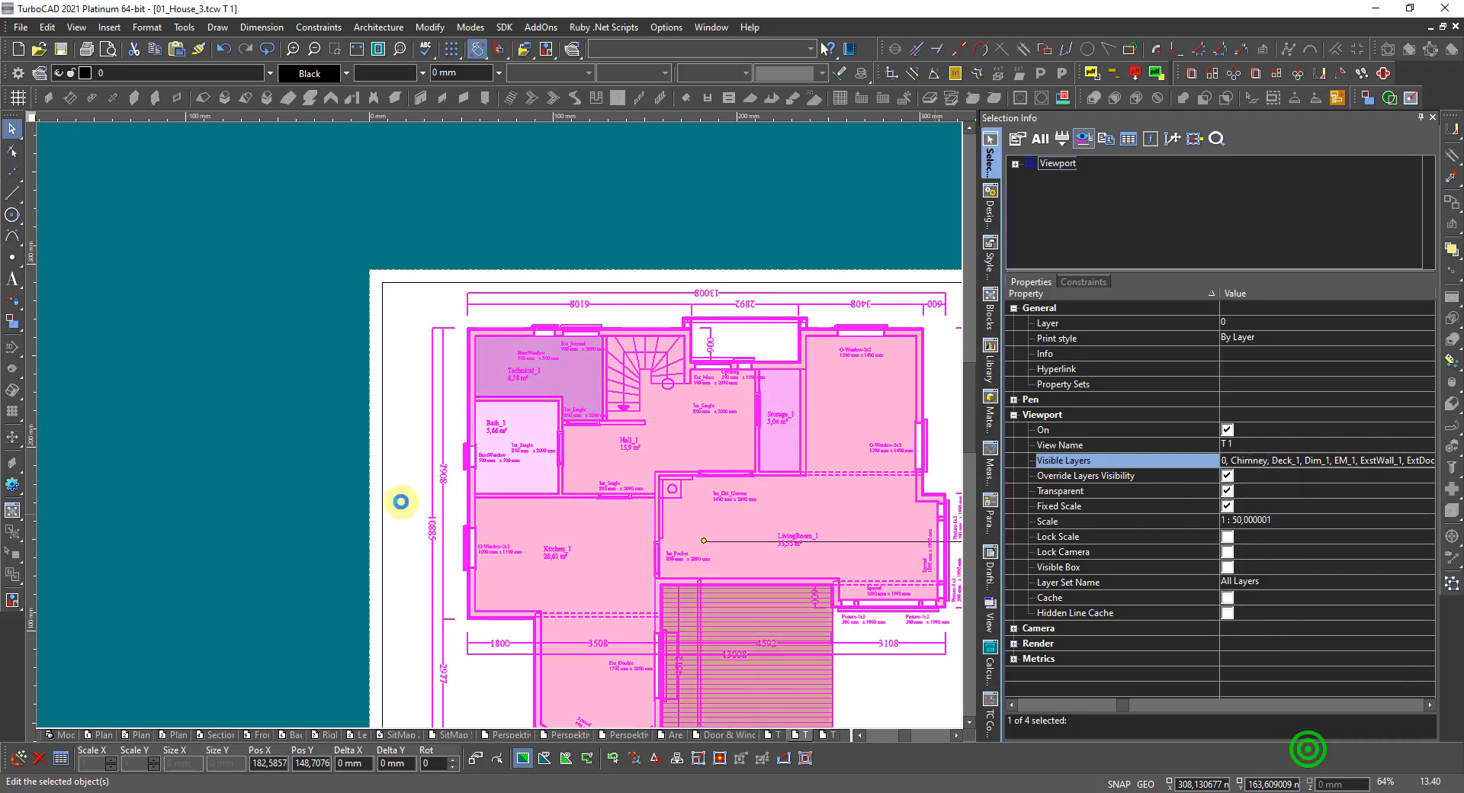
pyautogui.click(174, 462)
pyautogui.scroll(-1, 416, 492)
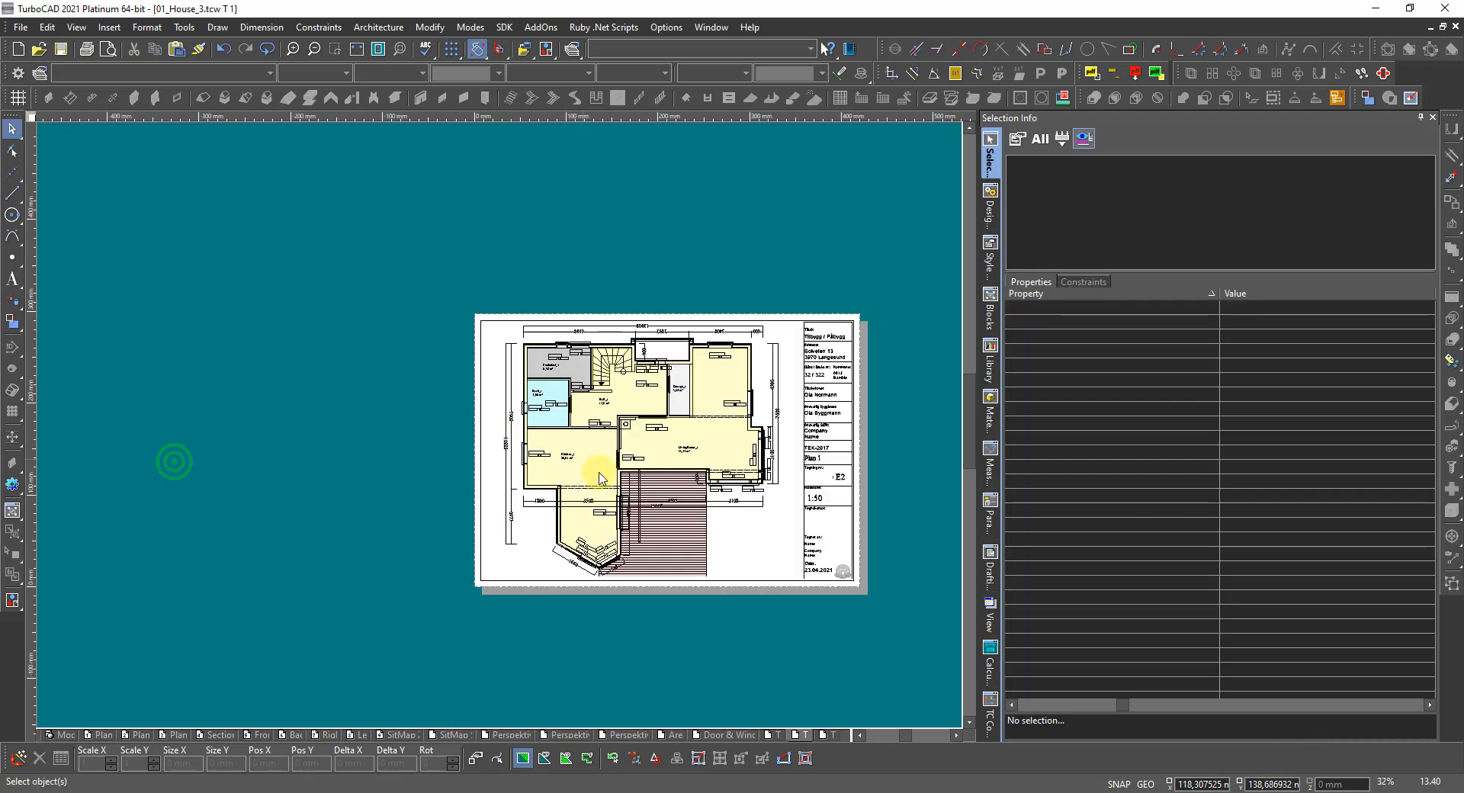
pyautogui.scroll(1, 645, 471)
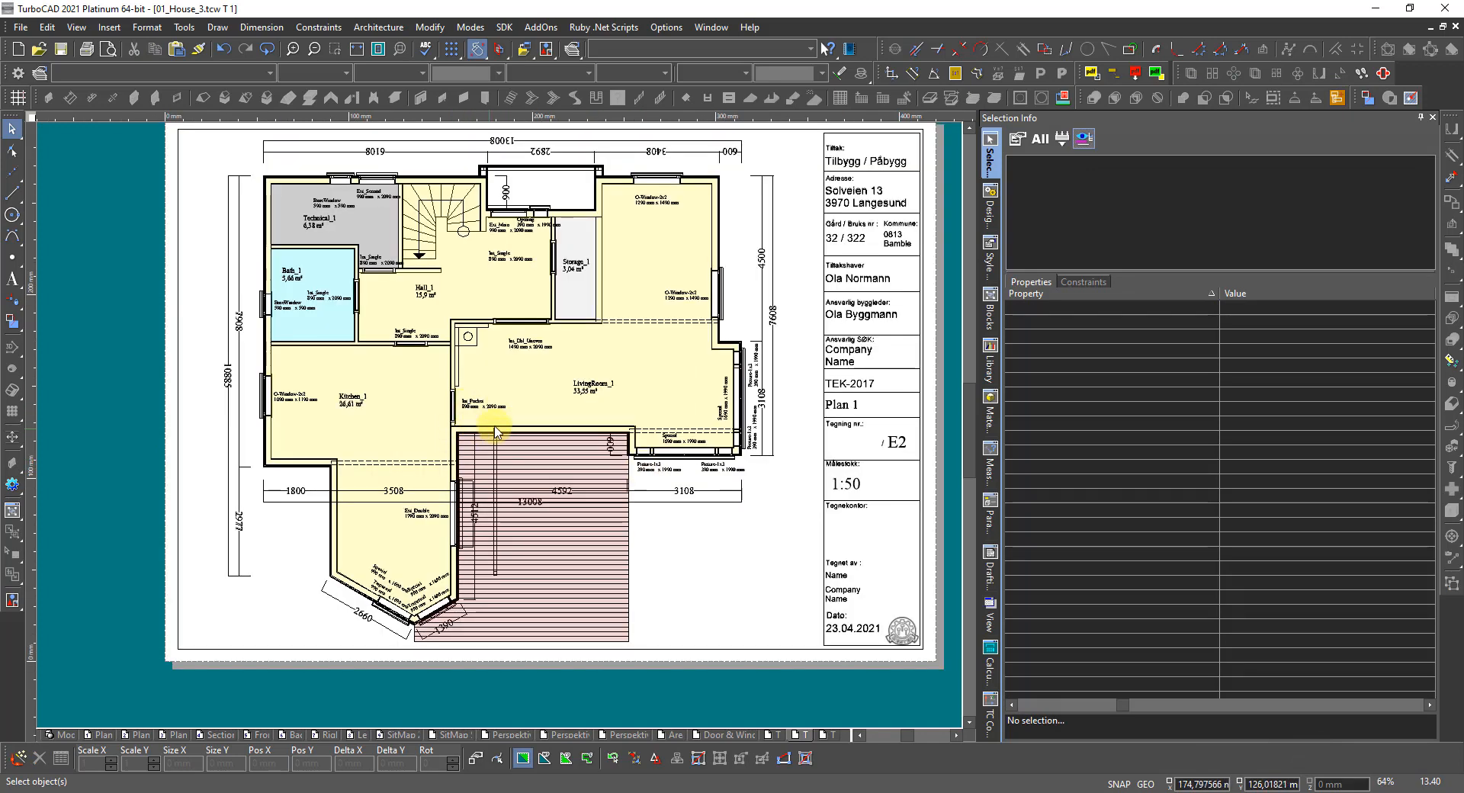